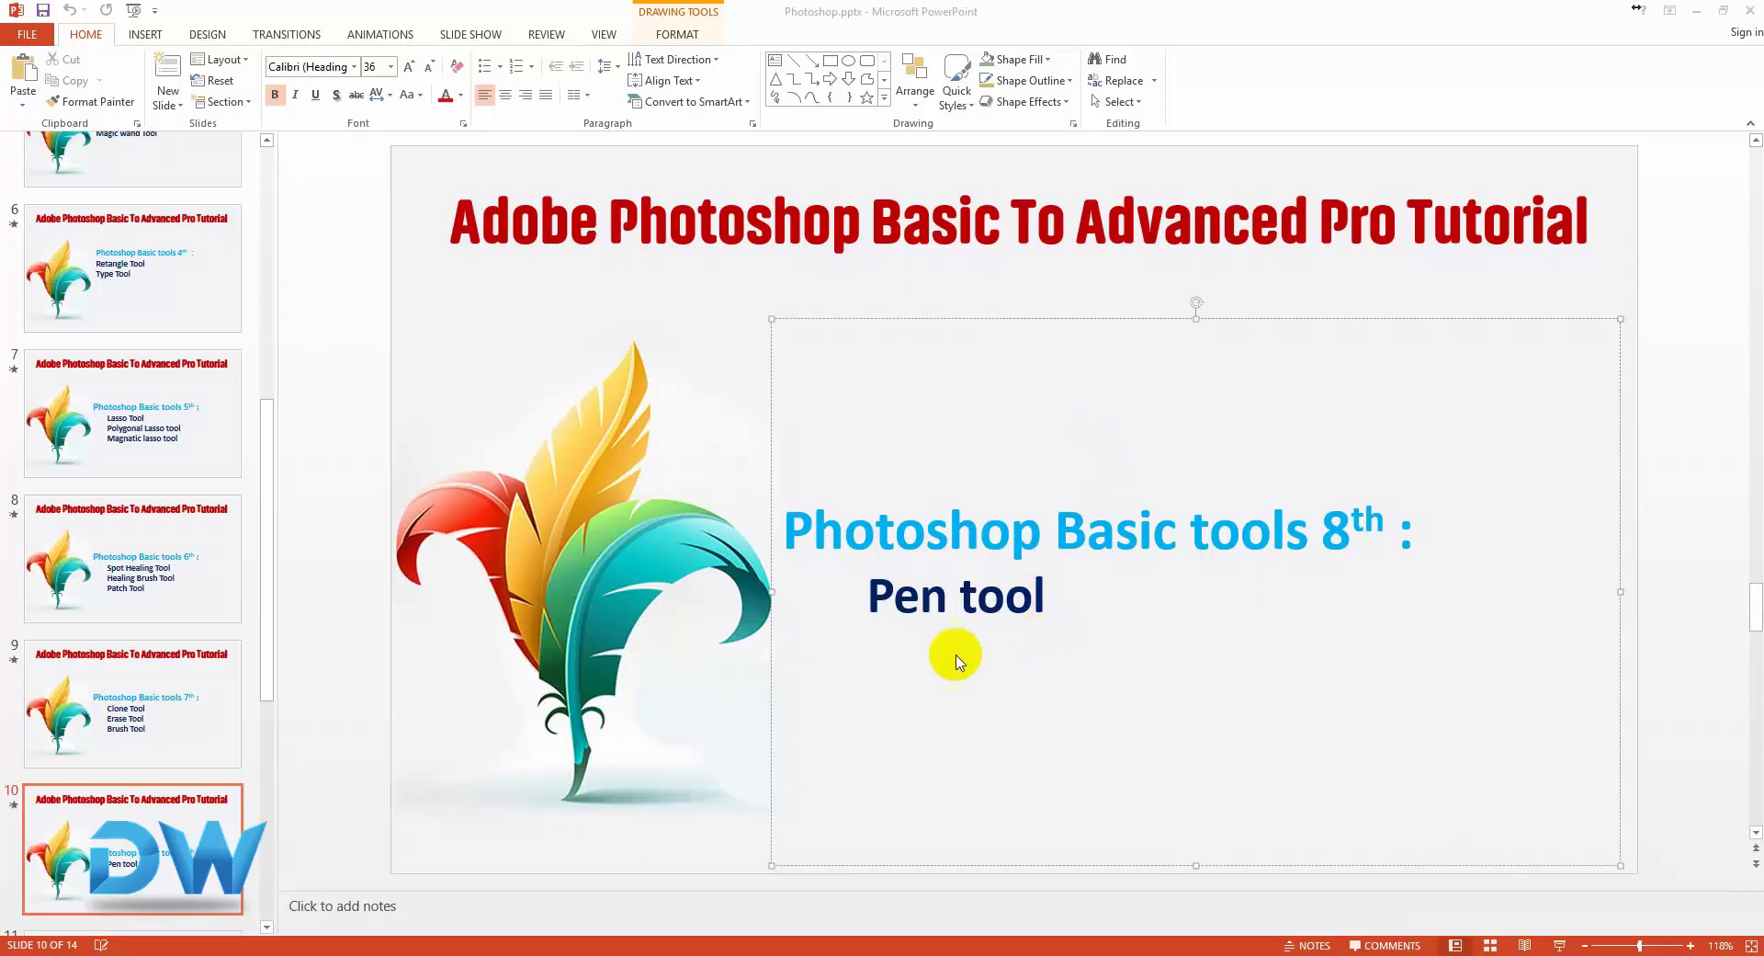
Switch to Photoshop, open 154-free-animals-vector-clip-art-images.jpg and dock its window as a tab.
{"action": "left_click", "coordinate": [427, 949]}
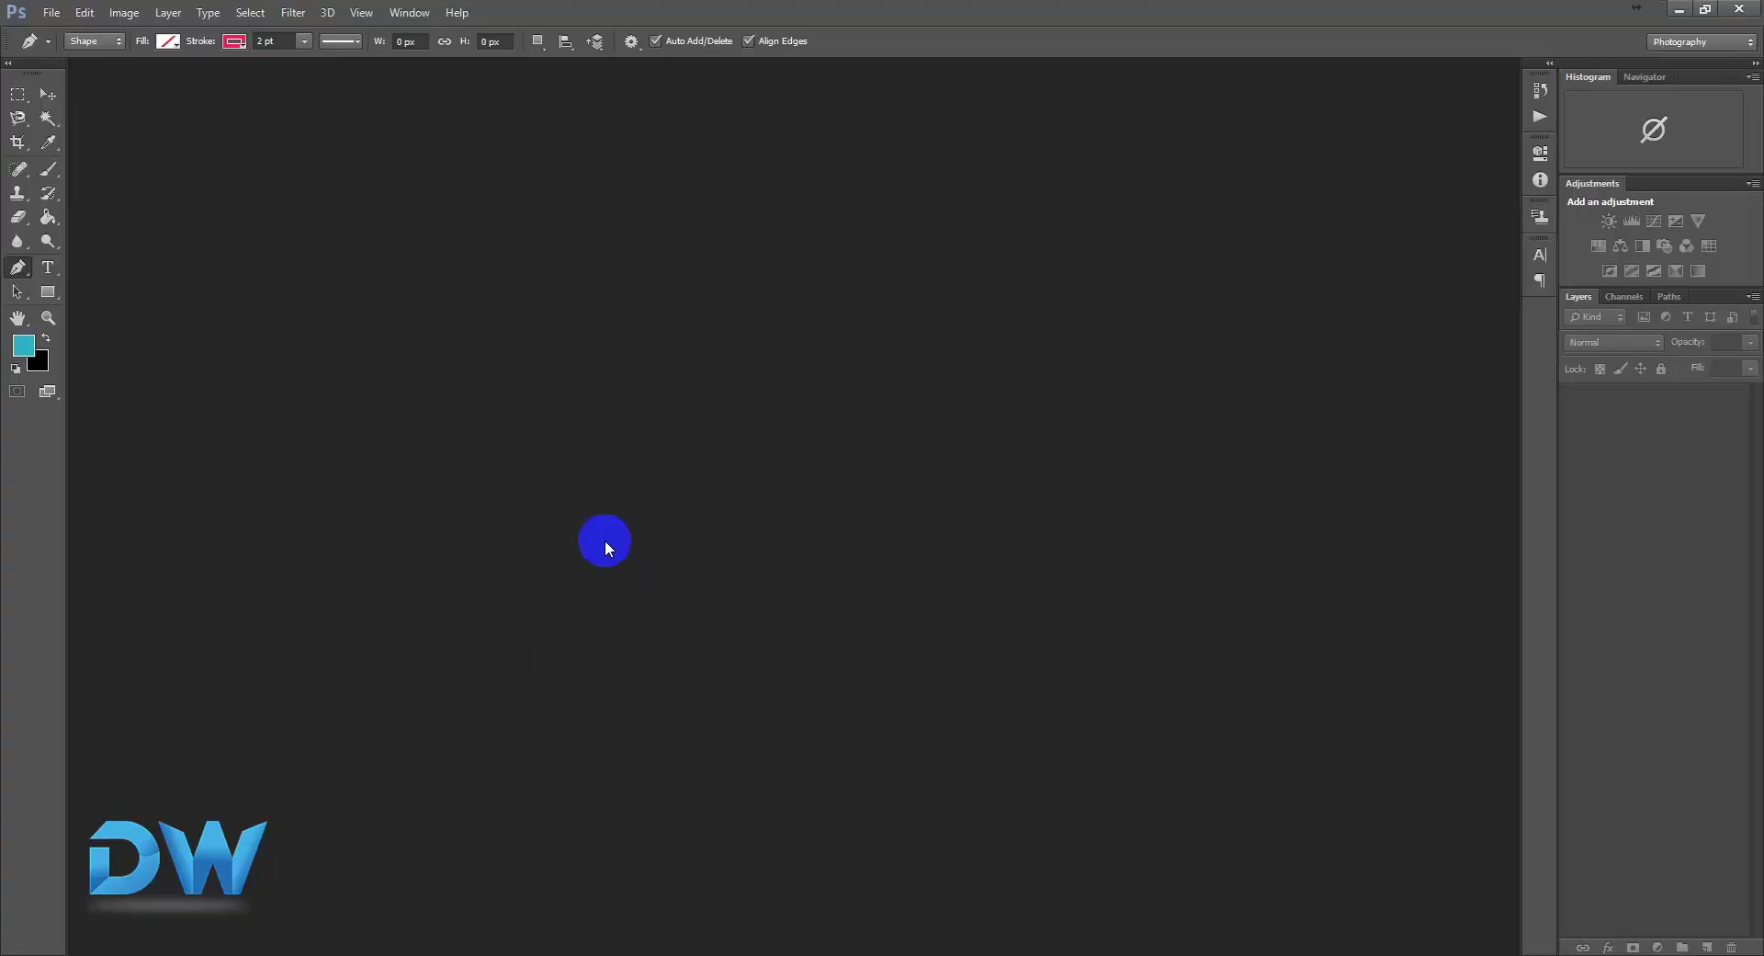
{"action": "left_click", "coordinate": [50, 13]}
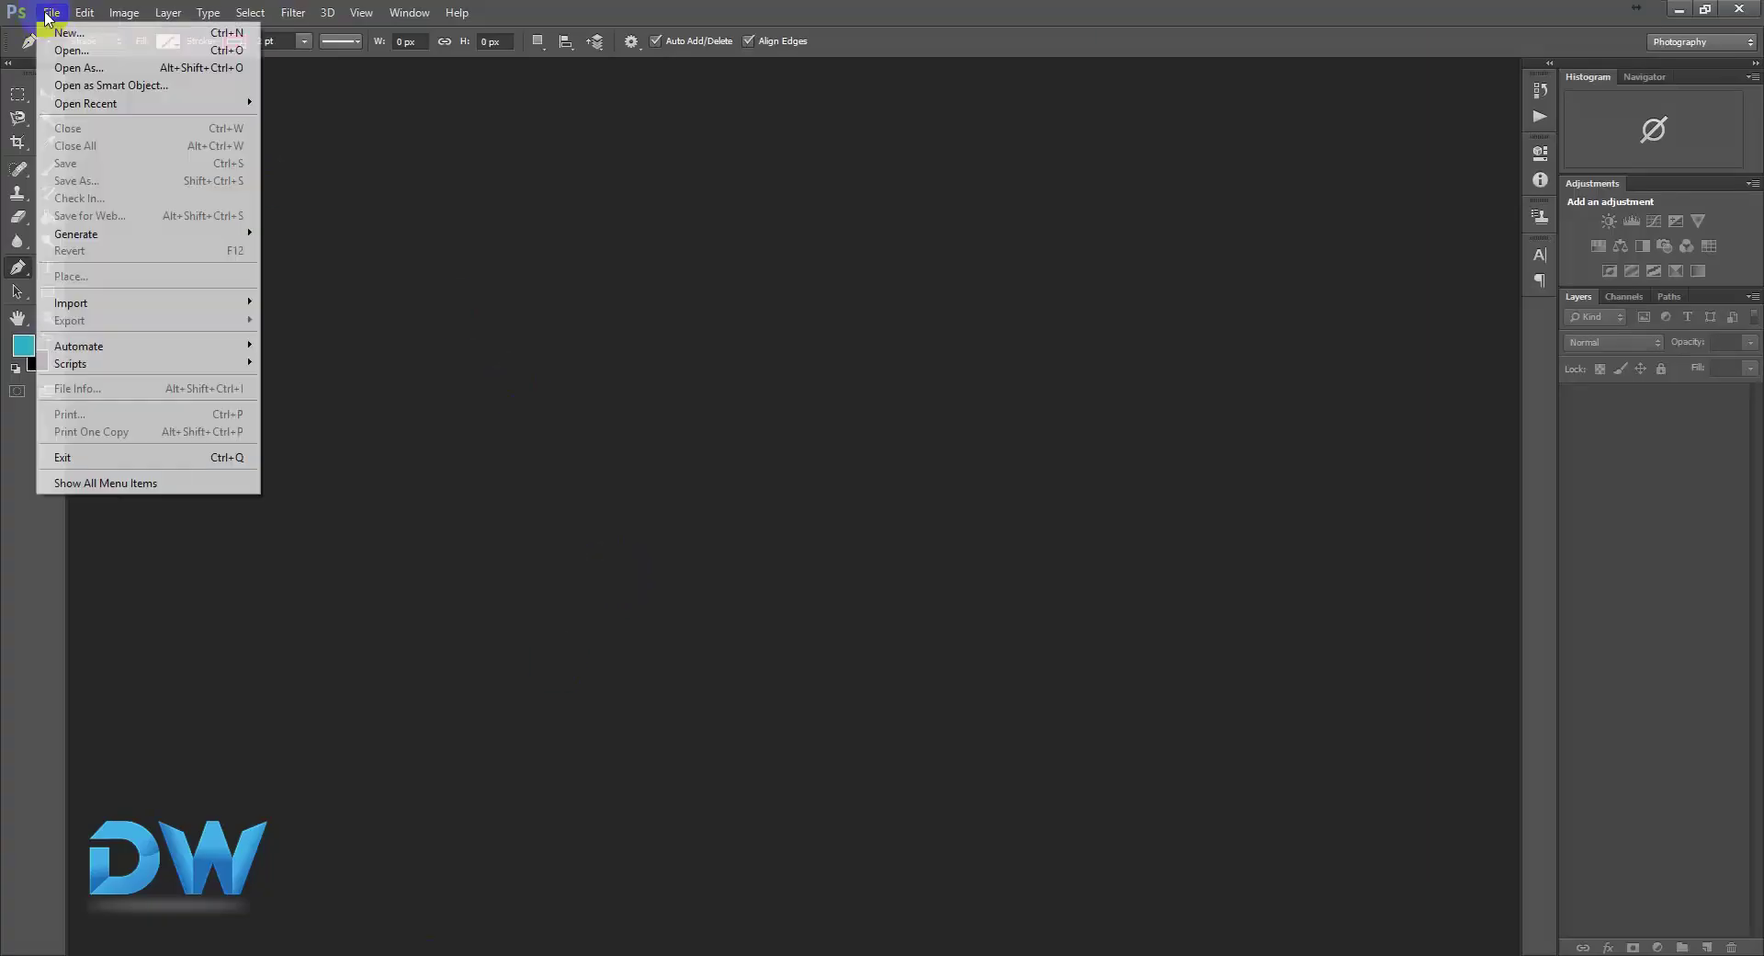
{"action": "left_click", "coordinate": [77, 59]}
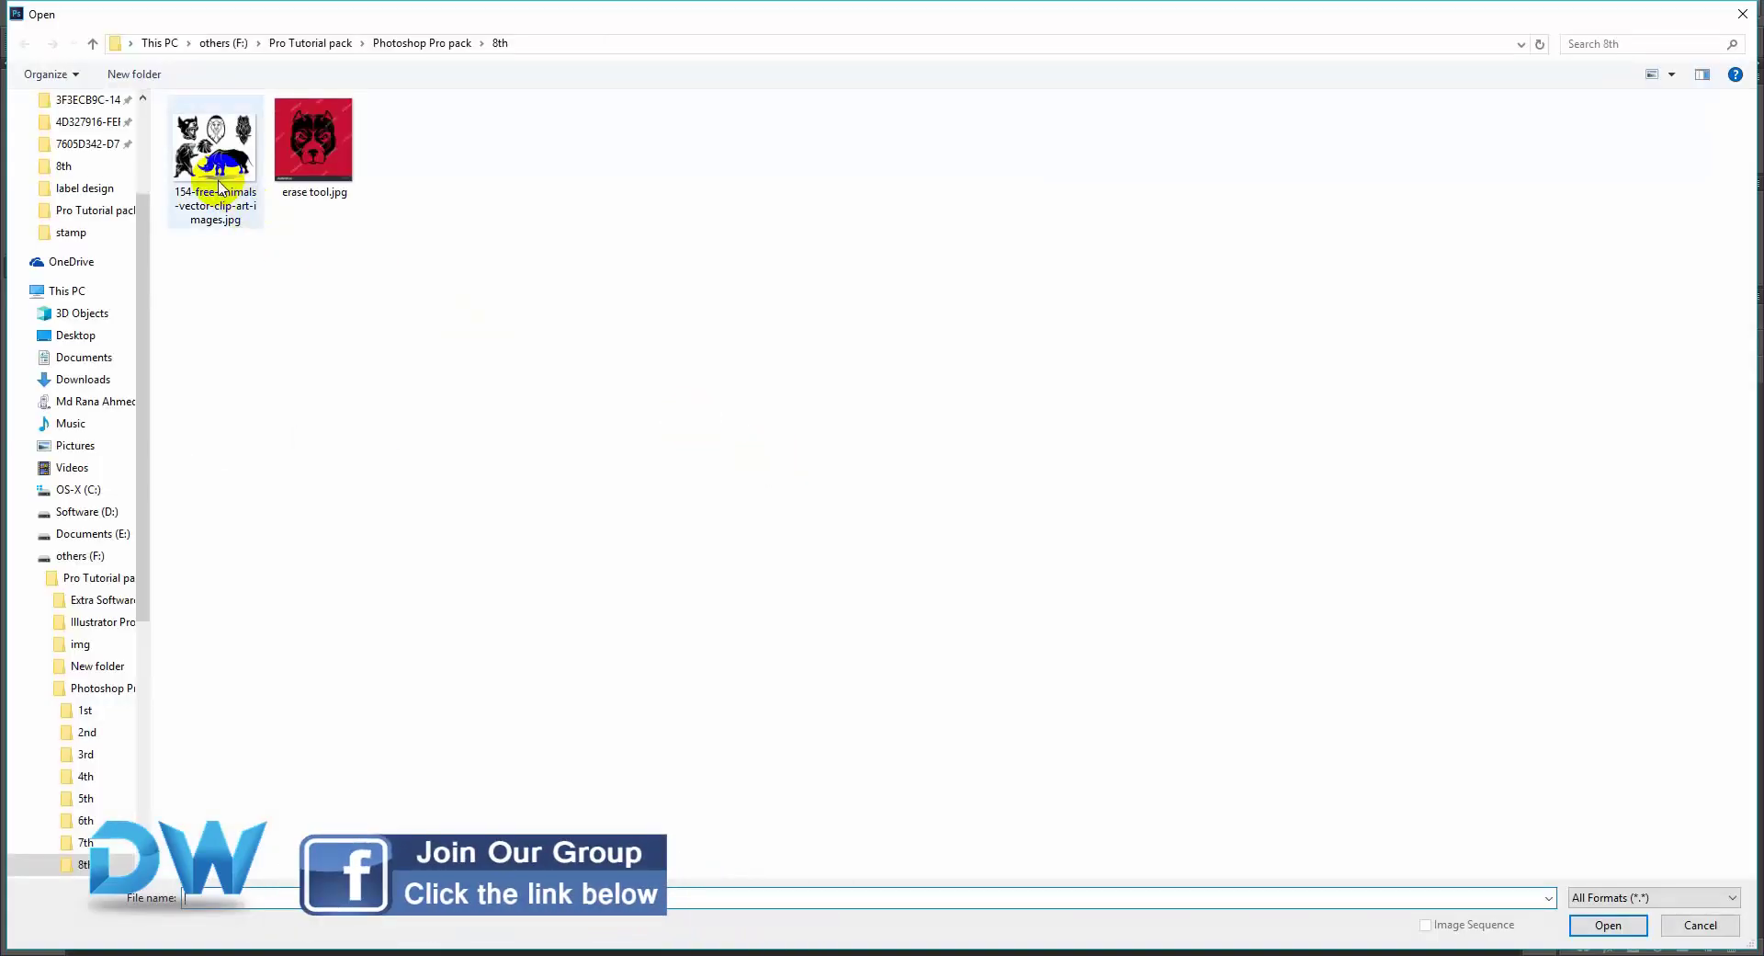
{"action": "double_click", "coordinate": [217, 184]}
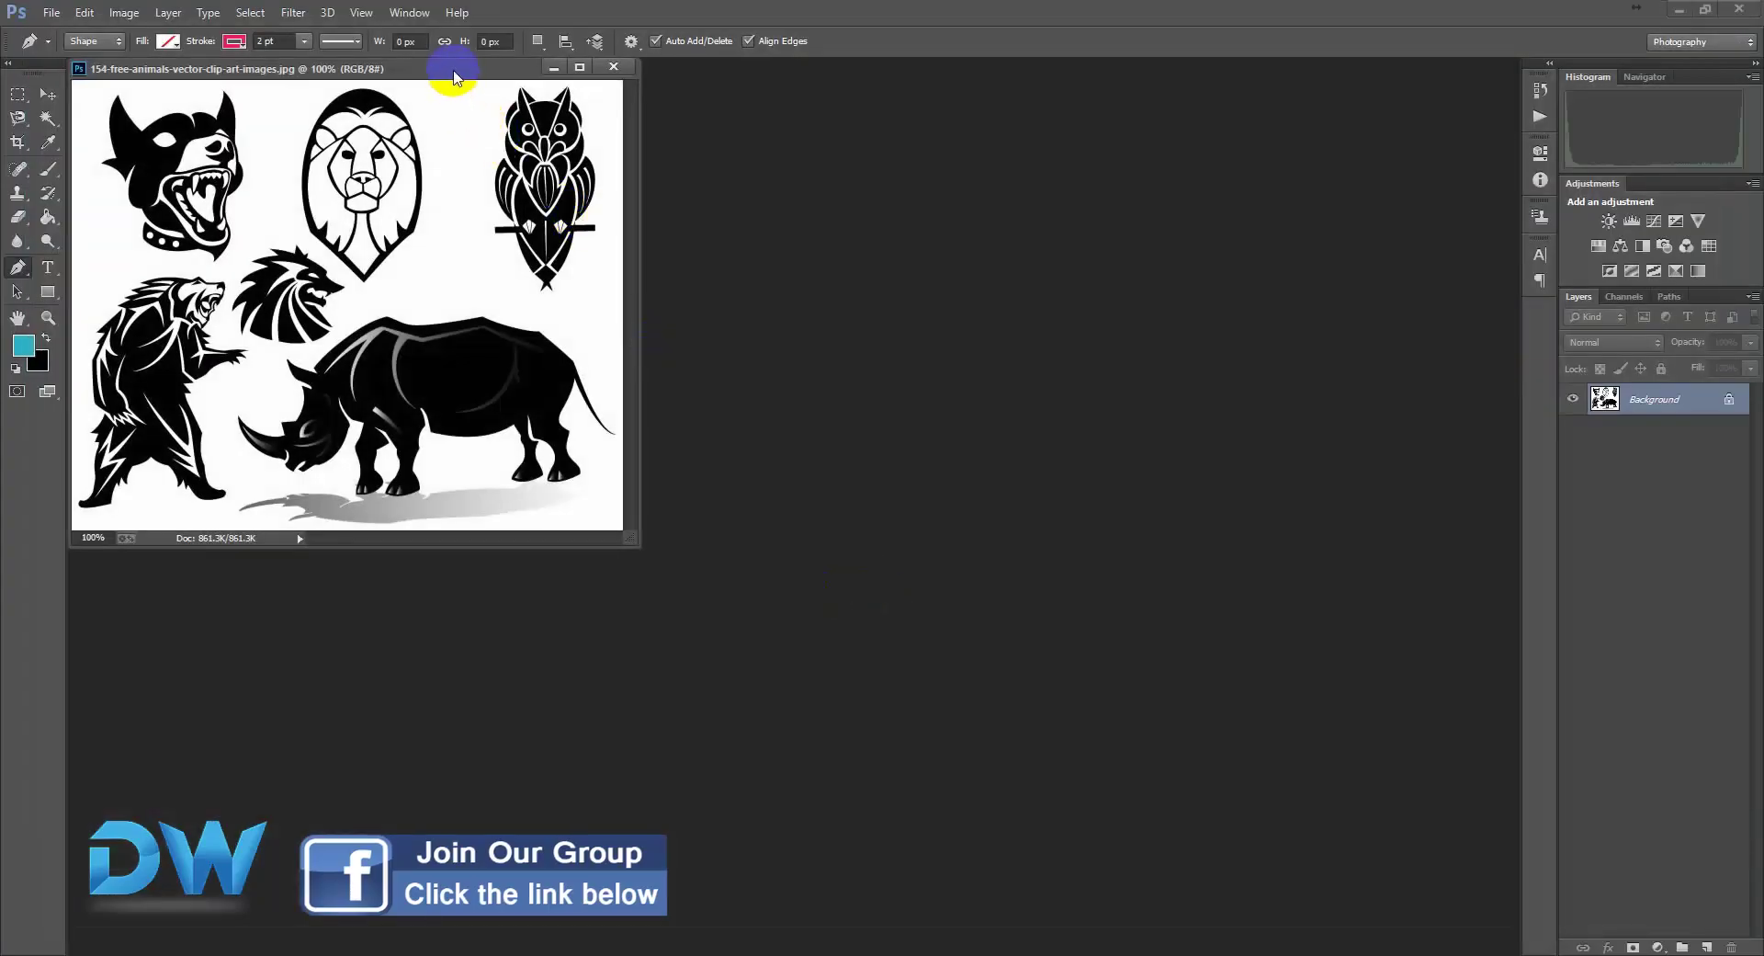
{"action": "left_click_drag", "start_coordinate": [455, 78], "coordinate": [863, 72]}
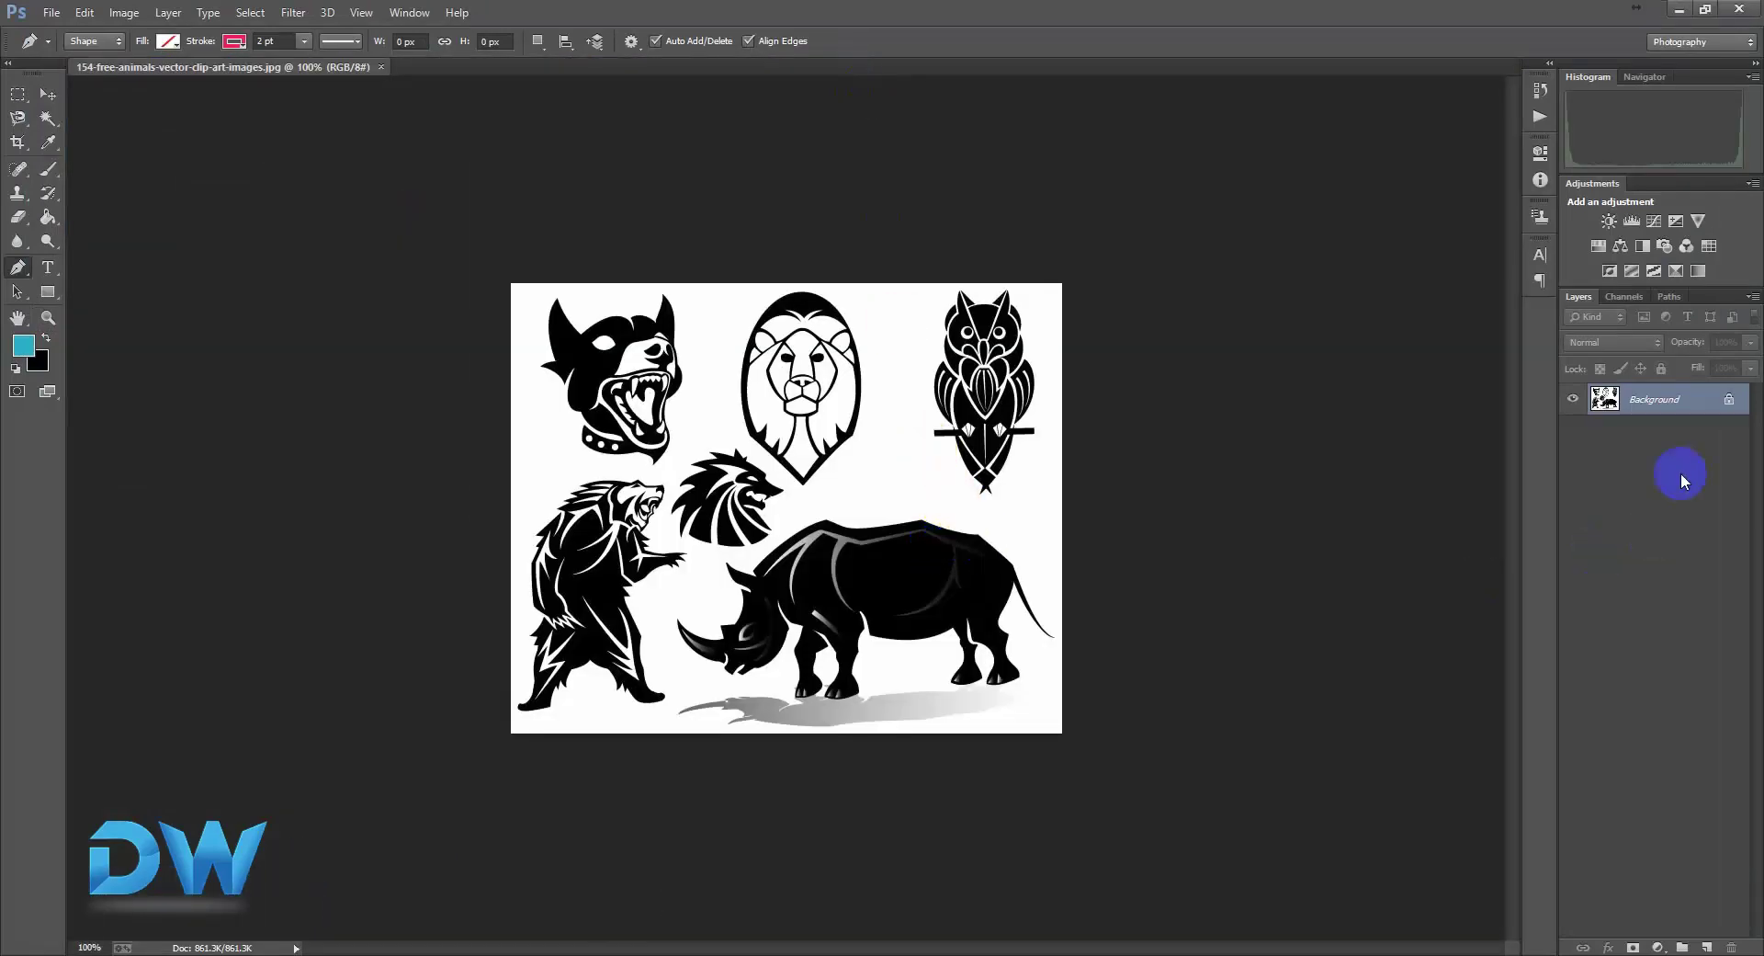
Convert the clip-art image's locked Background into a regular layer named Layer 0.
{"action": "right_click", "coordinate": [1652, 403]}
{"action": "left_click", "coordinate": [1654, 407]}
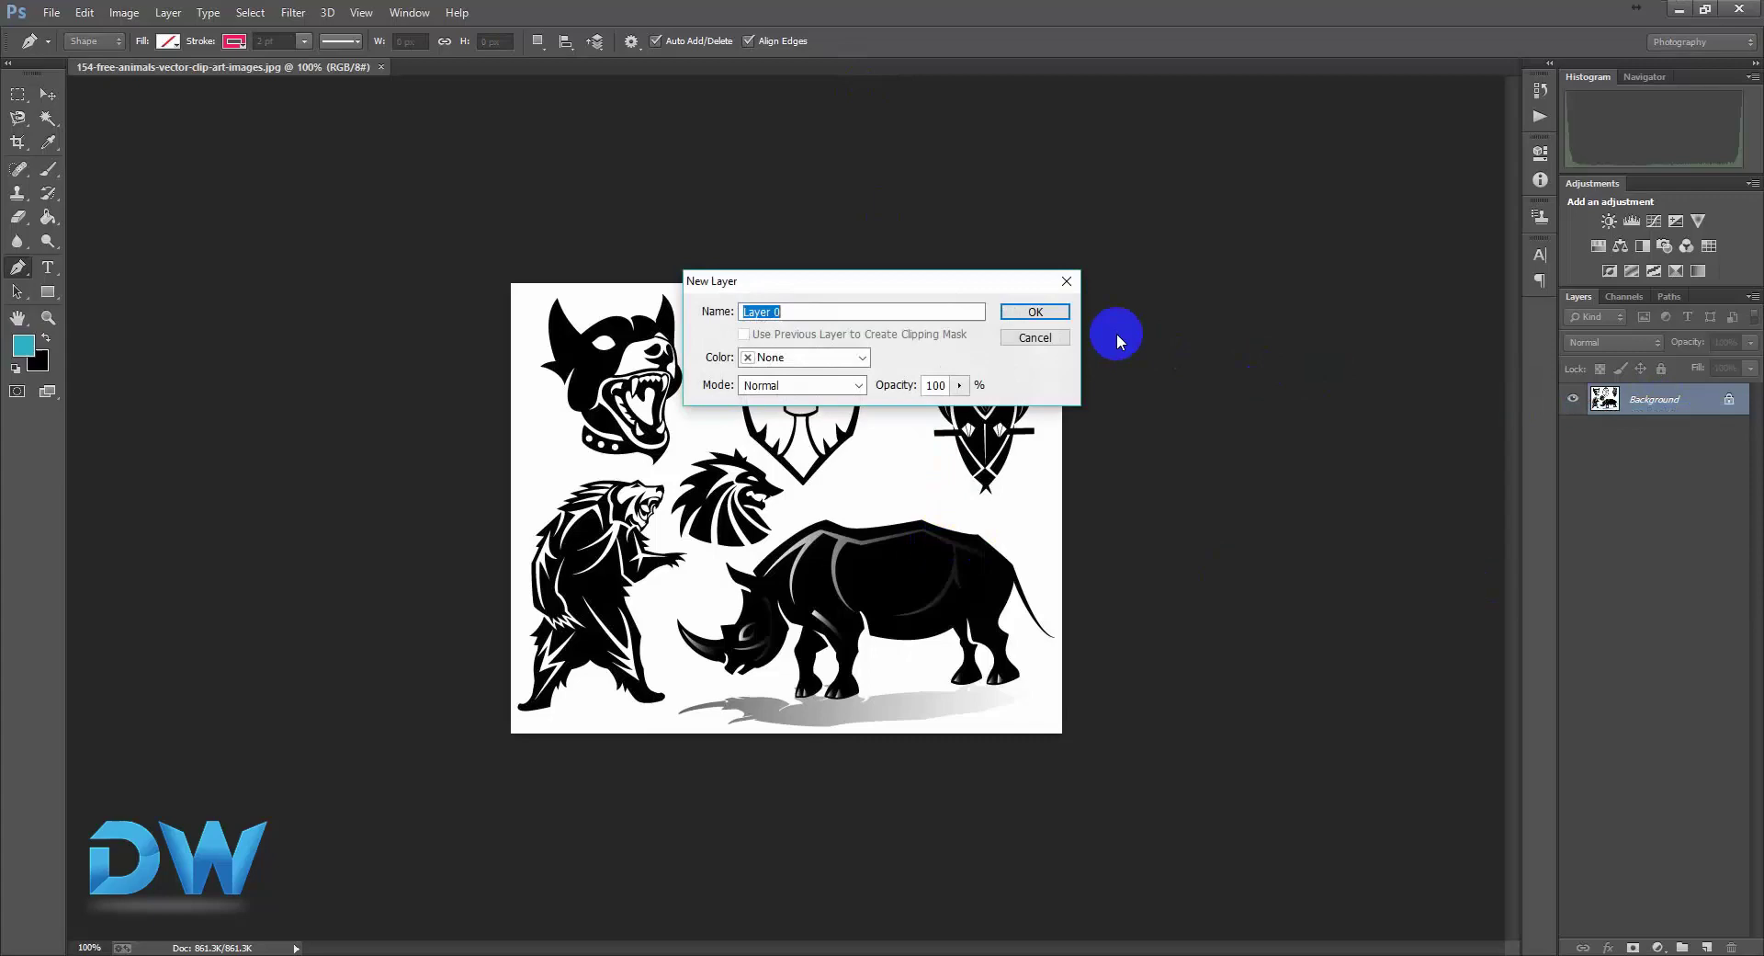
{"action": "left_click", "coordinate": [1035, 312]}
{"action": "scroll", "coordinate": [807, 590], "scroll_direction": "up", "scroll_amount": 1}
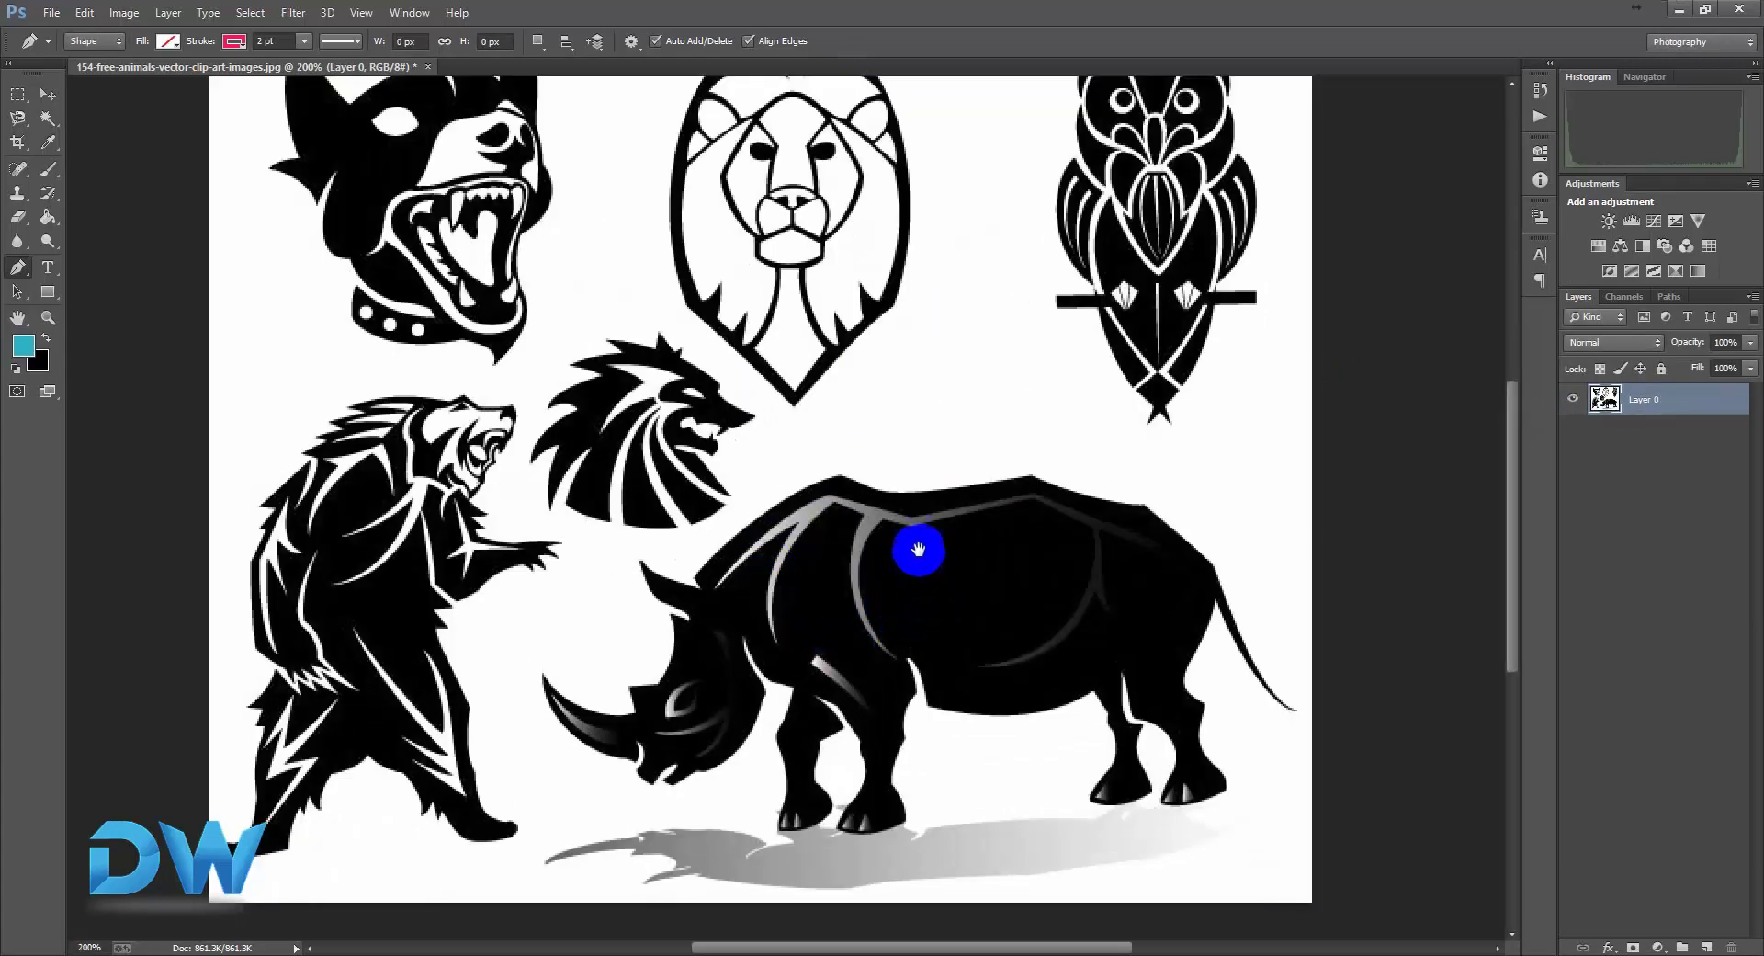
{"action": "left_click_drag", "start_coordinate": [913, 548], "coordinate": [903, 589]}
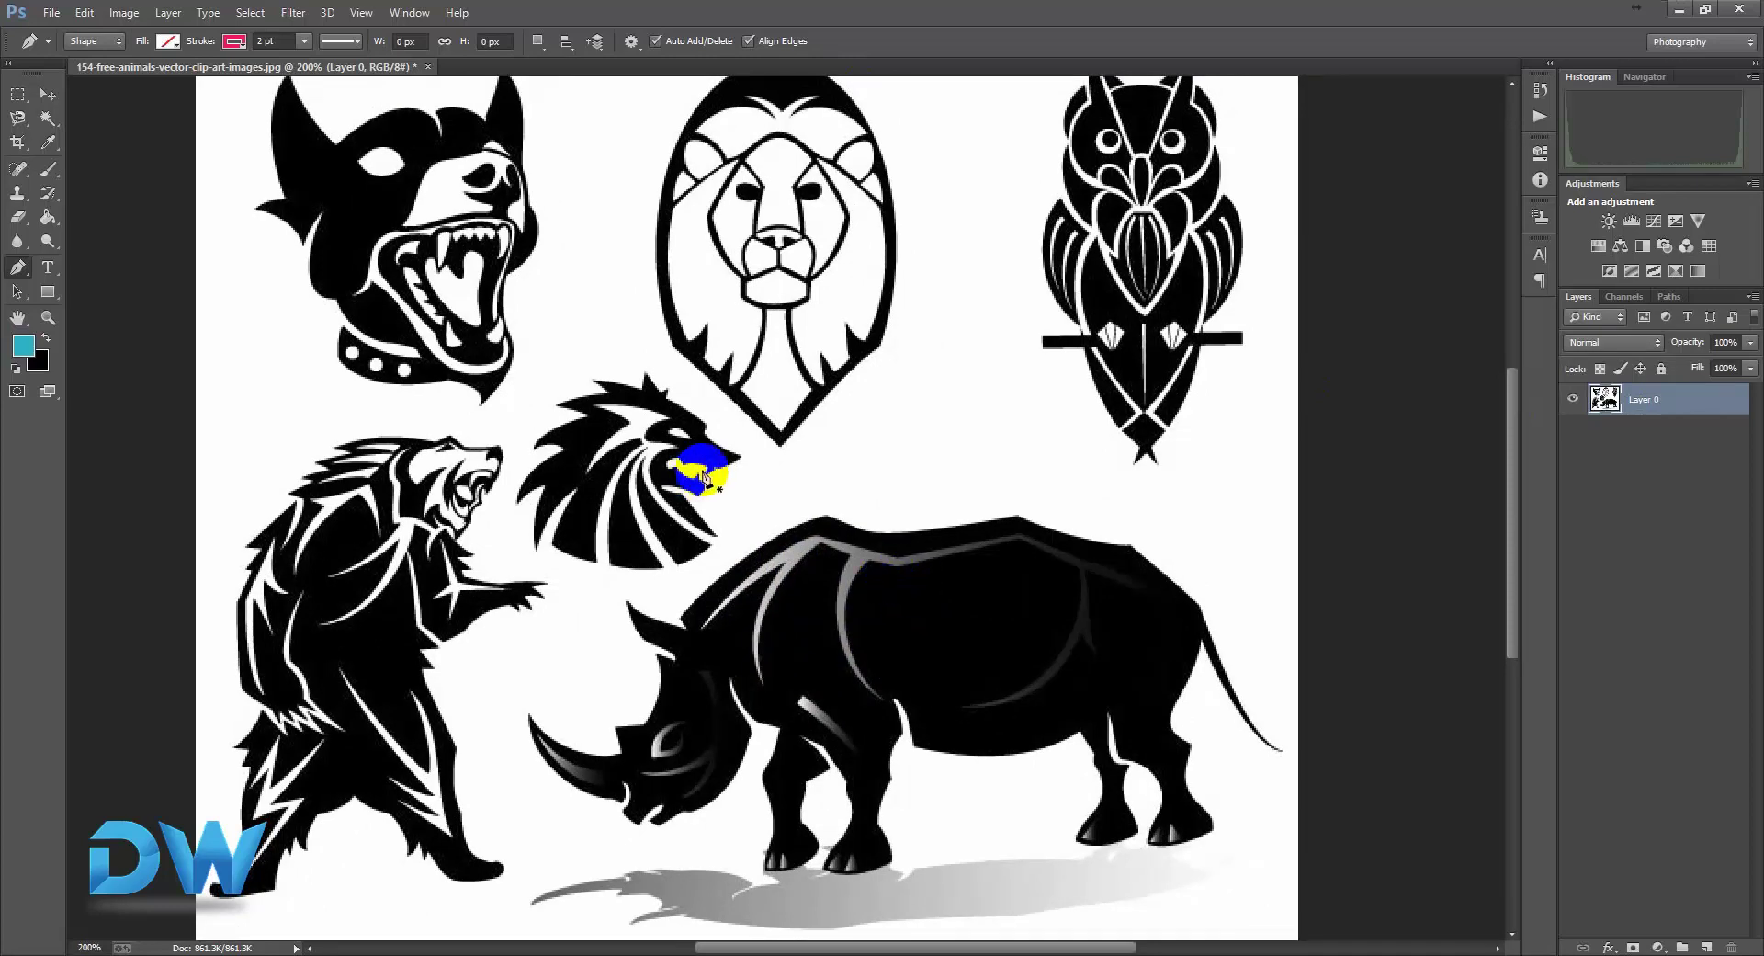
{"action": "left_click", "coordinate": [53, 13]}
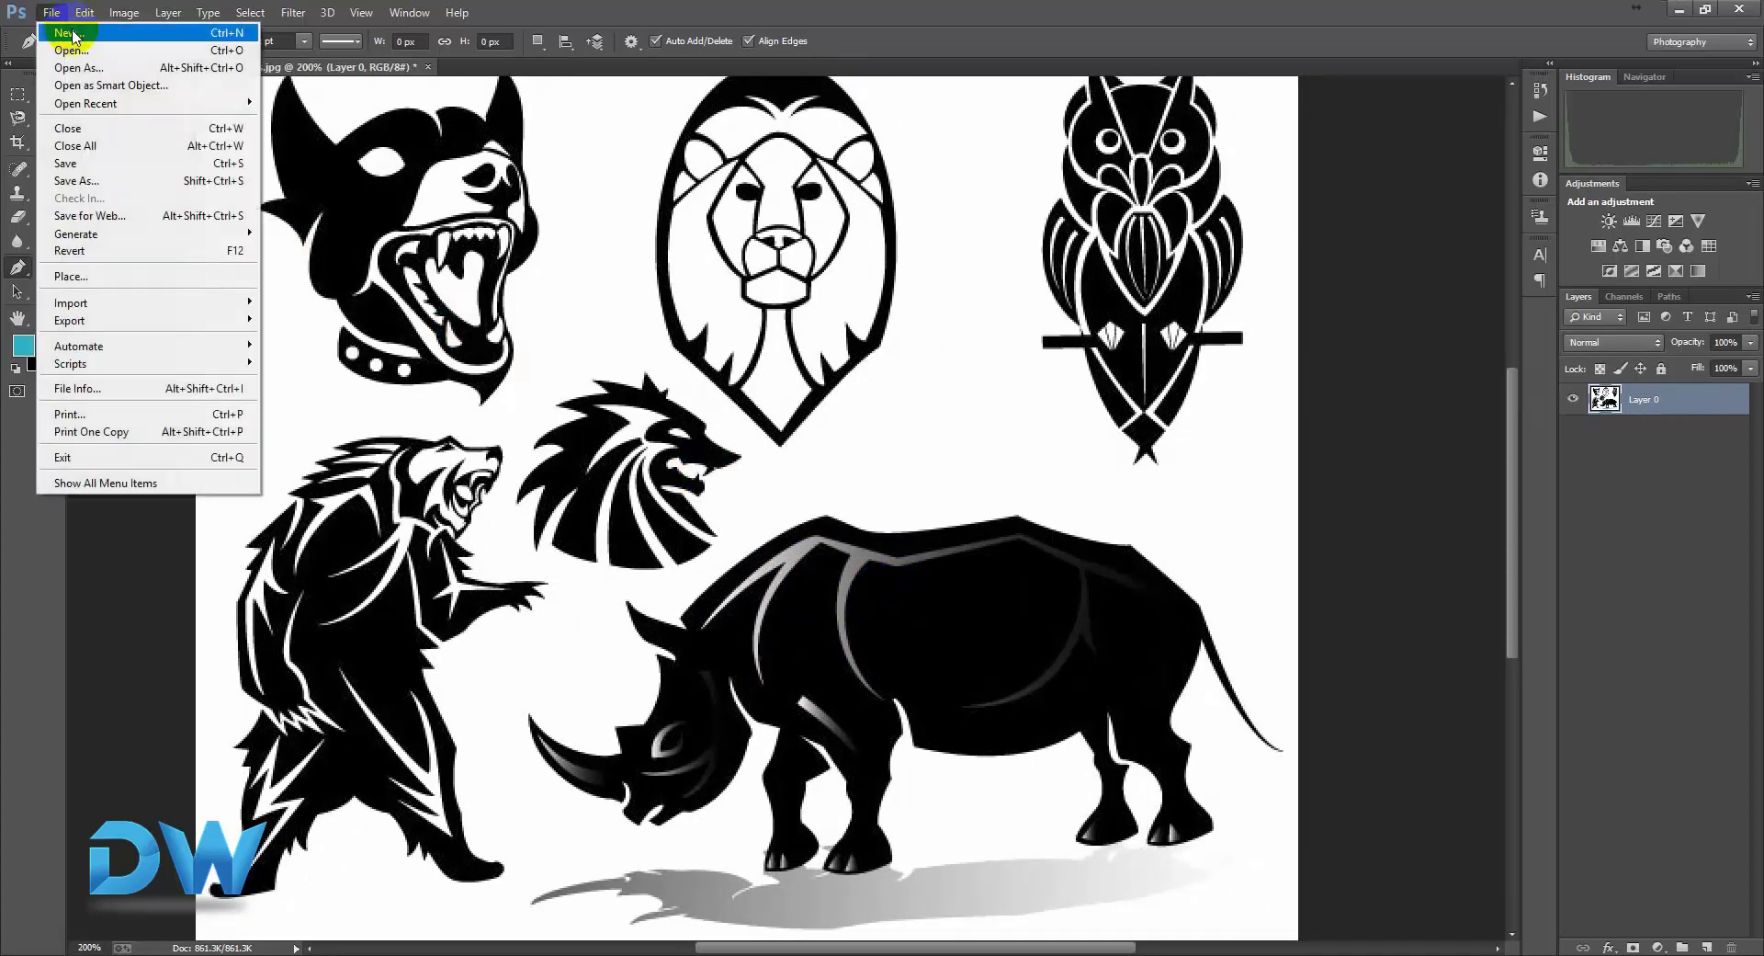
{"action": "left_click", "coordinate": [70, 33]}
{"action": "left_click", "coordinate": [905, 206]}
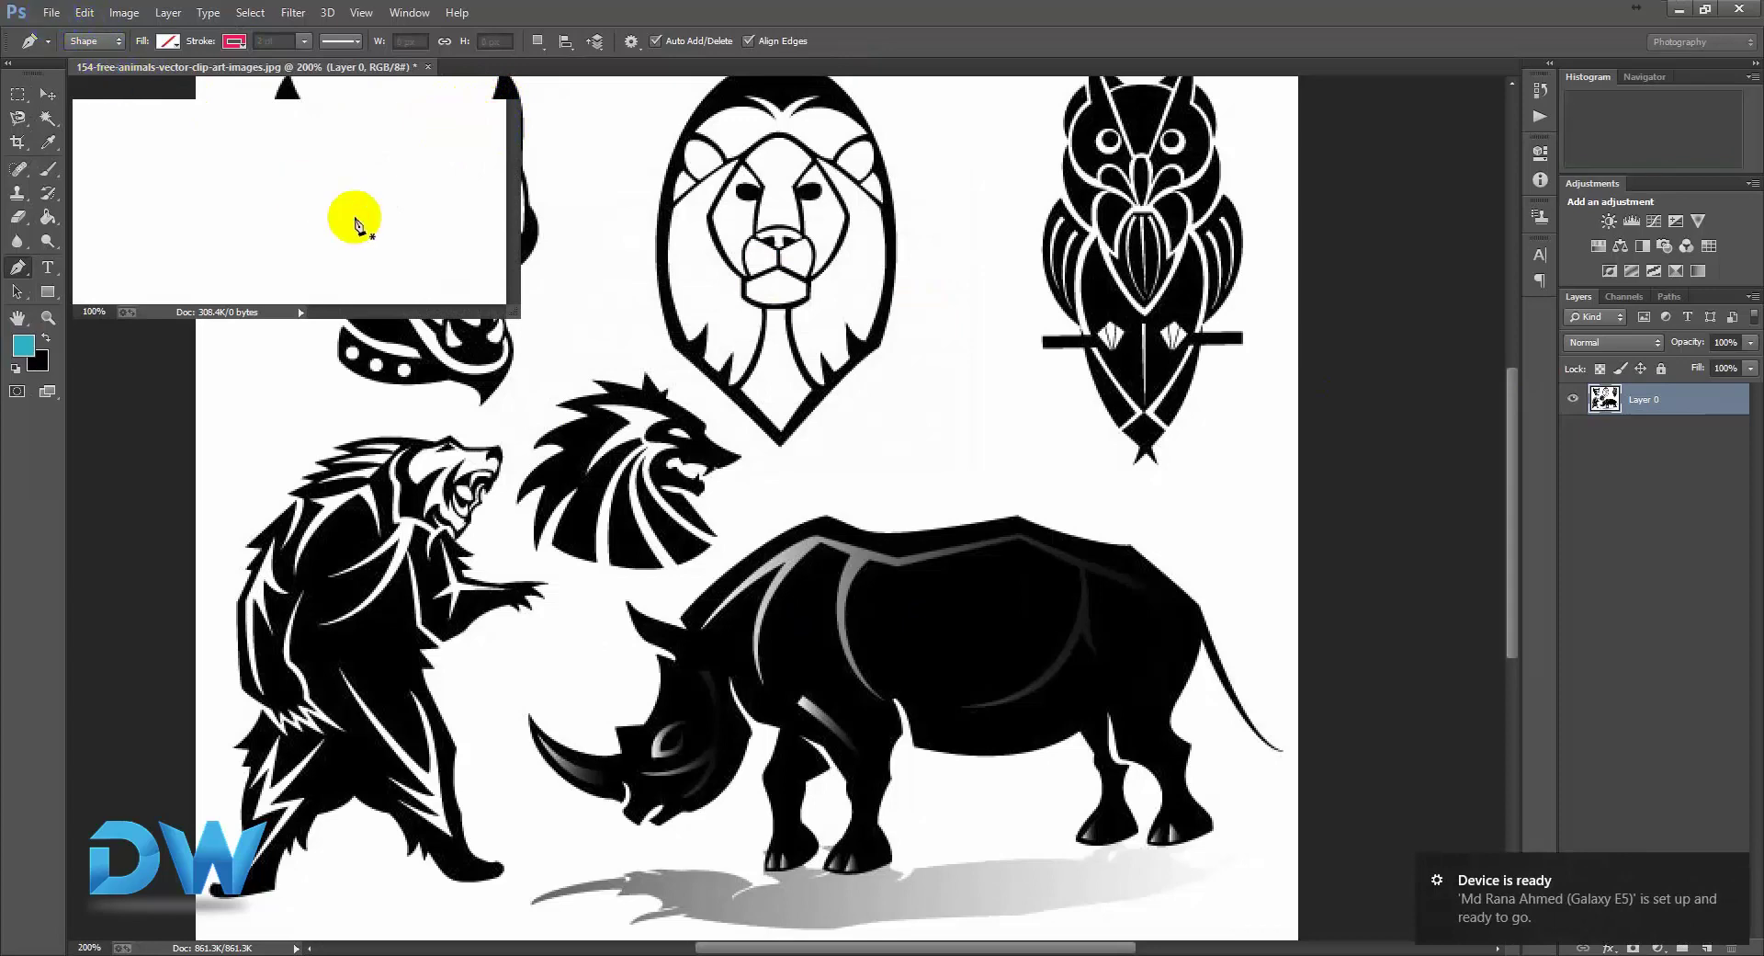
{"action": "left_click", "coordinate": [496, 86]}
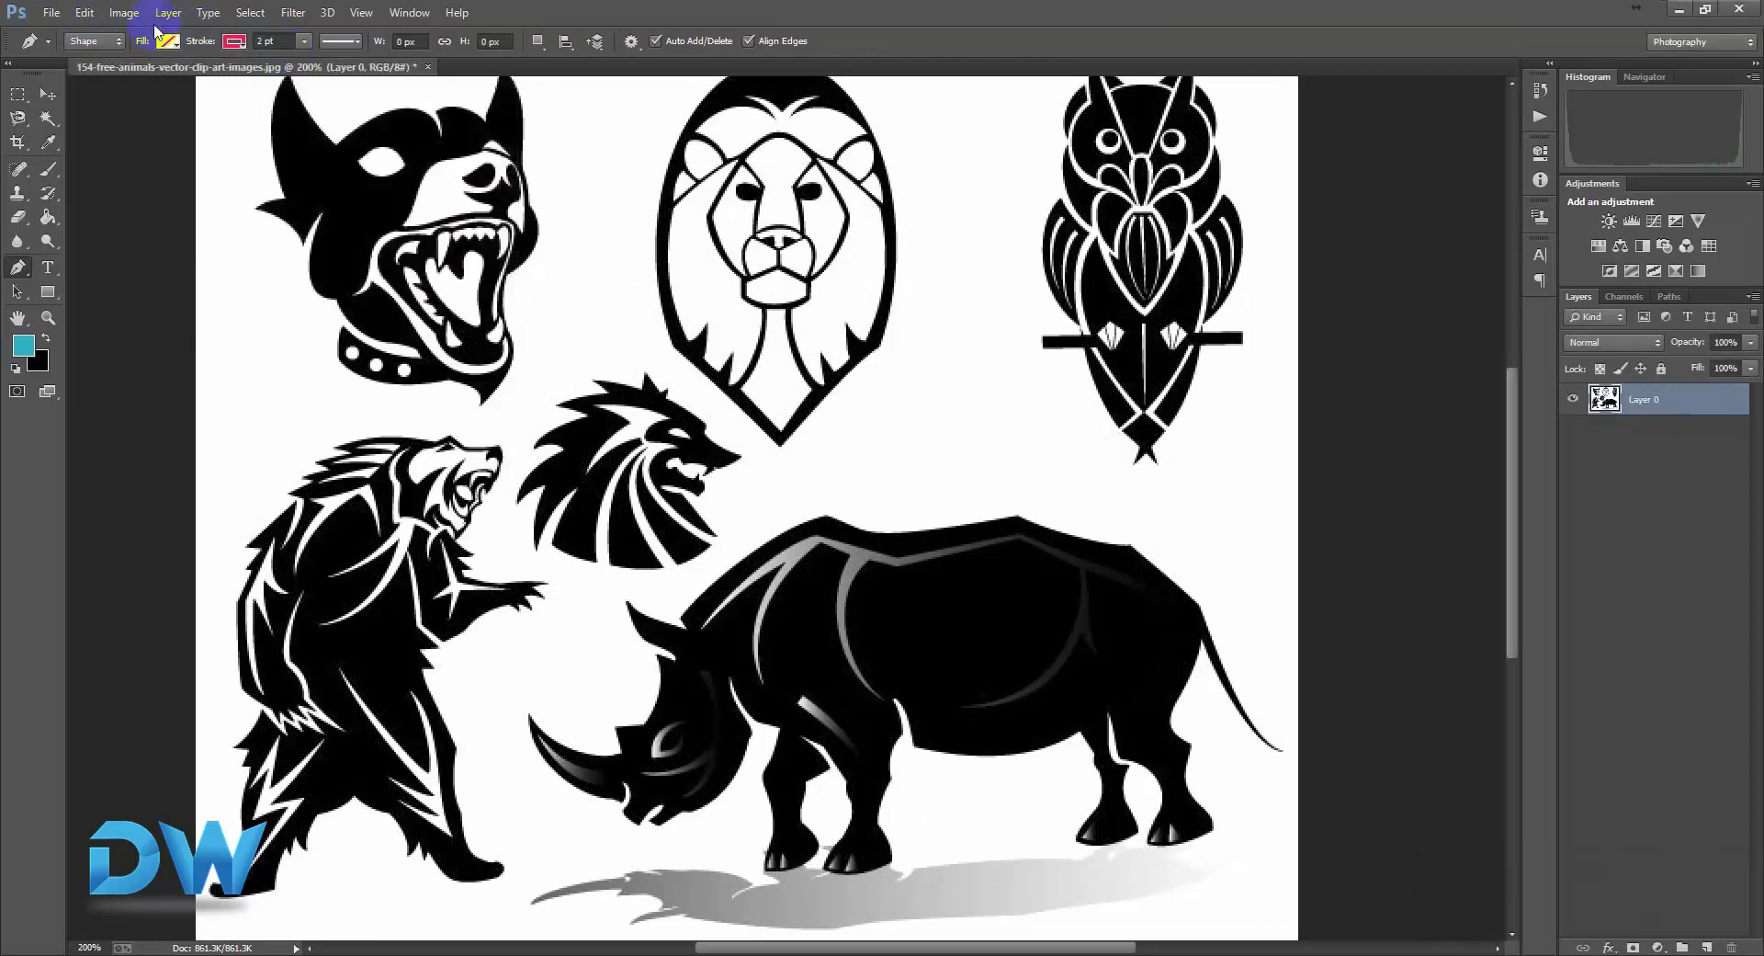
Create a new white RGB document 1000 pixels wide and 600 pixels high at 72 pixels/inch.
{"action": "left_click", "coordinate": [52, 13]}
{"action": "left_click", "coordinate": [55, 33]}
{"action": "double_click", "coordinate": [669, 287]}
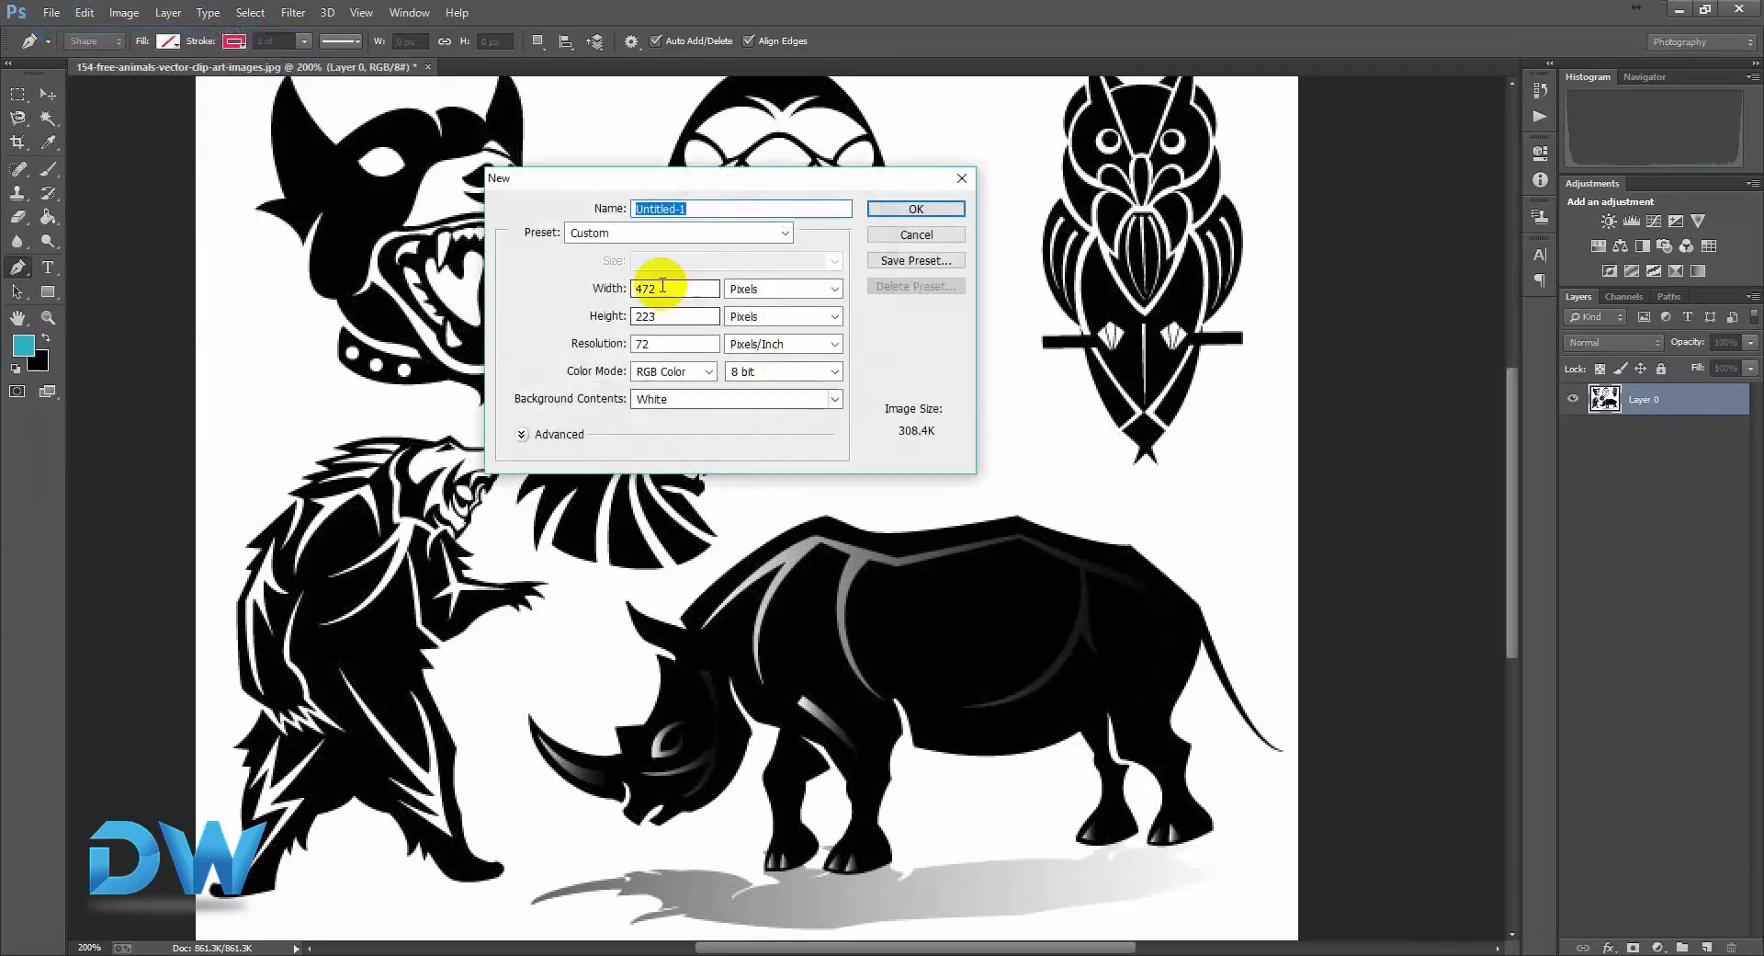
{"action": "type", "text": "100"}
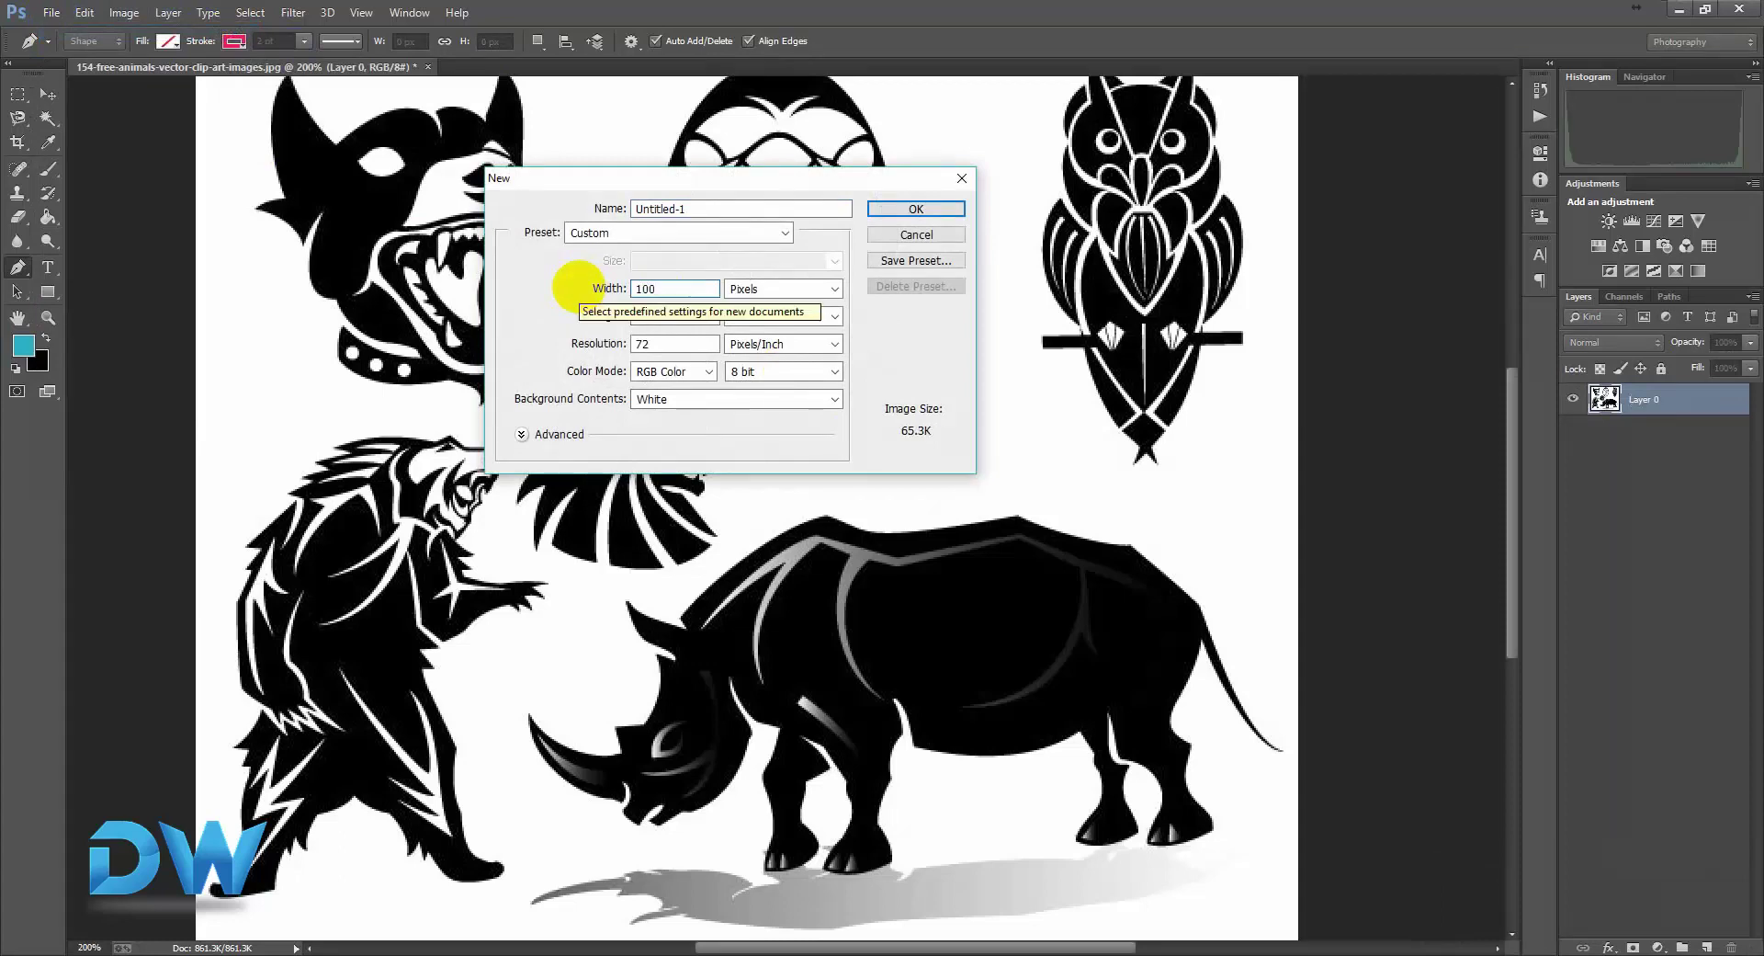
{"action": "type", "text": "0"}
{"action": "left_click", "coordinate": [677, 318]}
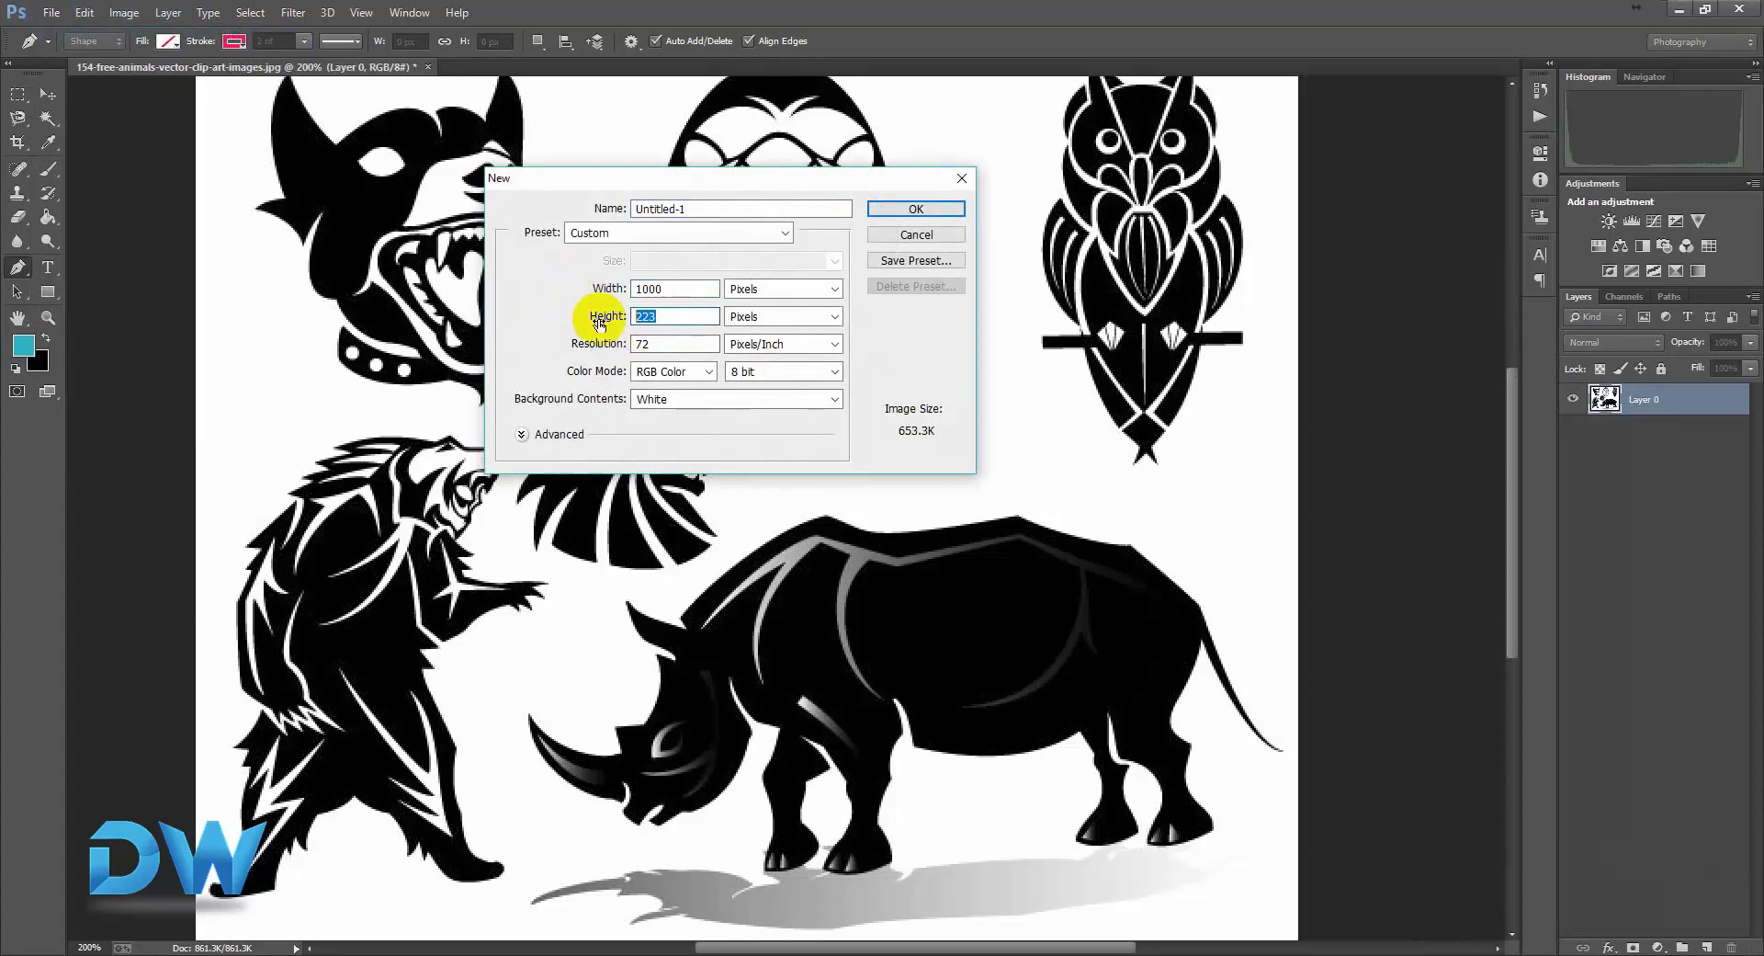
{"action": "type", "text": "600"}
{"action": "key", "text": "Return"}
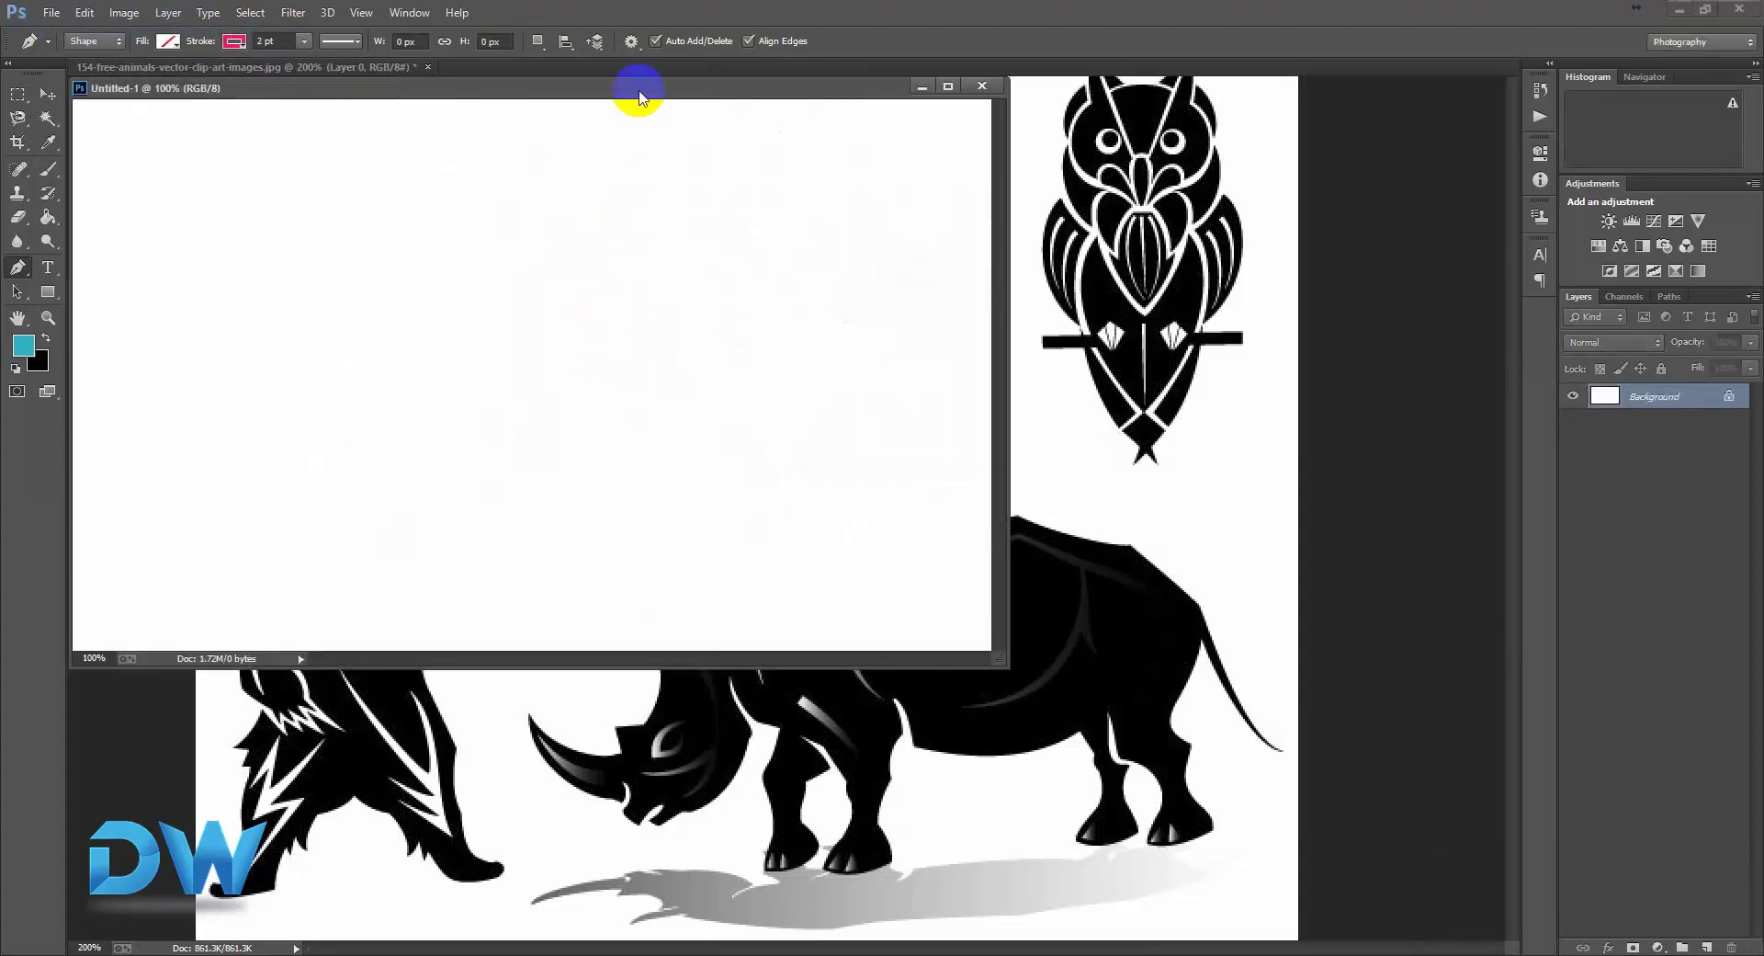
Dock the new blank document as a tab and convert its Background into a regular layer named Layer 0.
{"action": "left_click_drag", "start_coordinate": [631, 87], "coordinate": [754, 66]}
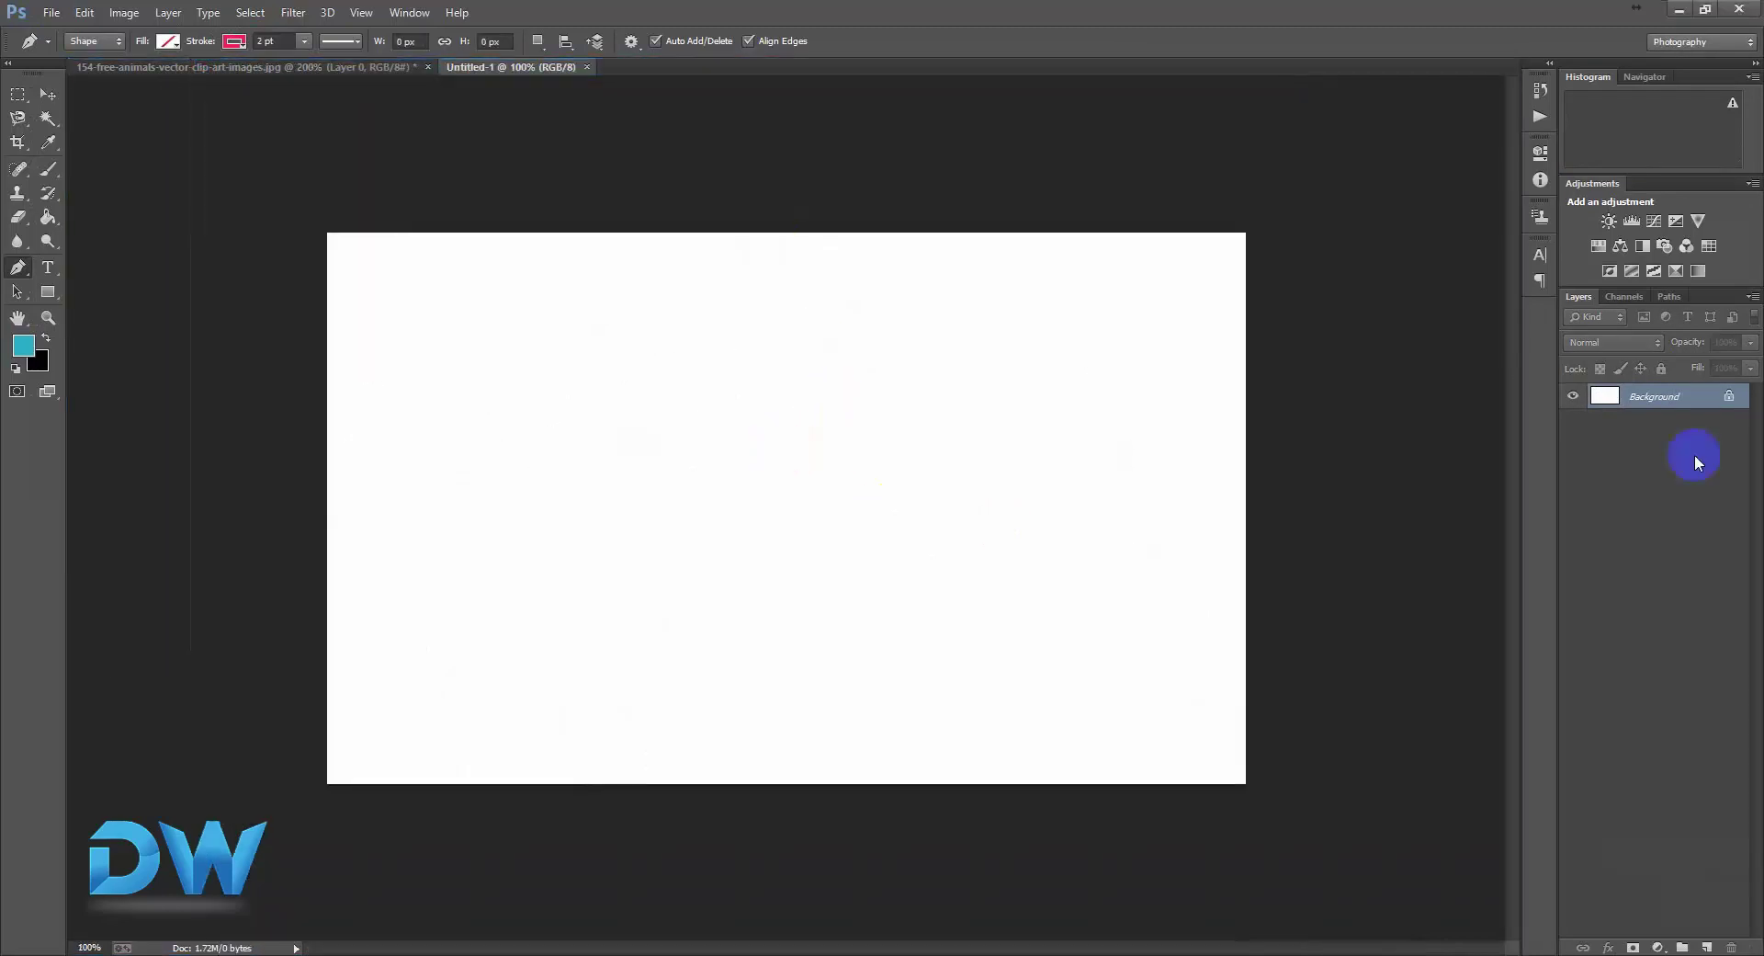
{"action": "double_click", "coordinate": [1690, 399]}
{"action": "left_click", "coordinate": [1043, 312]}
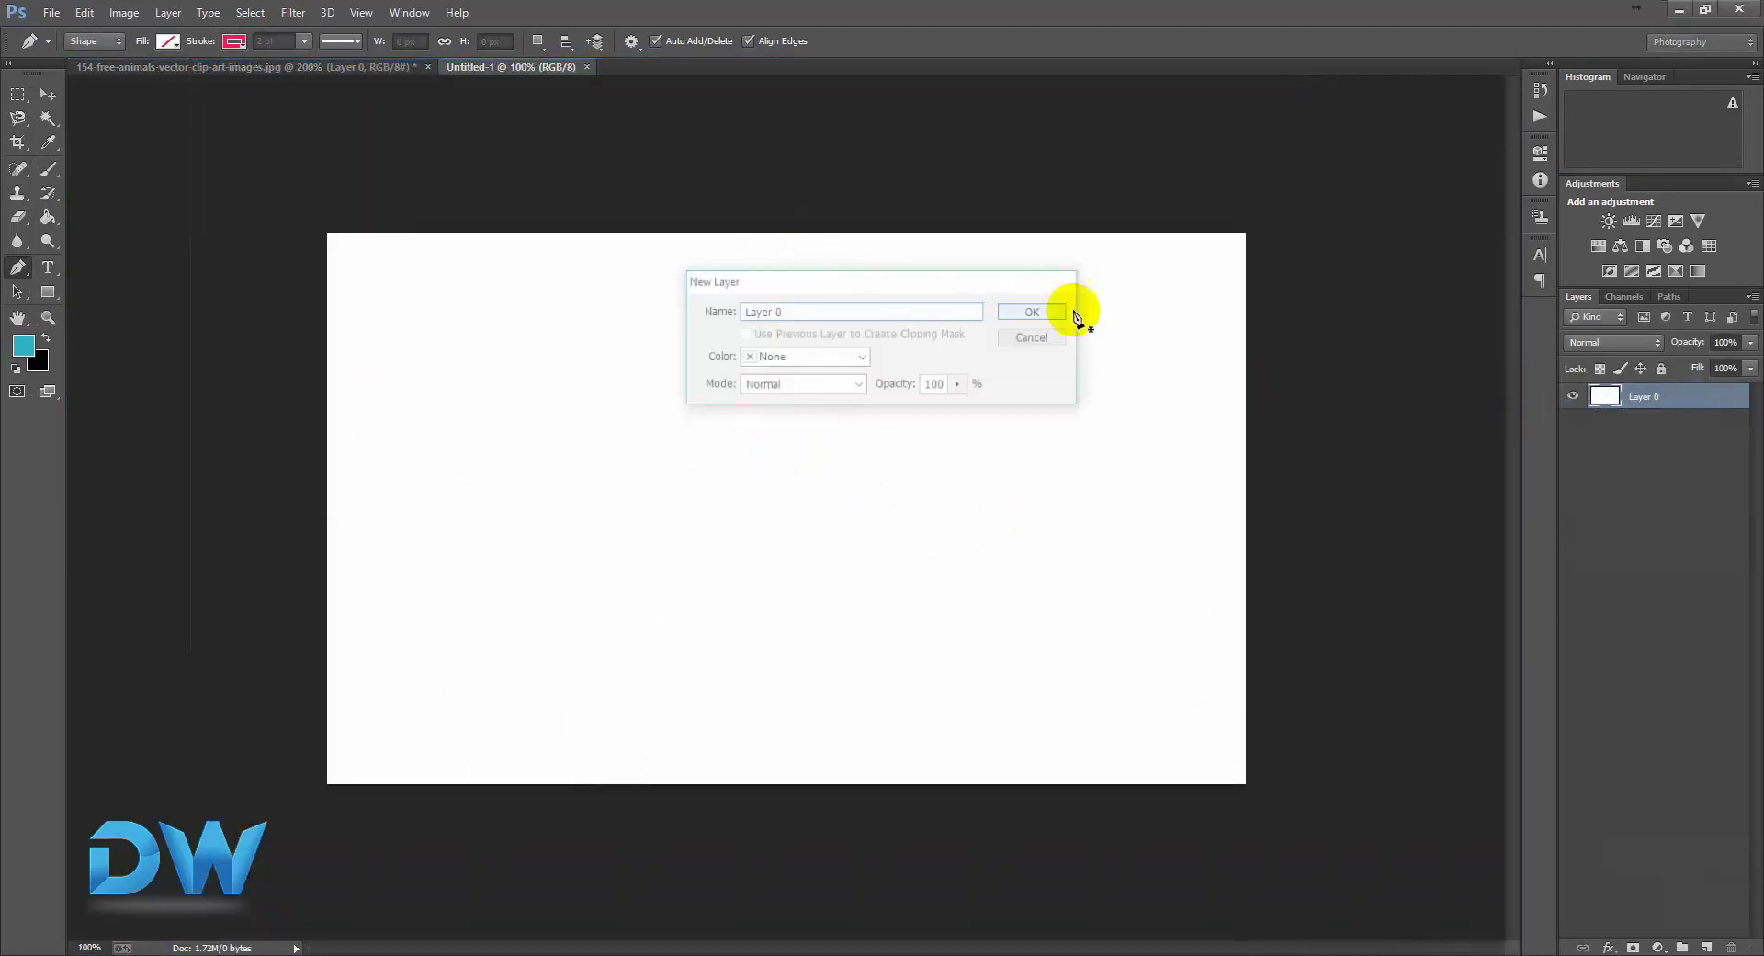
Activate the Pen Tool in Shape mode and set its fill to light blue.
{"action": "right_click", "coordinate": [31, 265]}
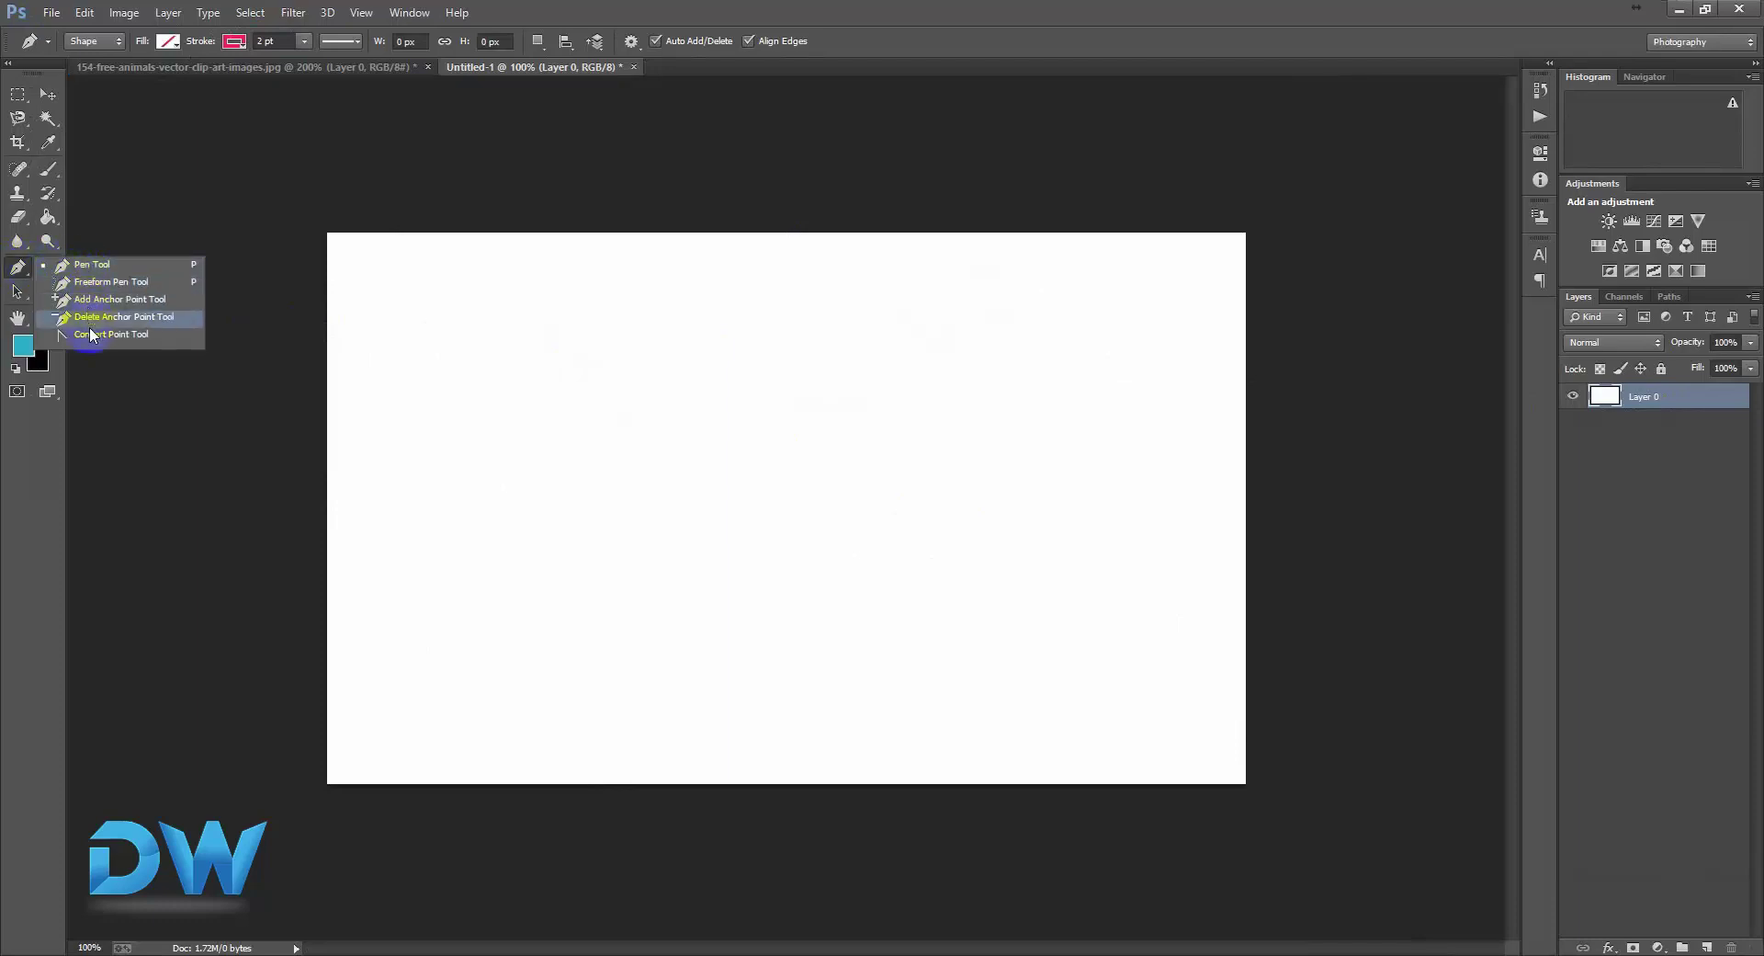
{"action": "left_click", "coordinate": [104, 269]}
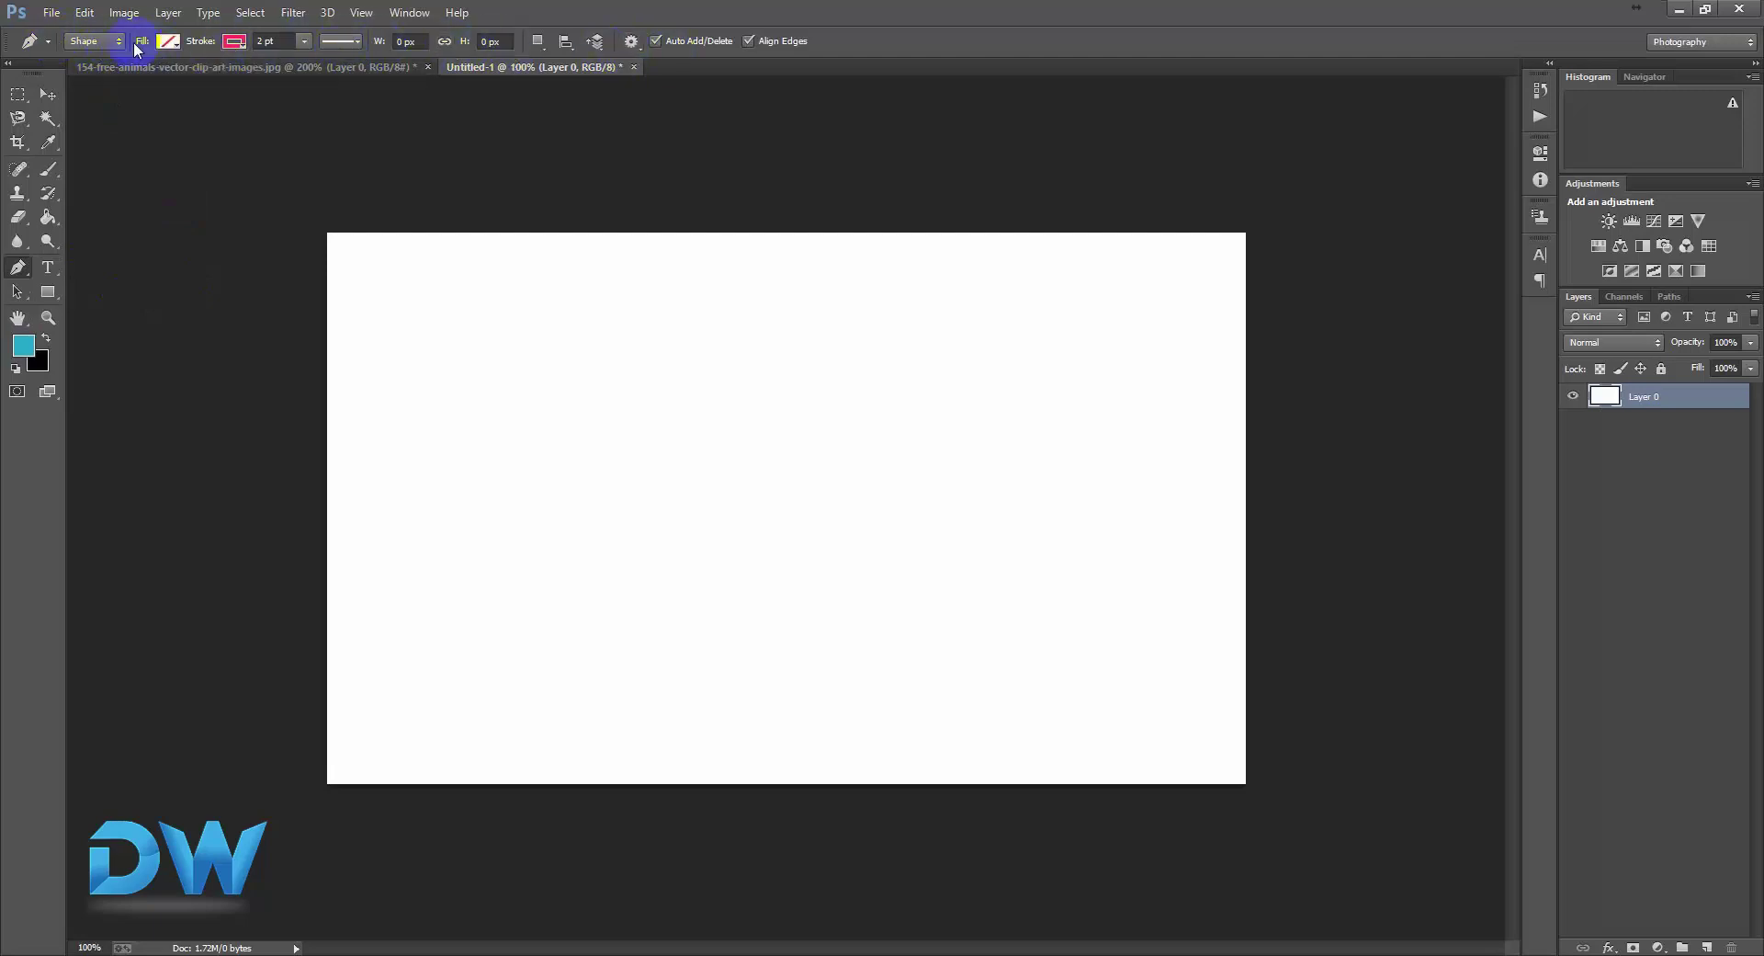
{"action": "left_click", "coordinate": [107, 41]}
{"action": "left_click", "coordinate": [169, 41]}
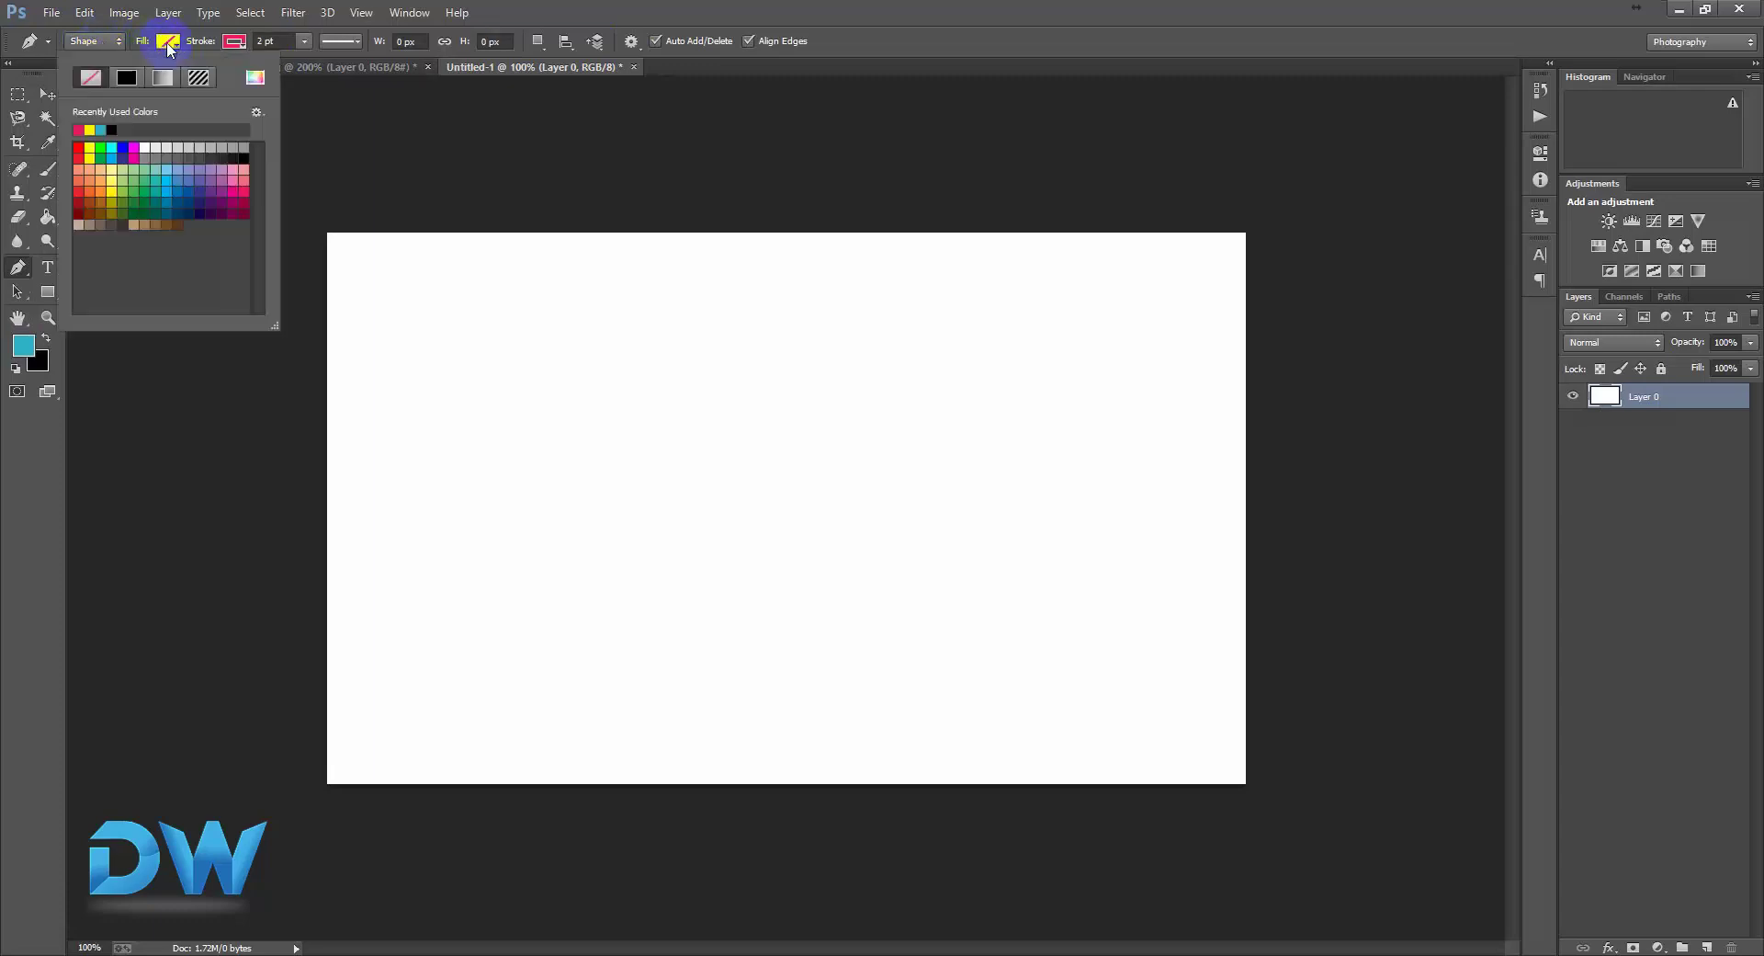
{"action": "left_click", "coordinate": [167, 166]}
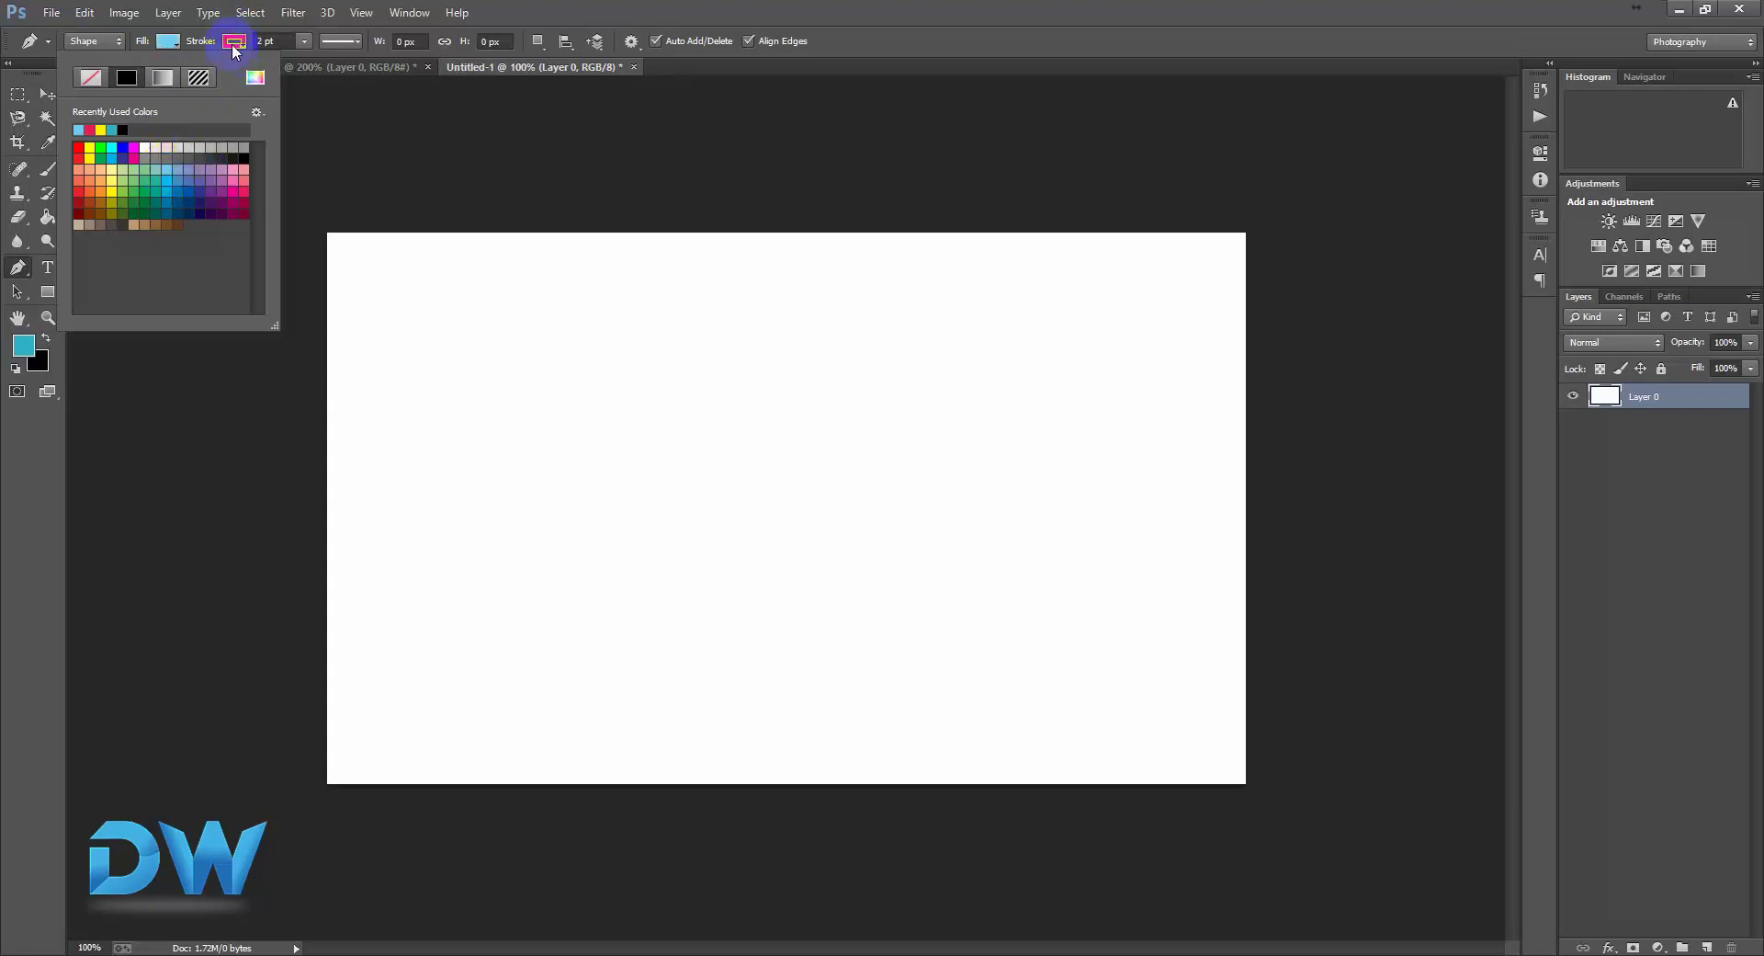
{"action": "left_click", "coordinate": [303, 41]}
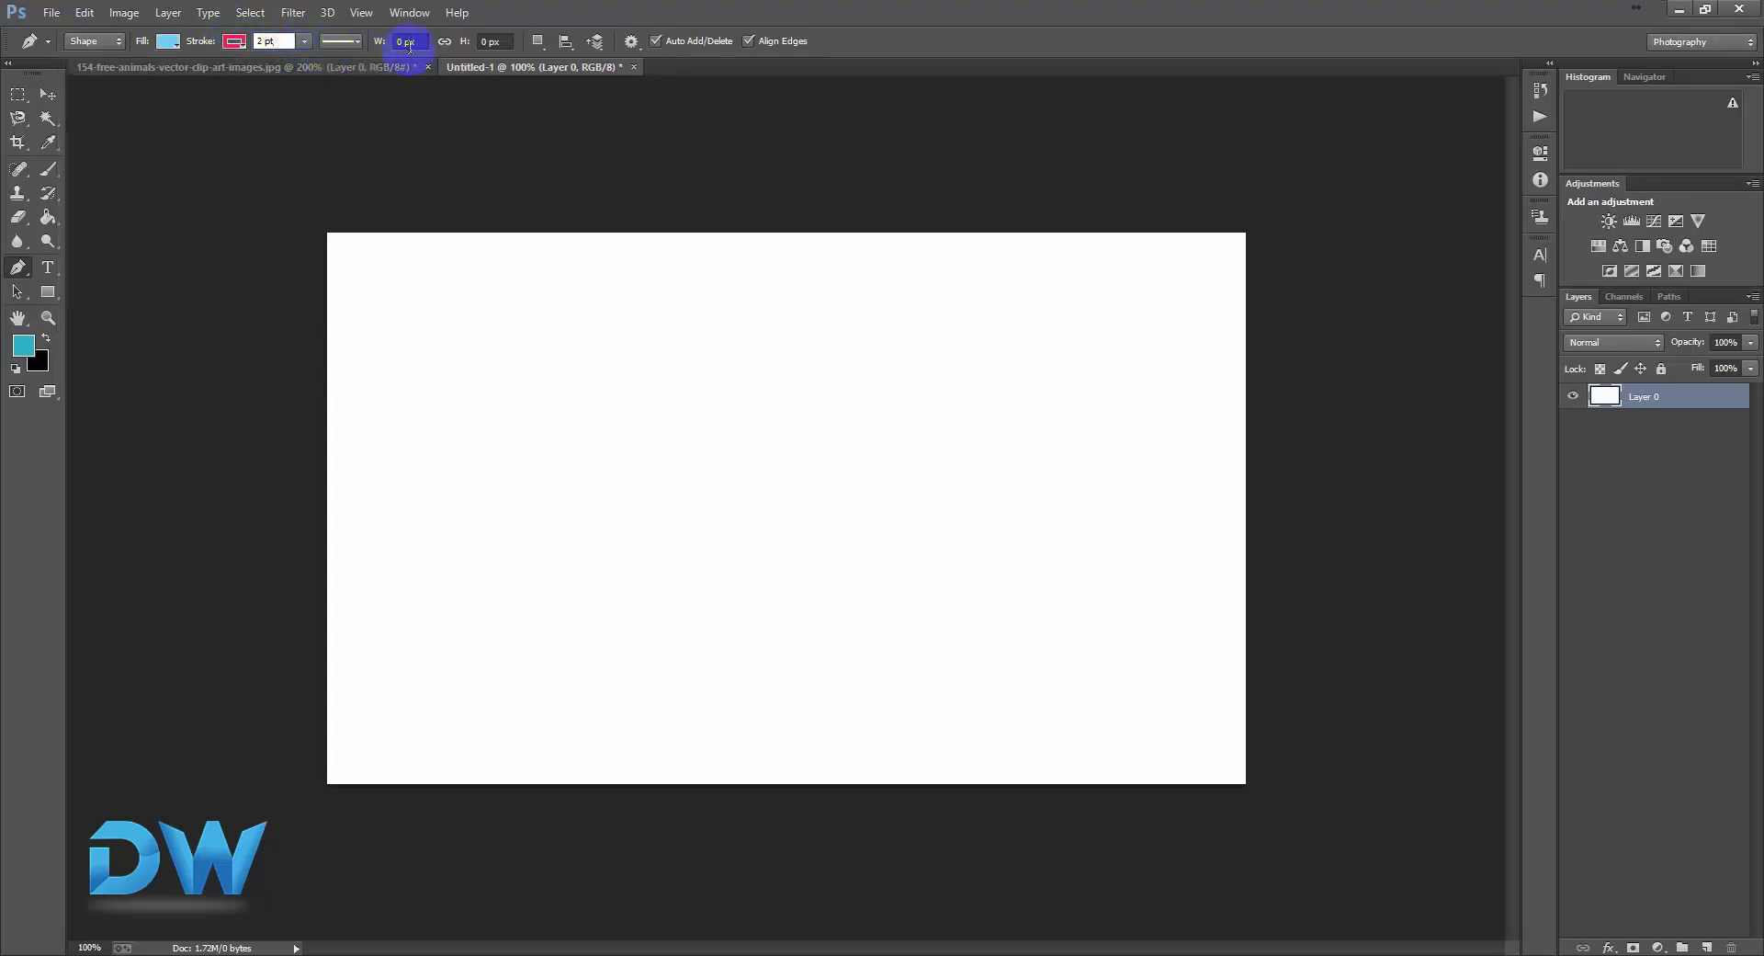
{"action": "left_click", "coordinate": [358, 41]}
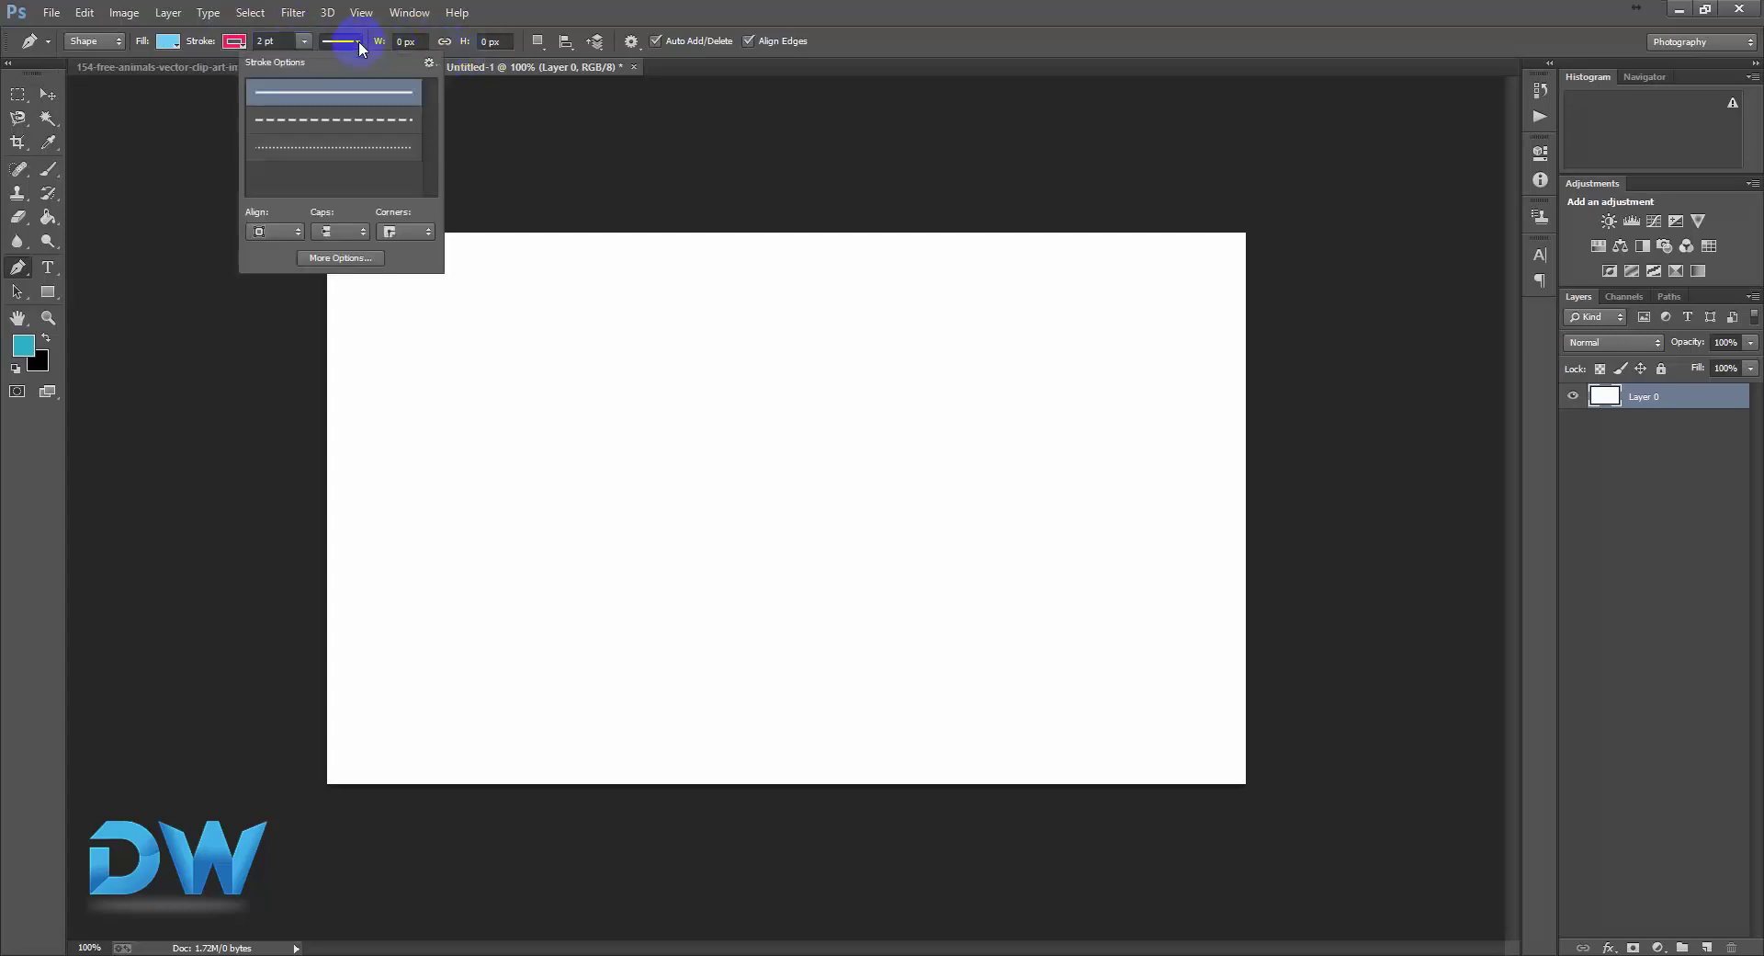
{"action": "left_click", "coordinate": [360, 39]}
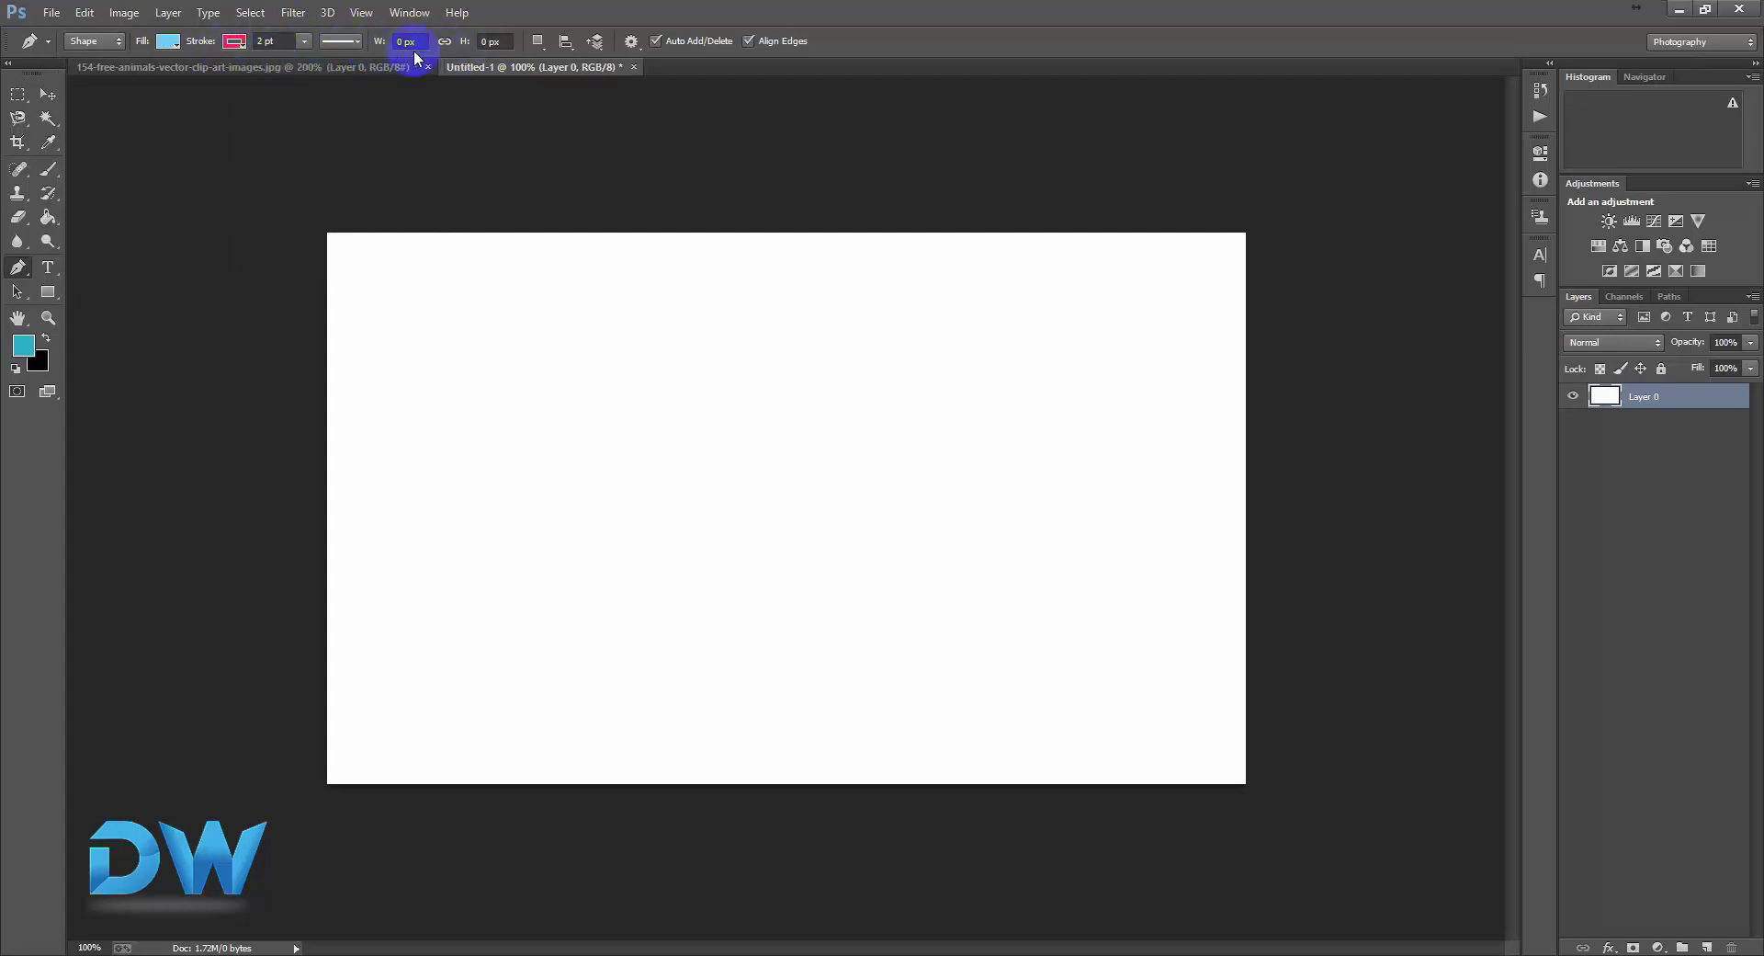
Draw a closed five-sided shape about 460 × 278 px with the Pen Tool on the canvas's left half.
{"action": "left_click", "coordinate": [444, 340]}
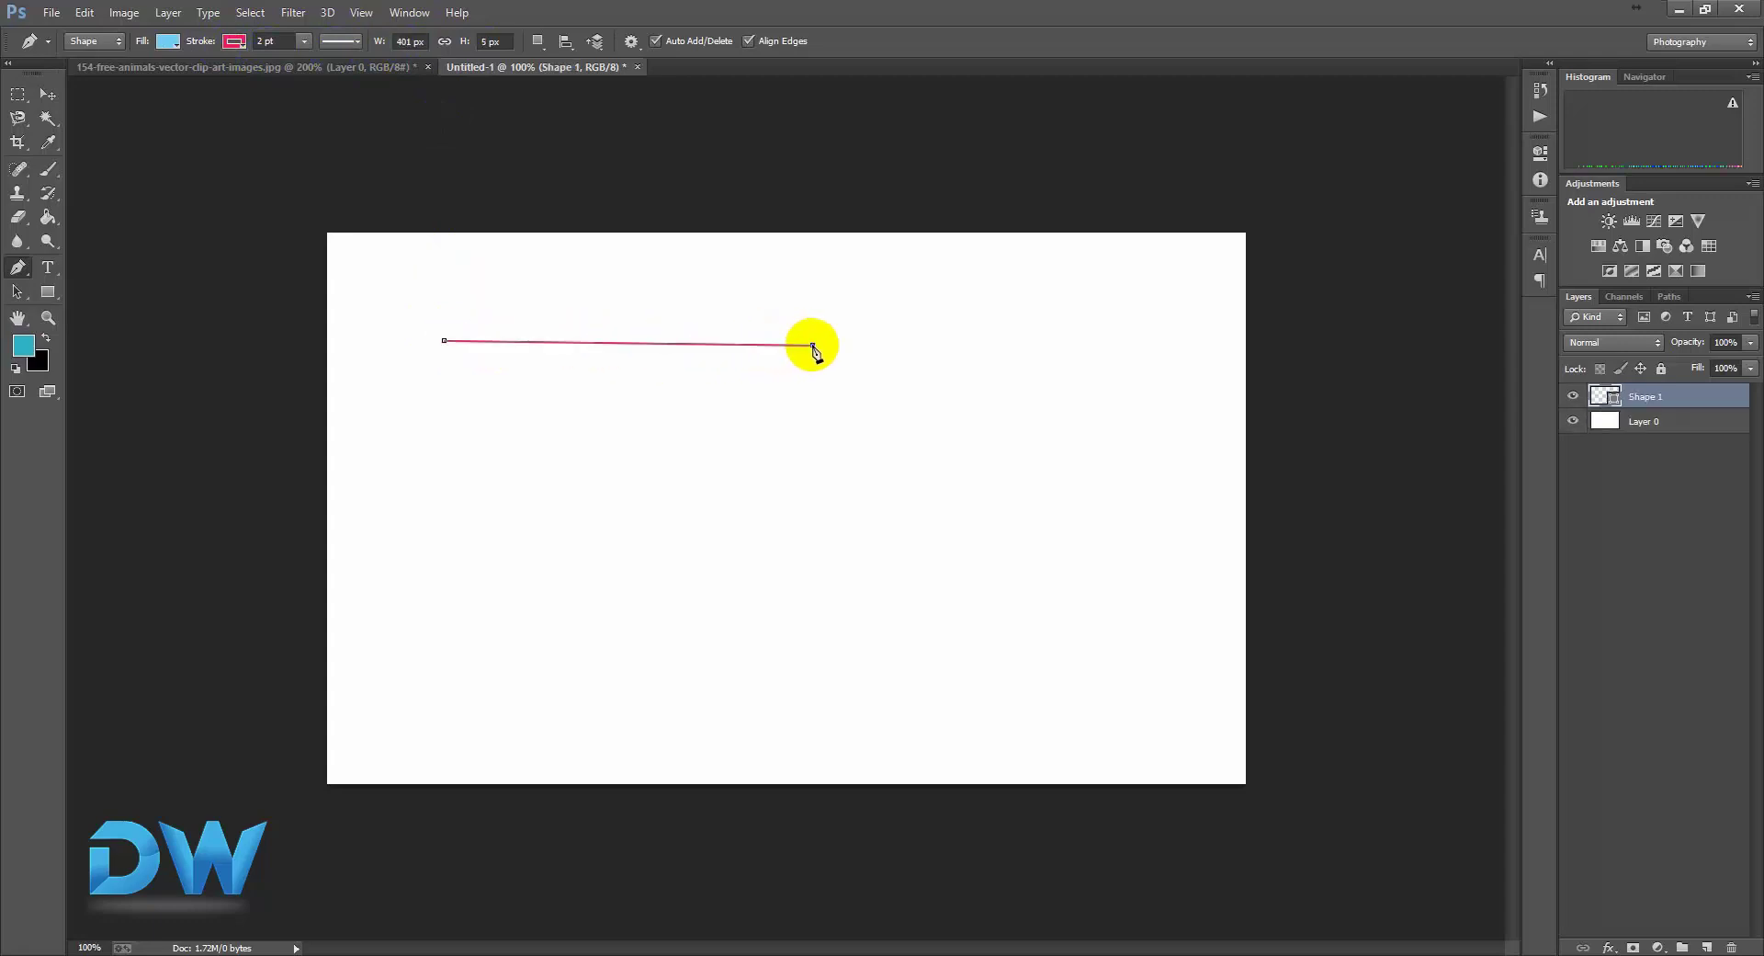
{"action": "left_click", "coordinate": [764, 583]}
{"action": "left_click", "coordinate": [472, 596]}
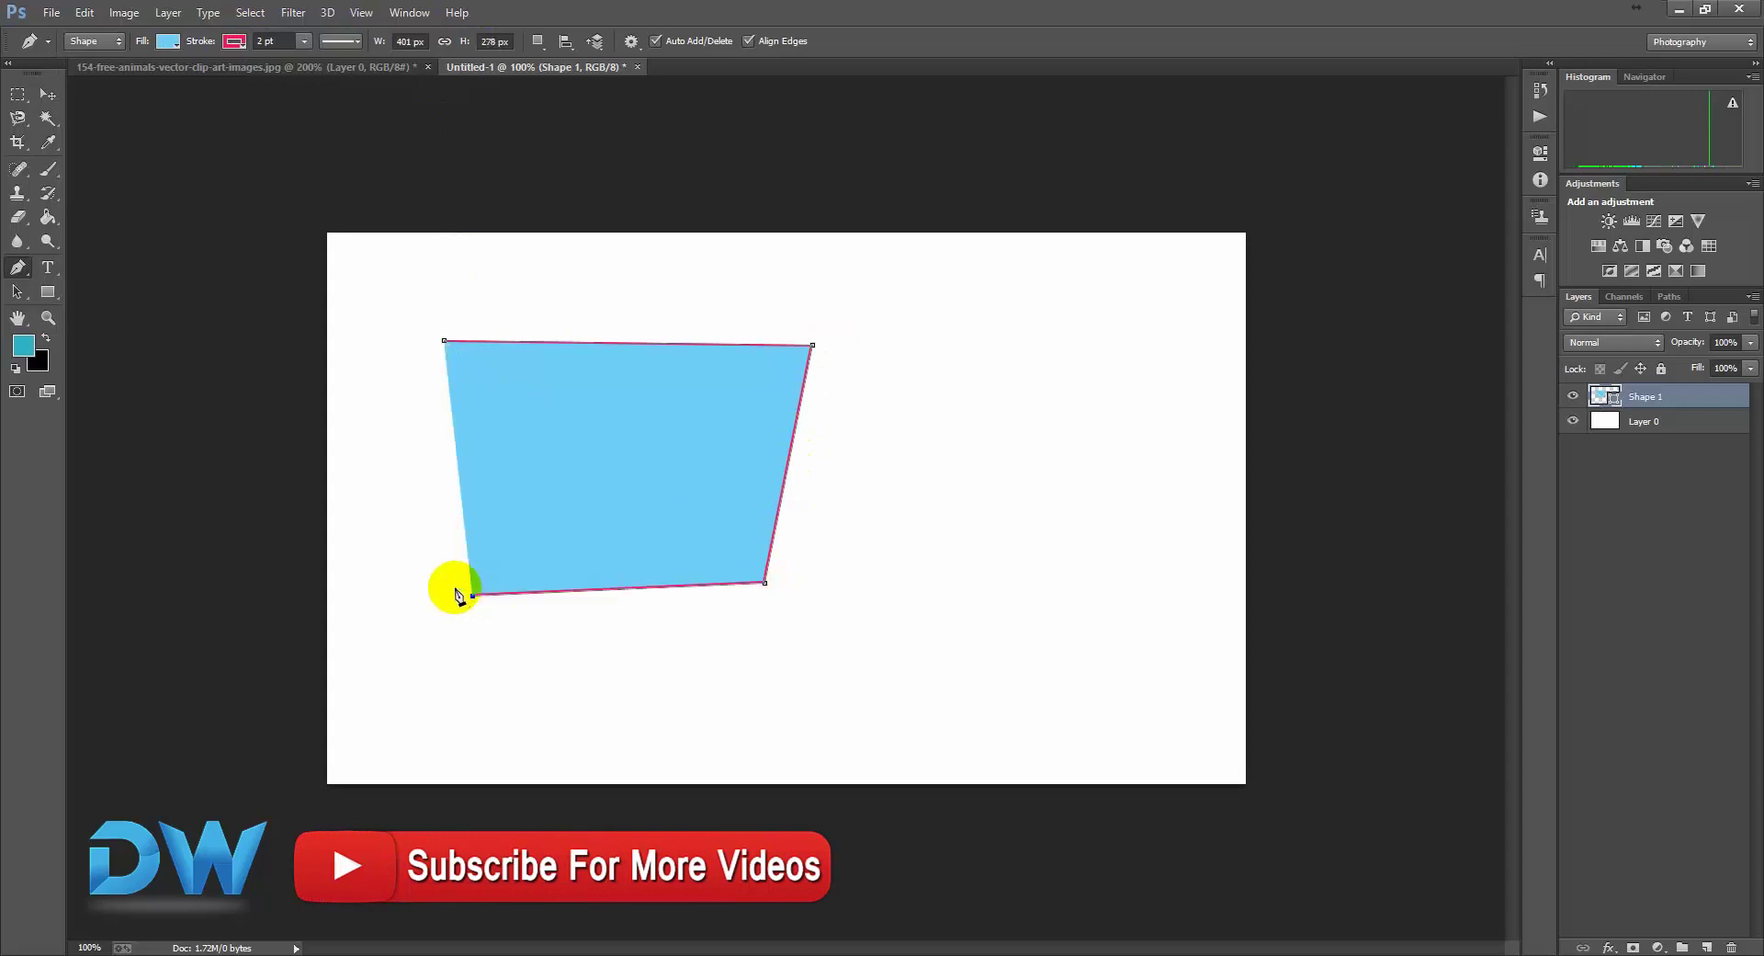
{"action": "left_click", "coordinate": [390, 411]}
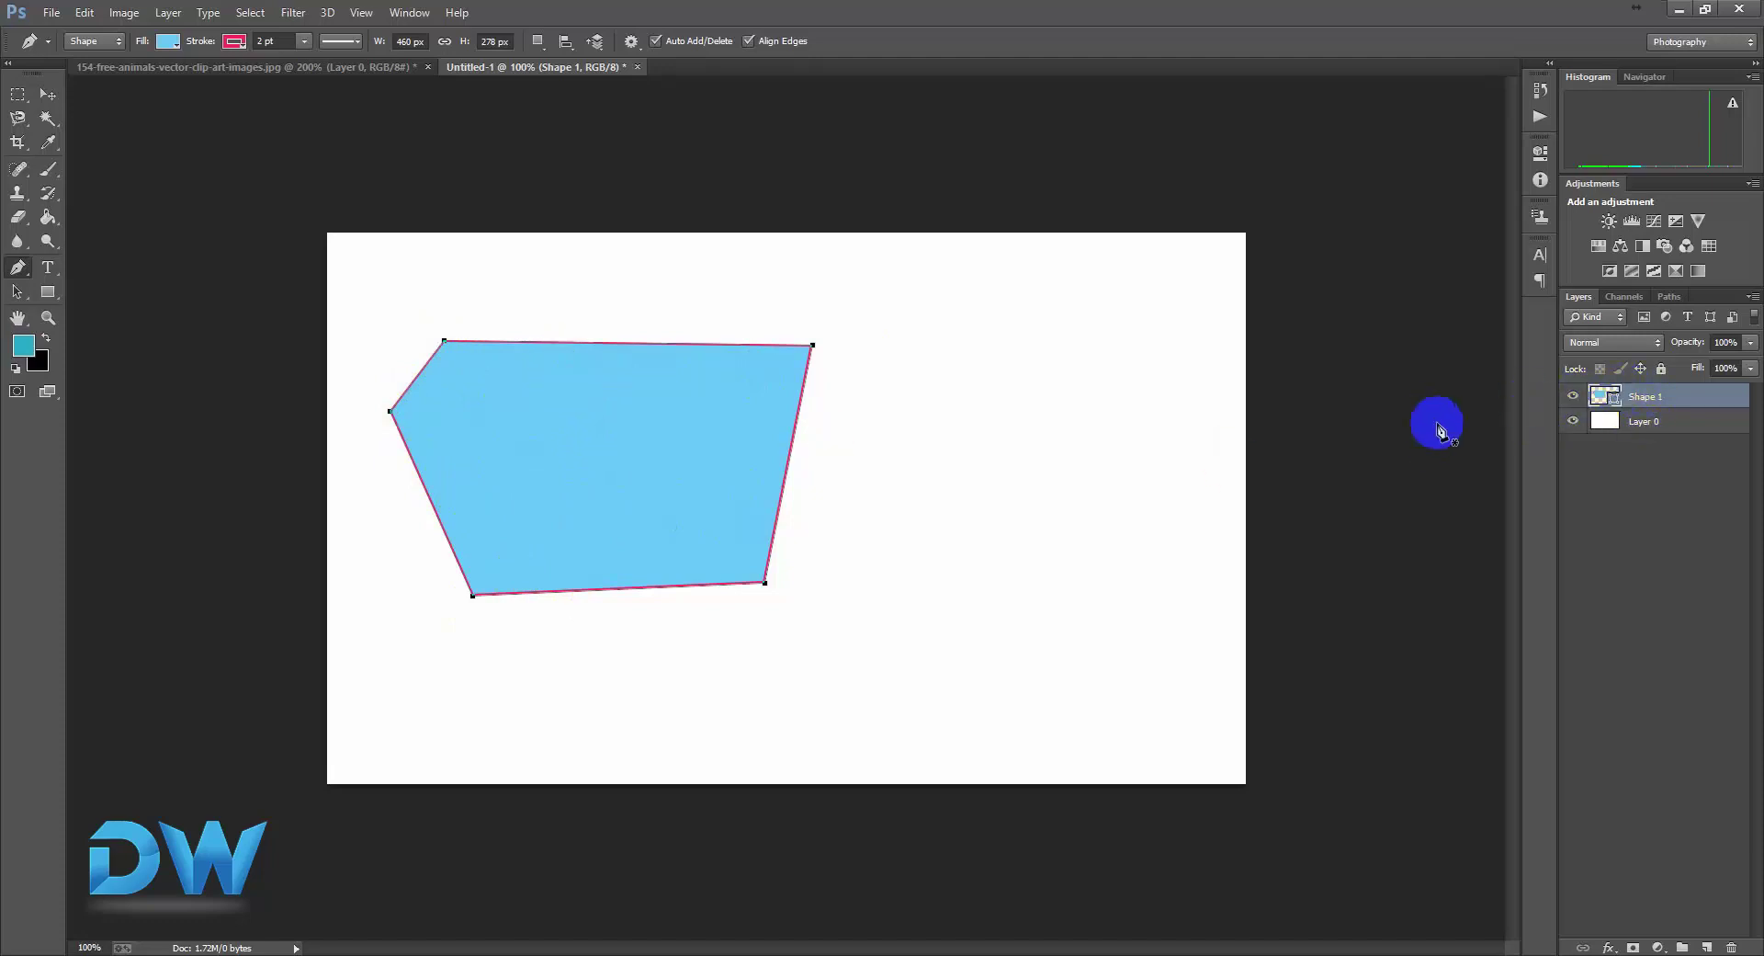
Try several fill colours on the five-sided shape, ending with green.
{"action": "left_click", "coordinate": [168, 43]}
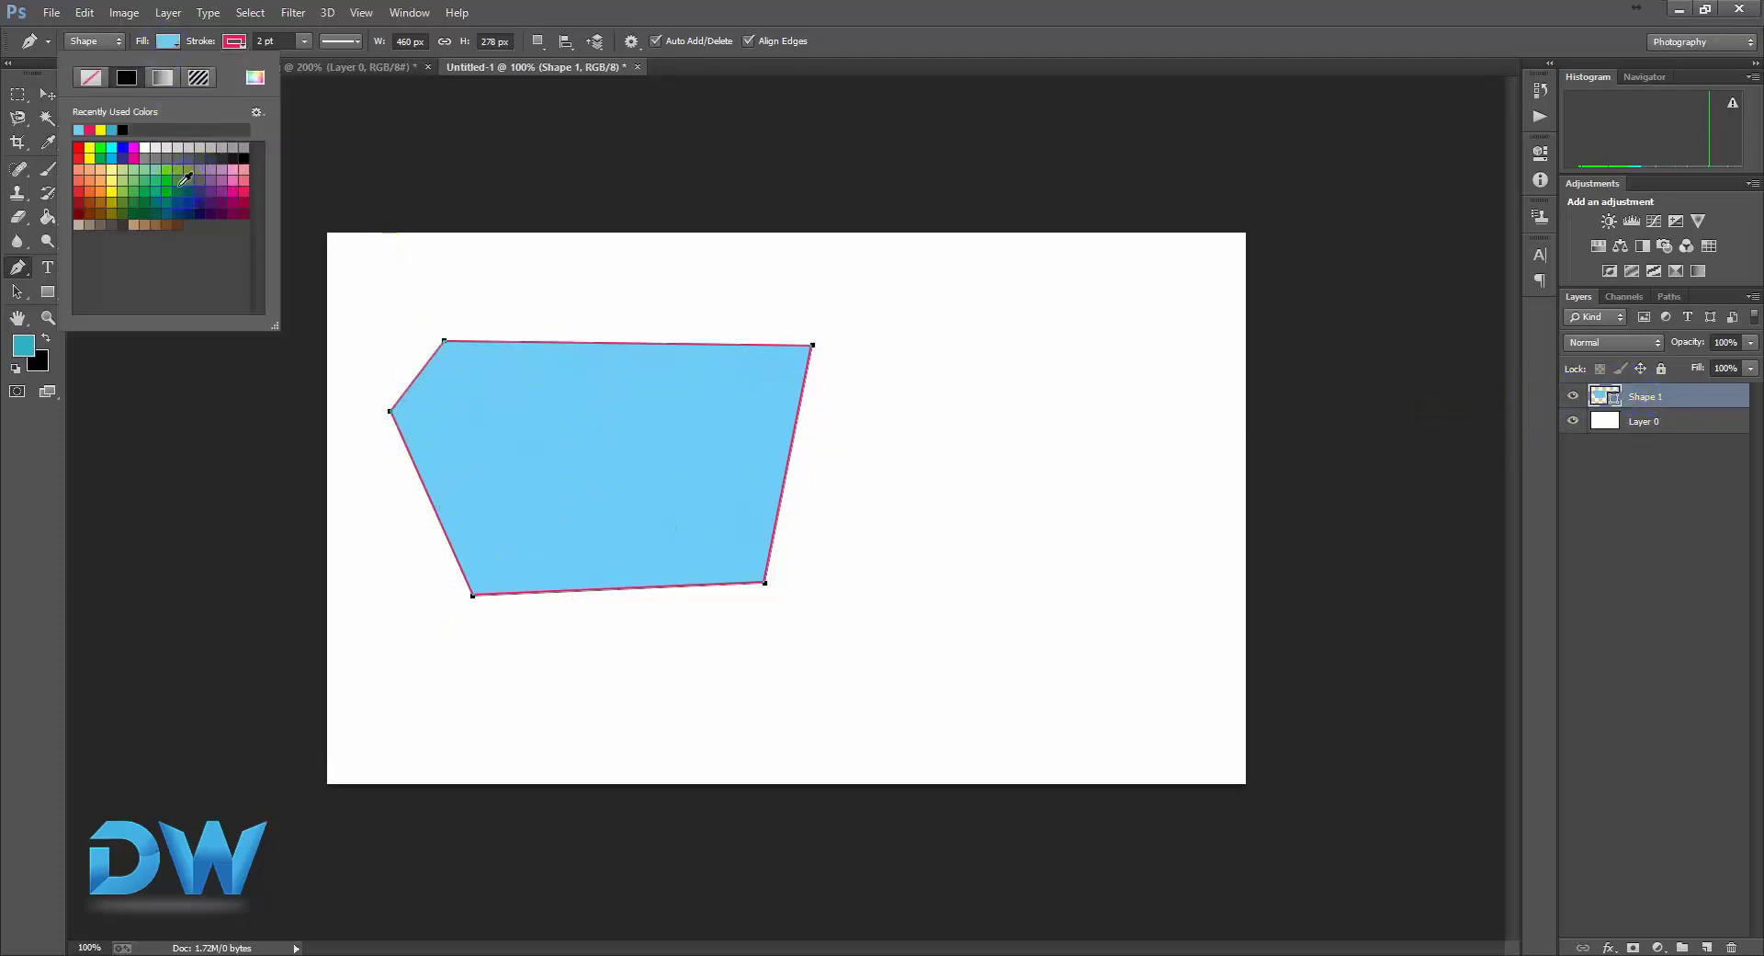
{"action": "left_click", "coordinate": [181, 184]}
{"action": "left_click", "coordinate": [155, 182]}
{"action": "left_click", "coordinate": [133, 191]}
Set the five-sided shape's stroke colour to blue after trying dark green.
{"action": "left_click", "coordinate": [237, 44]}
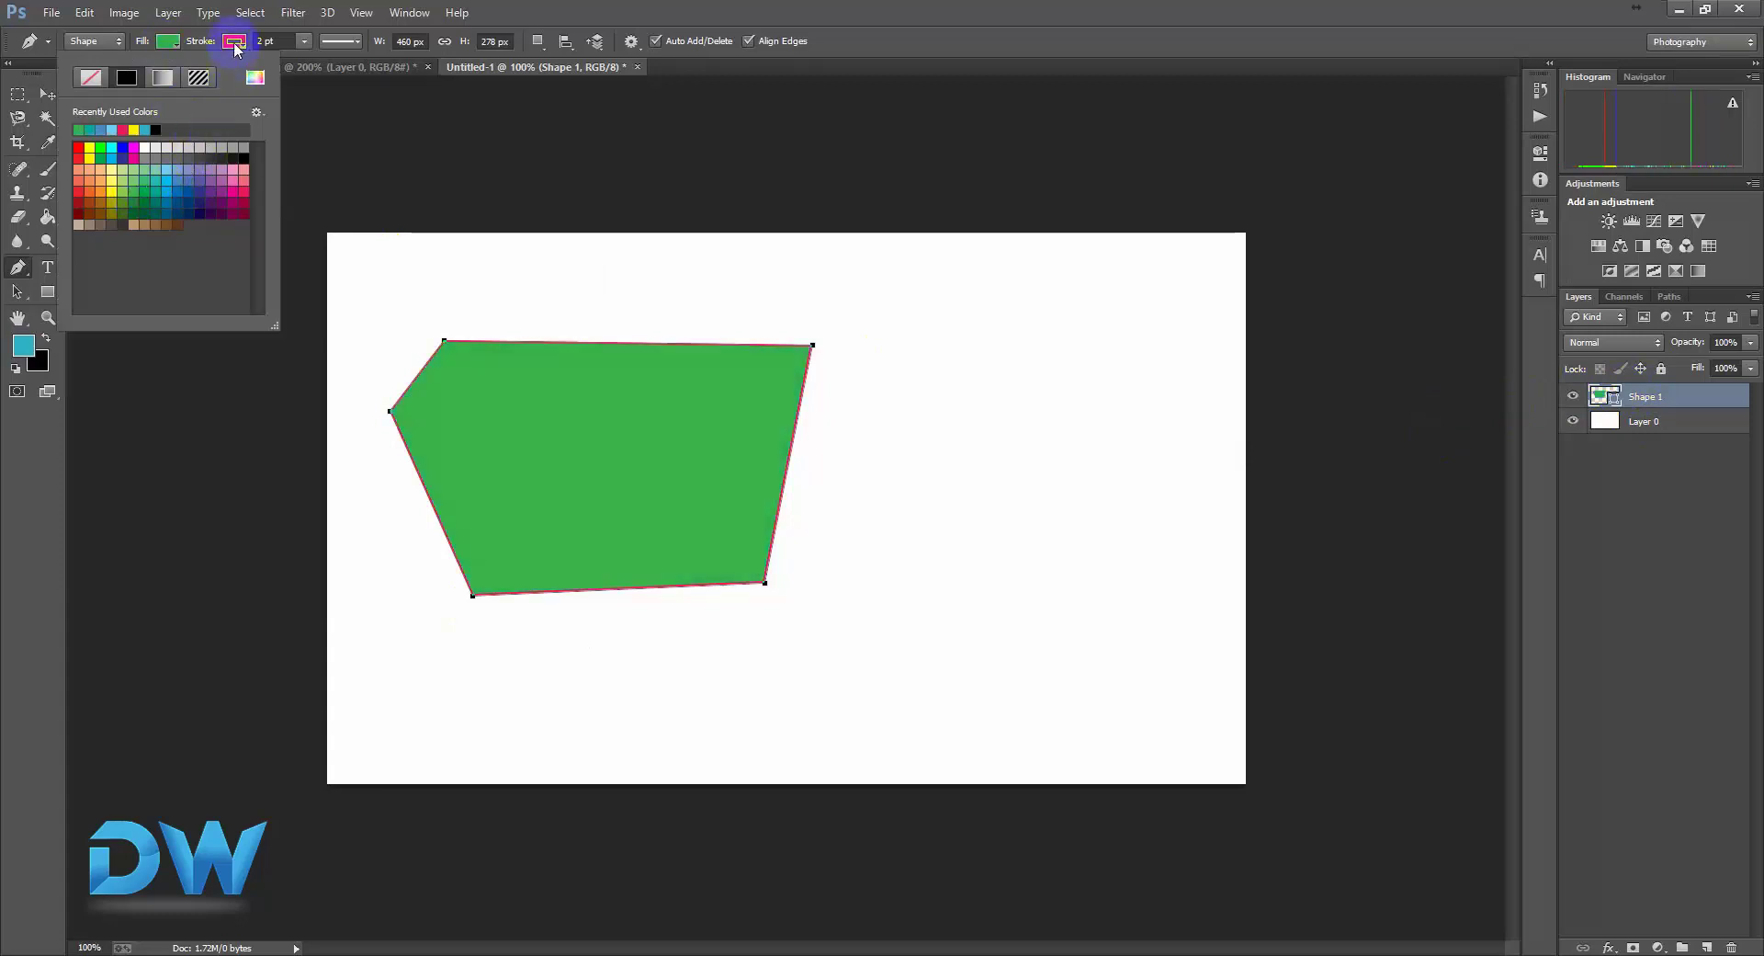
{"action": "left_click", "coordinate": [170, 198]}
{"action": "left_click", "coordinate": [236, 197]}
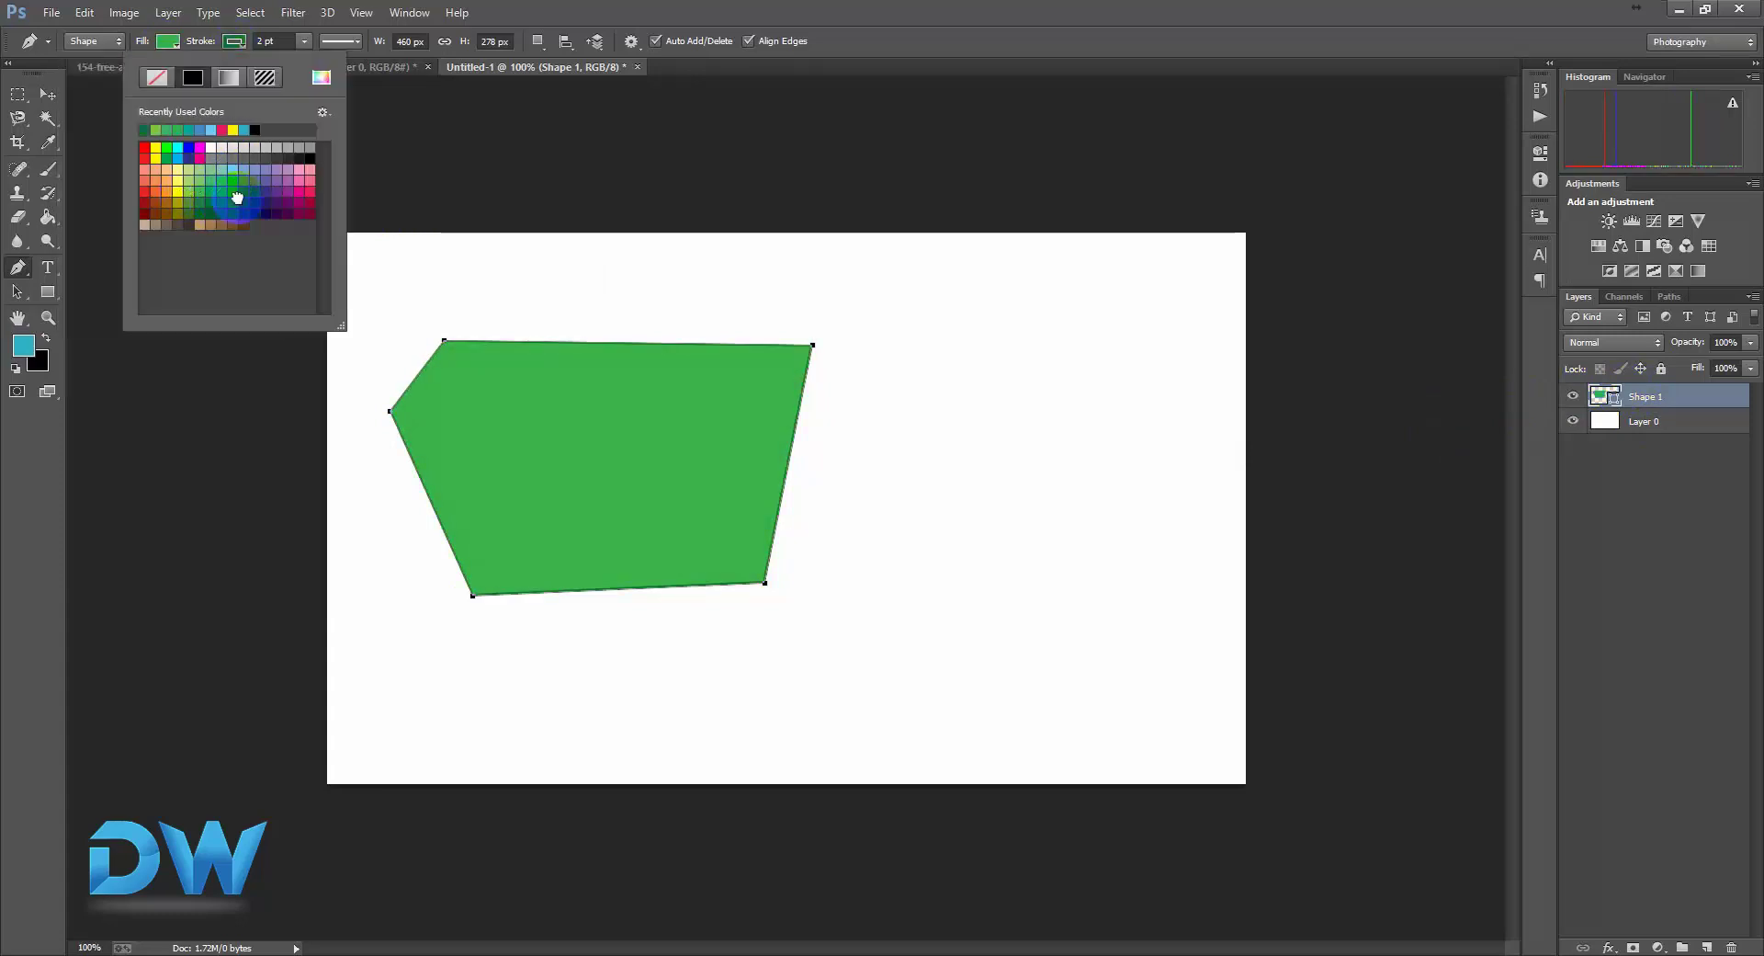
Thicken the shape's stroke to about 17.08 pt and make it a dashed line.
{"action": "left_click", "coordinate": [287, 41]}
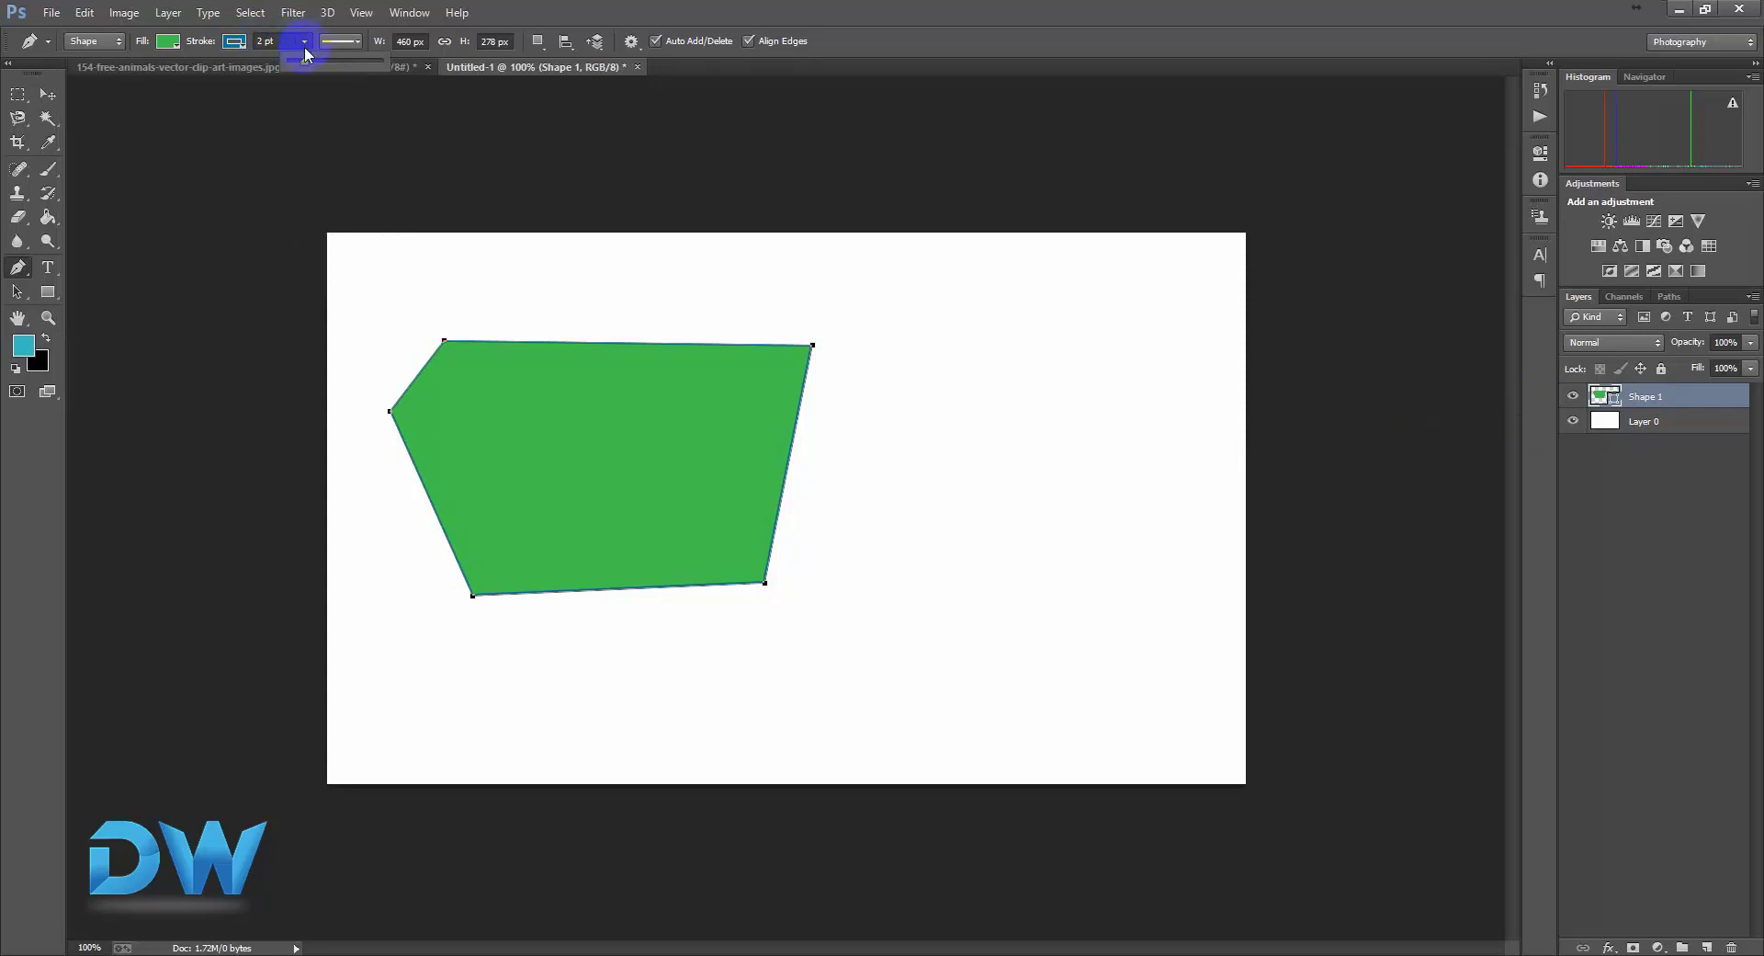
{"action": "left_click", "coordinate": [306, 61]}
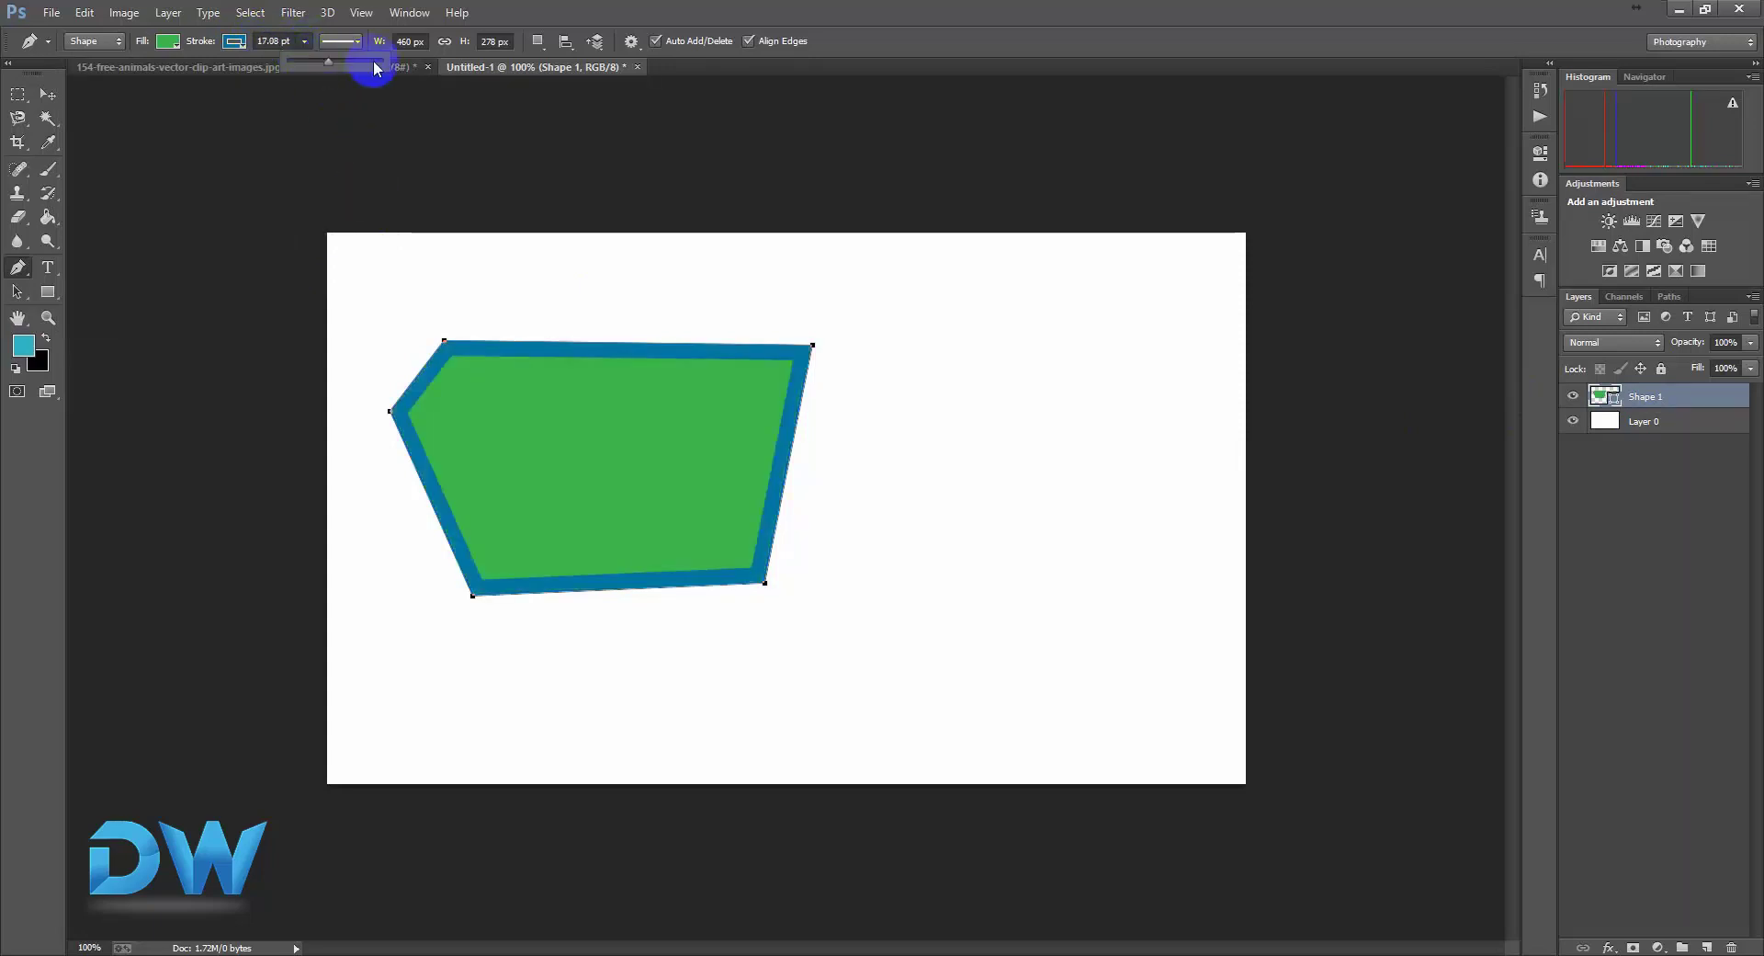
{"action": "left_click", "coordinate": [342, 42]}
{"action": "left_click", "coordinate": [347, 121]}
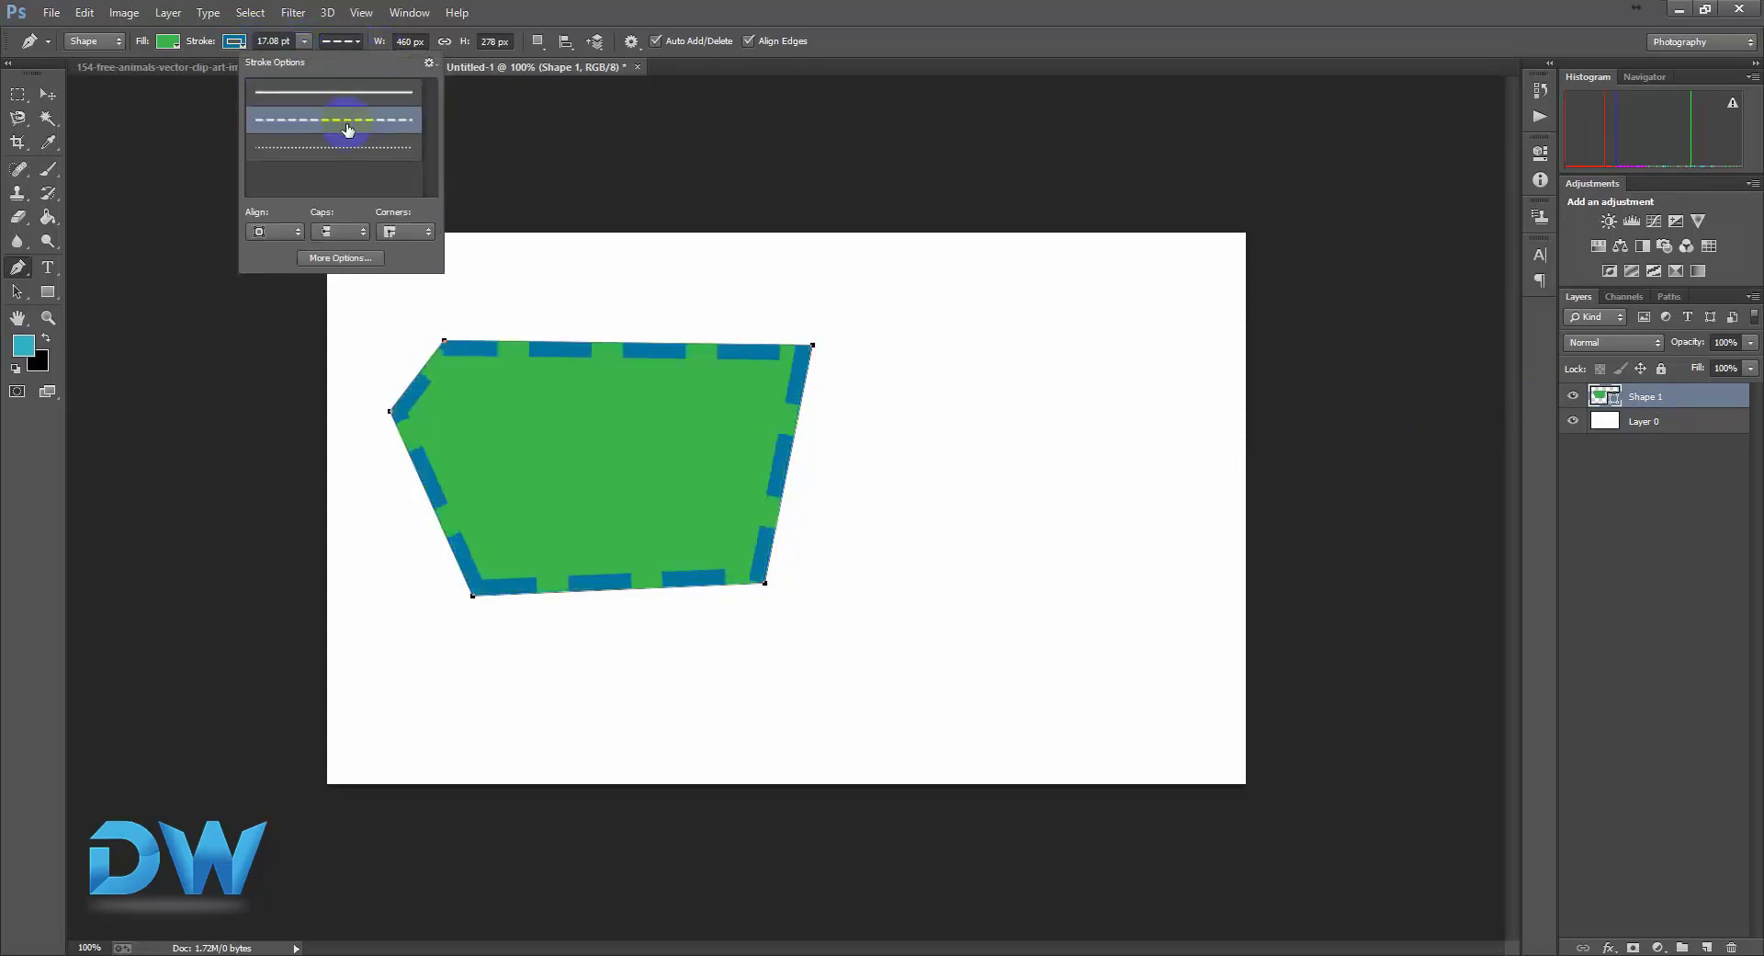
{"action": "left_click", "coordinate": [864, 97]}
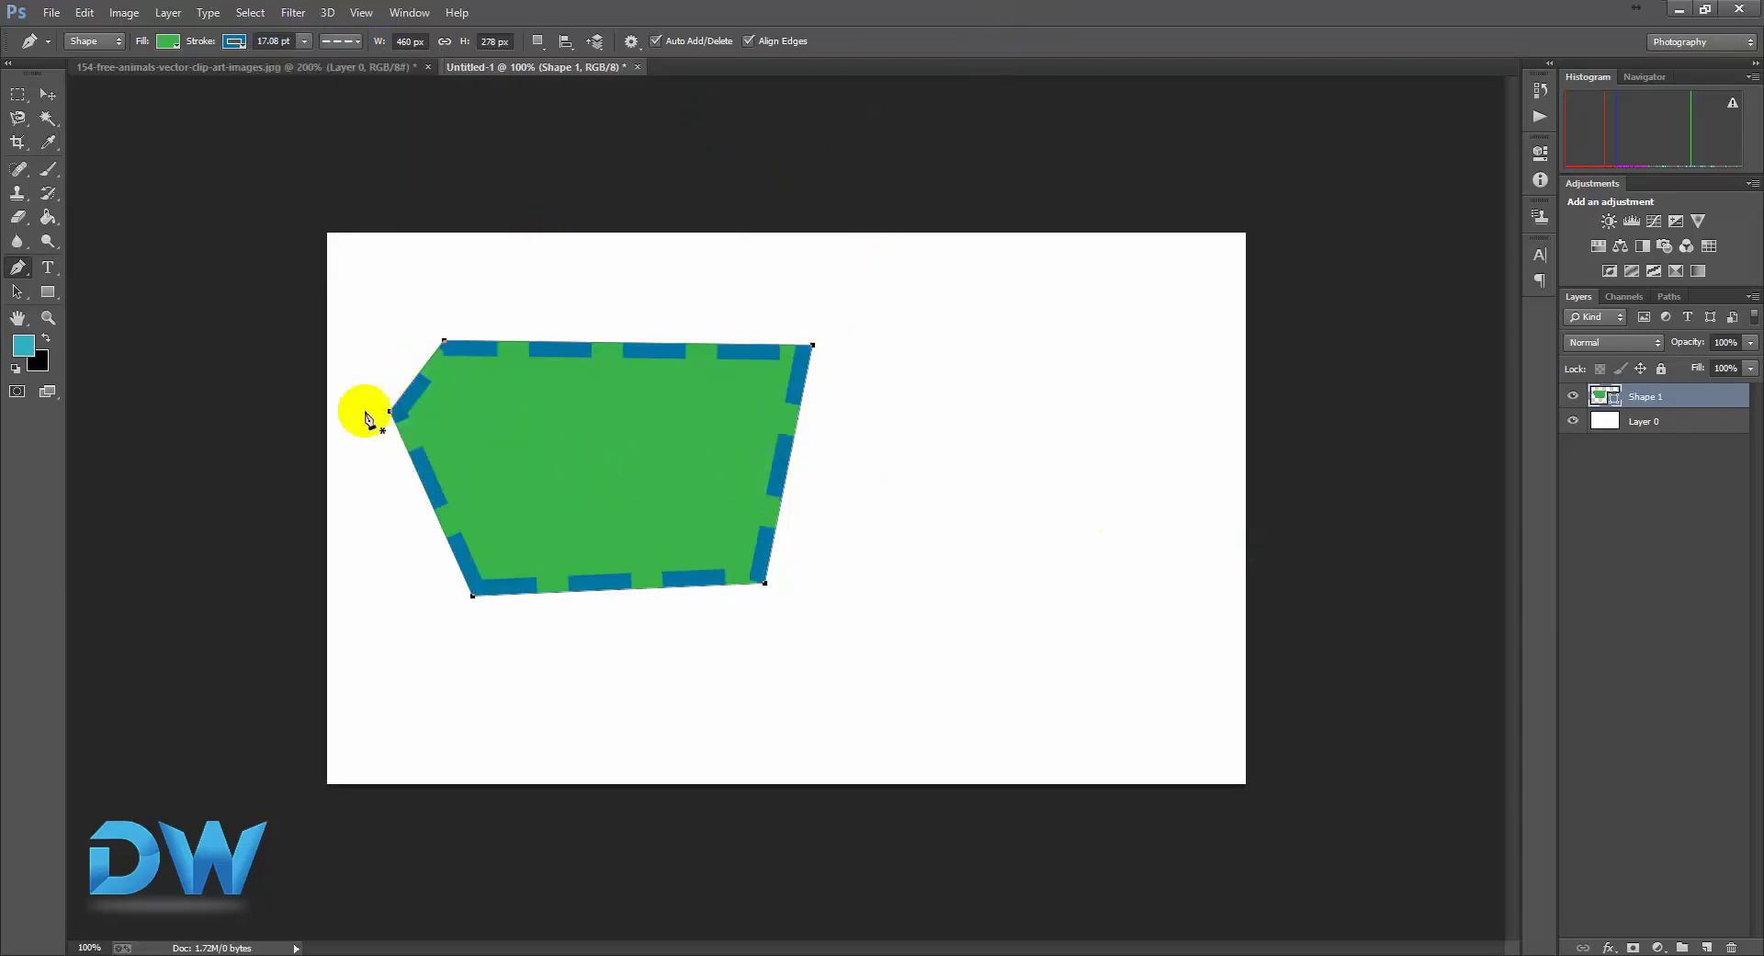
Delete the five-sided shape's layer, Shape 1, from the document.
{"action": "left_click_drag", "start_coordinate": [1700, 401], "coordinate": [1734, 946]}
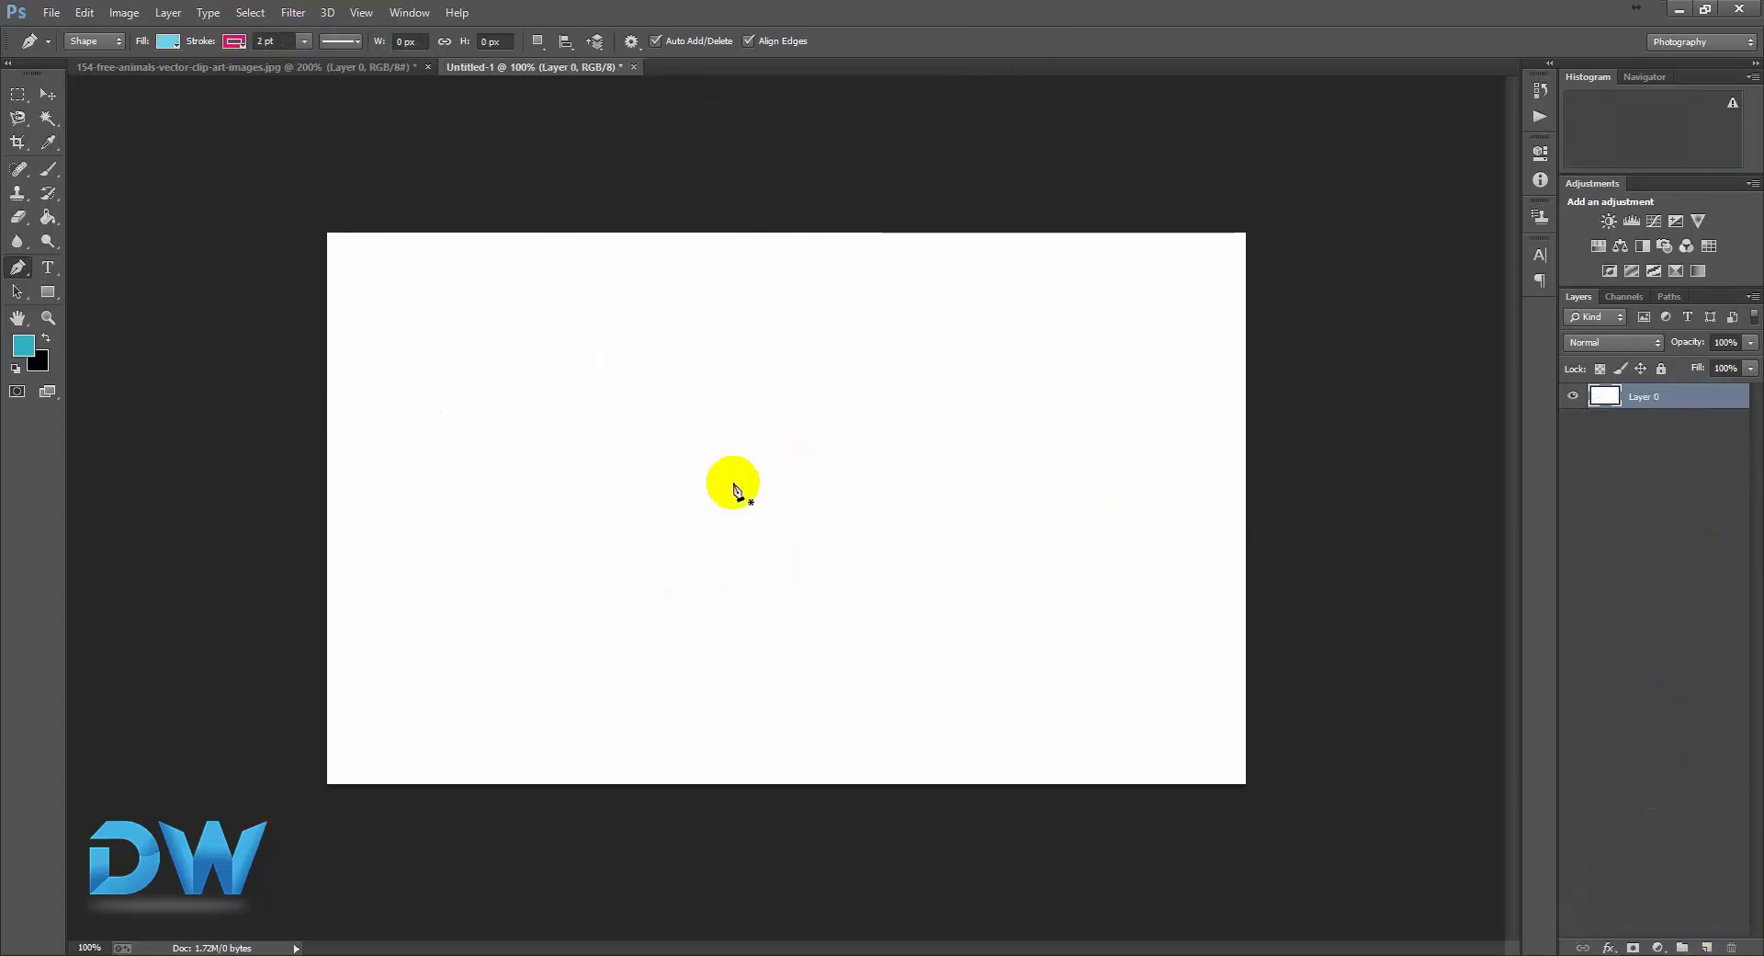
Draw an open arched curve about 378 px wide and 46 px high with the Pen tool across the upper canvas.
{"action": "left_click", "coordinate": [484, 364]}
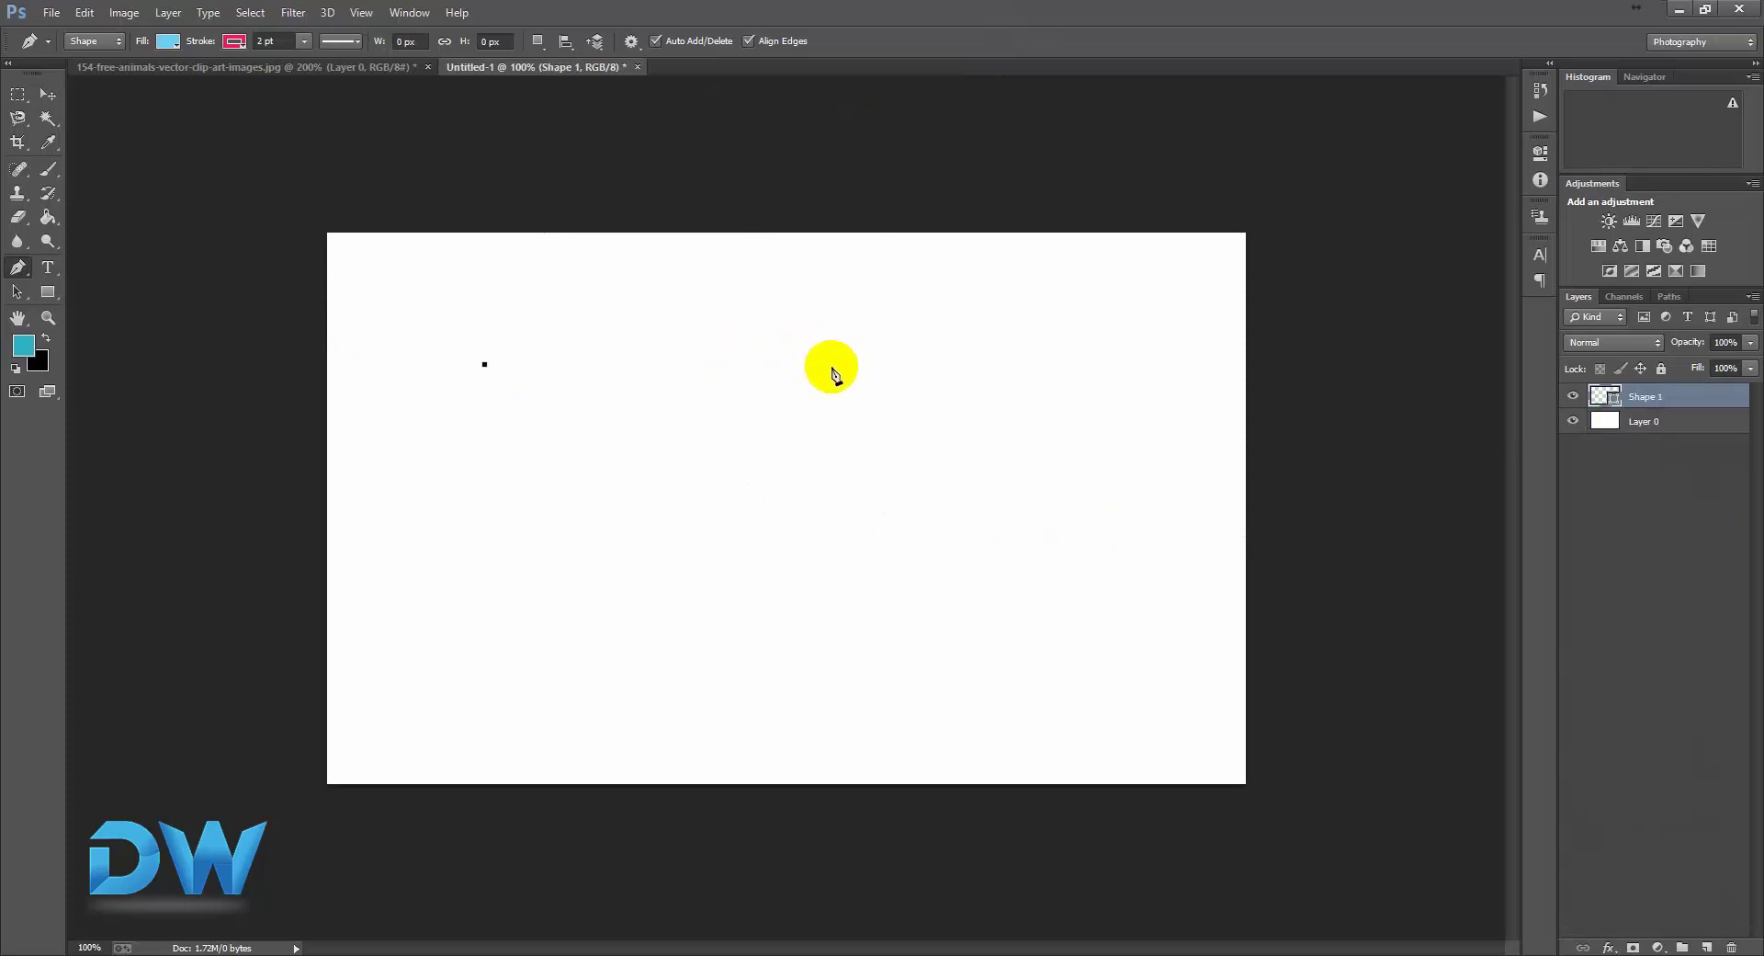
{"action": "left_click_drag", "start_coordinate": [831, 364], "coordinate": [1038, 459]}
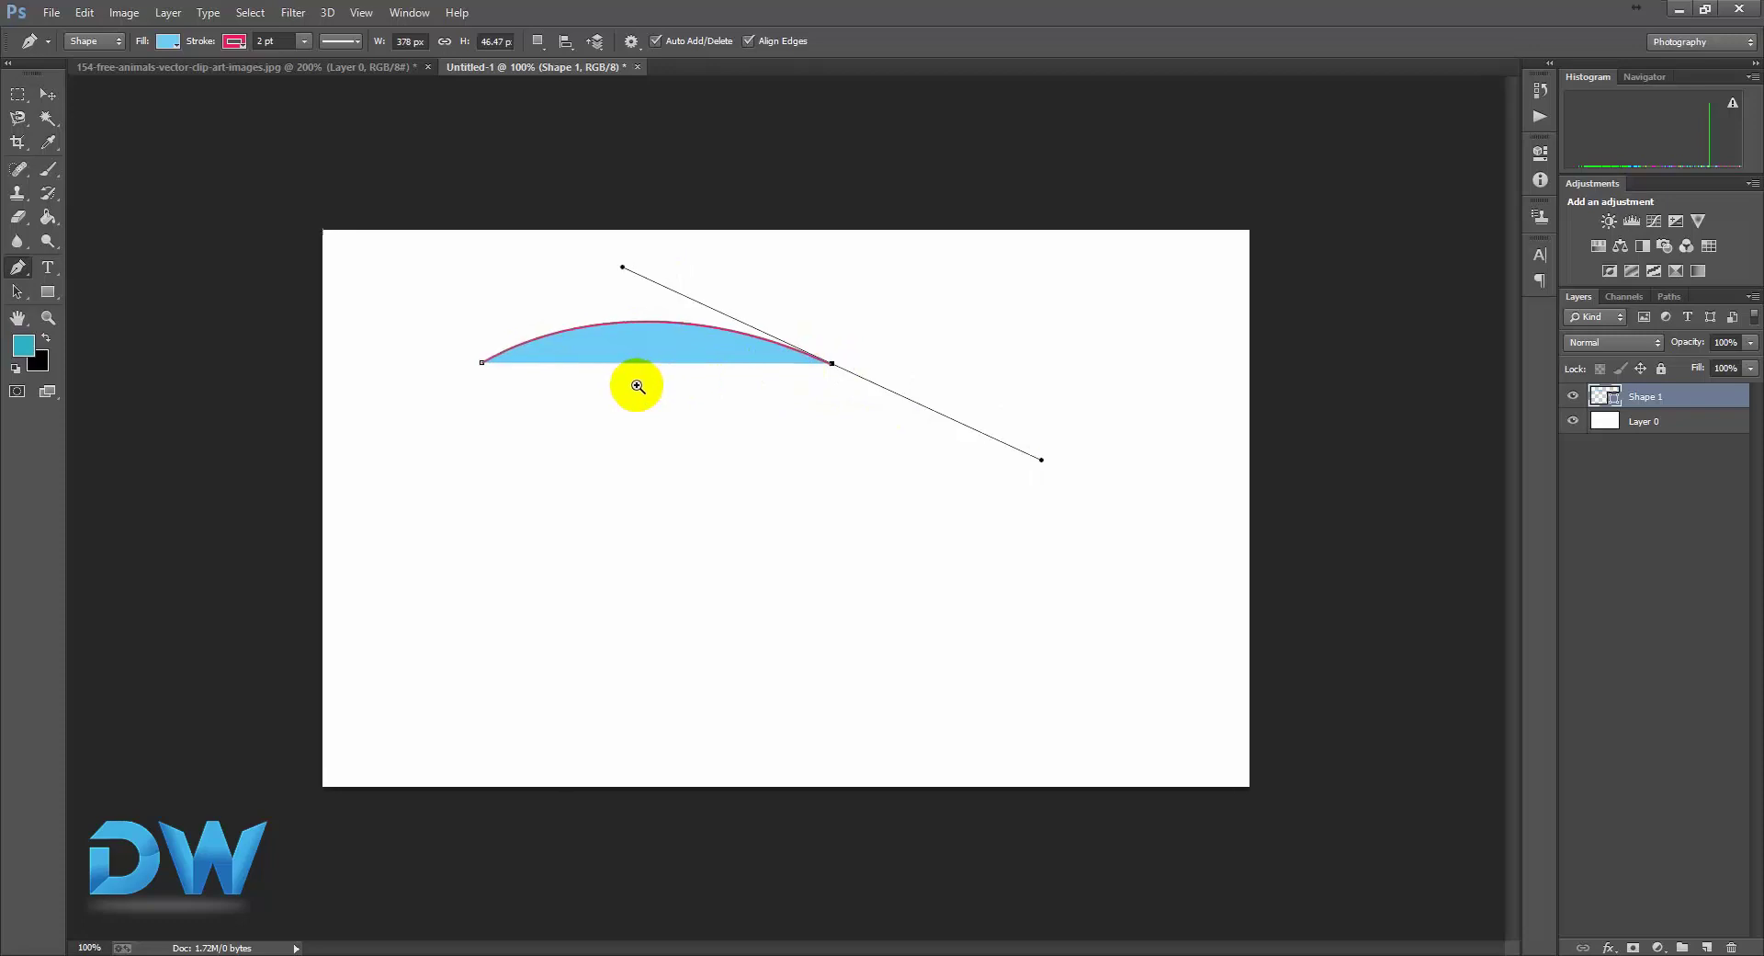
{"action": "scroll", "coordinate": [634, 382], "scroll_direction": "up", "scroll_amount": 1}
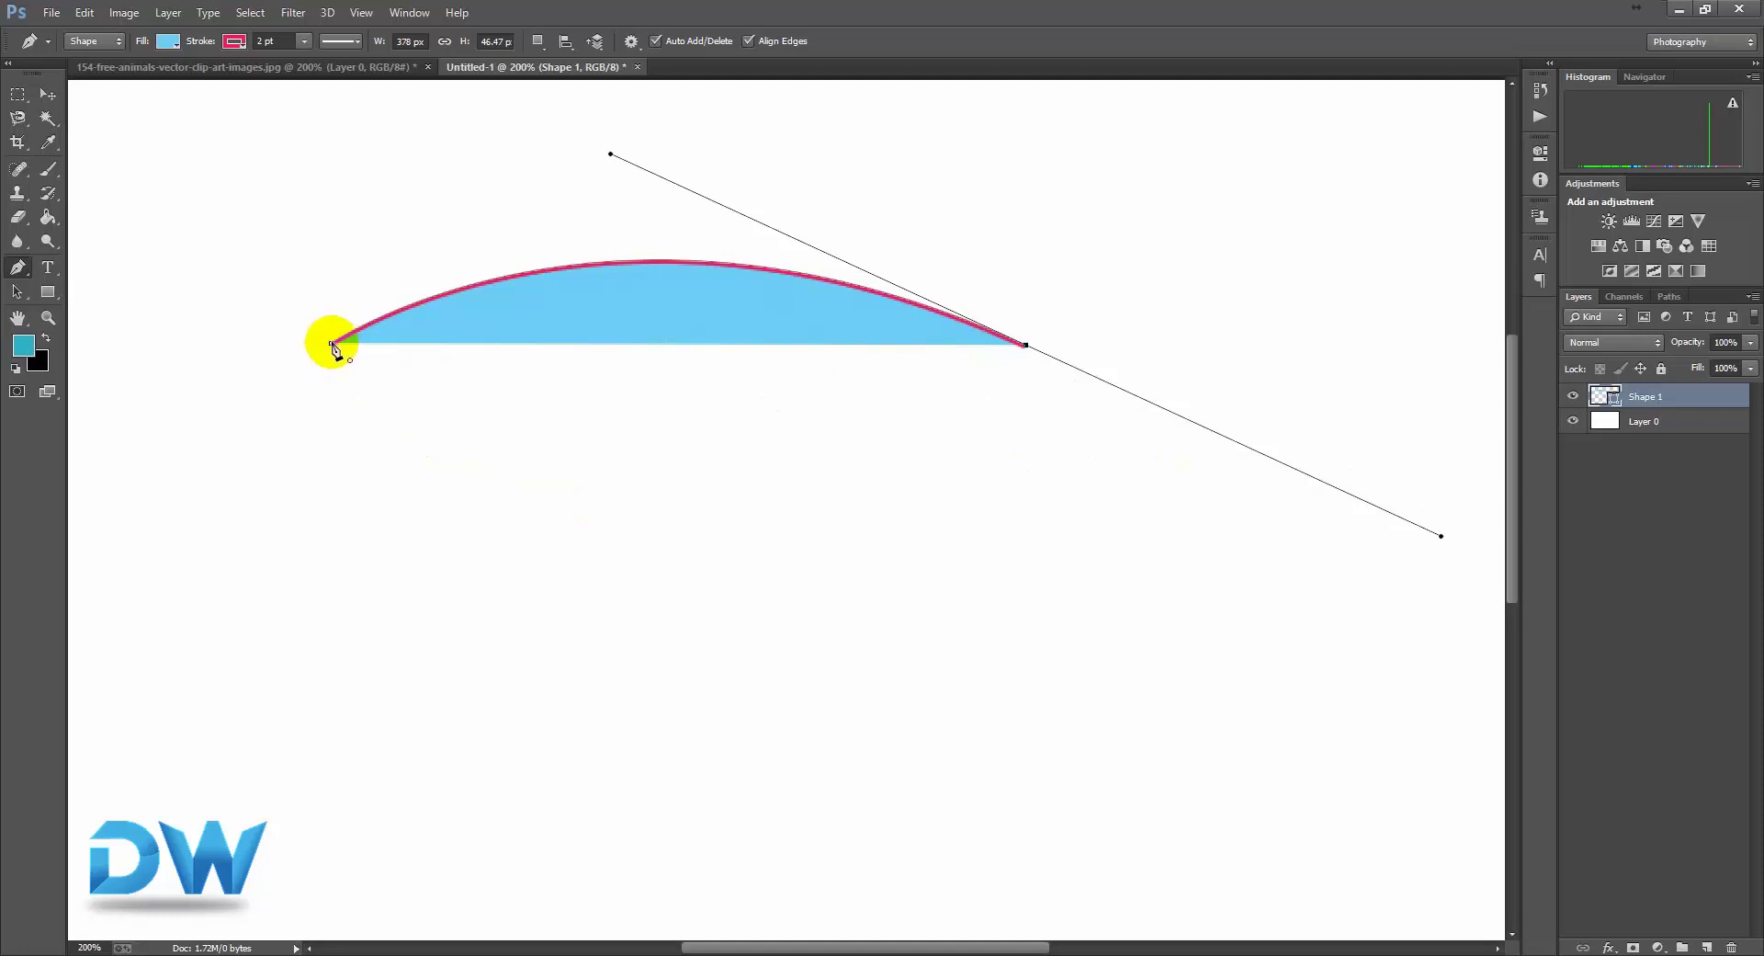
Try to close the arch at its starting anchor with a curved lower edge, and undo the closing.
{"action": "left_click_drag", "start_coordinate": [333, 346], "coordinate": [267, 246]}
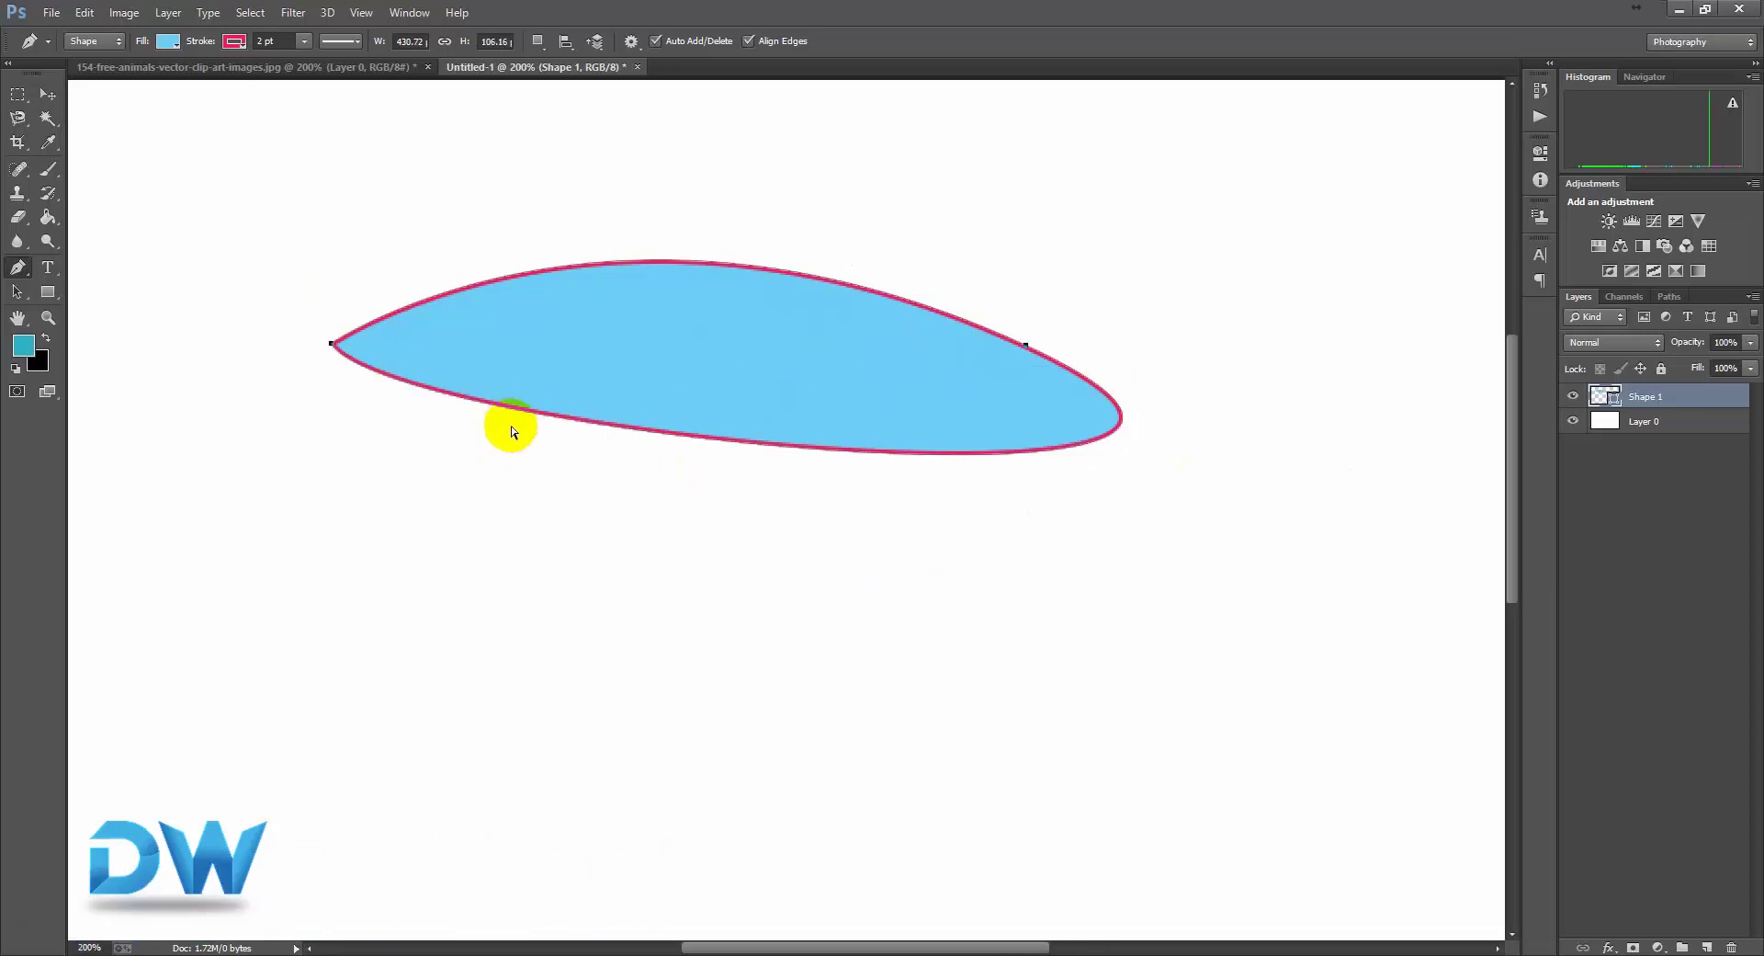
{"action": "left_click", "coordinate": [84, 13]}
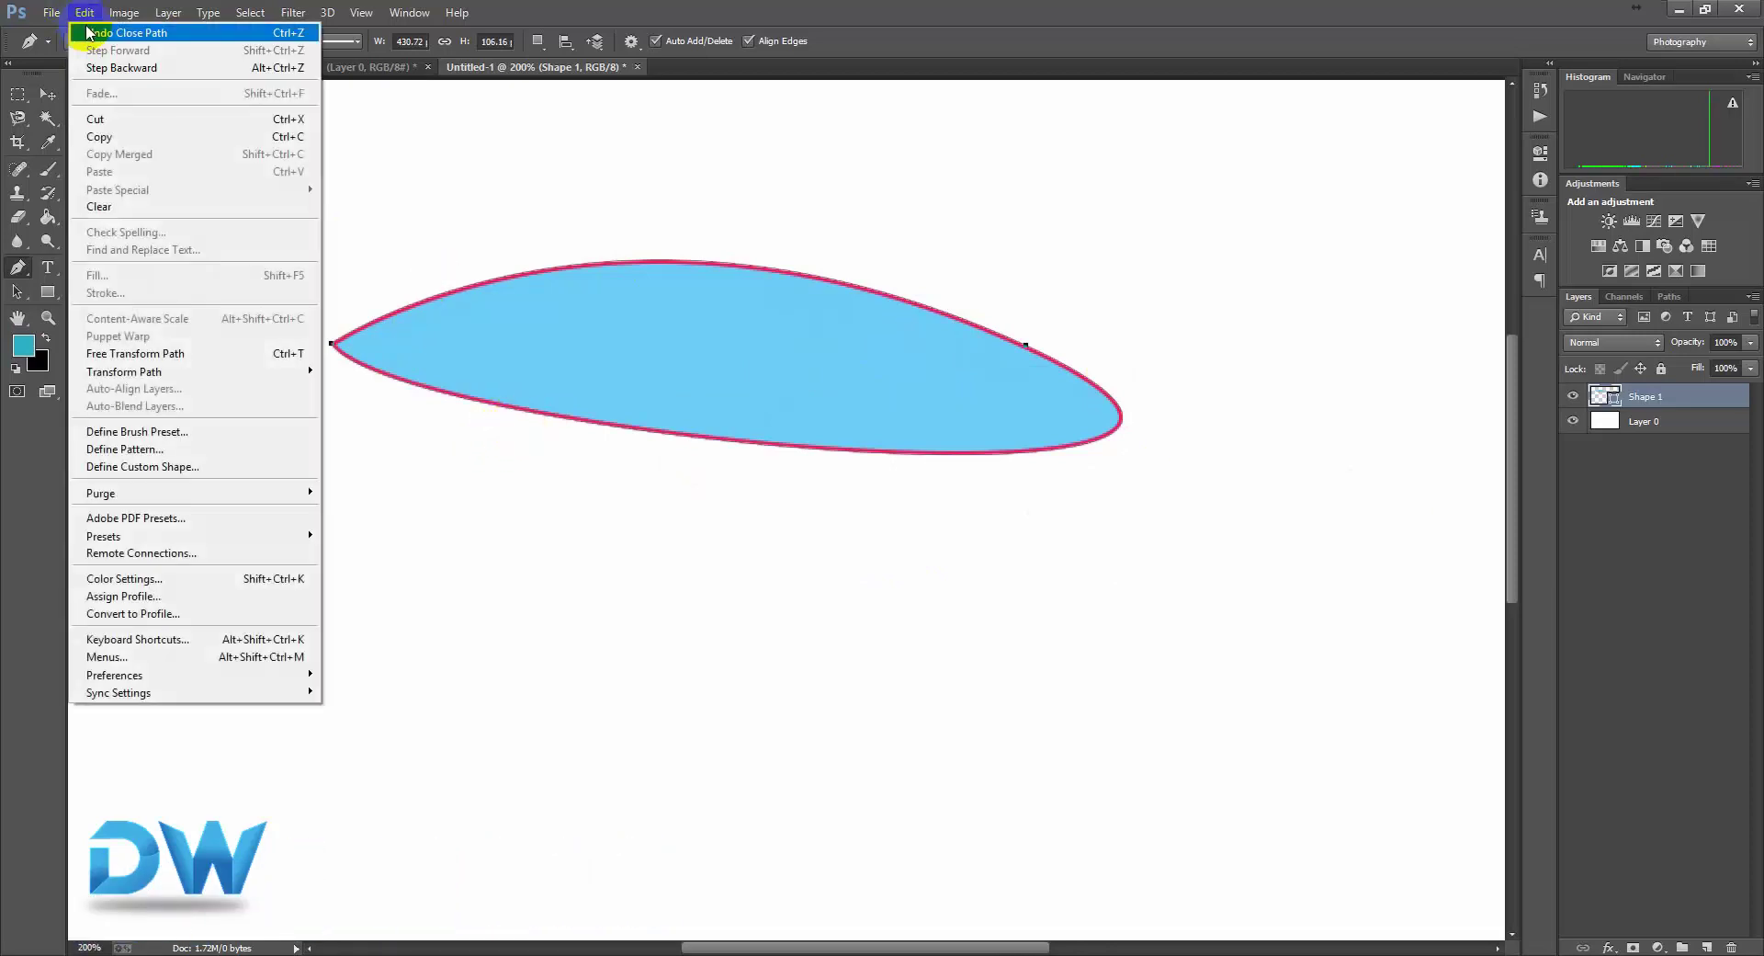
{"action": "left_click", "coordinate": [101, 32]}
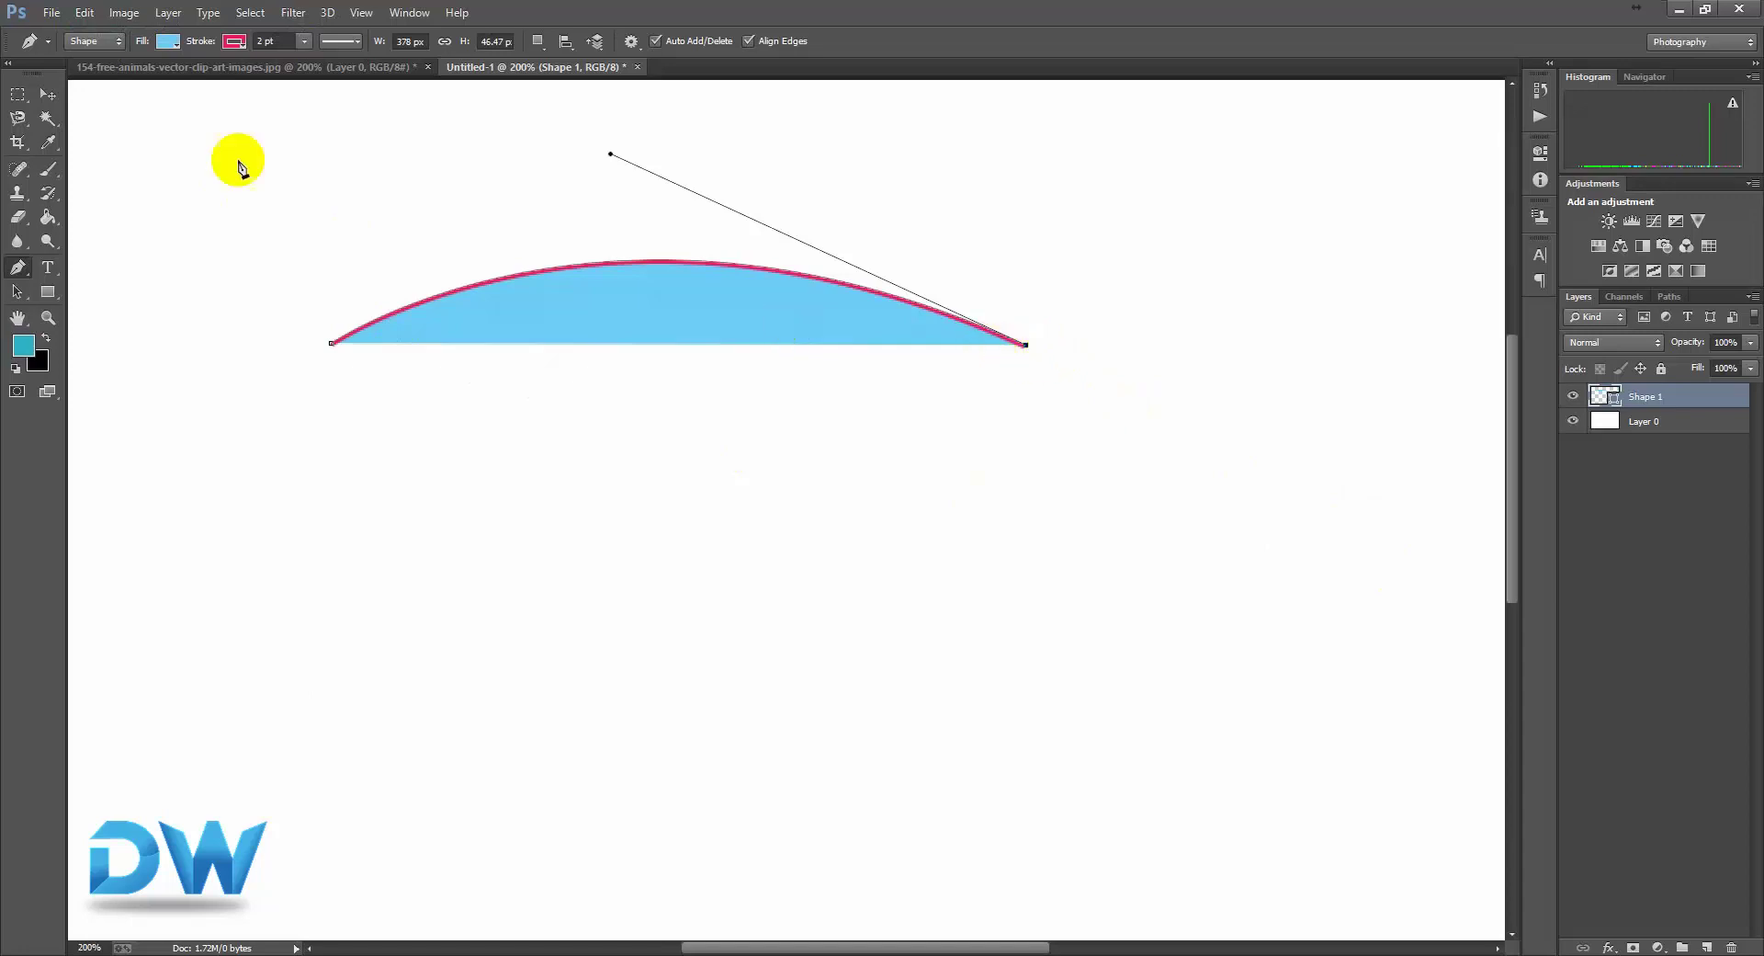
{"action": "left_click", "coordinate": [84, 12]}
{"action": "left_click", "coordinate": [95, 37]}
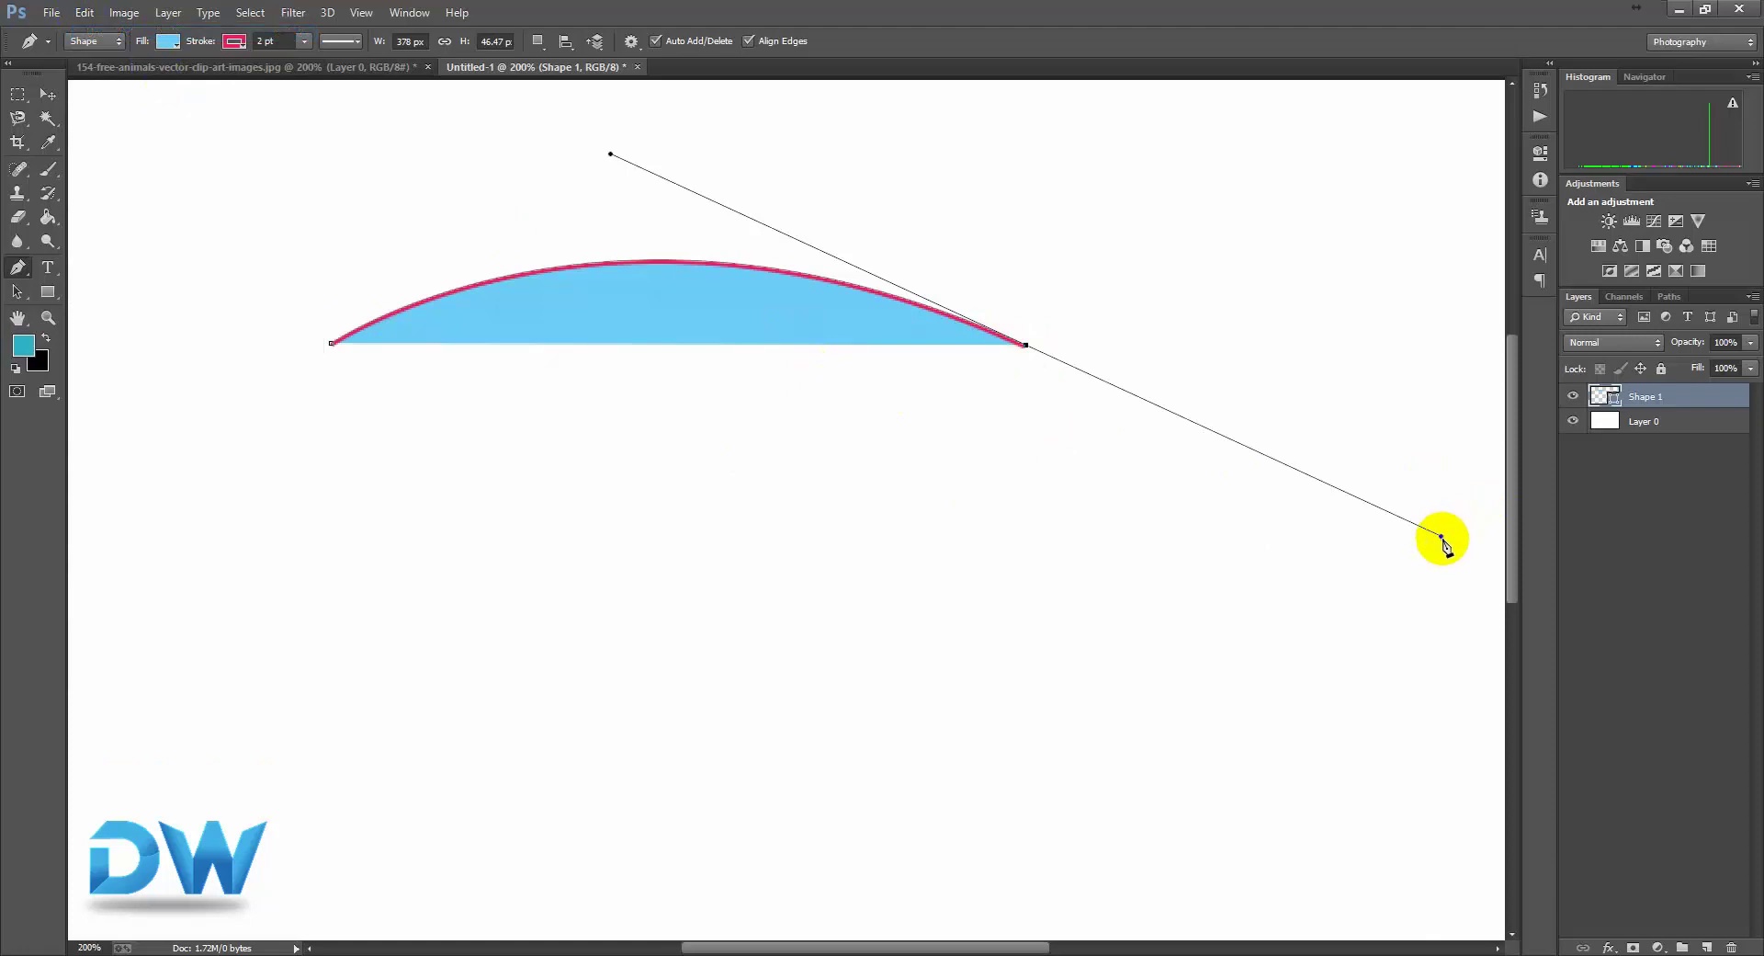
Collapse the right anchor's outgoing handle and close the path with a curved lower edge into a leaf shape about 79 px high.
{"action": "left_click_drag", "start_coordinate": [1441, 537], "coordinate": [1040, 356]}
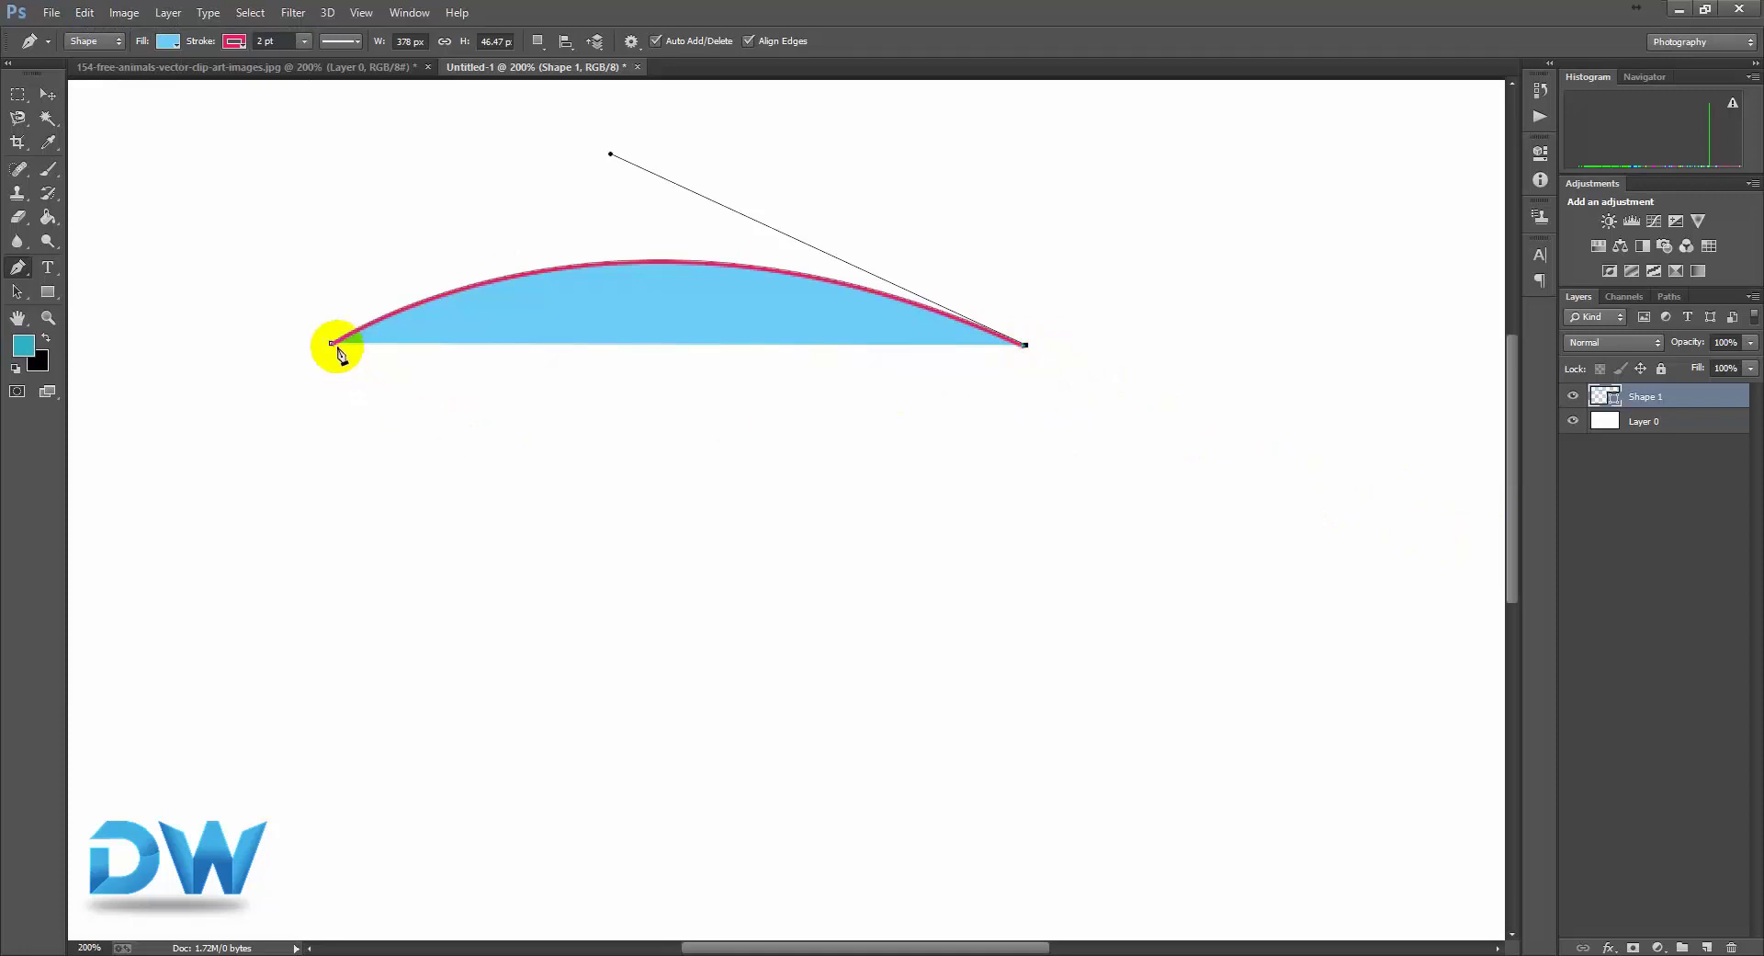
{"action": "mouse_move", "coordinate": [332, 348]}
{"action": "left_mouse_down"}
{"action": "mouse_move", "coordinate": [280, 279]}
{"action": "mouse_move", "coordinate": [141, 196]}
{"action": "mouse_move", "coordinate": [128, 245]}
{"action": "mouse_move", "coordinate": [102, 205]}
{"action": "mouse_move", "coordinate": [75, 212]}
{"action": "left_mouse_up"}
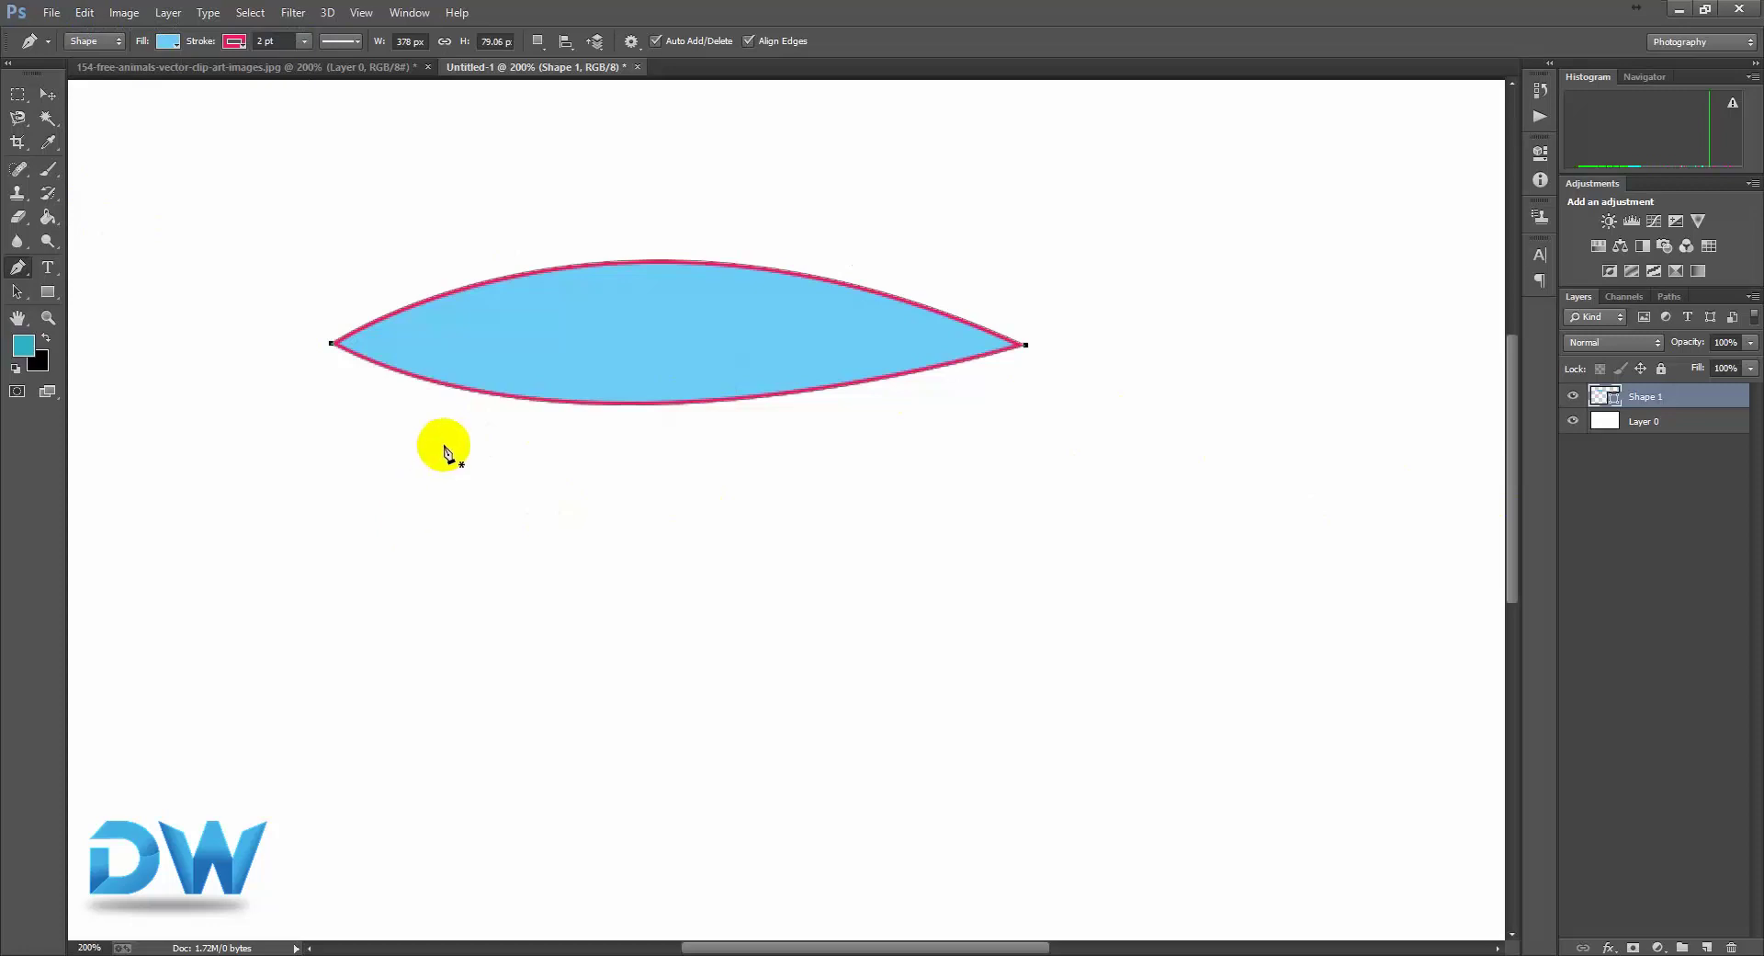
Switch the Pen tool to Path mode and add a new empty layer above the leaf shape's layer.
{"action": "right_click", "coordinate": [15, 272]}
{"action": "left_click", "coordinate": [17, 267]}
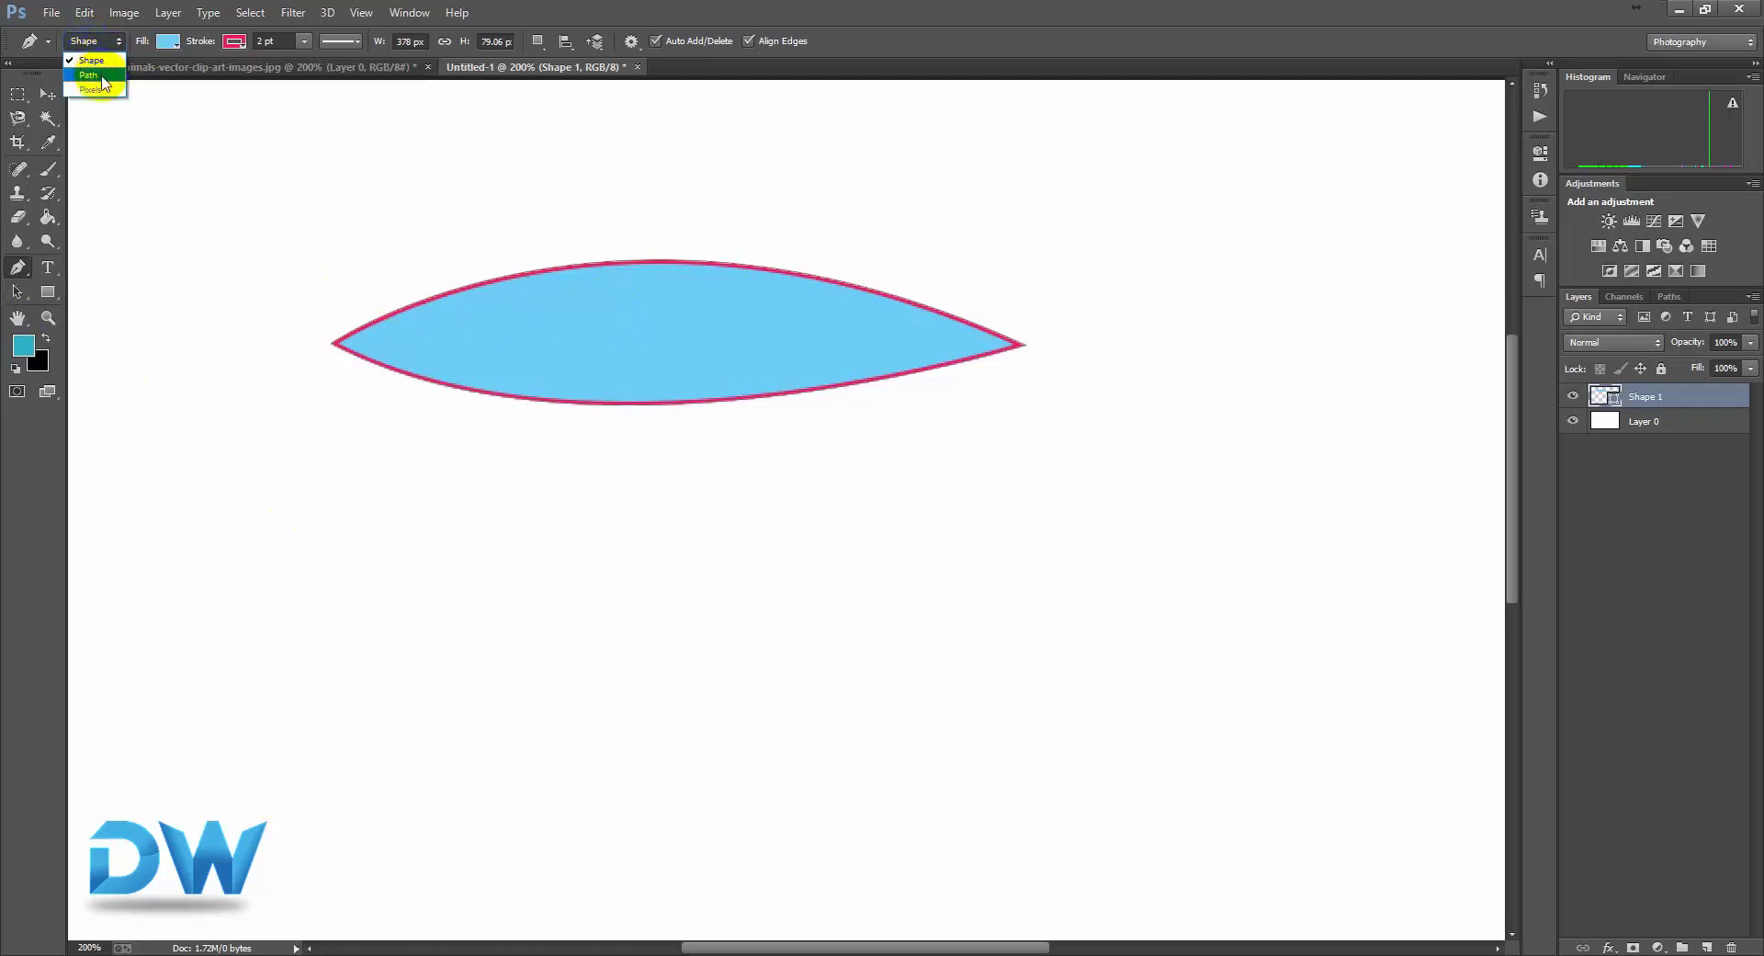
{"action": "left_click", "coordinate": [102, 77]}
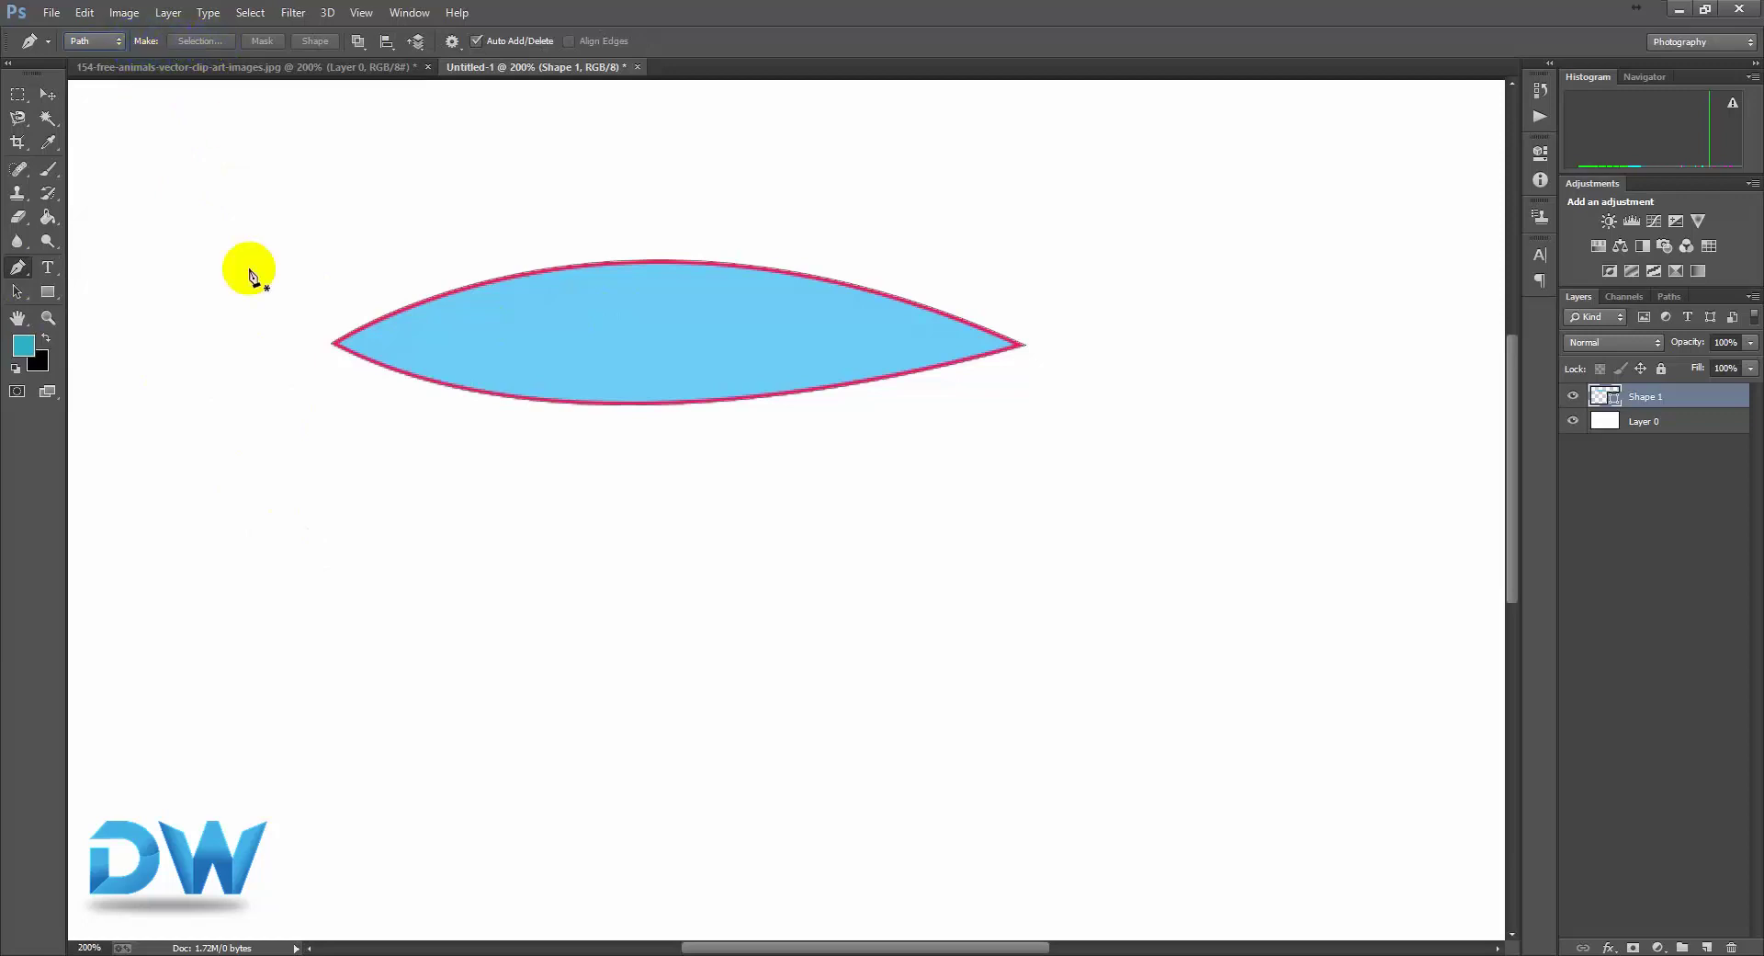
{"action": "left_click", "coordinate": [691, 350]}
{"action": "left_click", "coordinate": [1641, 398]}
{"action": "left_click", "coordinate": [1707, 946]}
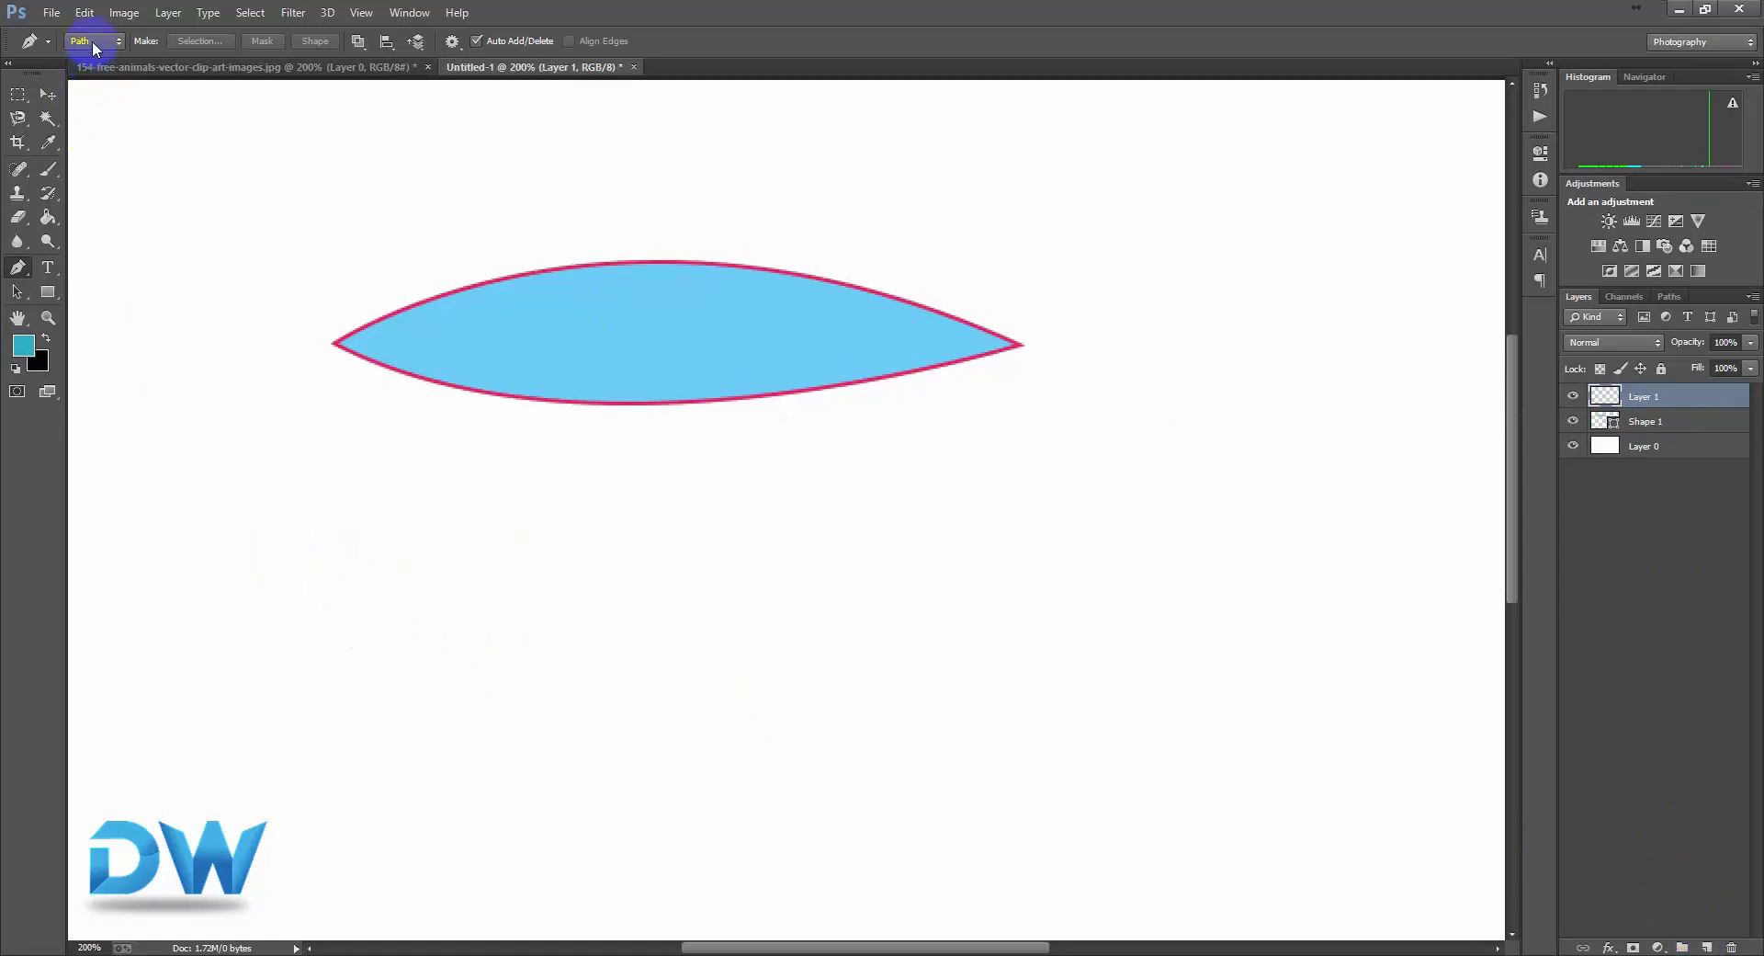
Draw a closed, straight-sided path with six anchor points below the leaf shape.
{"action": "left_click", "coordinate": [294, 685]}
{"action": "left_click", "coordinate": [459, 520]}
{"action": "left_click", "coordinate": [703, 616]}
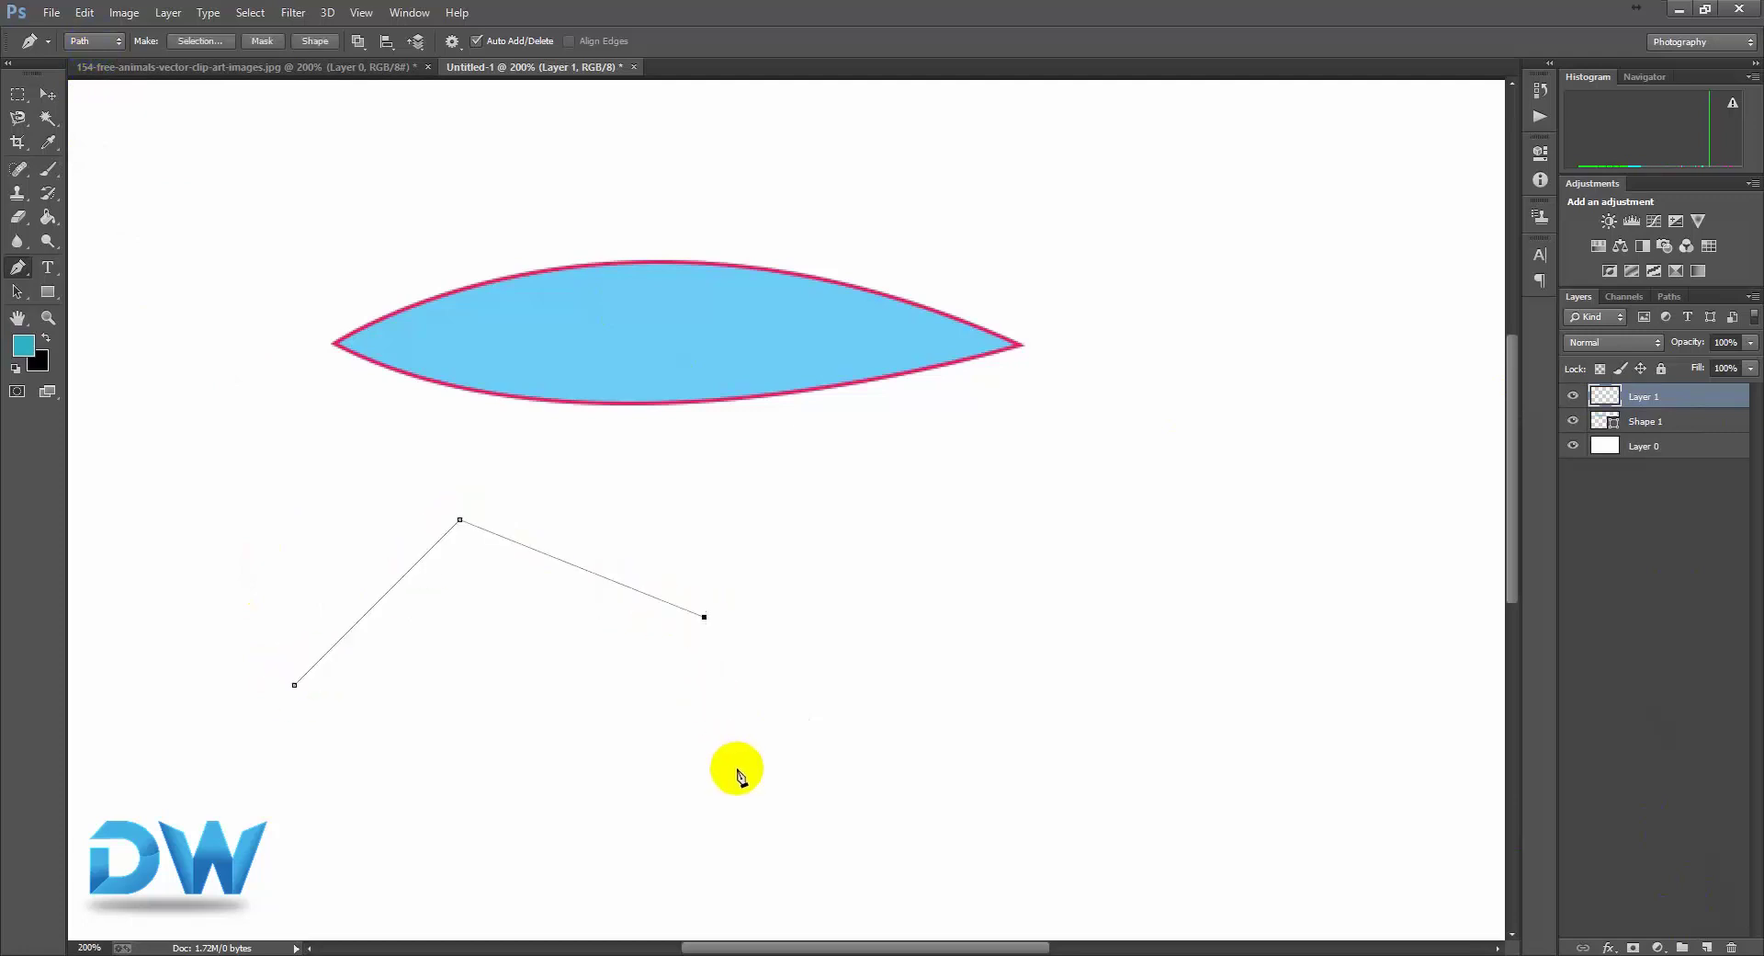
{"action": "left_click", "coordinate": [737, 768]}
{"action": "left_click", "coordinate": [472, 841]}
{"action": "left_click", "coordinate": [328, 795]}
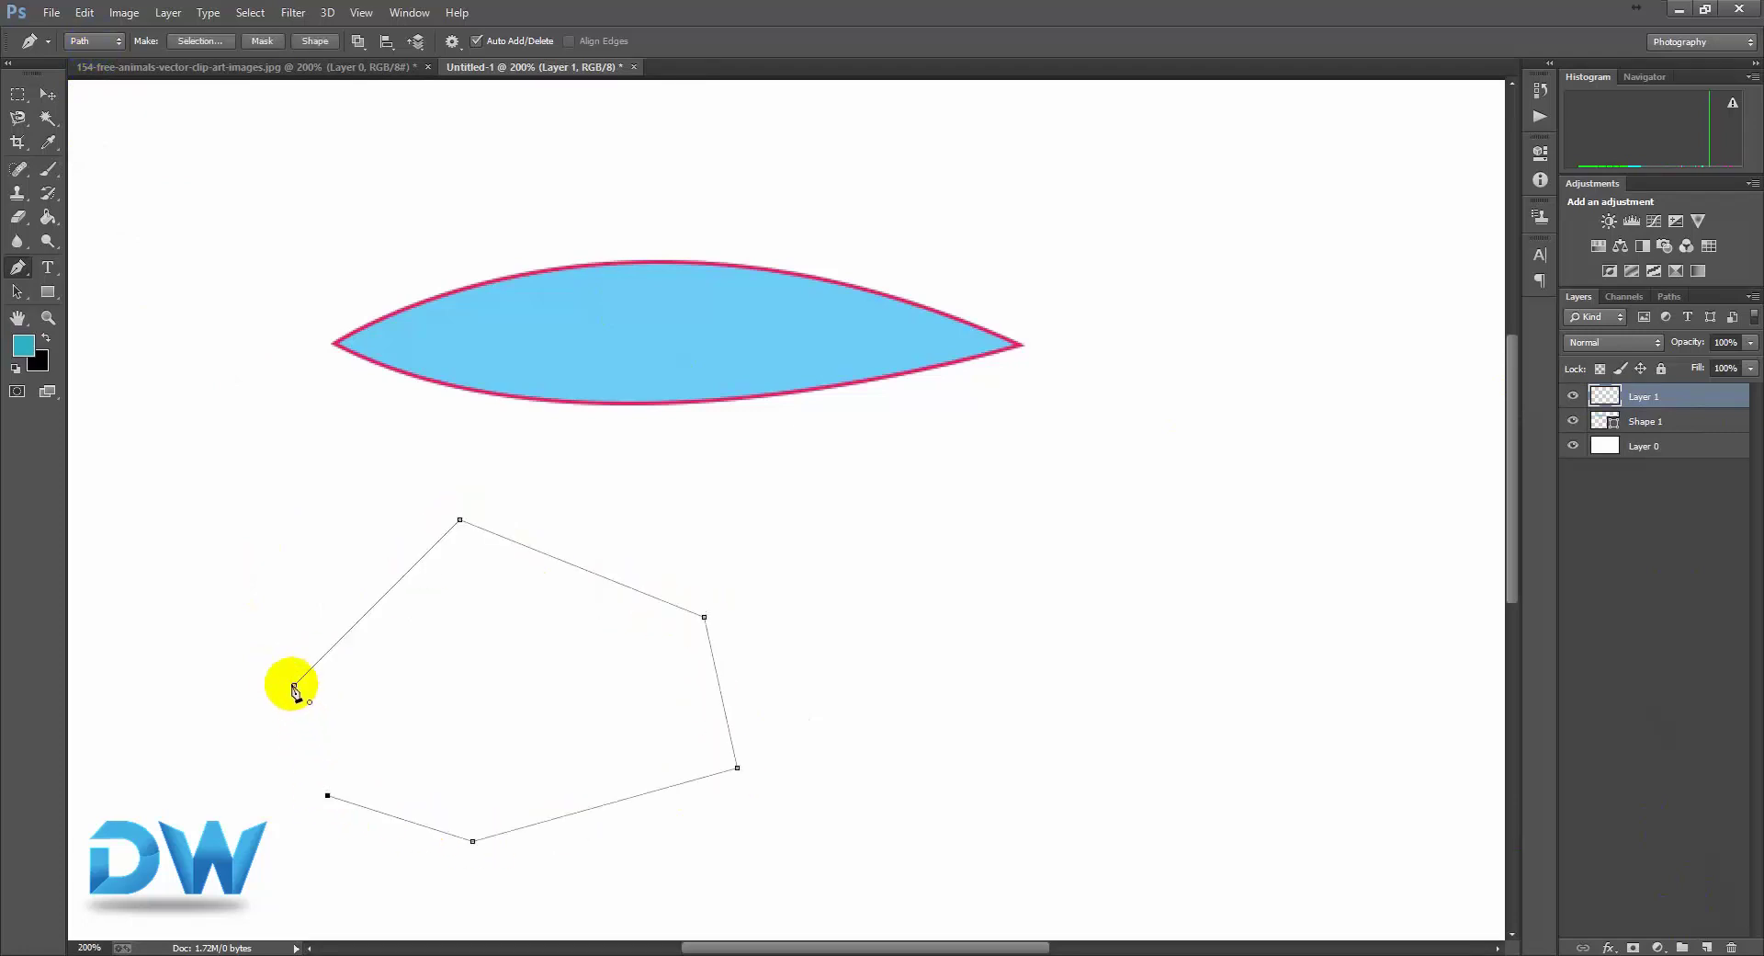
{"action": "left_click", "coordinate": [294, 685]}
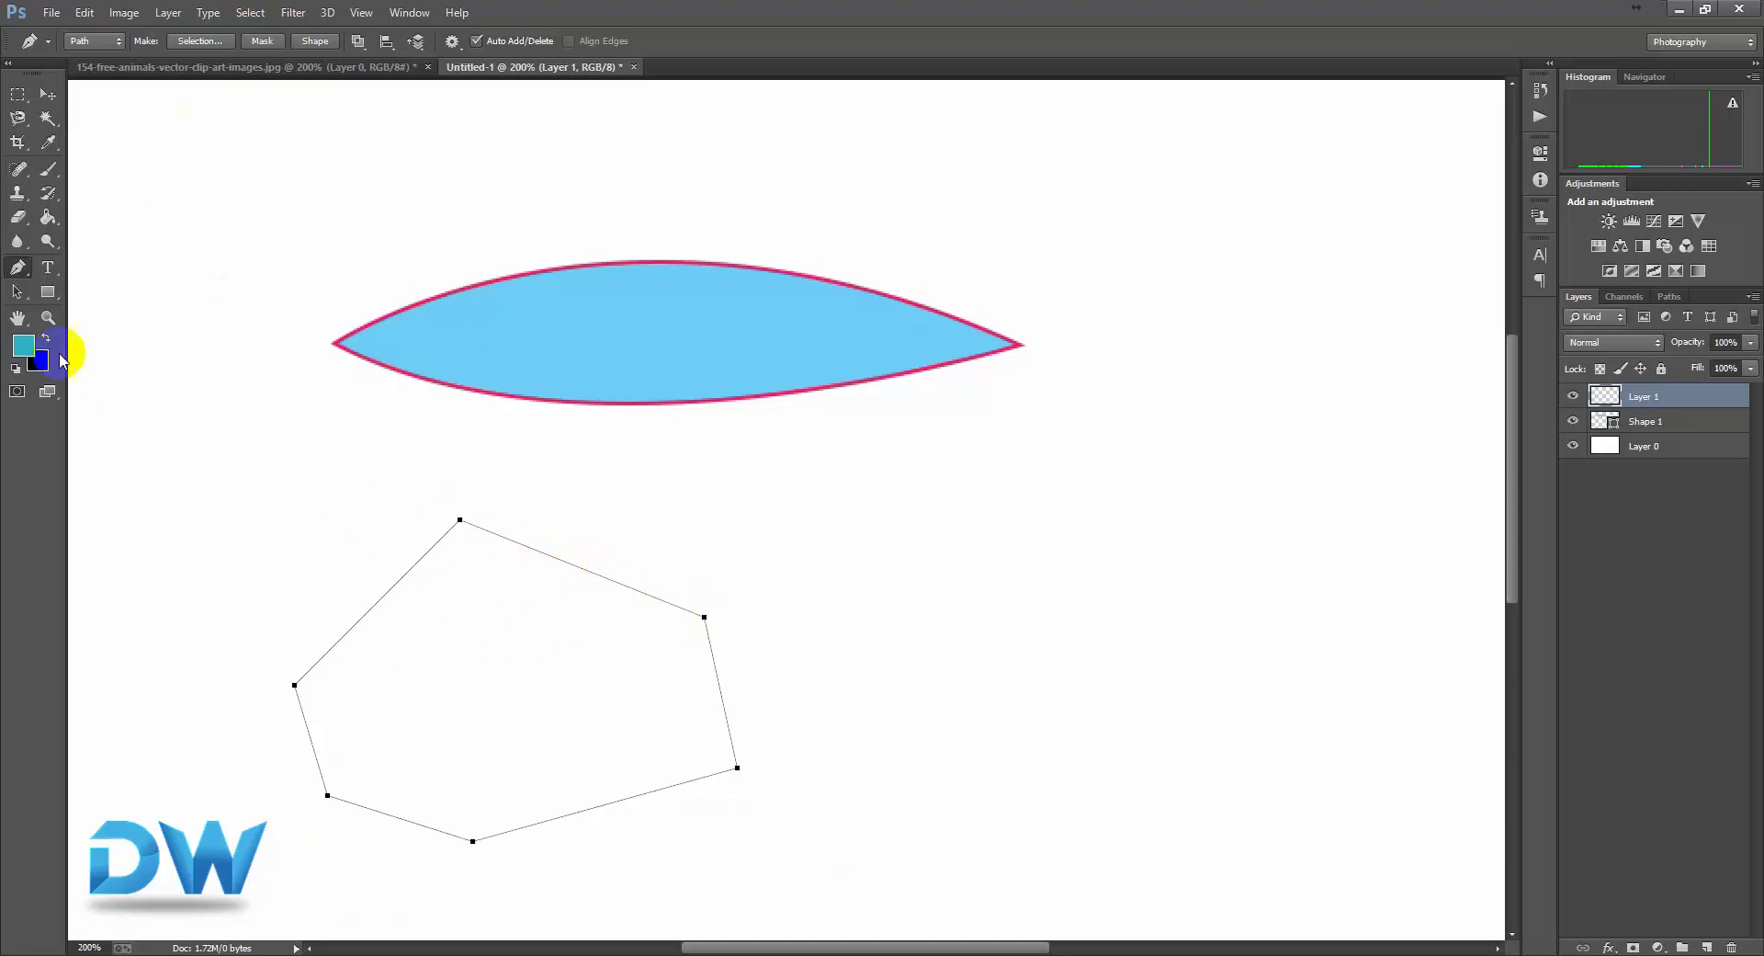
Add one anchor point to each of the path's upper-left and upper-right edges with the Add Anchor Point tool.
{"action": "left_click", "coordinate": [17, 266]}
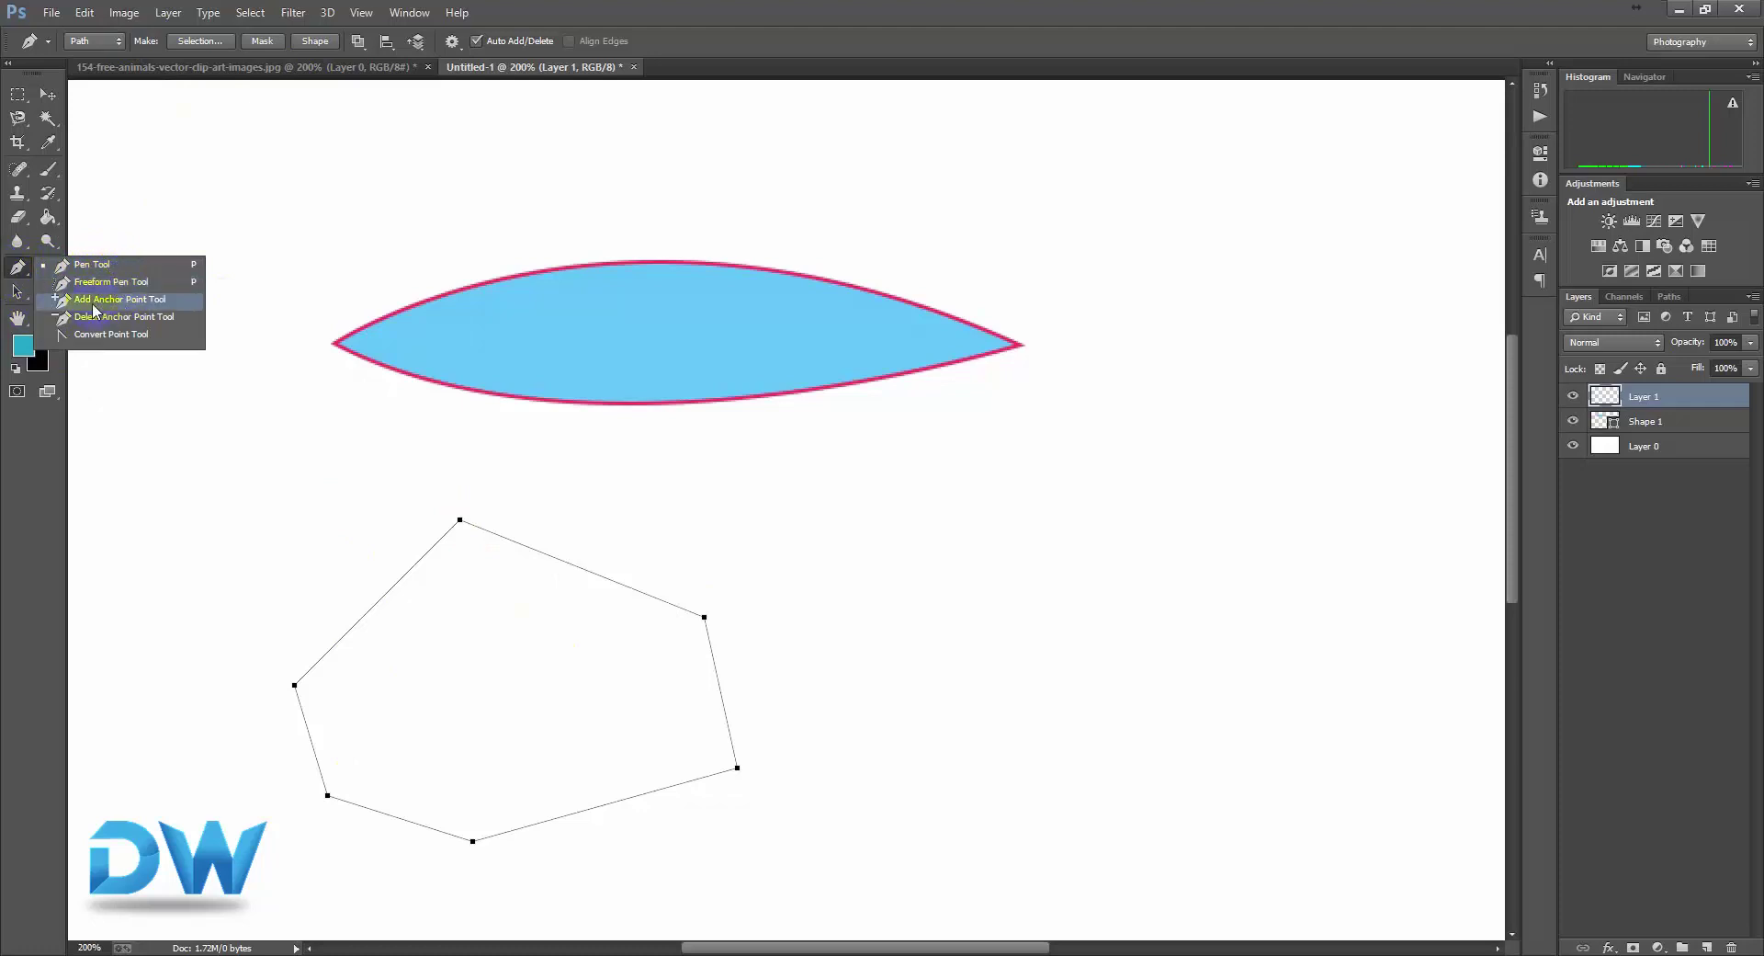
{"action": "left_click", "coordinate": [152, 306]}
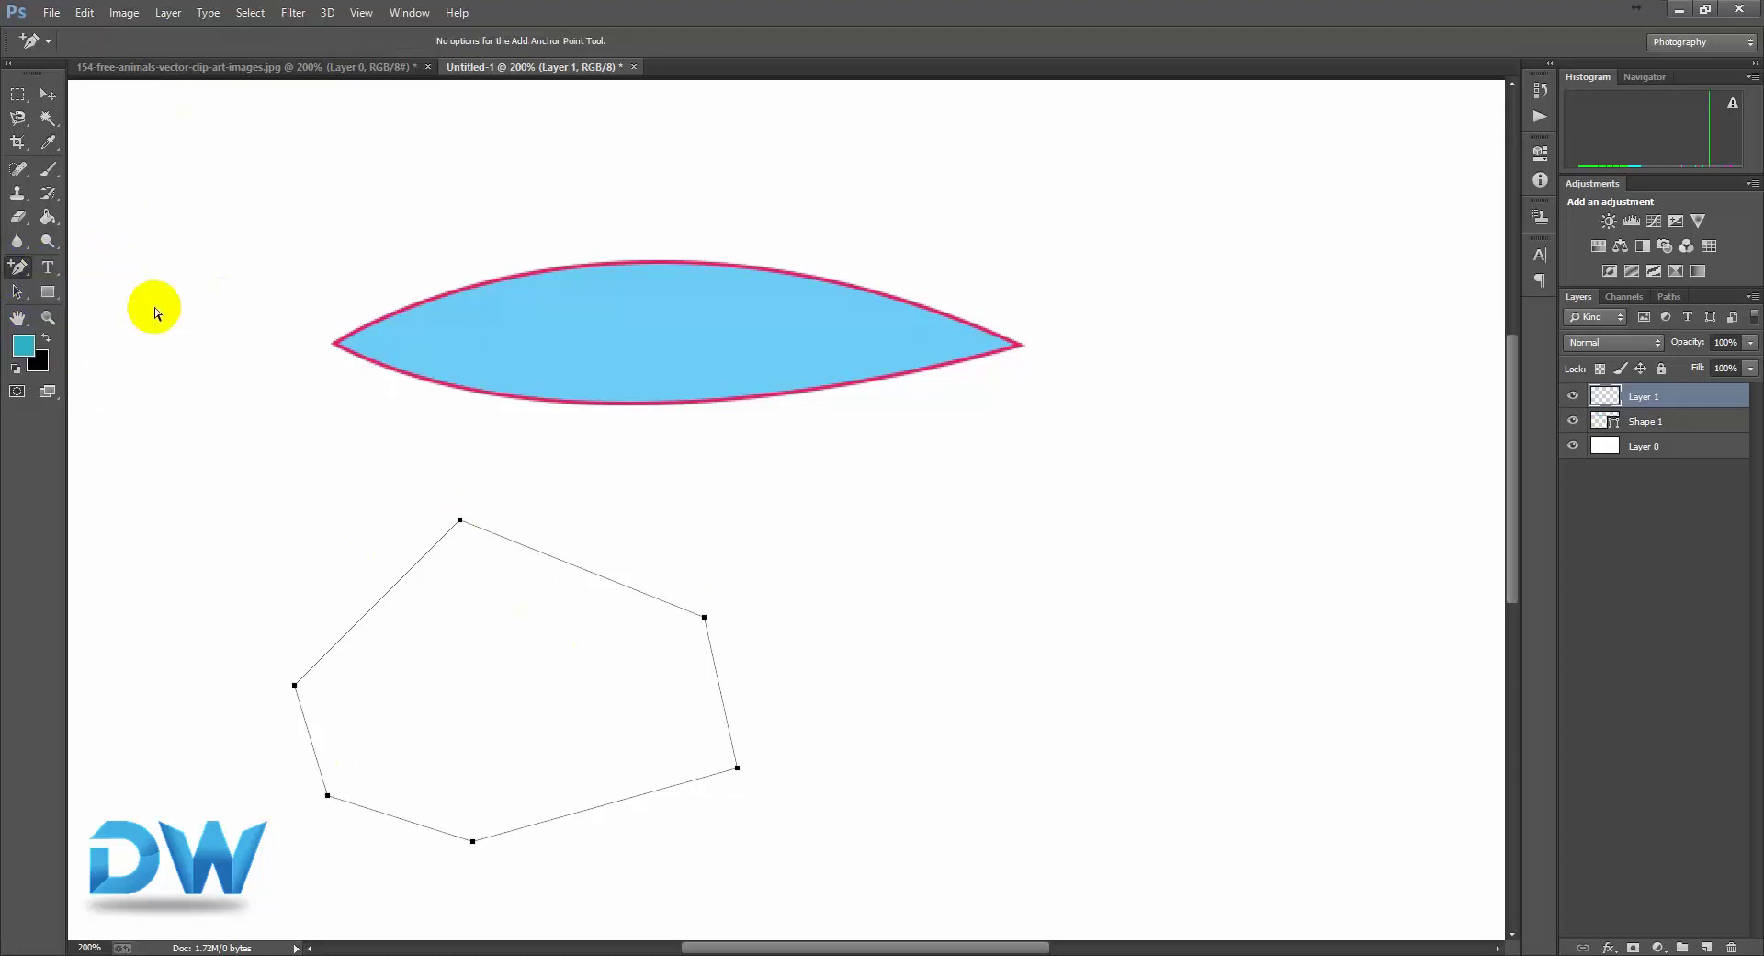
{"action": "left_click", "coordinate": [368, 613]}
{"action": "left_click", "coordinate": [581, 570]}
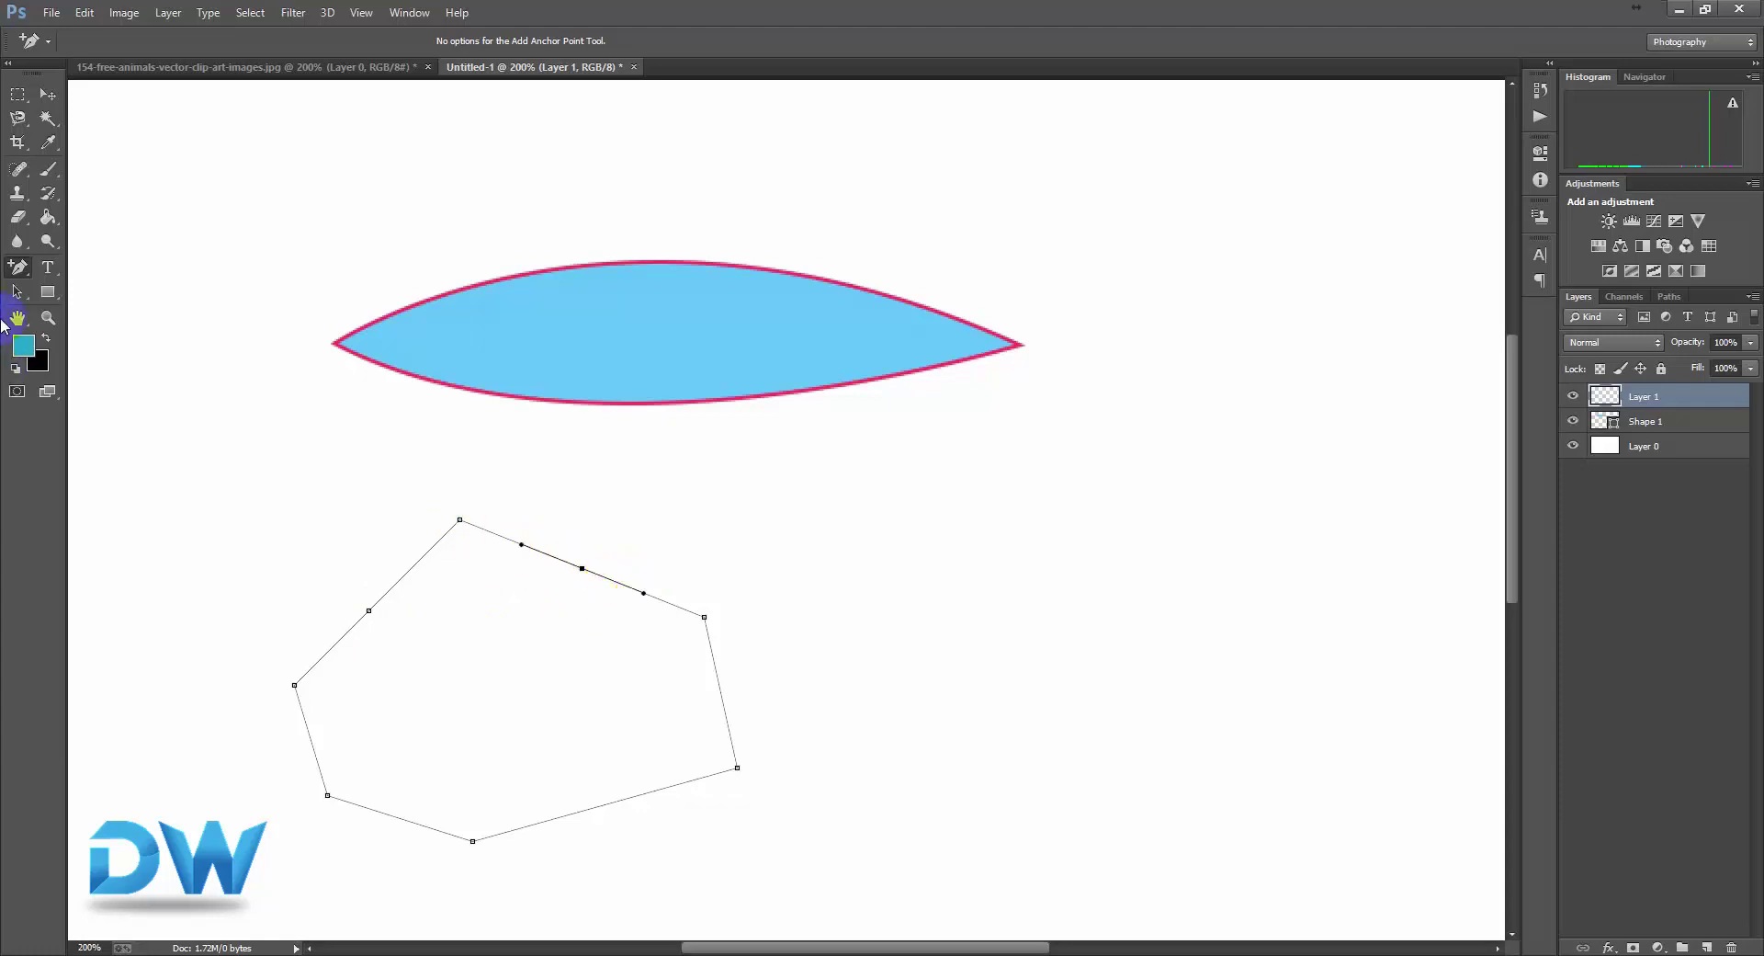
With the Convert Point tool, bend the segments on both sides of the upper-right edge's added anchor into separate upward arcs.
{"action": "right_click", "coordinate": [23, 265]}
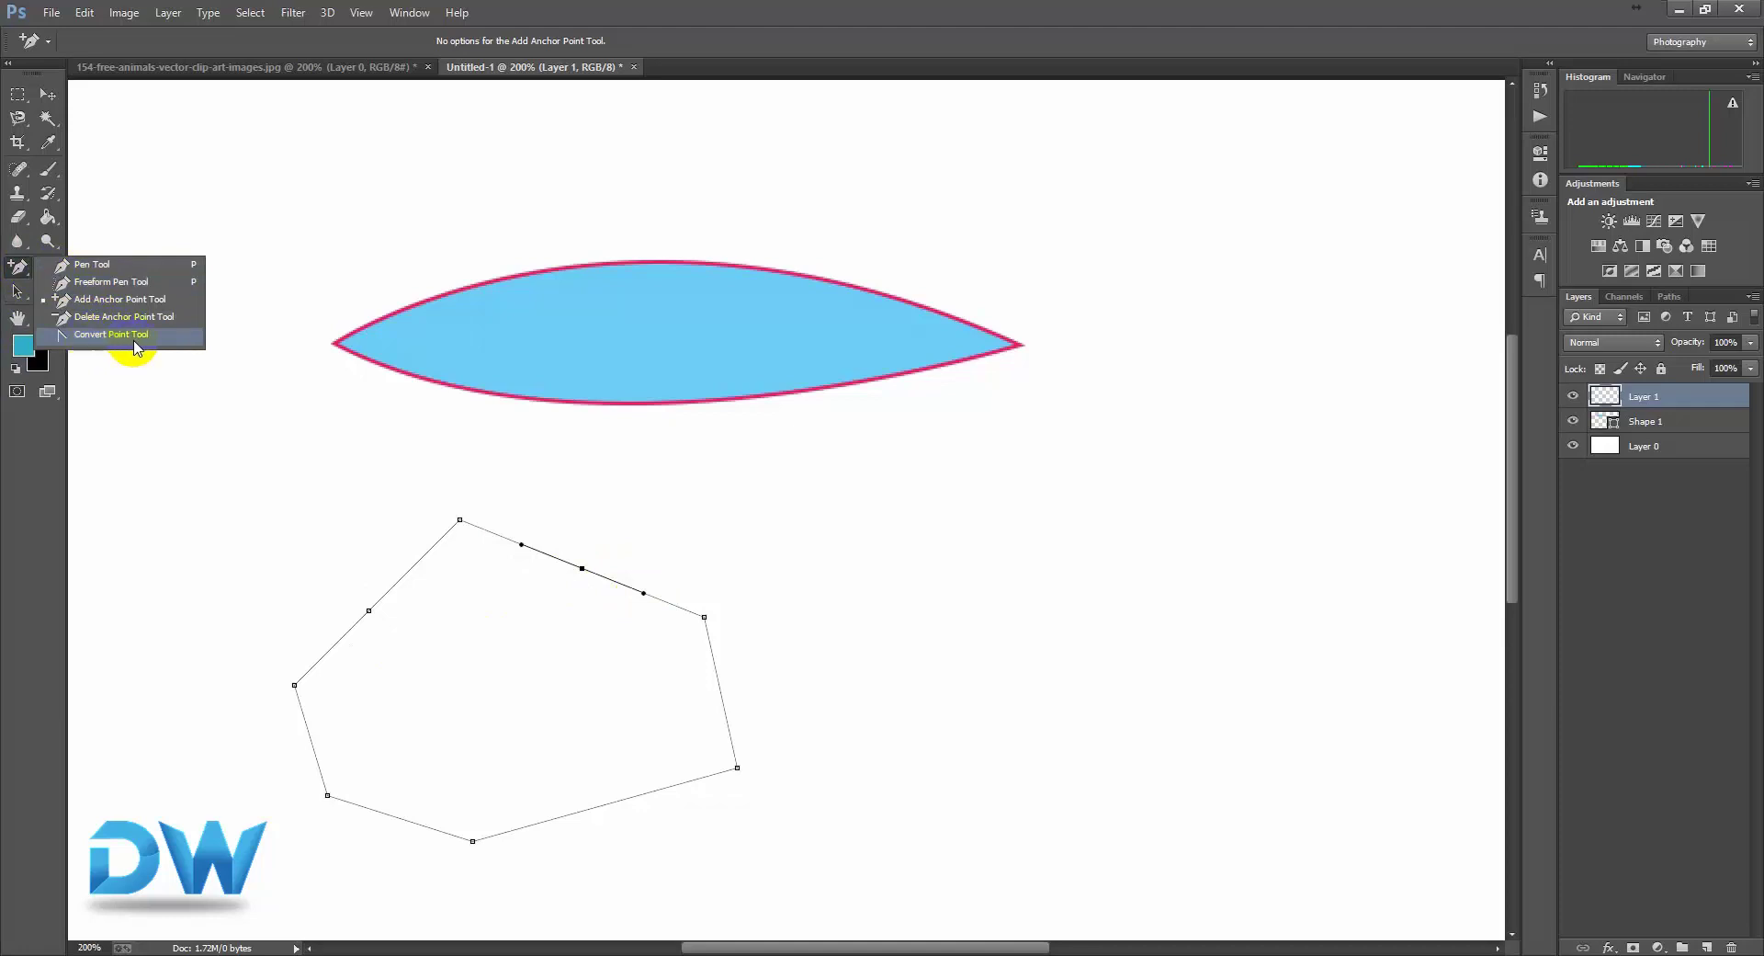
{"action": "left_click_drag", "start_coordinate": [135, 347], "coordinate": [138, 345]}
{"action": "left_click", "coordinate": [643, 588]}
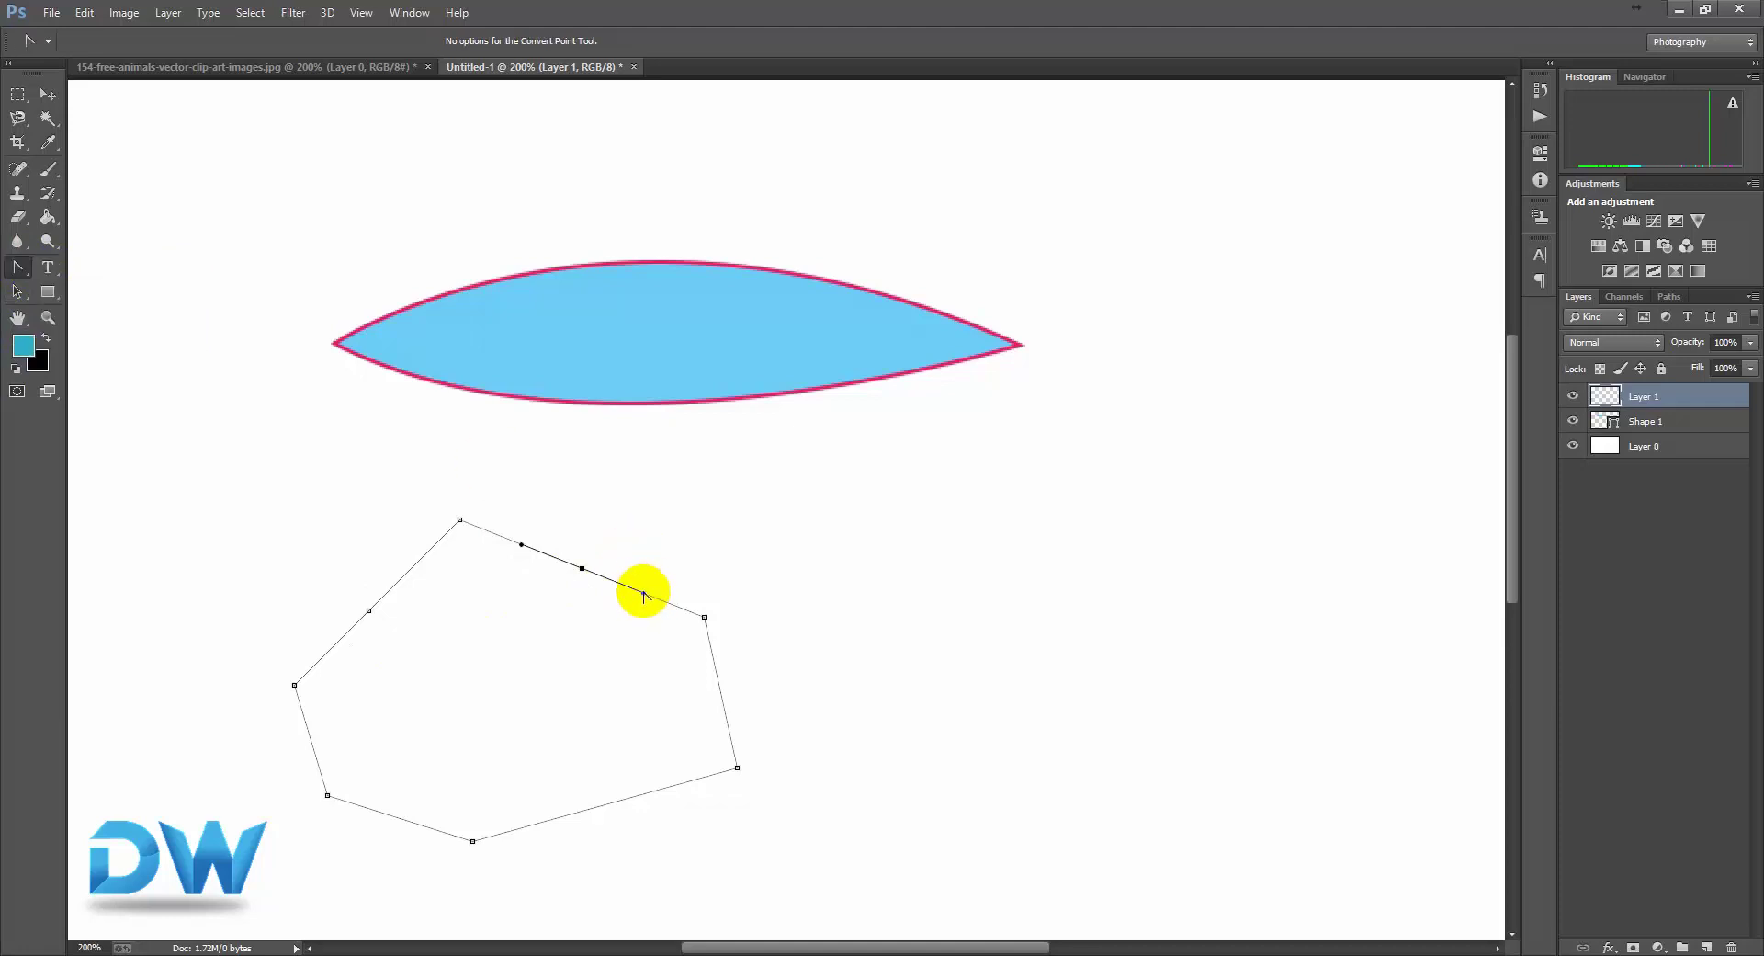
{"action": "left_click_drag", "start_coordinate": [643, 592], "coordinate": [659, 524]}
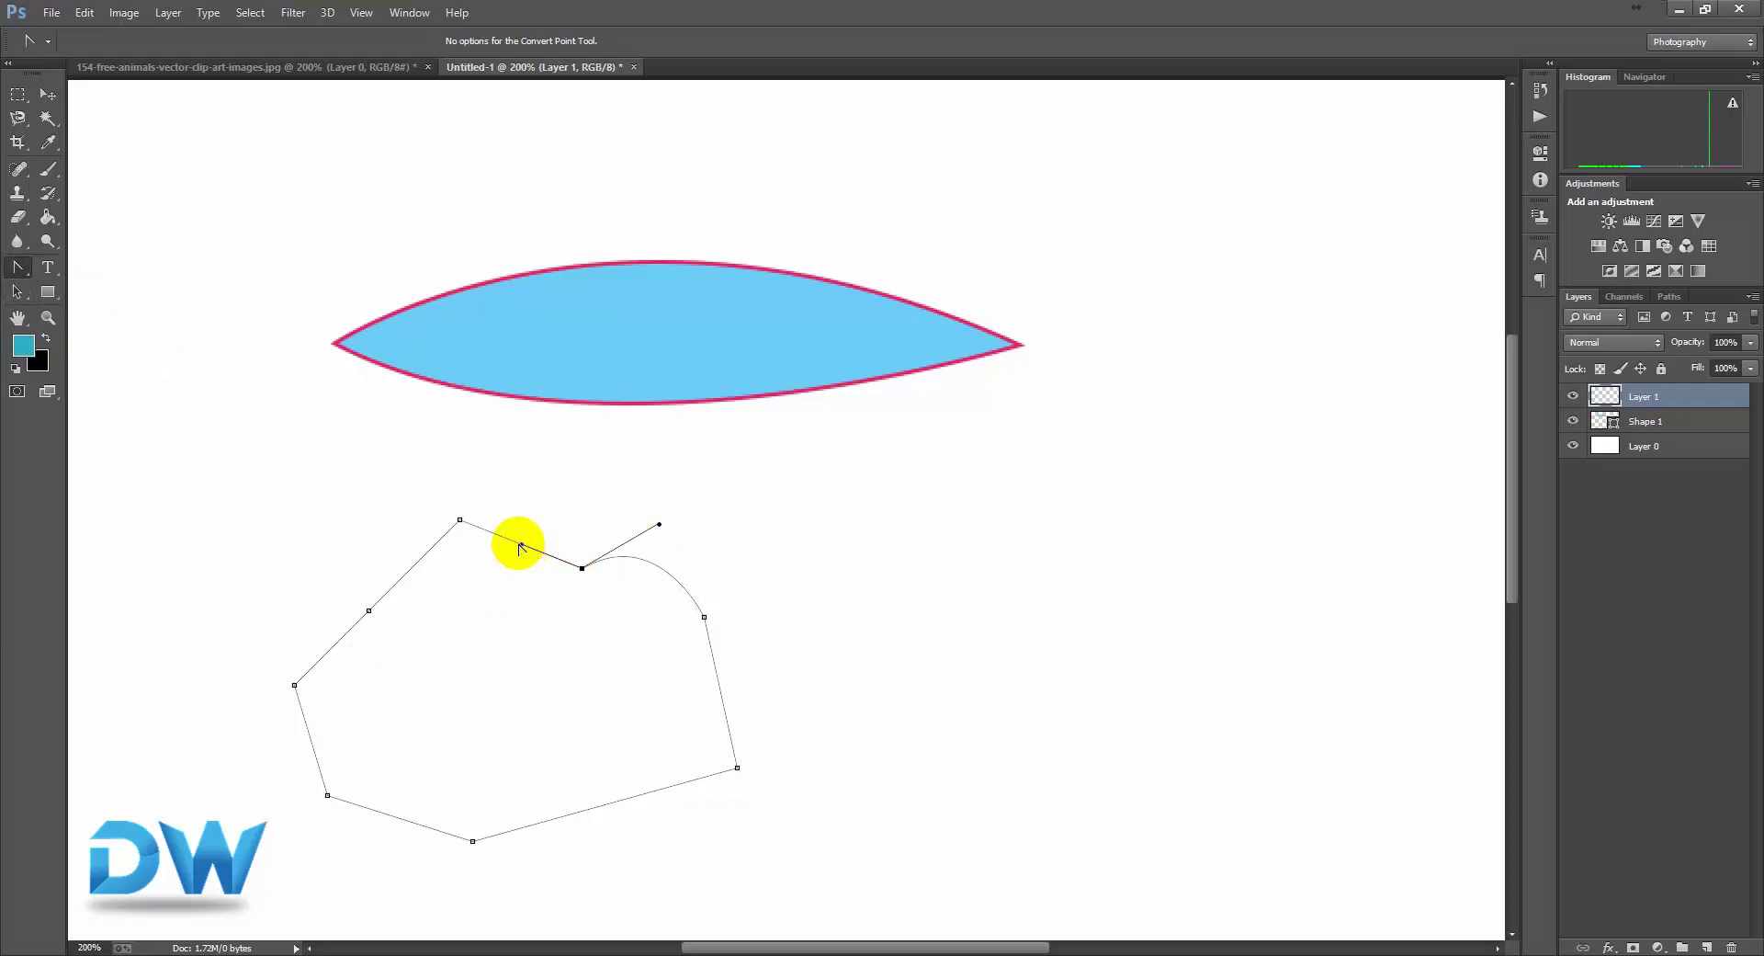
{"action": "left_click_drag", "start_coordinate": [522, 547], "coordinate": [517, 491]}
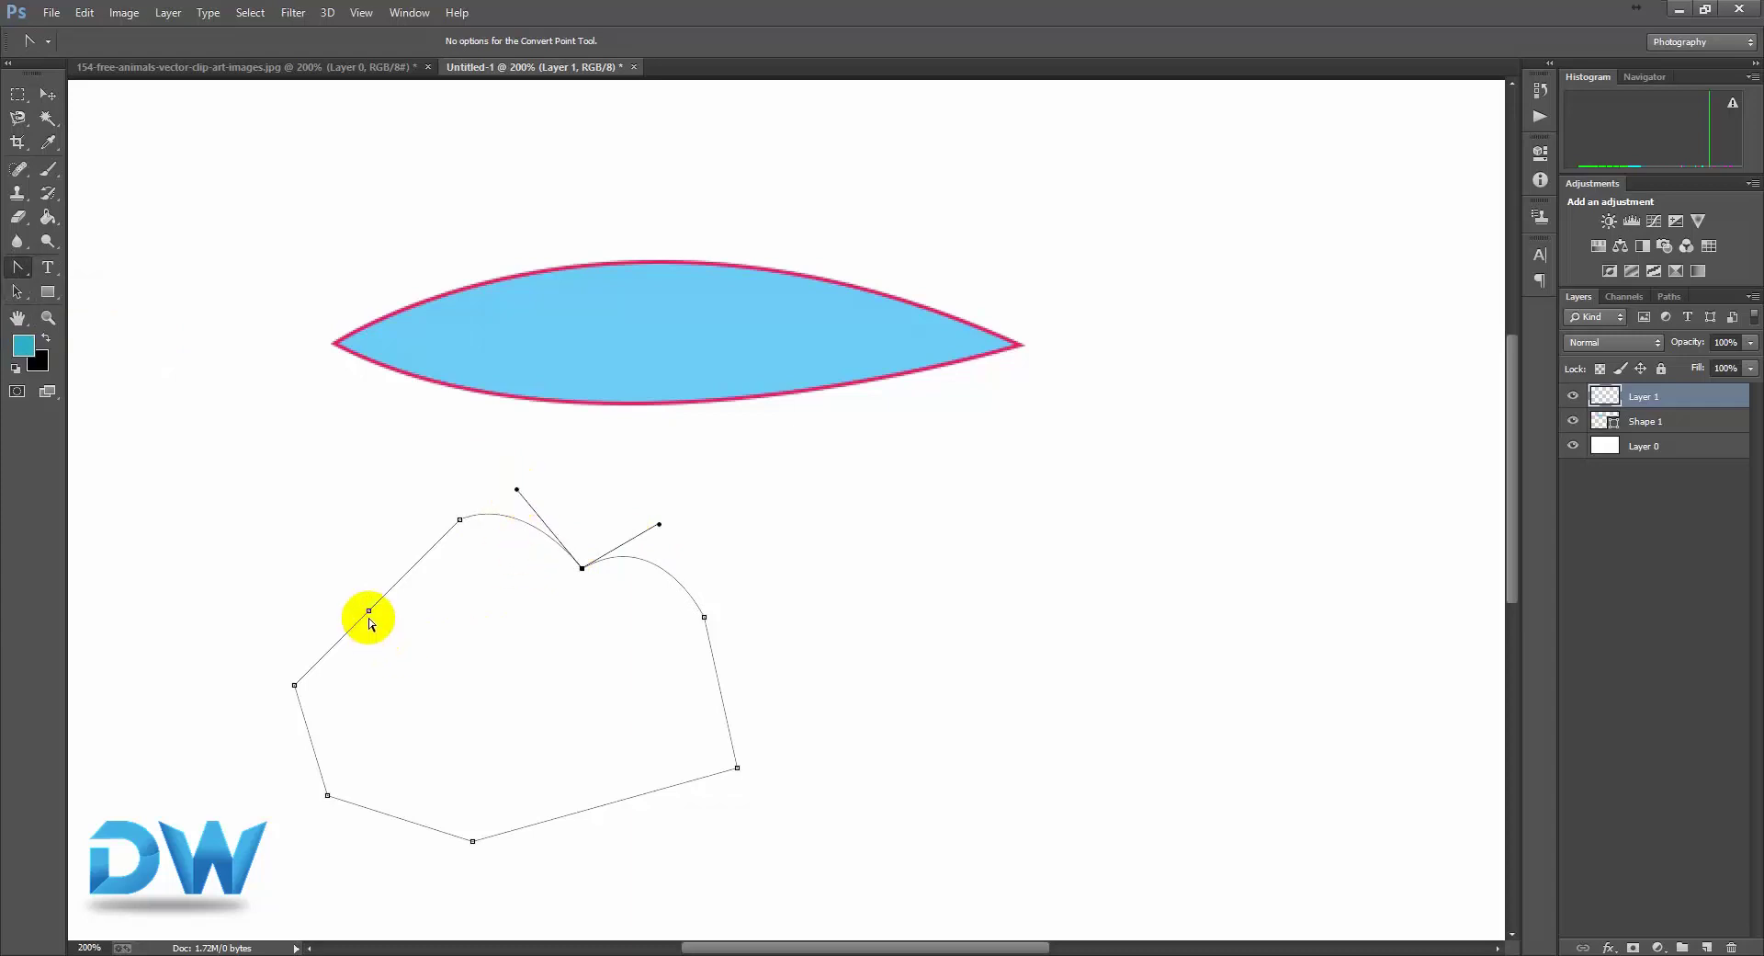
Convert the upper-left edge's added anchor, the top corner and the two right-hand corners into smooth points with curved segments.
{"action": "left_click_drag", "start_coordinate": [366, 611], "coordinate": [358, 576]}
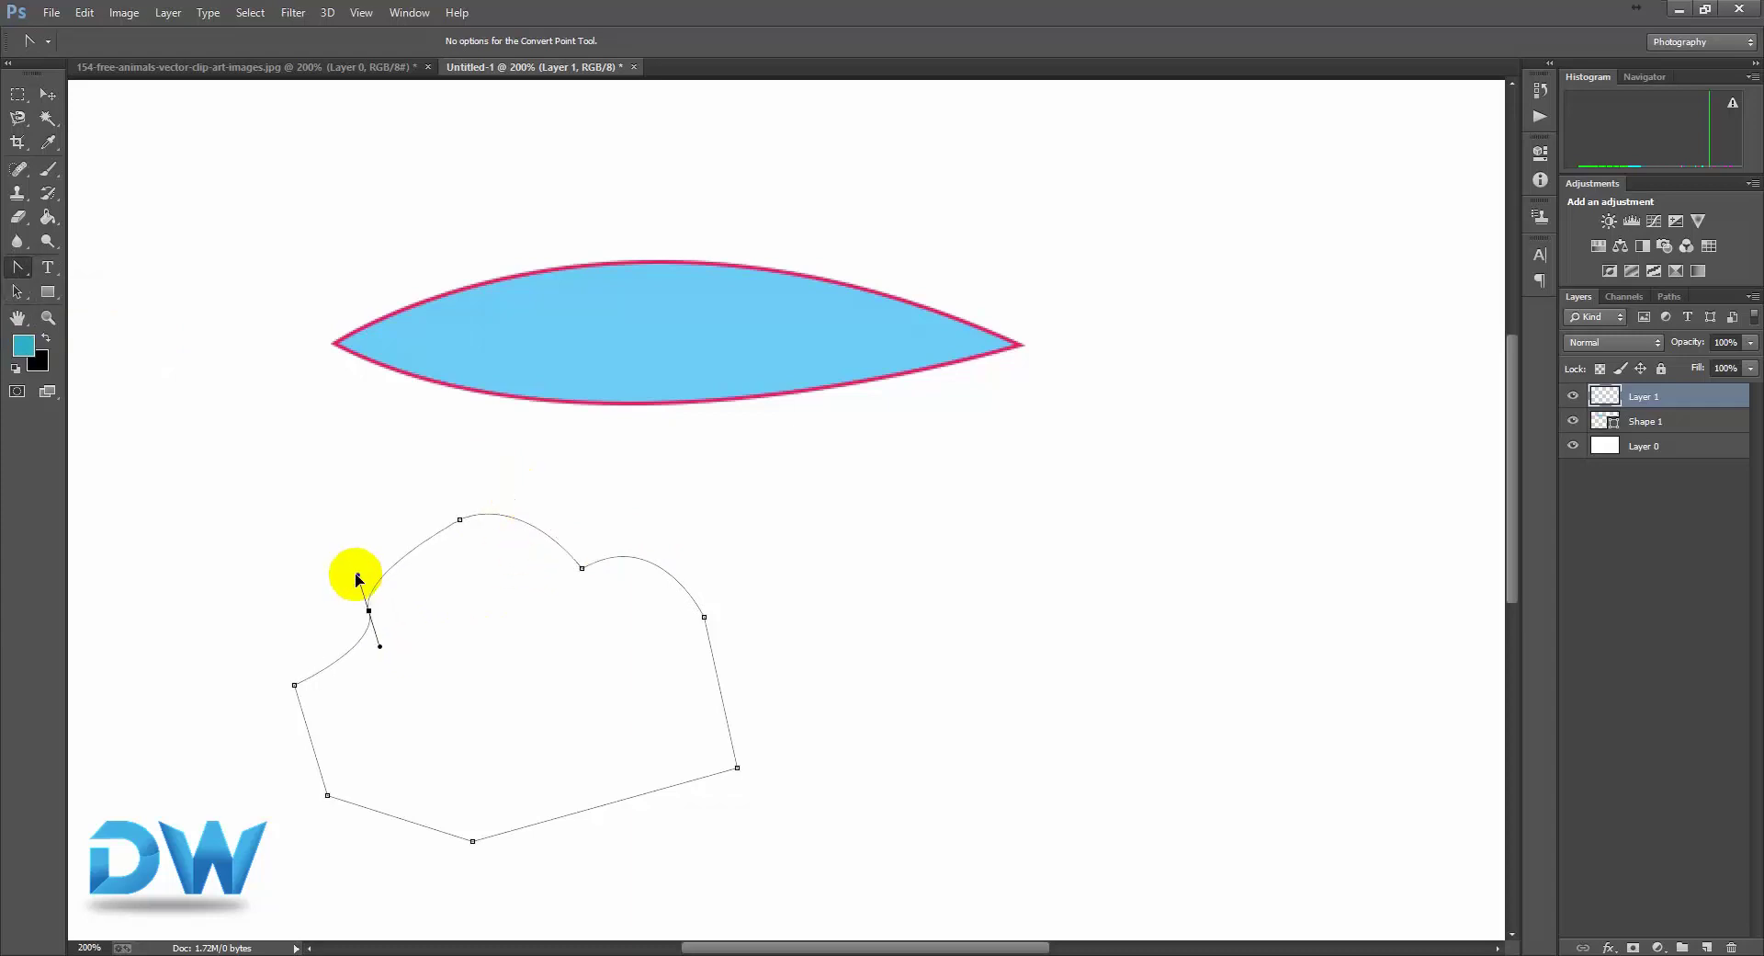
{"action": "left_click_drag", "start_coordinate": [461, 520], "coordinate": [459, 465]}
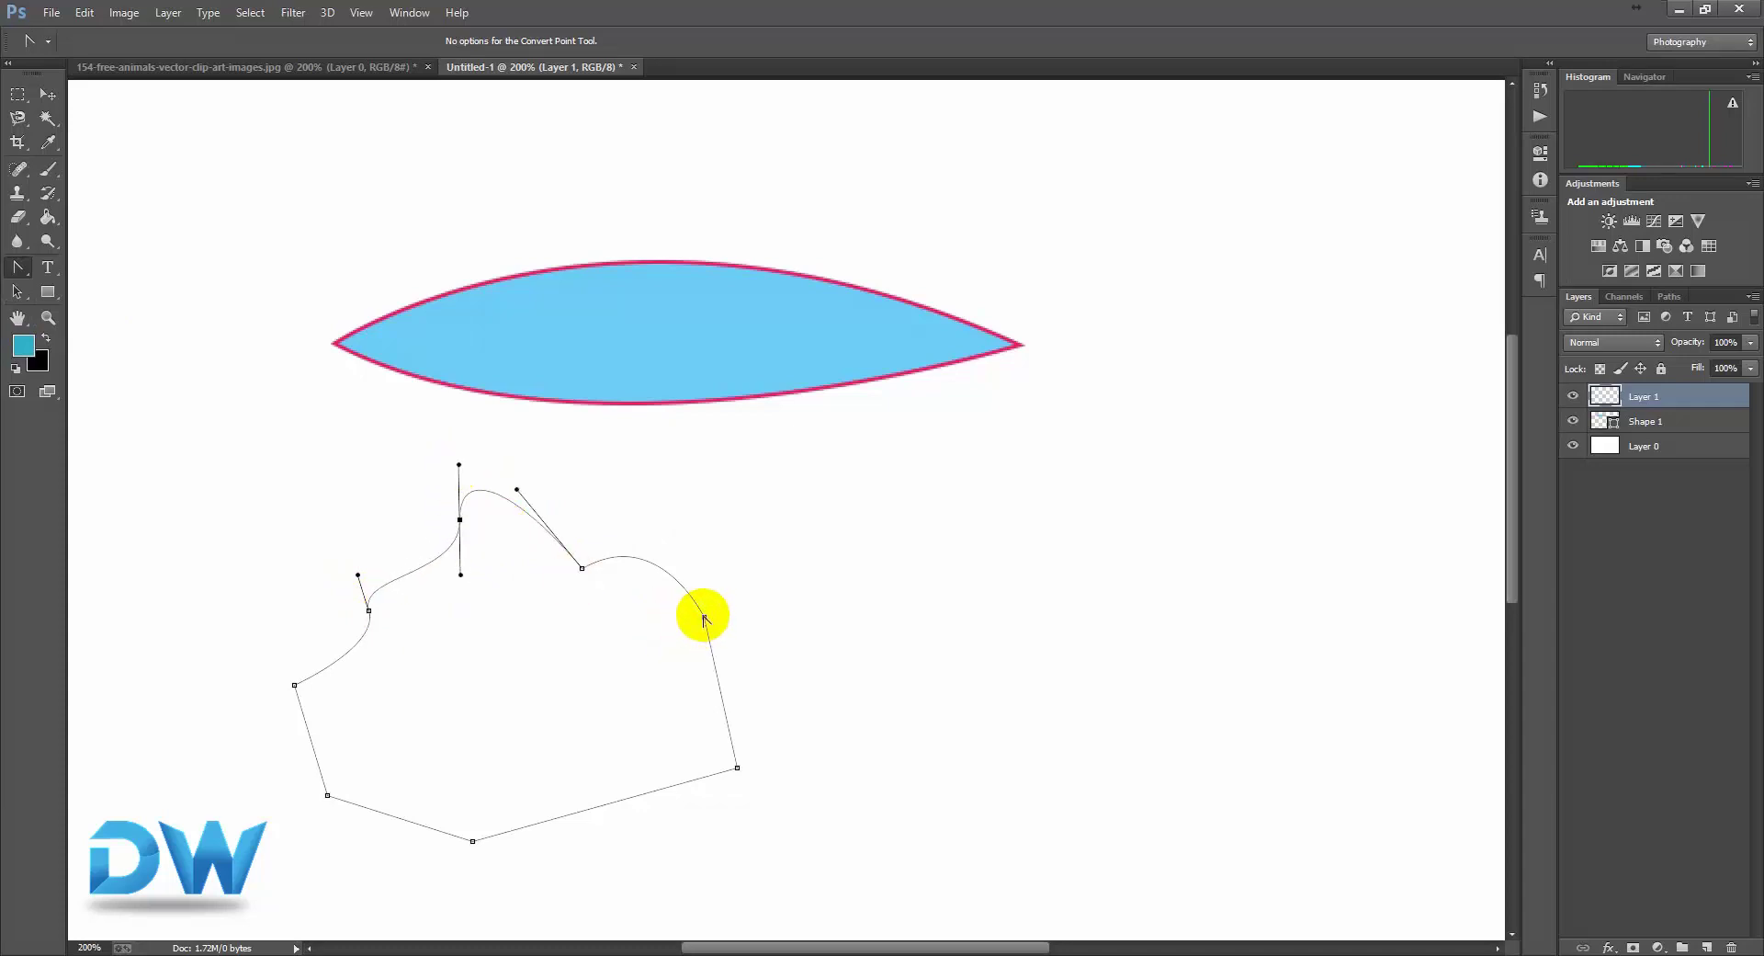
{"action": "left_click_drag", "start_coordinate": [731, 553], "coordinate": [732, 550]}
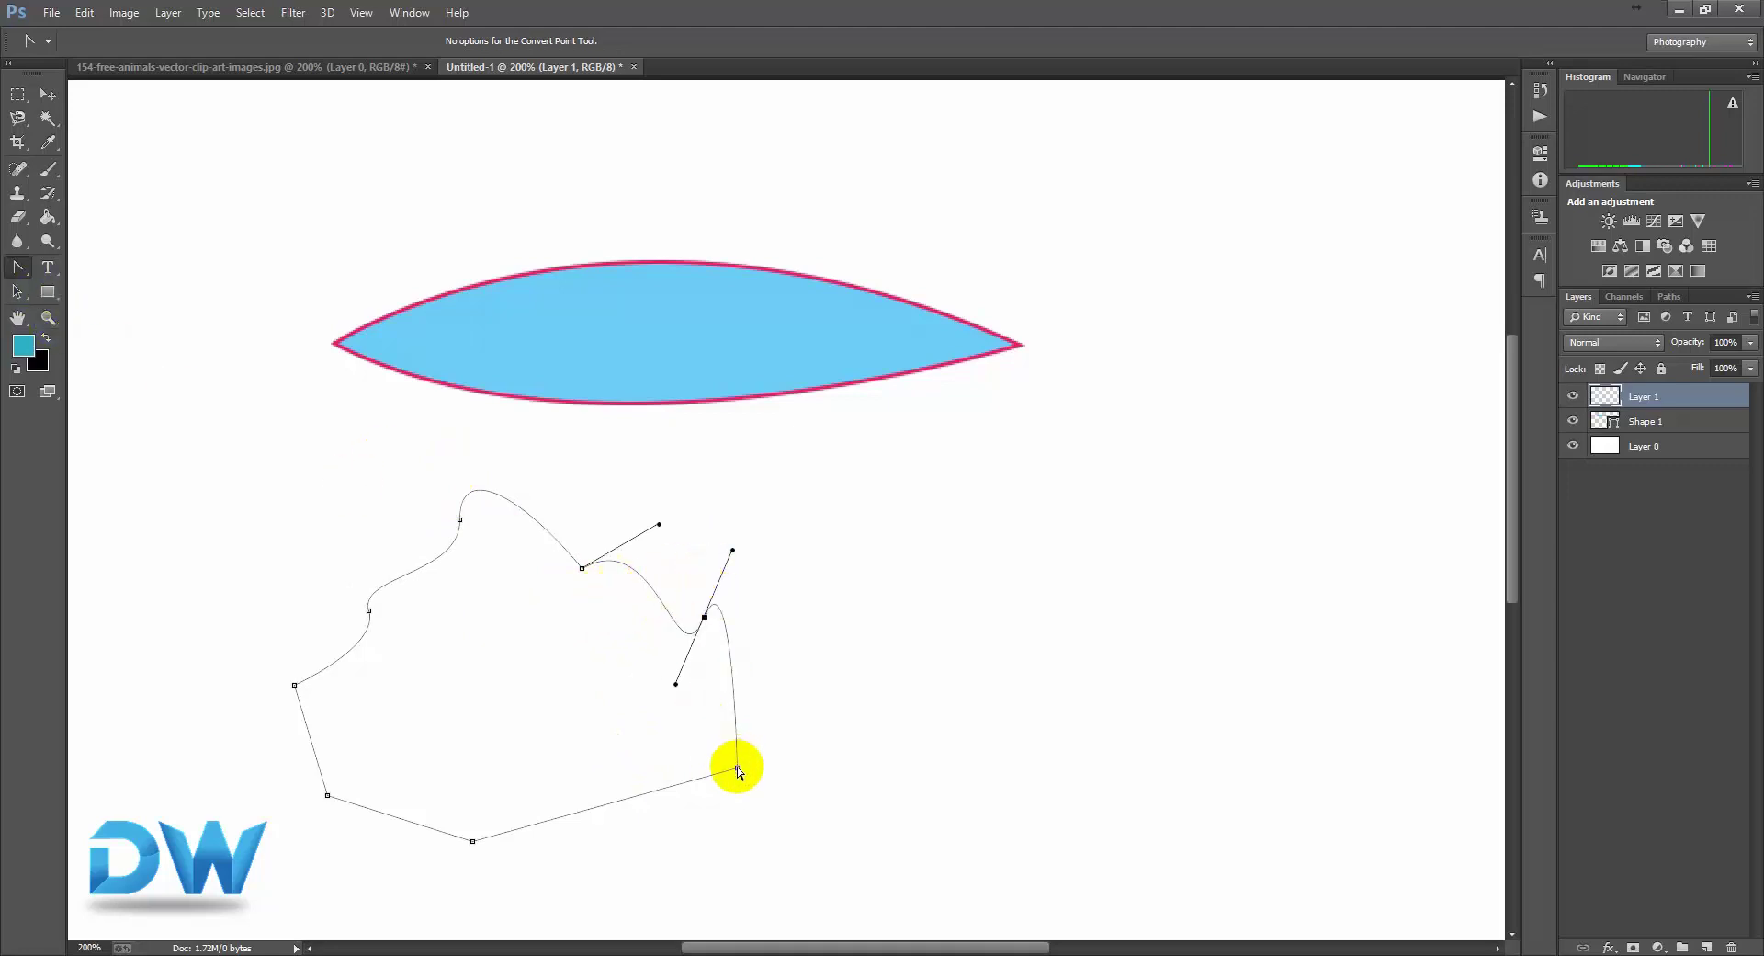
{"action": "left_click_drag", "start_coordinate": [737, 768], "coordinate": [735, 834]}
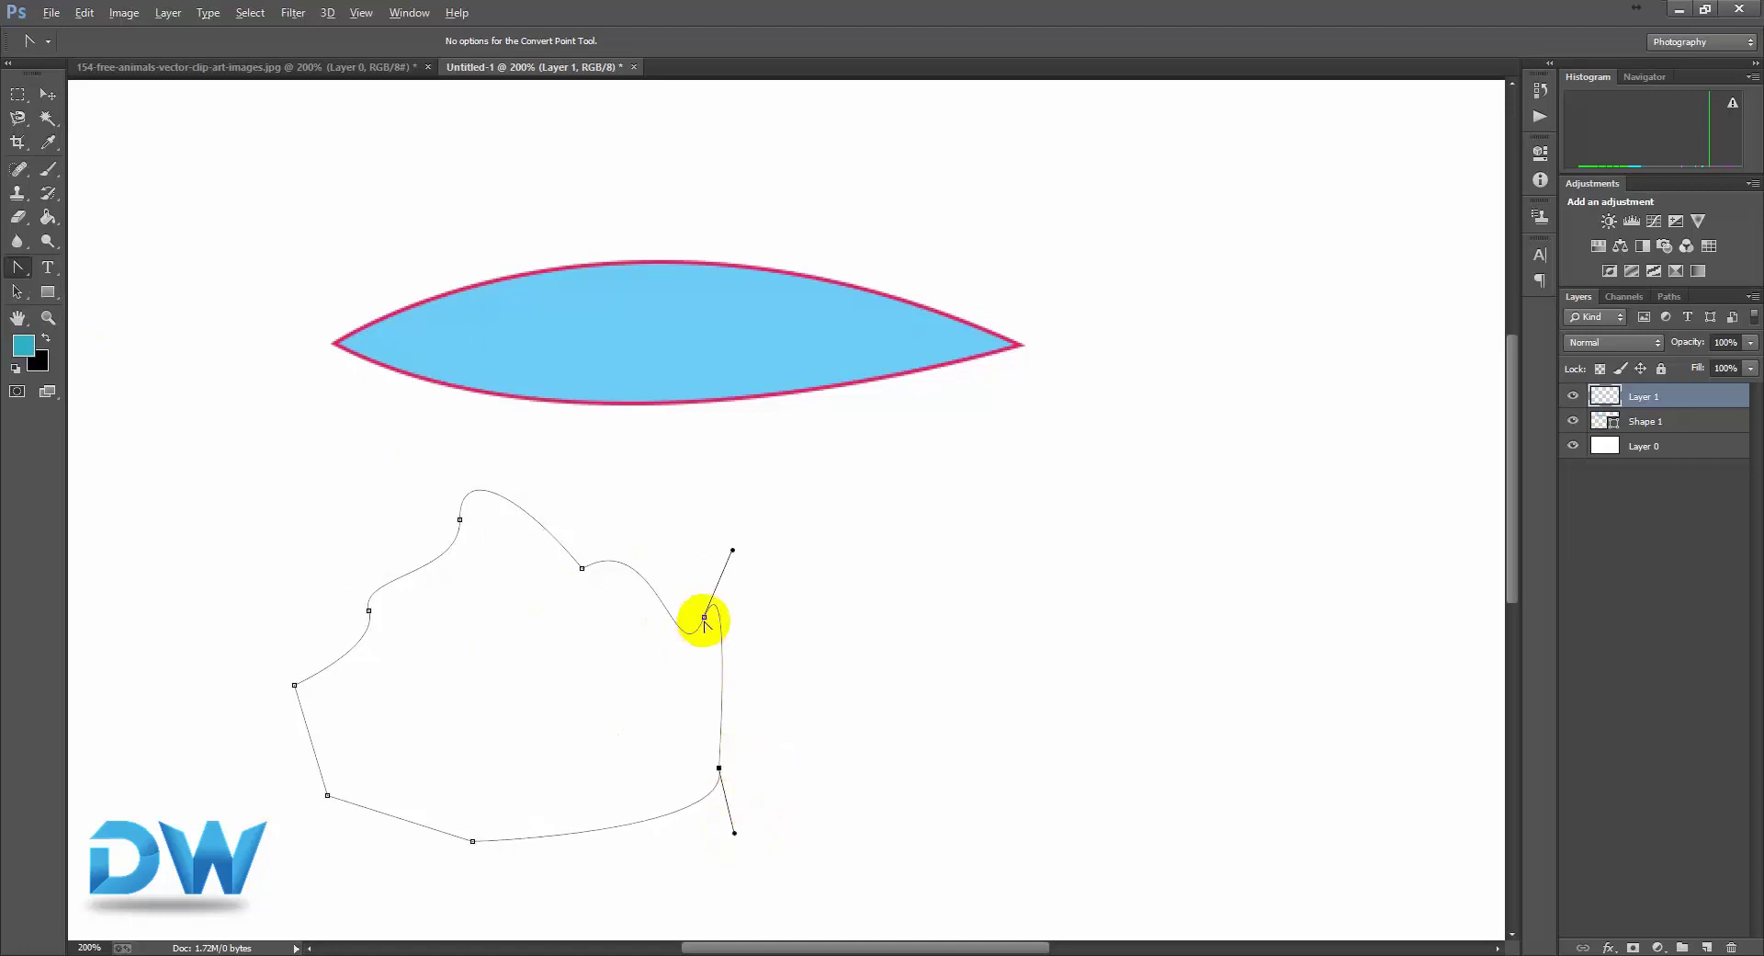
{"action": "key", "text": "alt"}
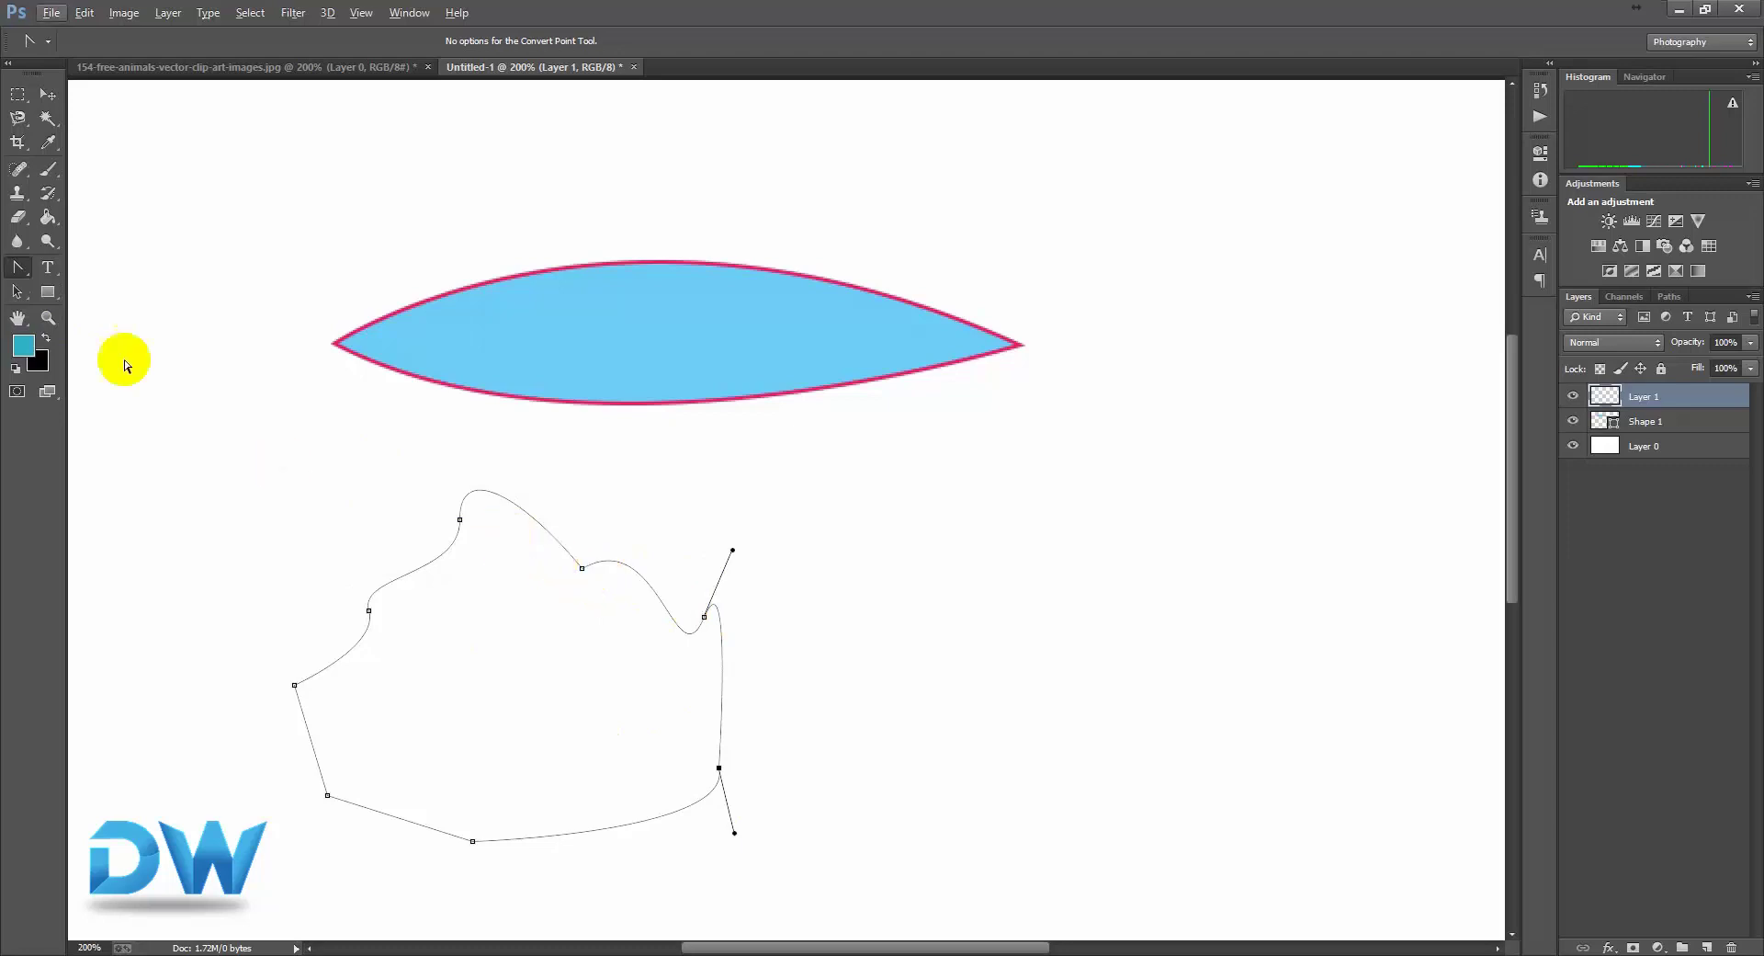
Delete the path's top anchor and the three anchors down its left side with the Delete Anchor Point tool.
{"action": "right_click", "coordinate": [21, 266]}
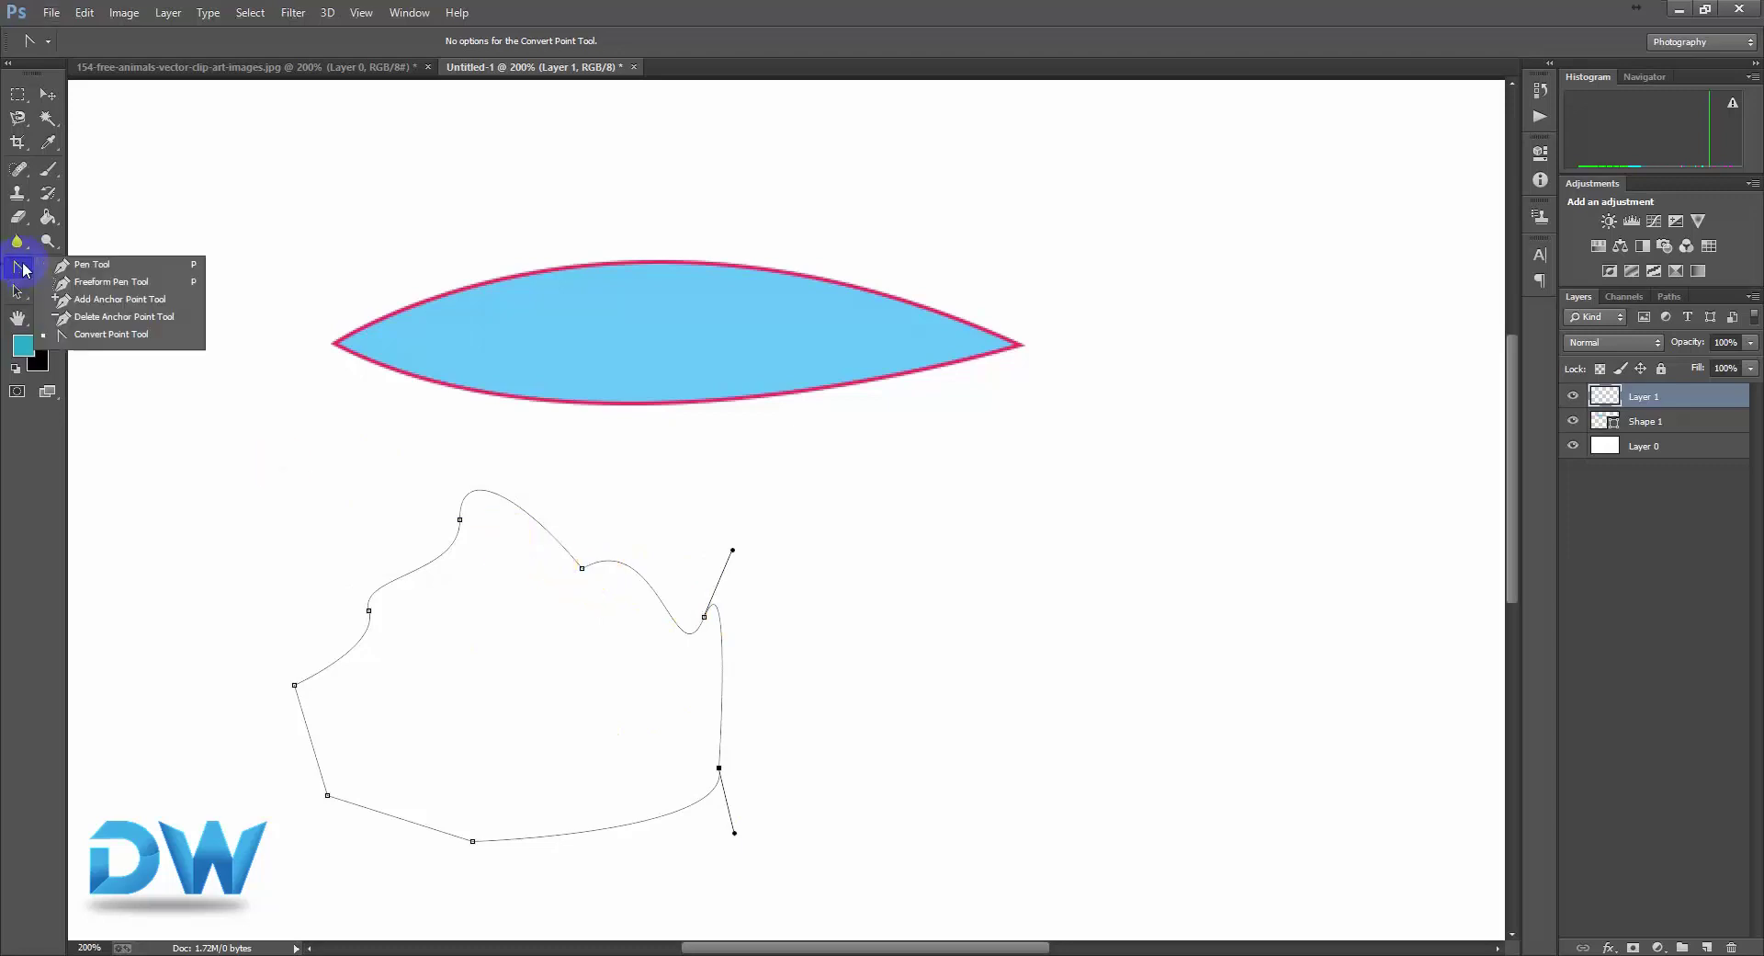
{"action": "left_click", "coordinate": [109, 317]}
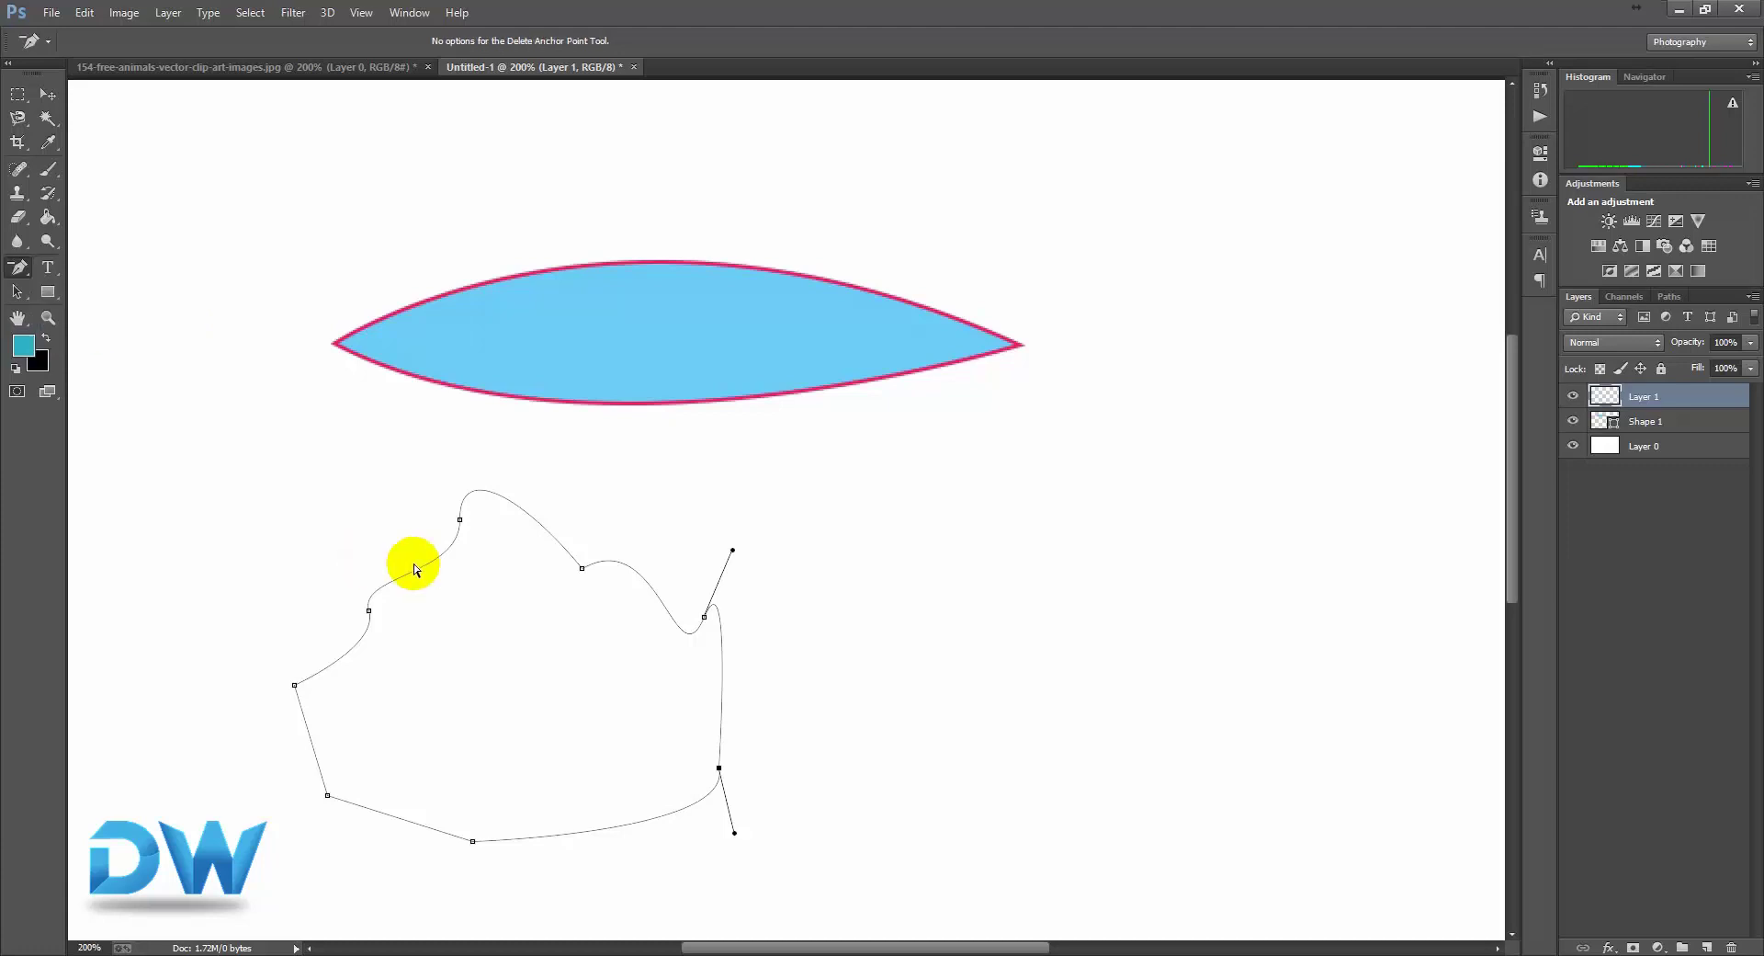
{"action": "left_click", "coordinate": [461, 522]}
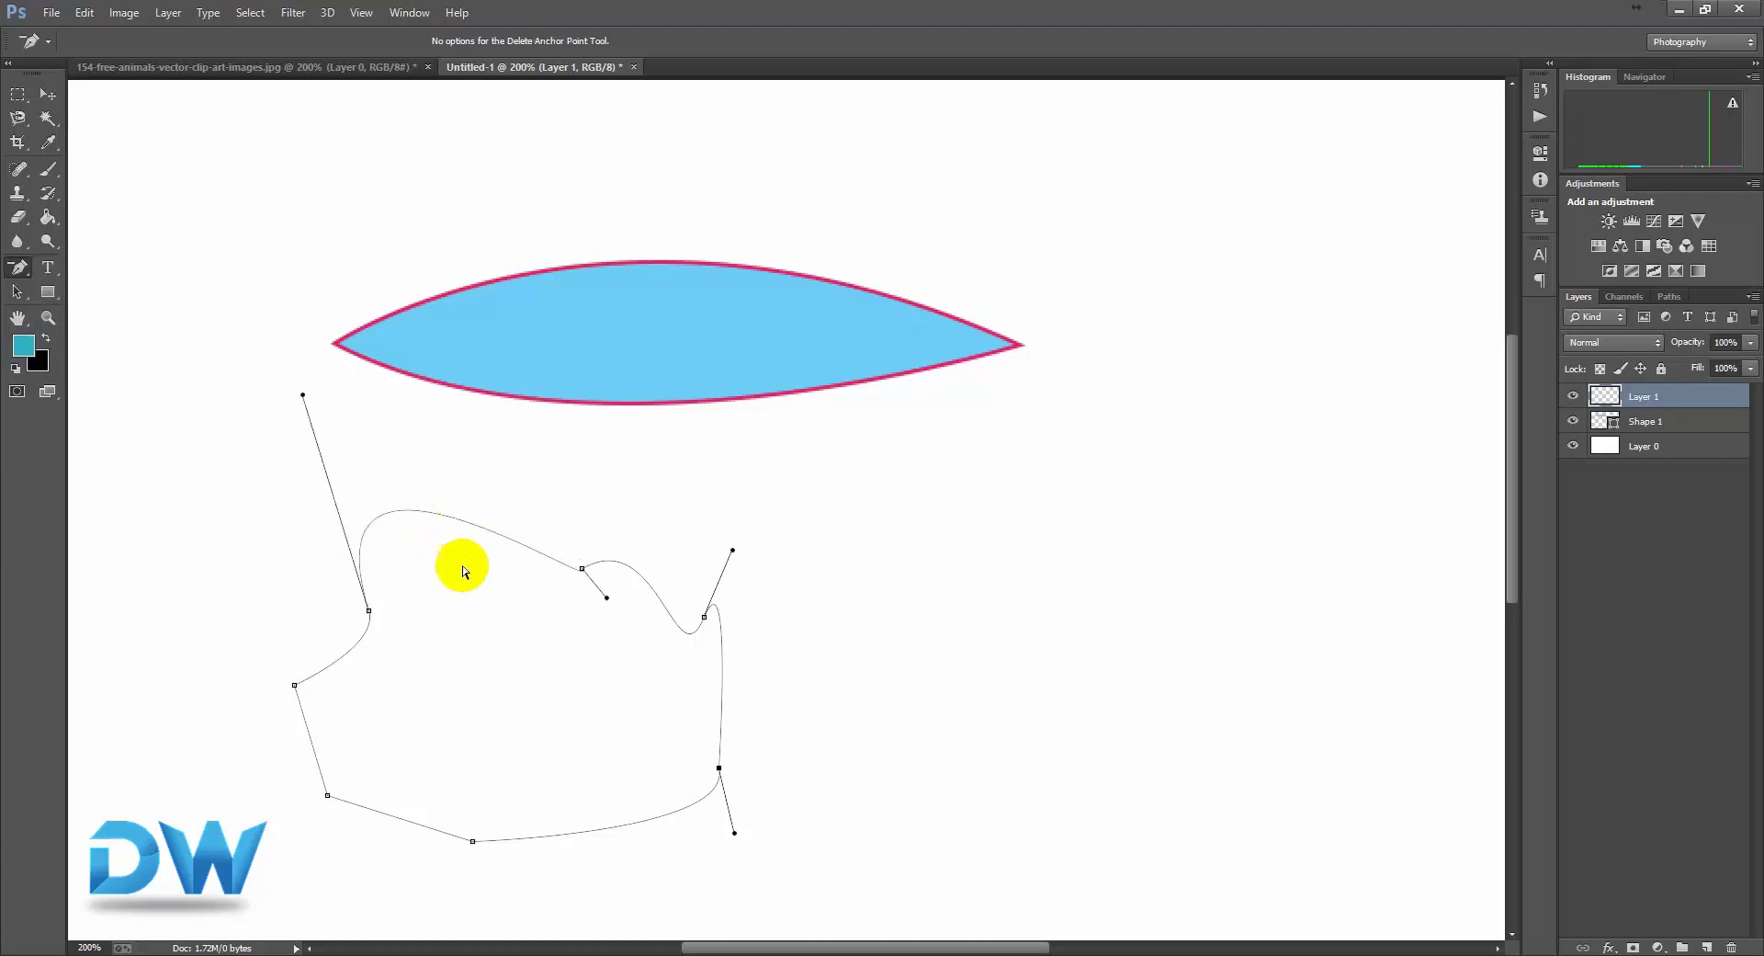
{"action": "left_click", "coordinate": [369, 613]}
{"action": "left_click", "coordinate": [294, 686]}
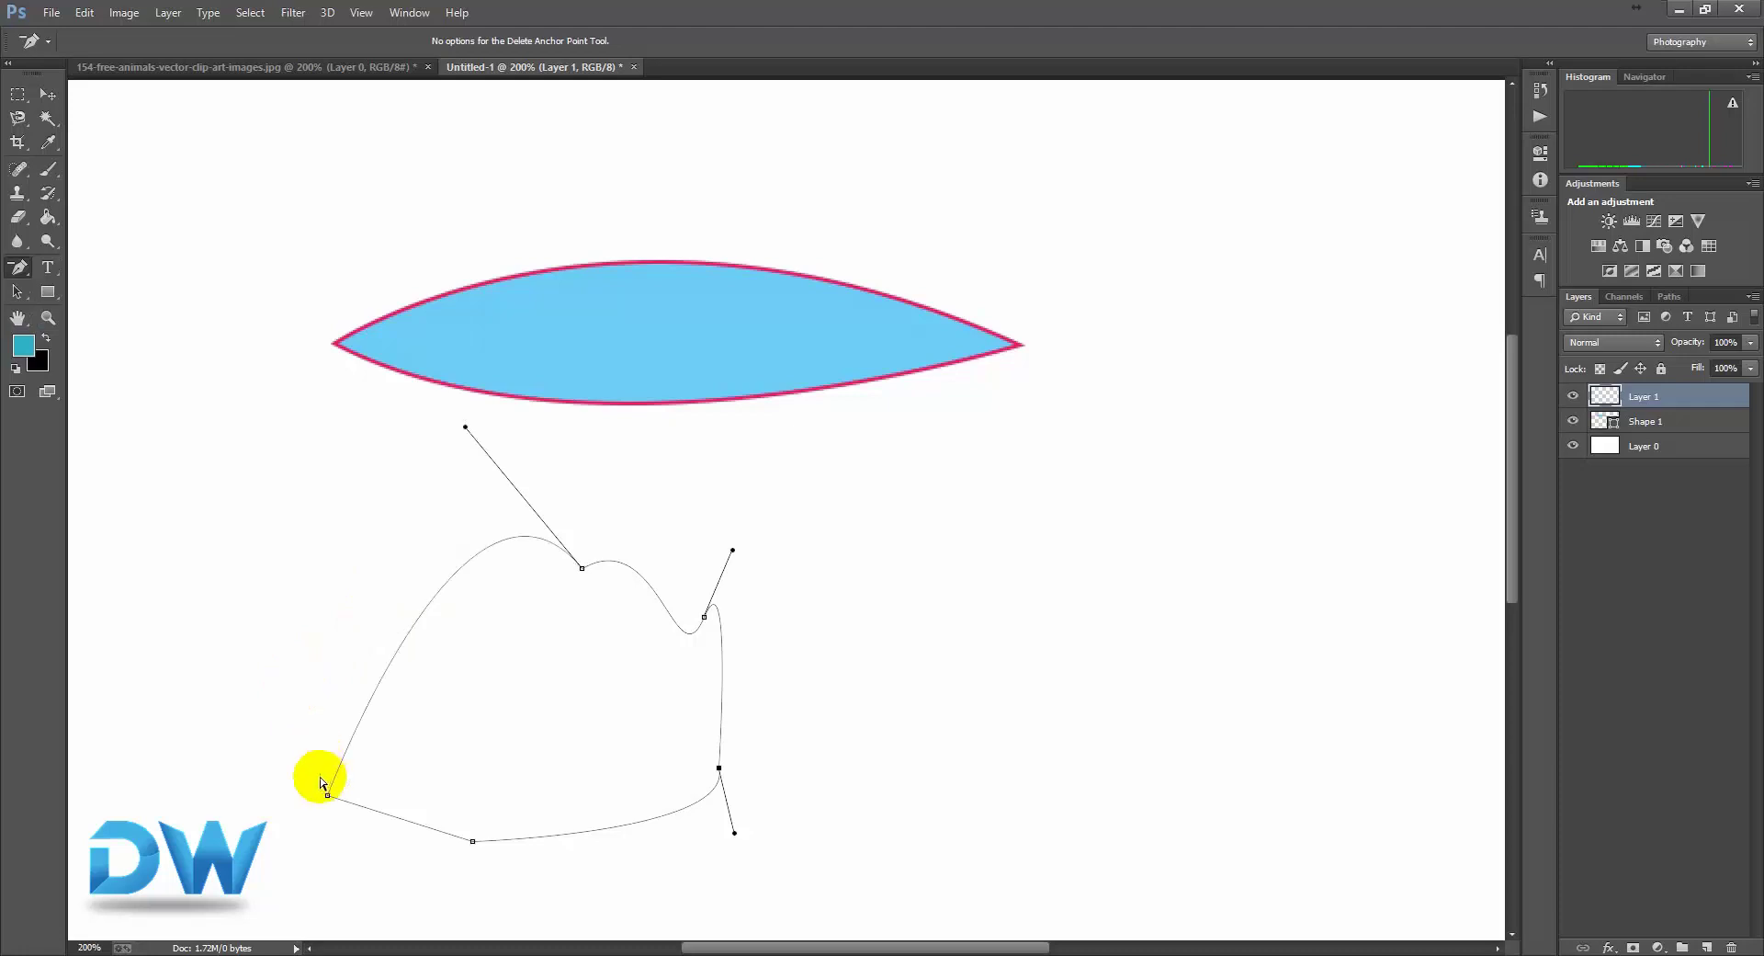
{"action": "left_click", "coordinate": [328, 797]}
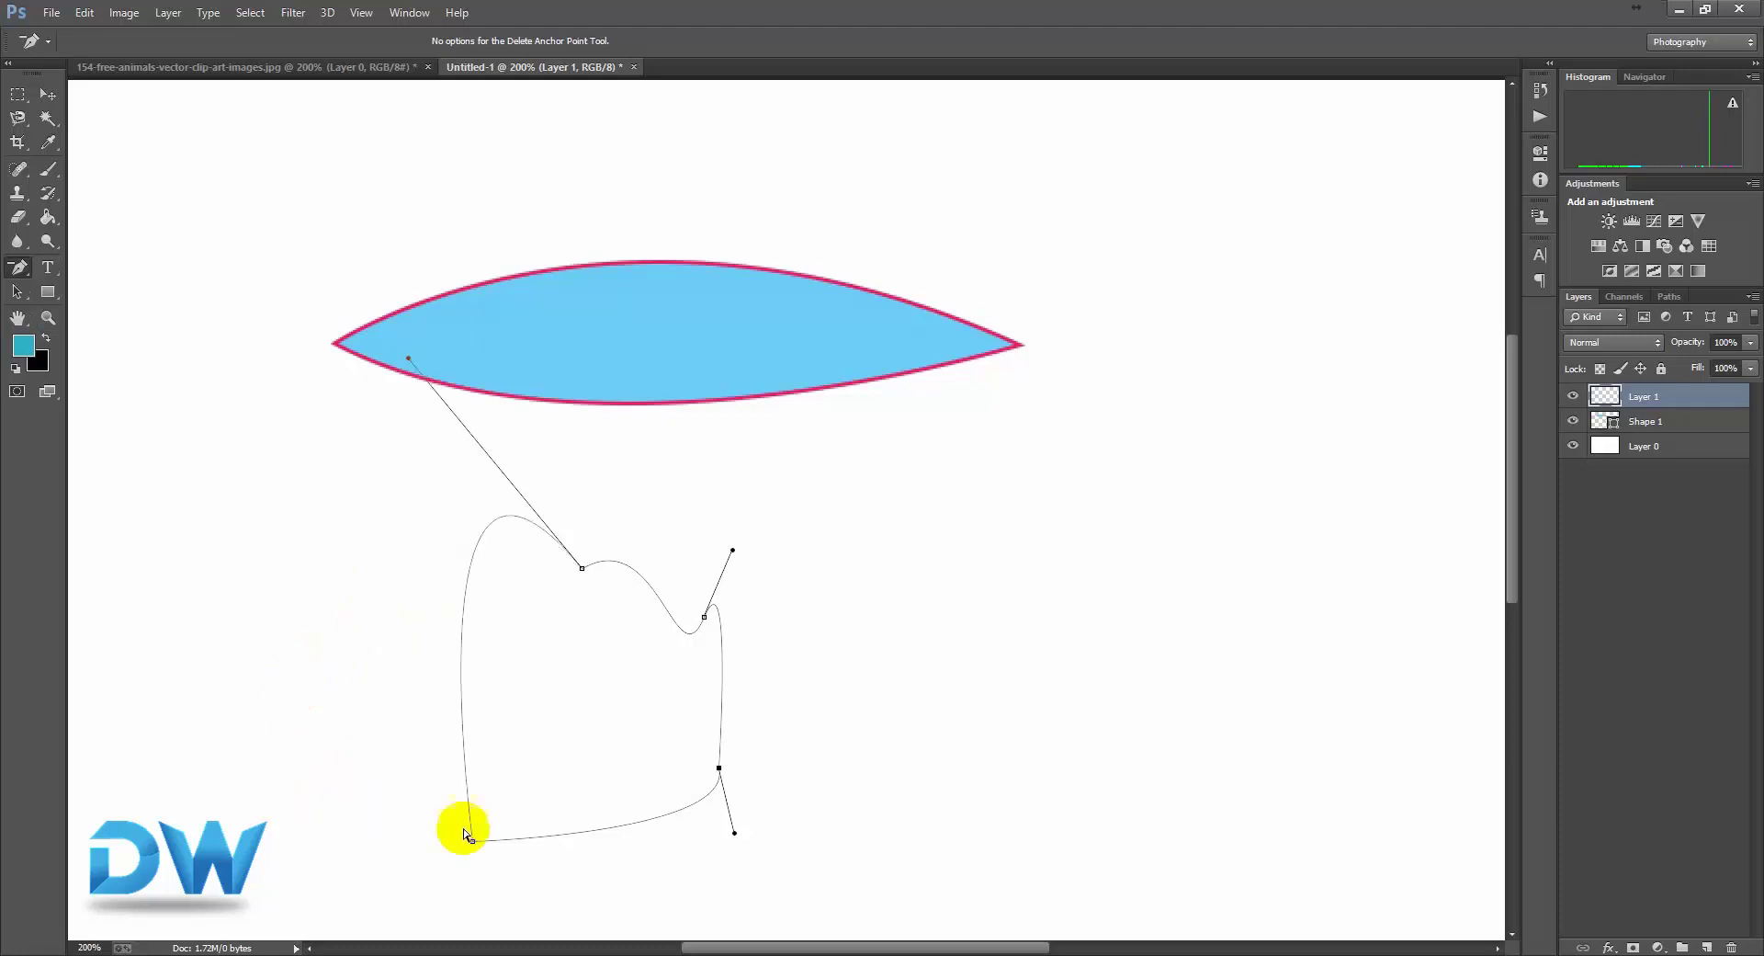
Try deleting the path's bottom-left anchor and its two right-hand anchors, and undo these deletions.
{"action": "left_click", "coordinate": [472, 843]}
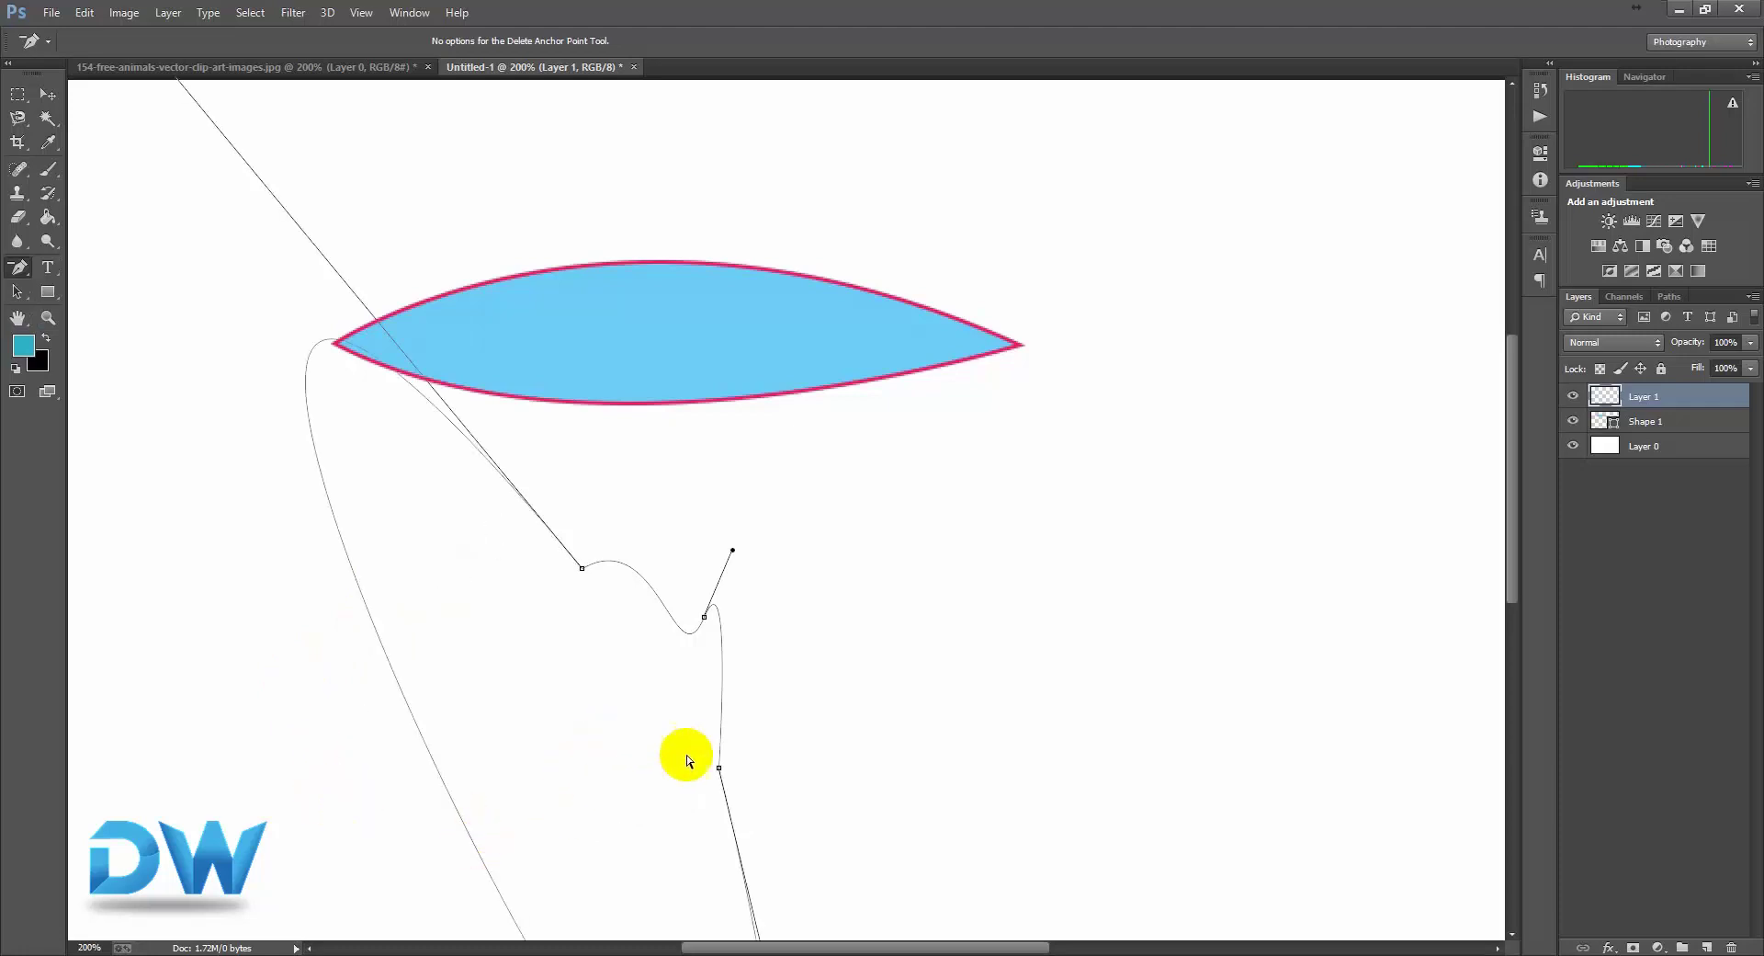
{"action": "left_click", "coordinate": [719, 769]}
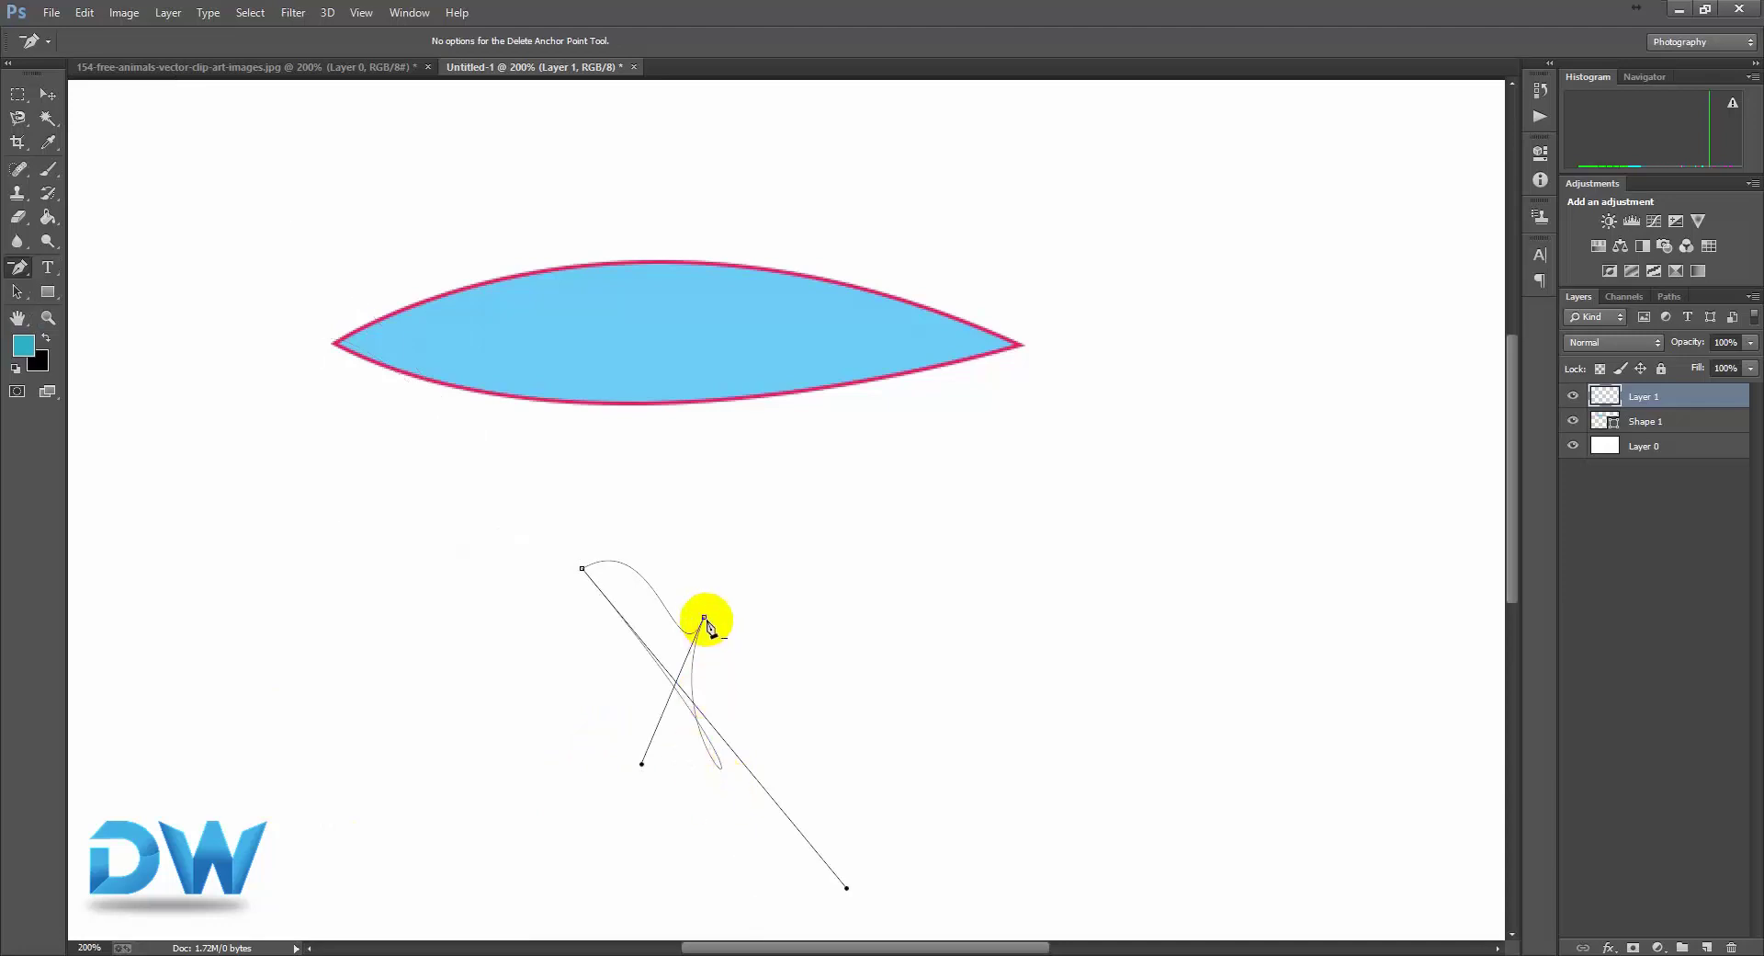
{"action": "left_click", "coordinate": [704, 617]}
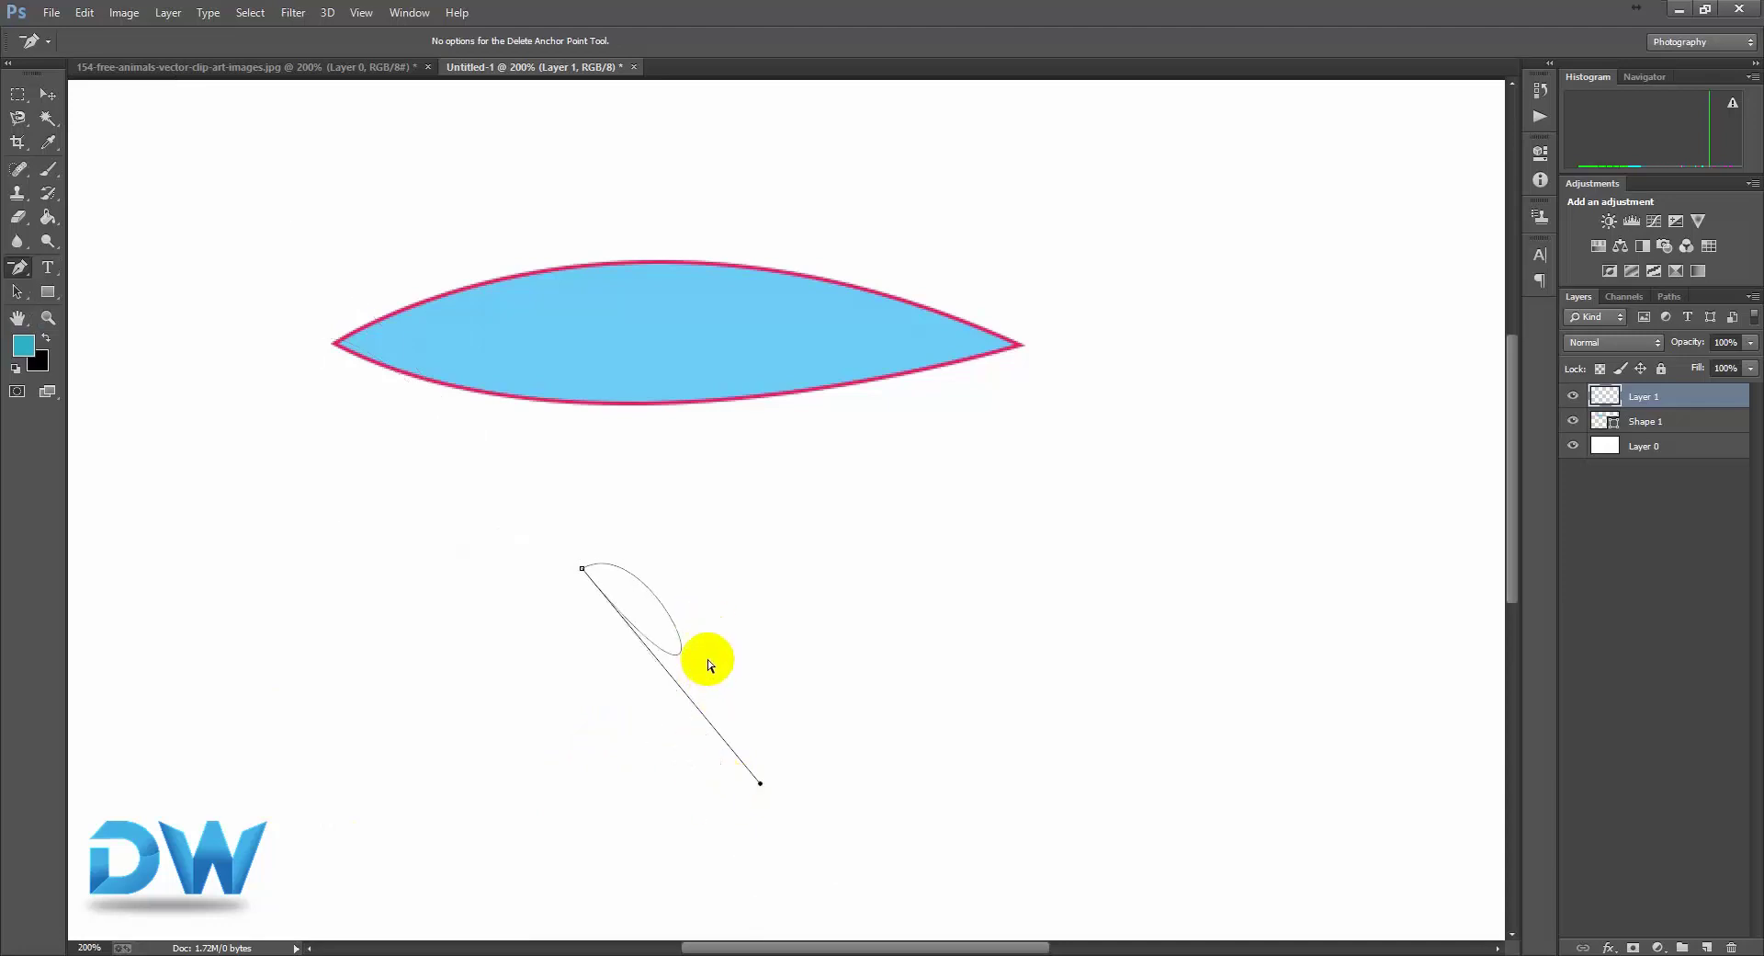
{"action": "key", "text": "ctrl+alt+z"}
{"action": "key", "text": "ctrl+alt+z"}
{"action": "key", "text": "ctrl+alt+z"}
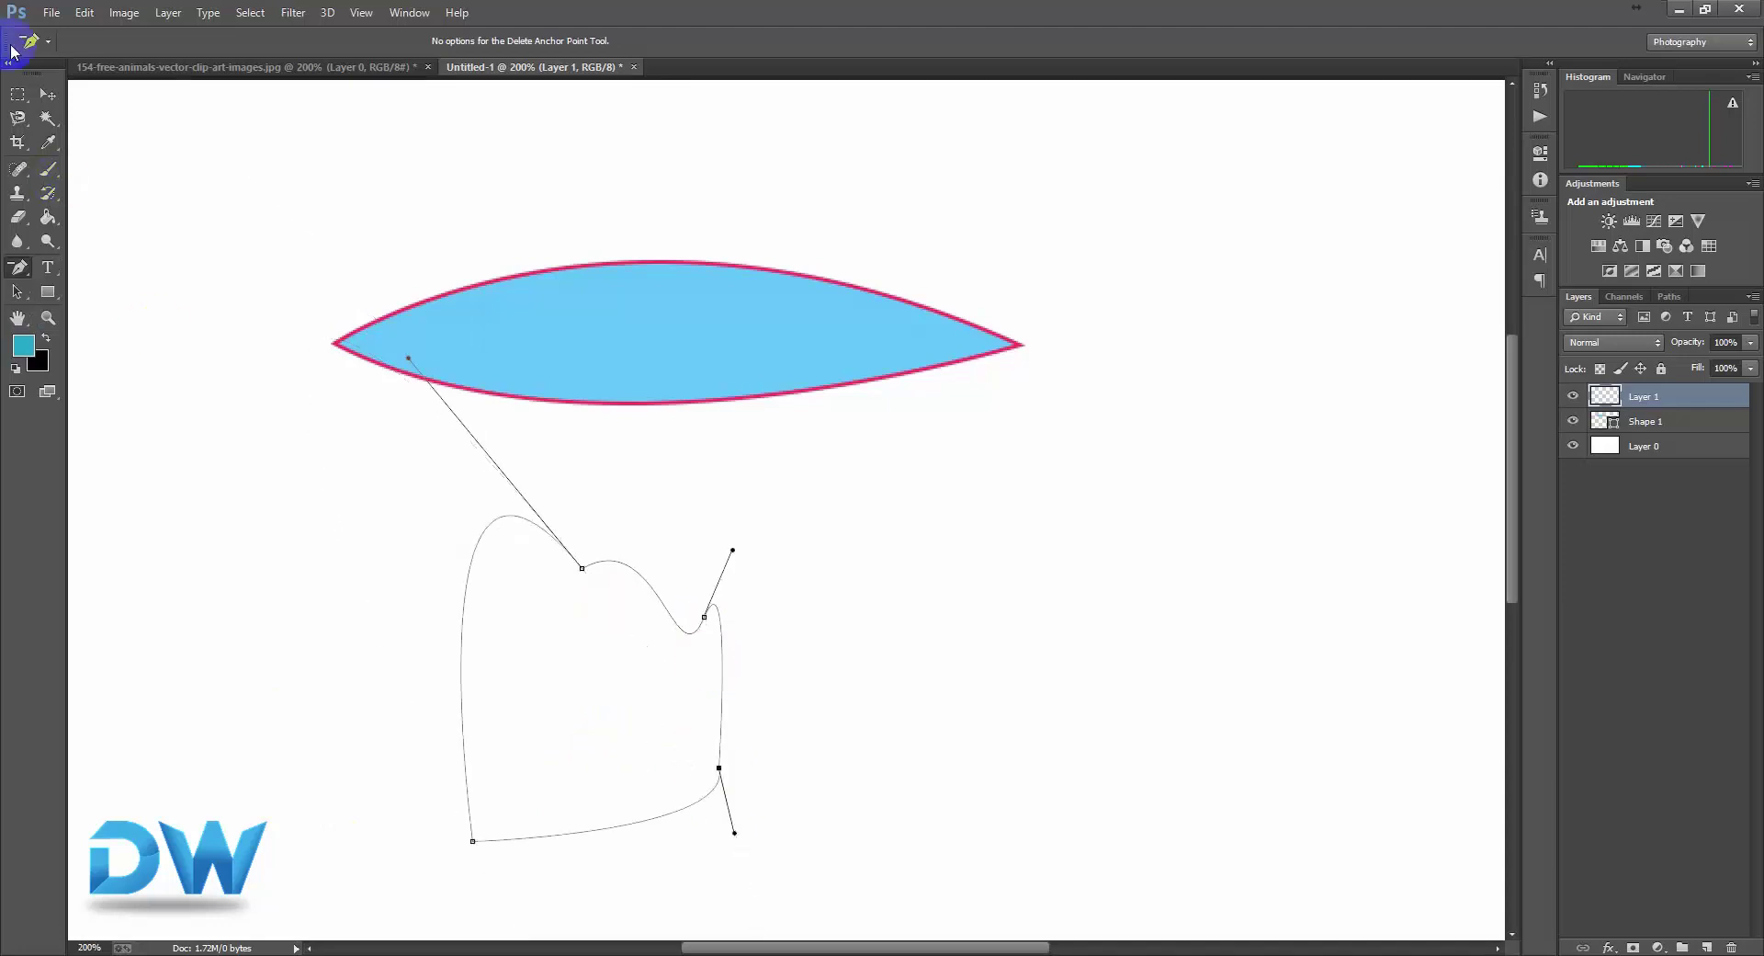
Step back through the history to undo the trial deletions of the path's bottom-left and lower-right anchors.
{"action": "left_click", "coordinate": [590, 397]}
{"action": "left_click", "coordinate": [86, 13]}
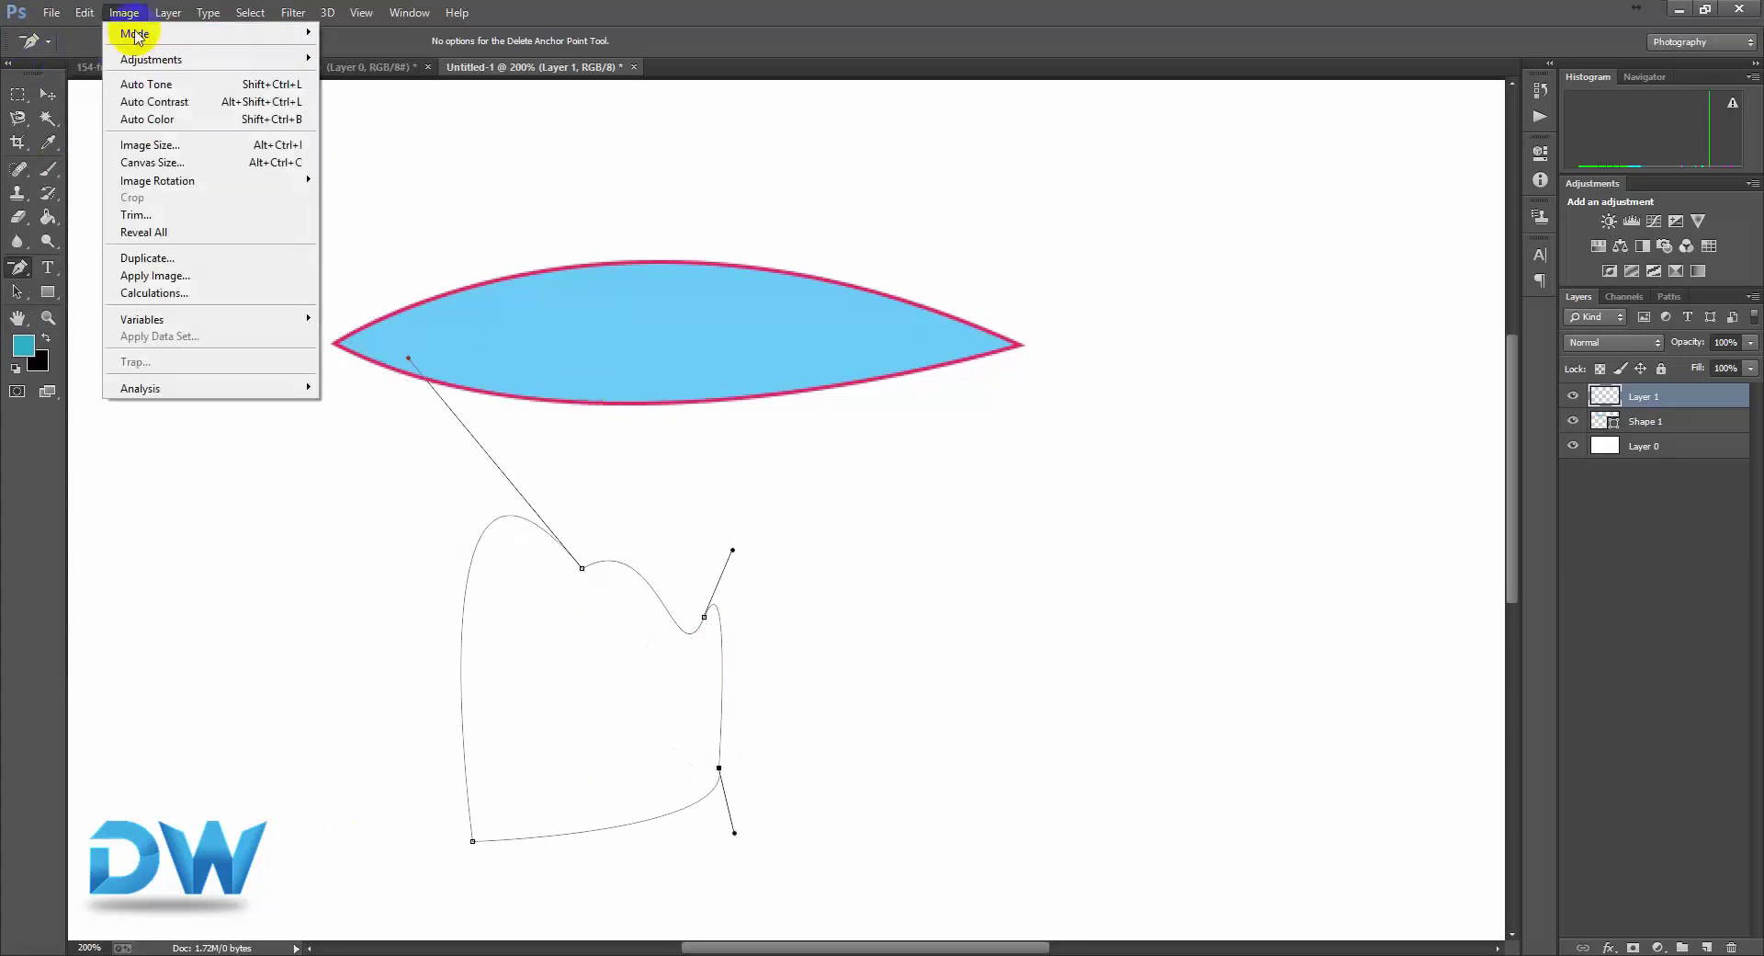
{"action": "left_click", "coordinate": [114, 33]}
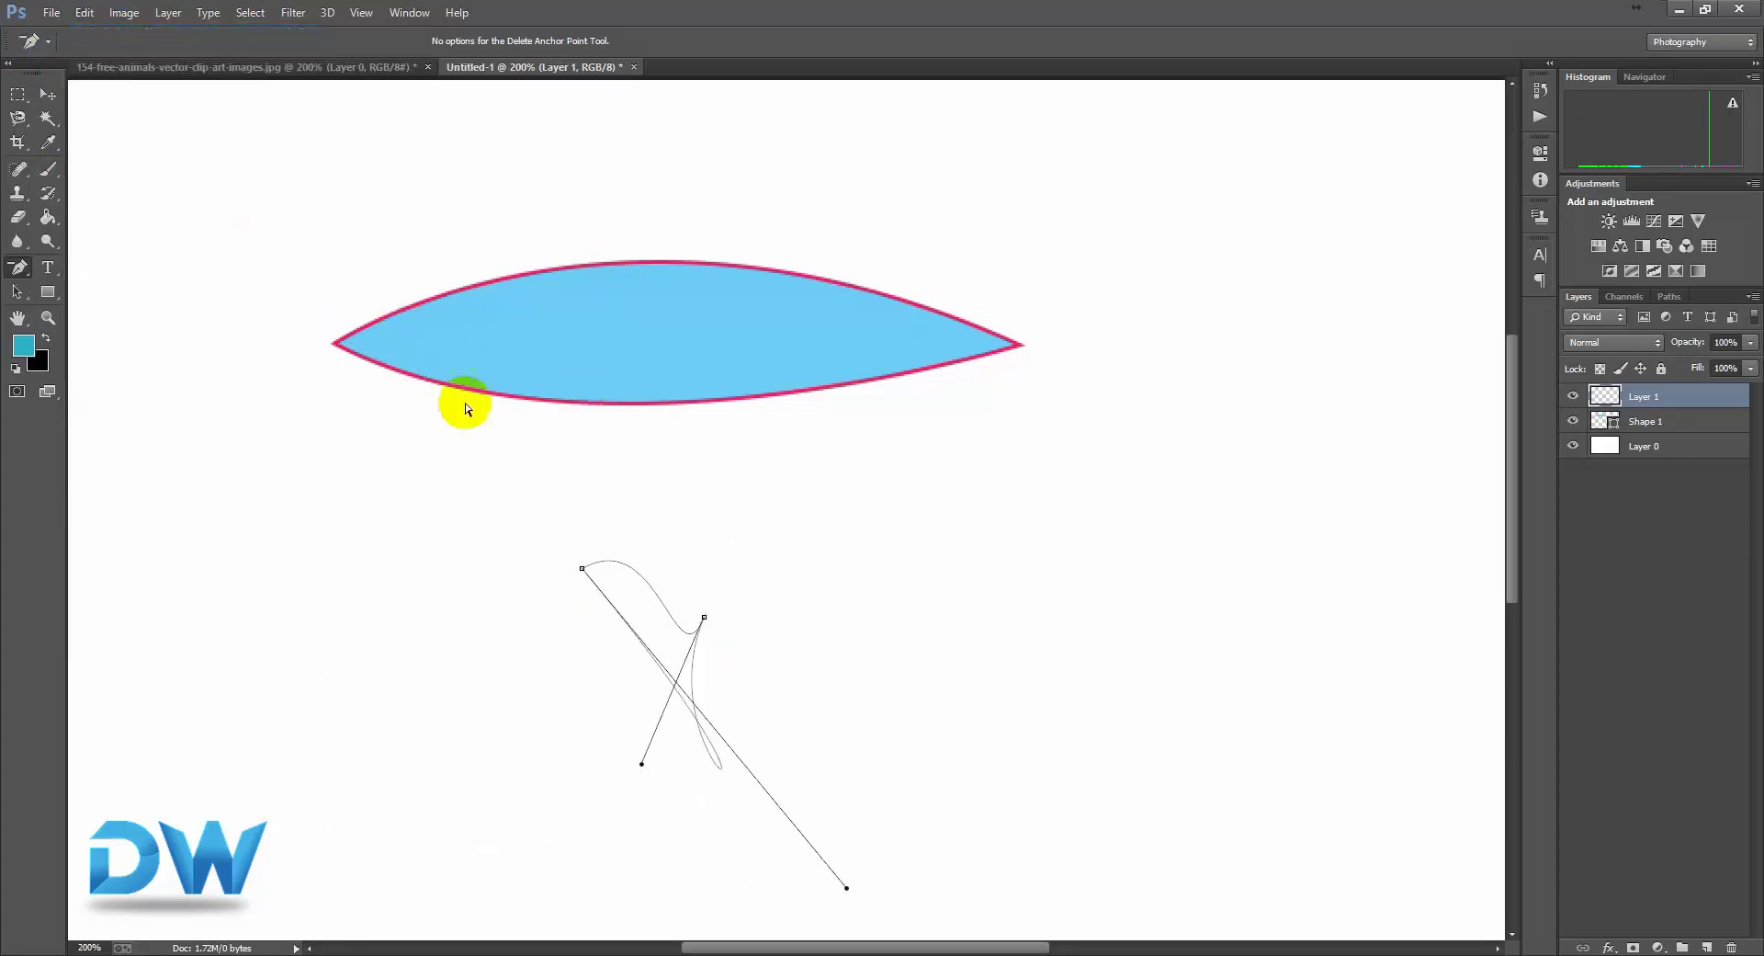
{"action": "left_click", "coordinate": [83, 13]}
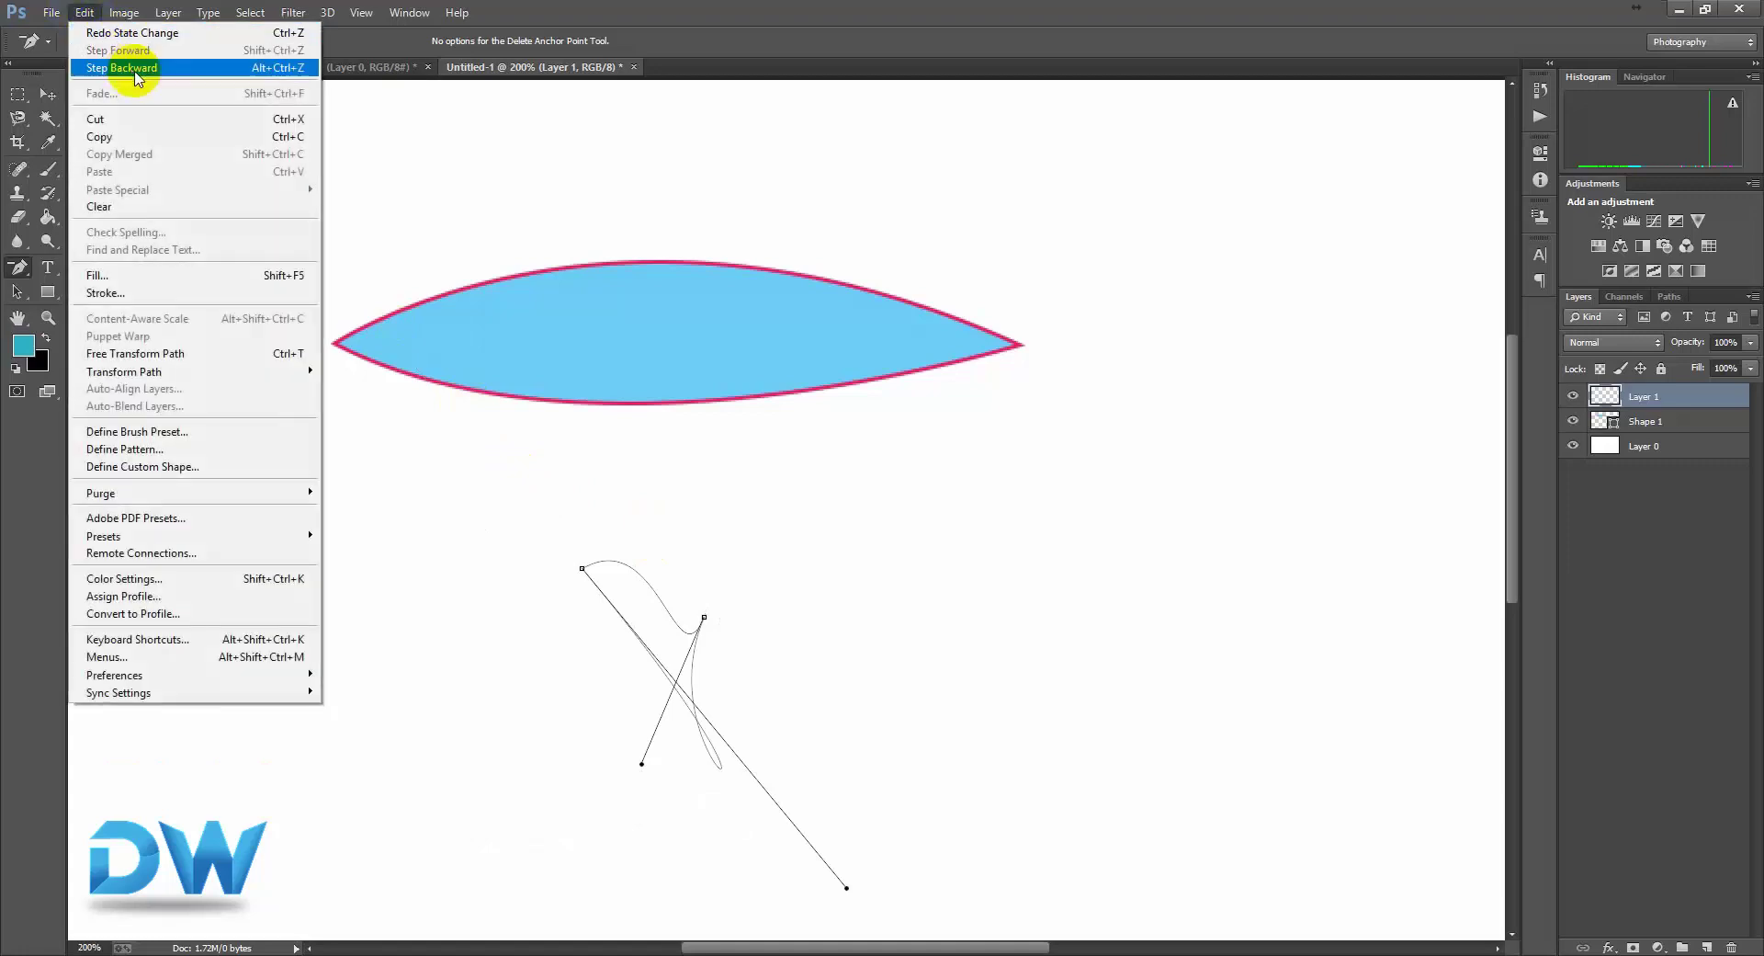
{"action": "left_click", "coordinate": [183, 68]}
{"action": "left_click", "coordinate": [83, 13]}
{"action": "left_click", "coordinate": [134, 70]}
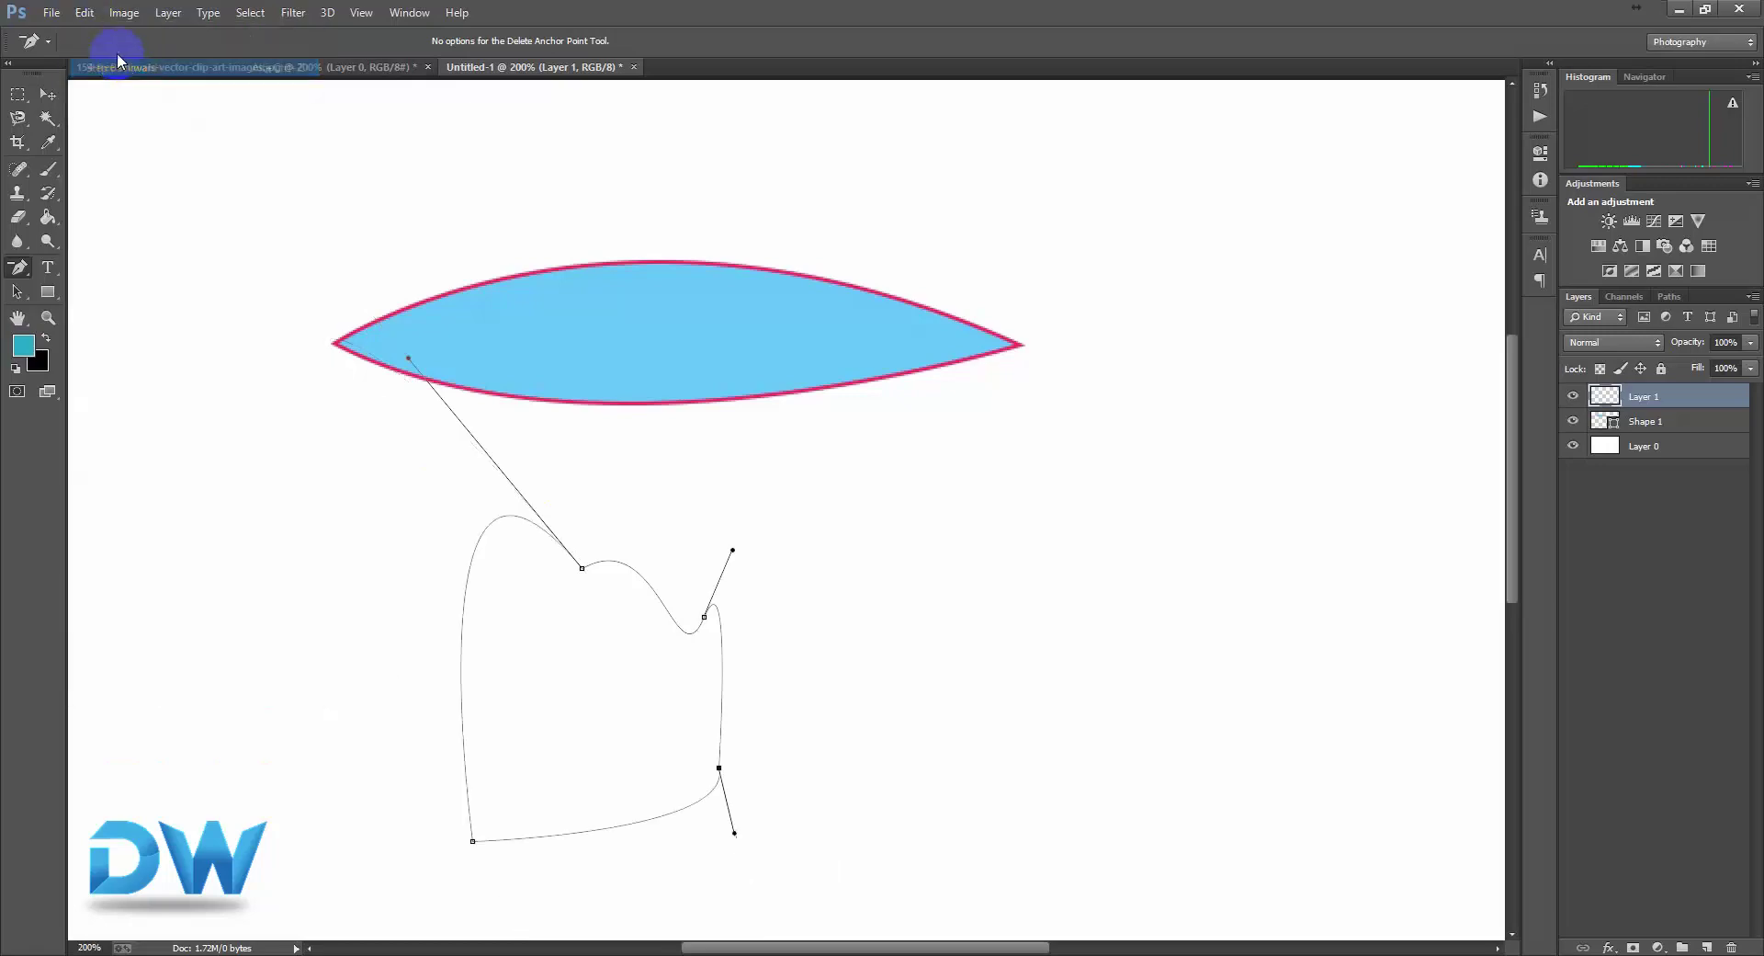
Step back further through the history to restore the path's deleted top anchor and the three anchors down its left side.
{"action": "left_click", "coordinate": [83, 13]}
{"action": "left_click", "coordinate": [115, 68]}
{"action": "left_click", "coordinate": [85, 13]}
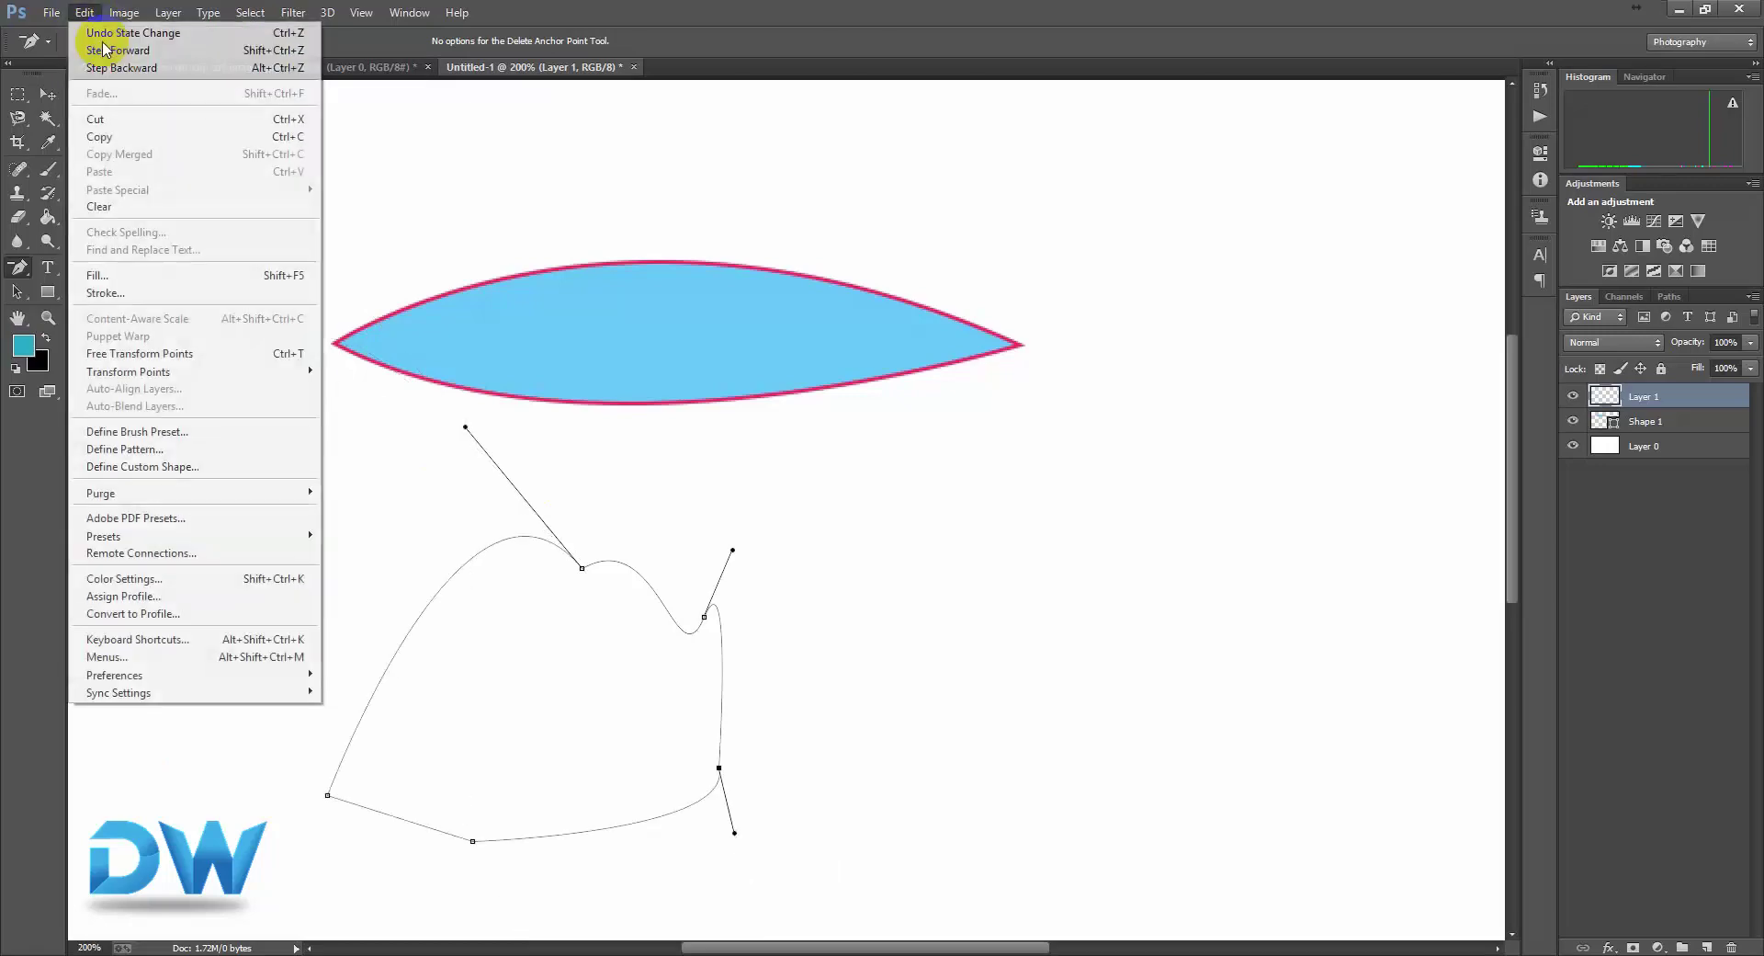
{"action": "left_click", "coordinate": [120, 68]}
{"action": "left_click", "coordinate": [83, 13]}
{"action": "left_click", "coordinate": [126, 73]}
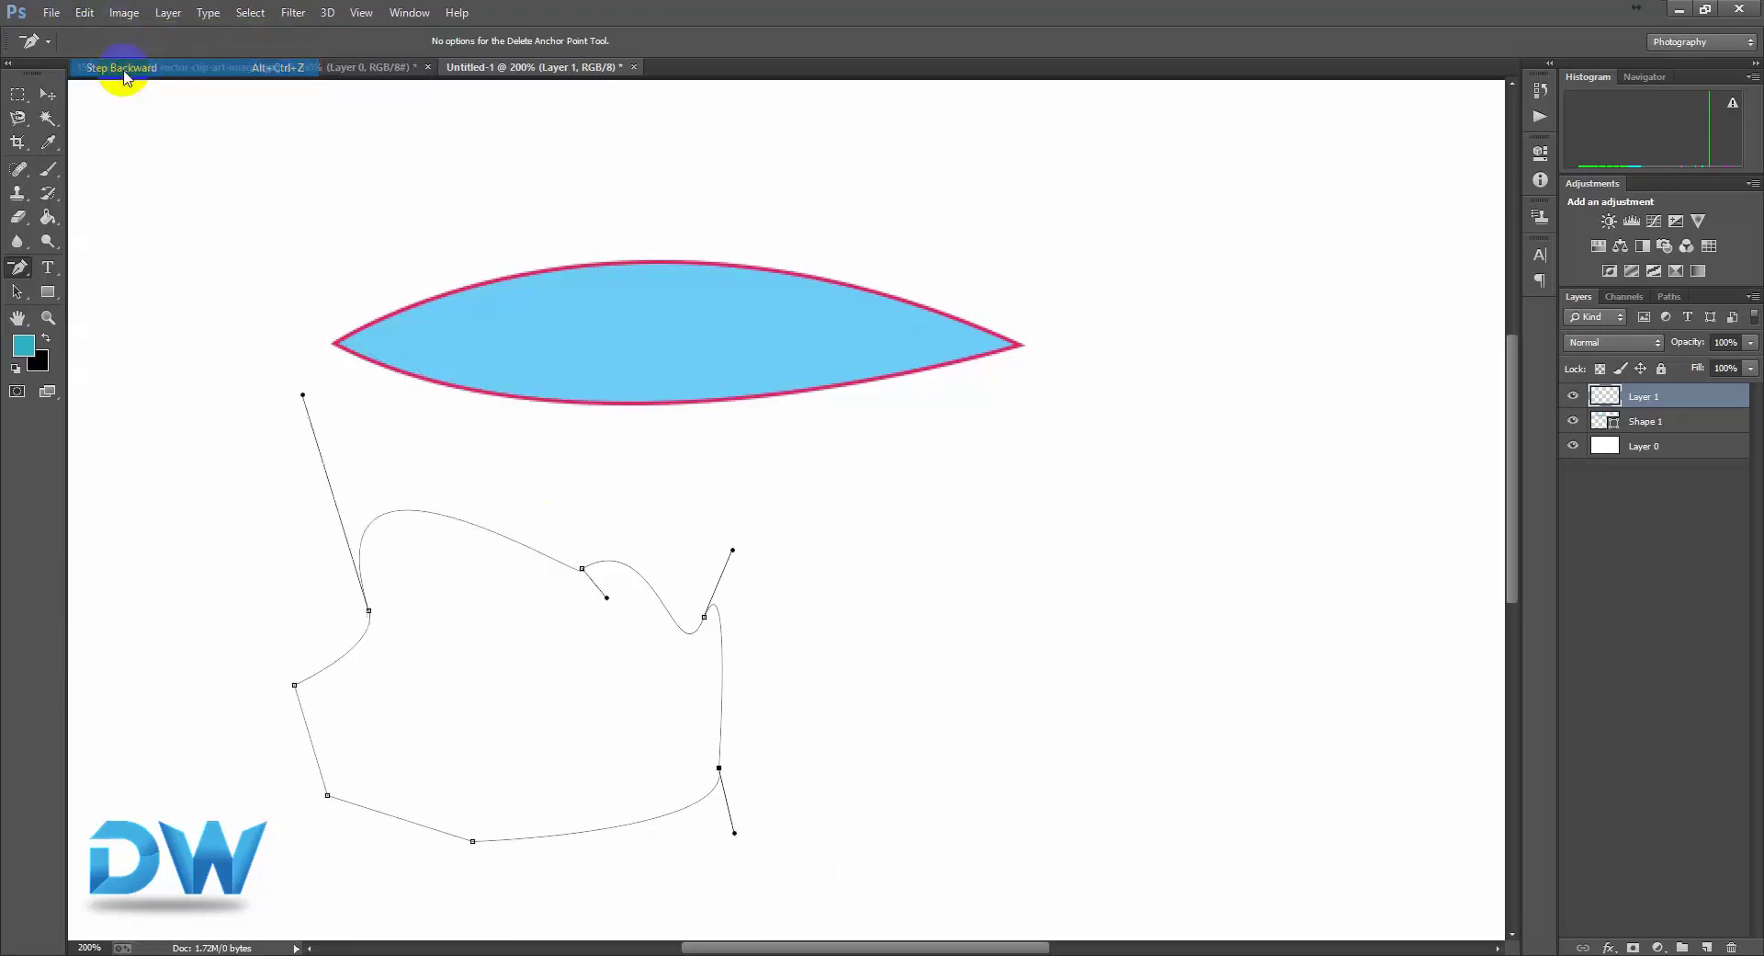
{"action": "left_click", "coordinate": [84, 13]}
{"action": "left_click", "coordinate": [129, 74]}
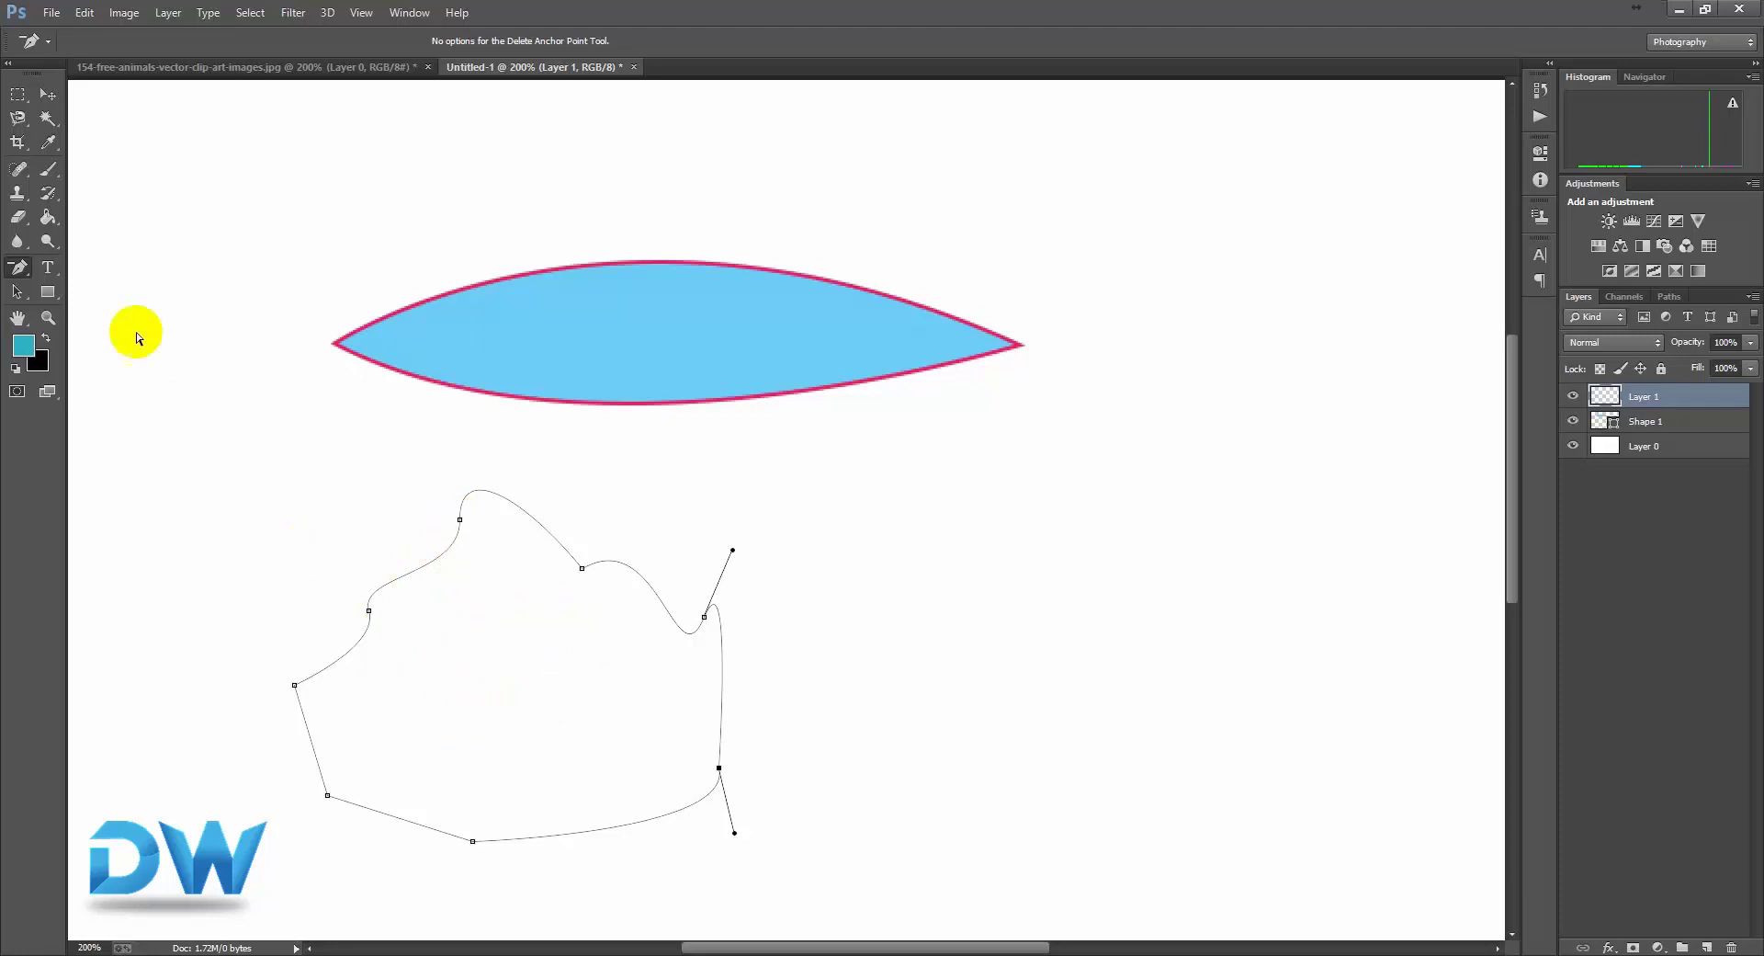
Convert the closed path into a new anti-aliased selection with a feather radius of 0 pixels.
{"action": "right_click", "coordinate": [503, 707]}
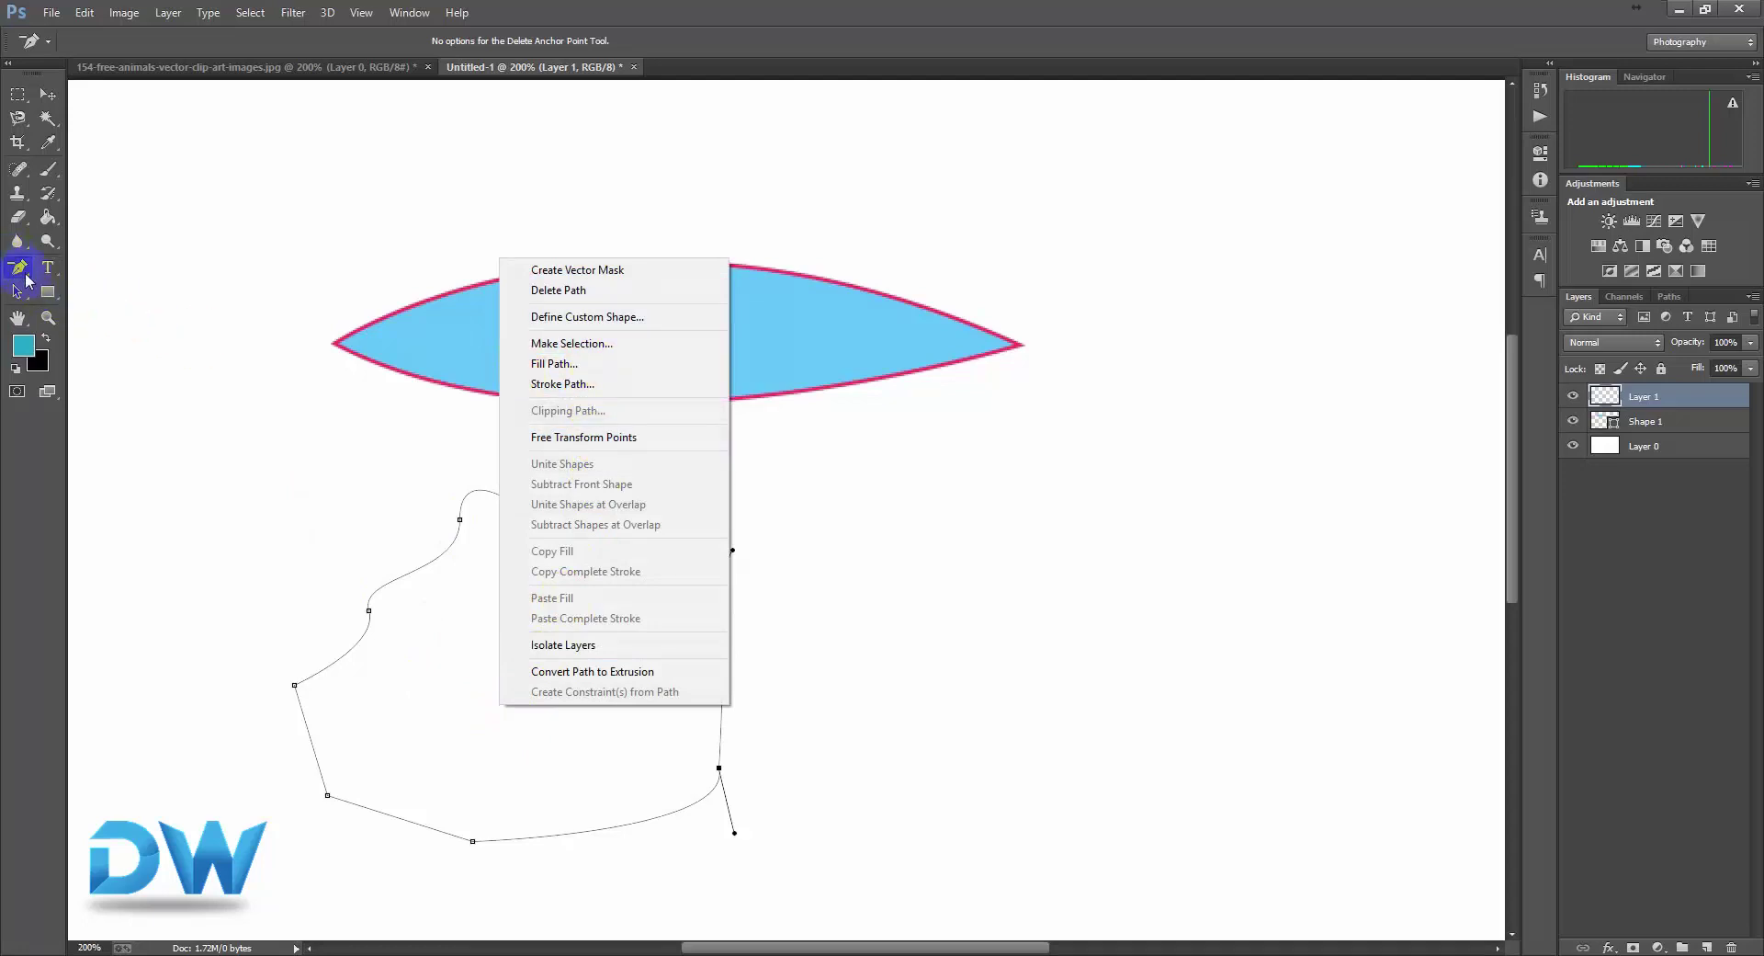
{"action": "left_click", "coordinate": [599, 351]}
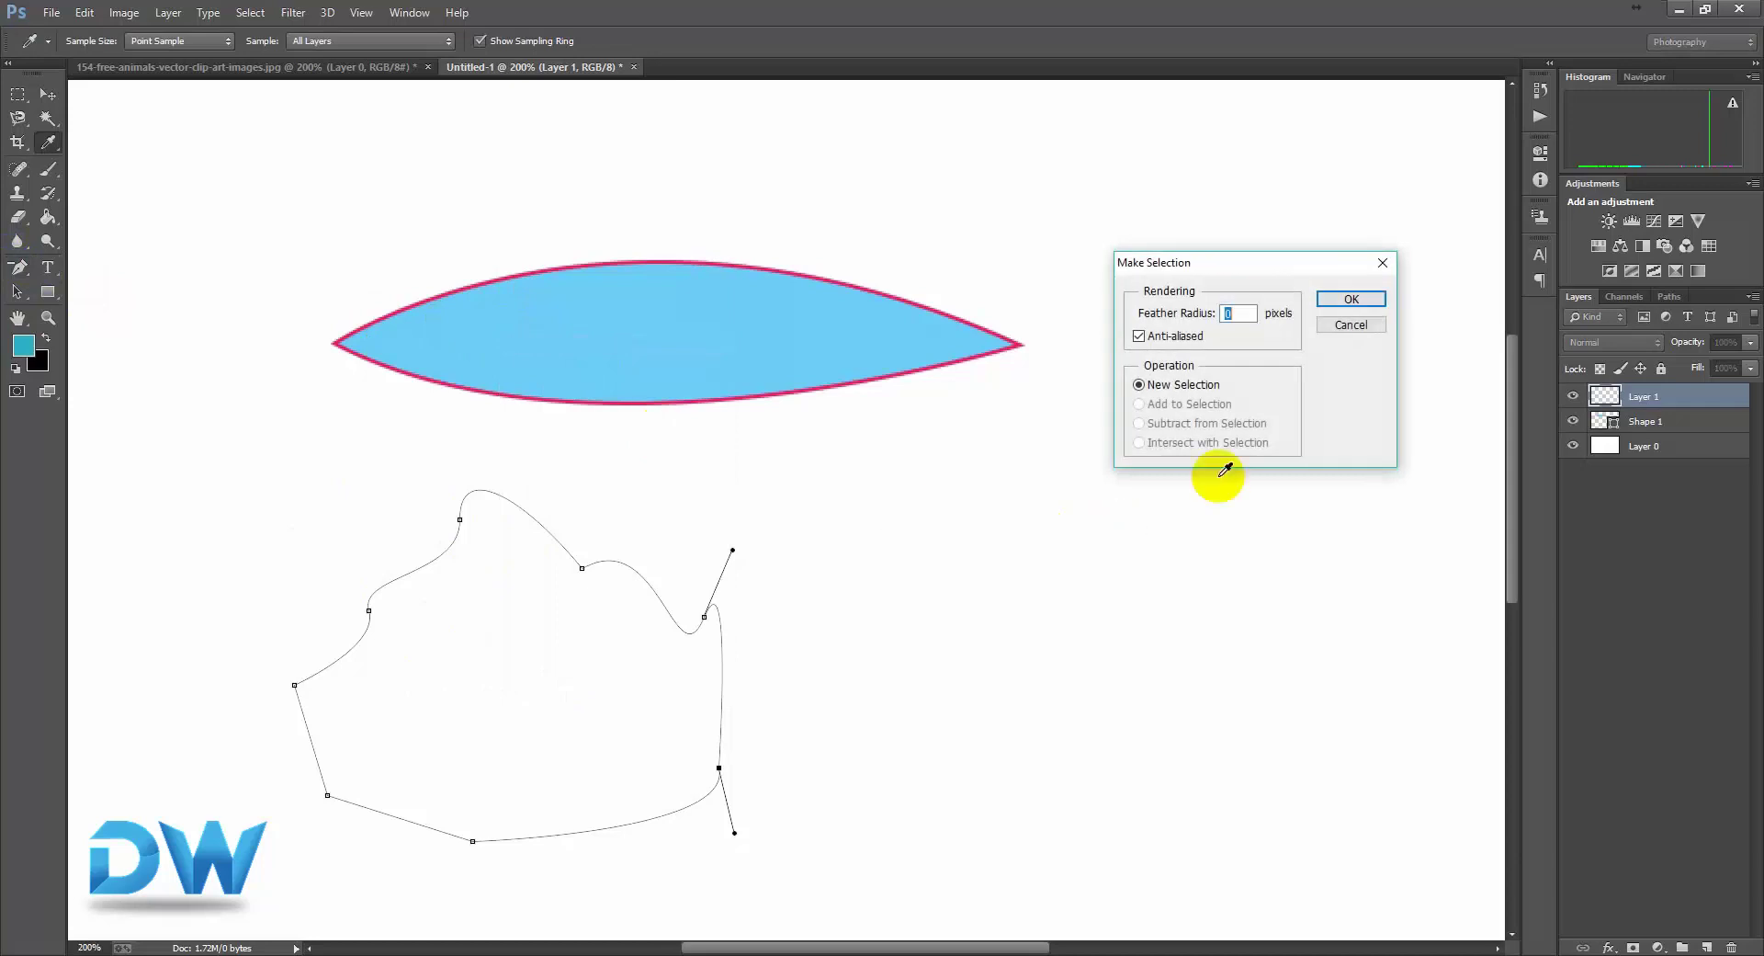
{"action": "left_click", "coordinate": [1228, 314]}
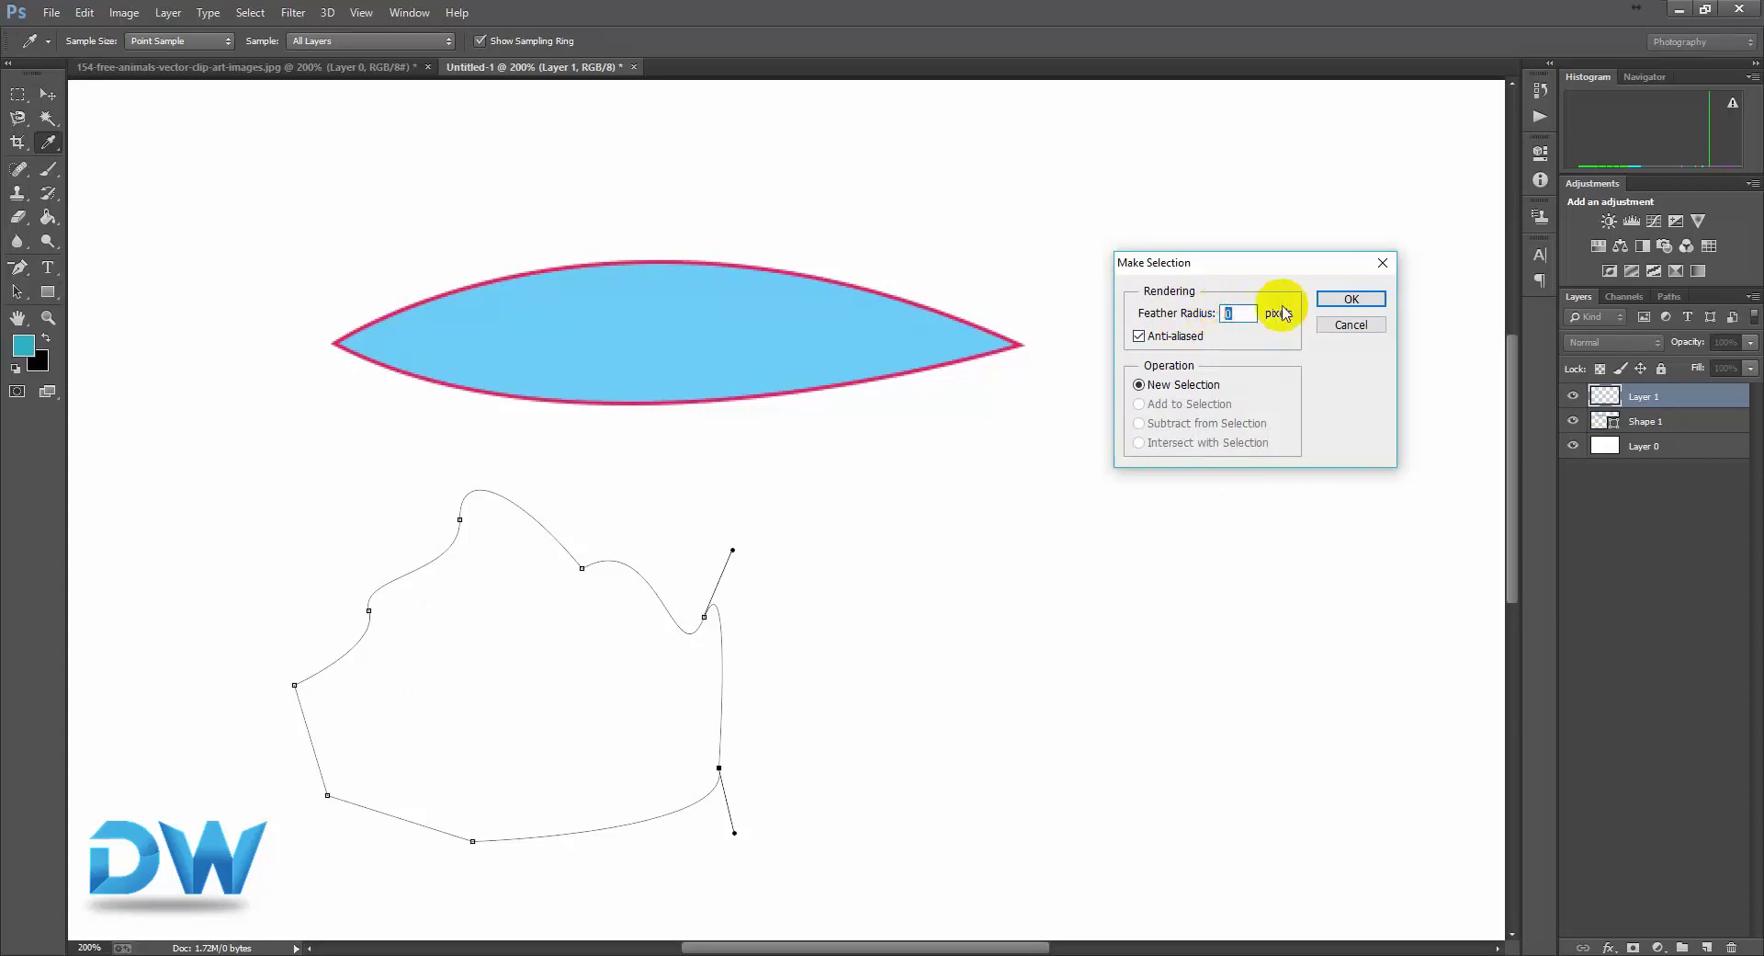
{"action": "left_click", "coordinate": [1327, 299]}
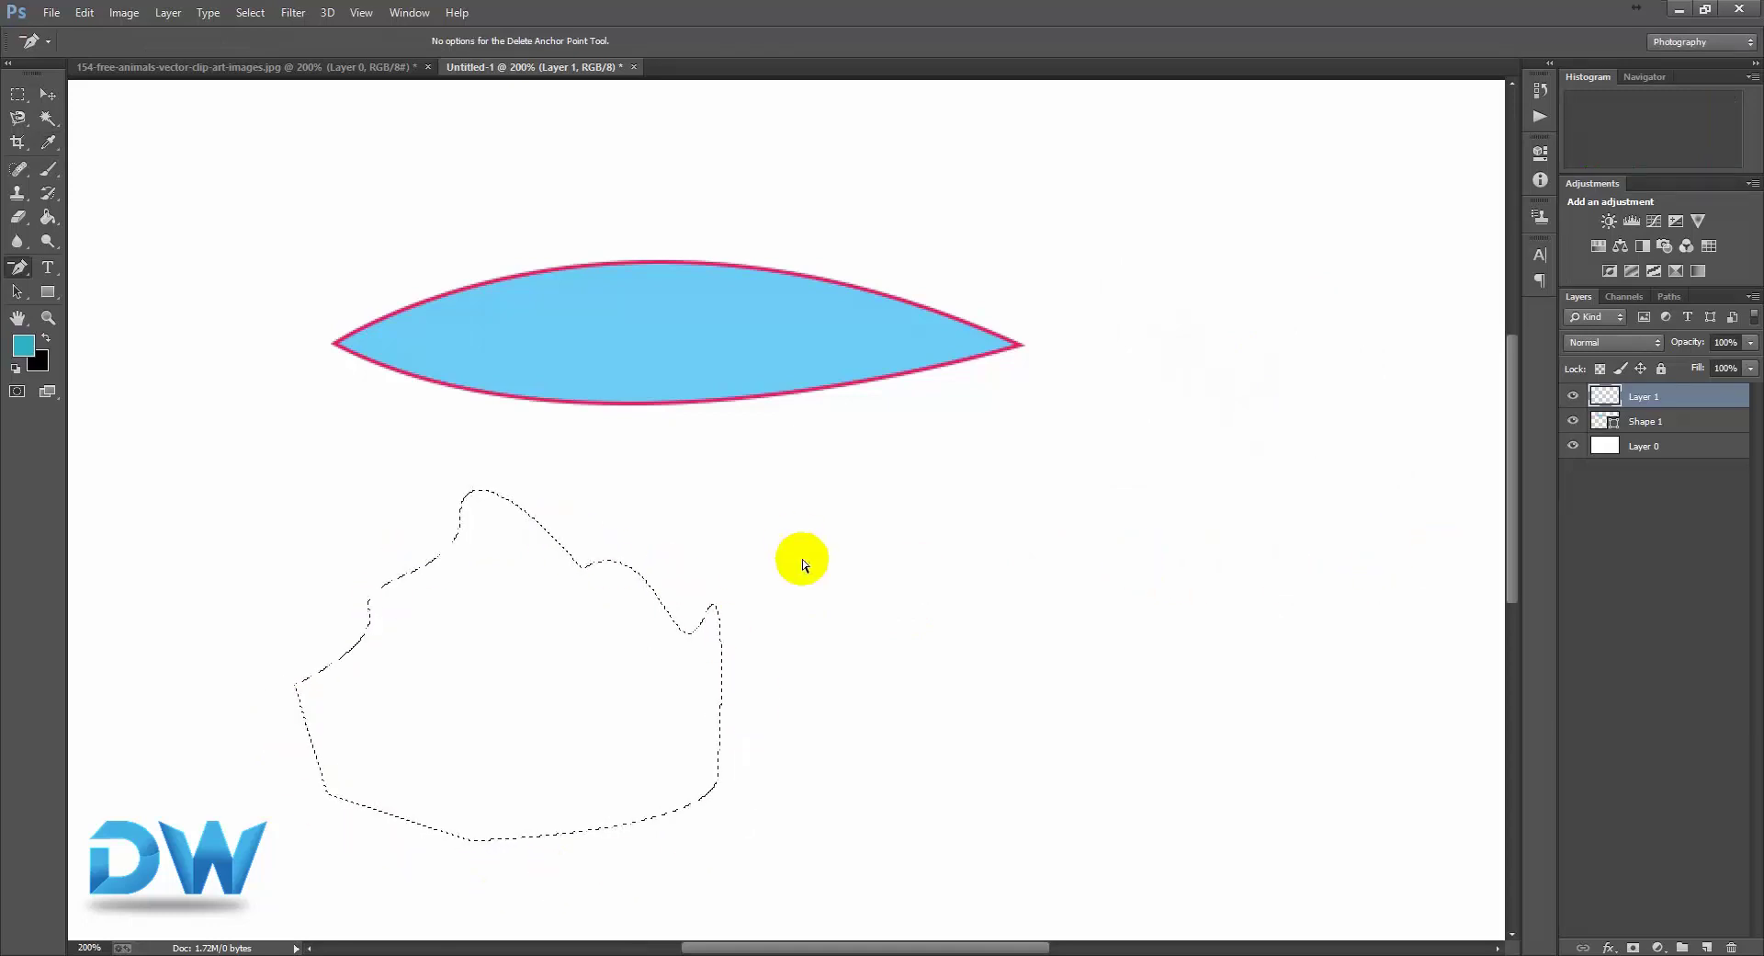
Fill the selection on Layer 1 with the teal foreground colour using the Paint Bucket tool.
{"action": "left_click", "coordinate": [1646, 401]}
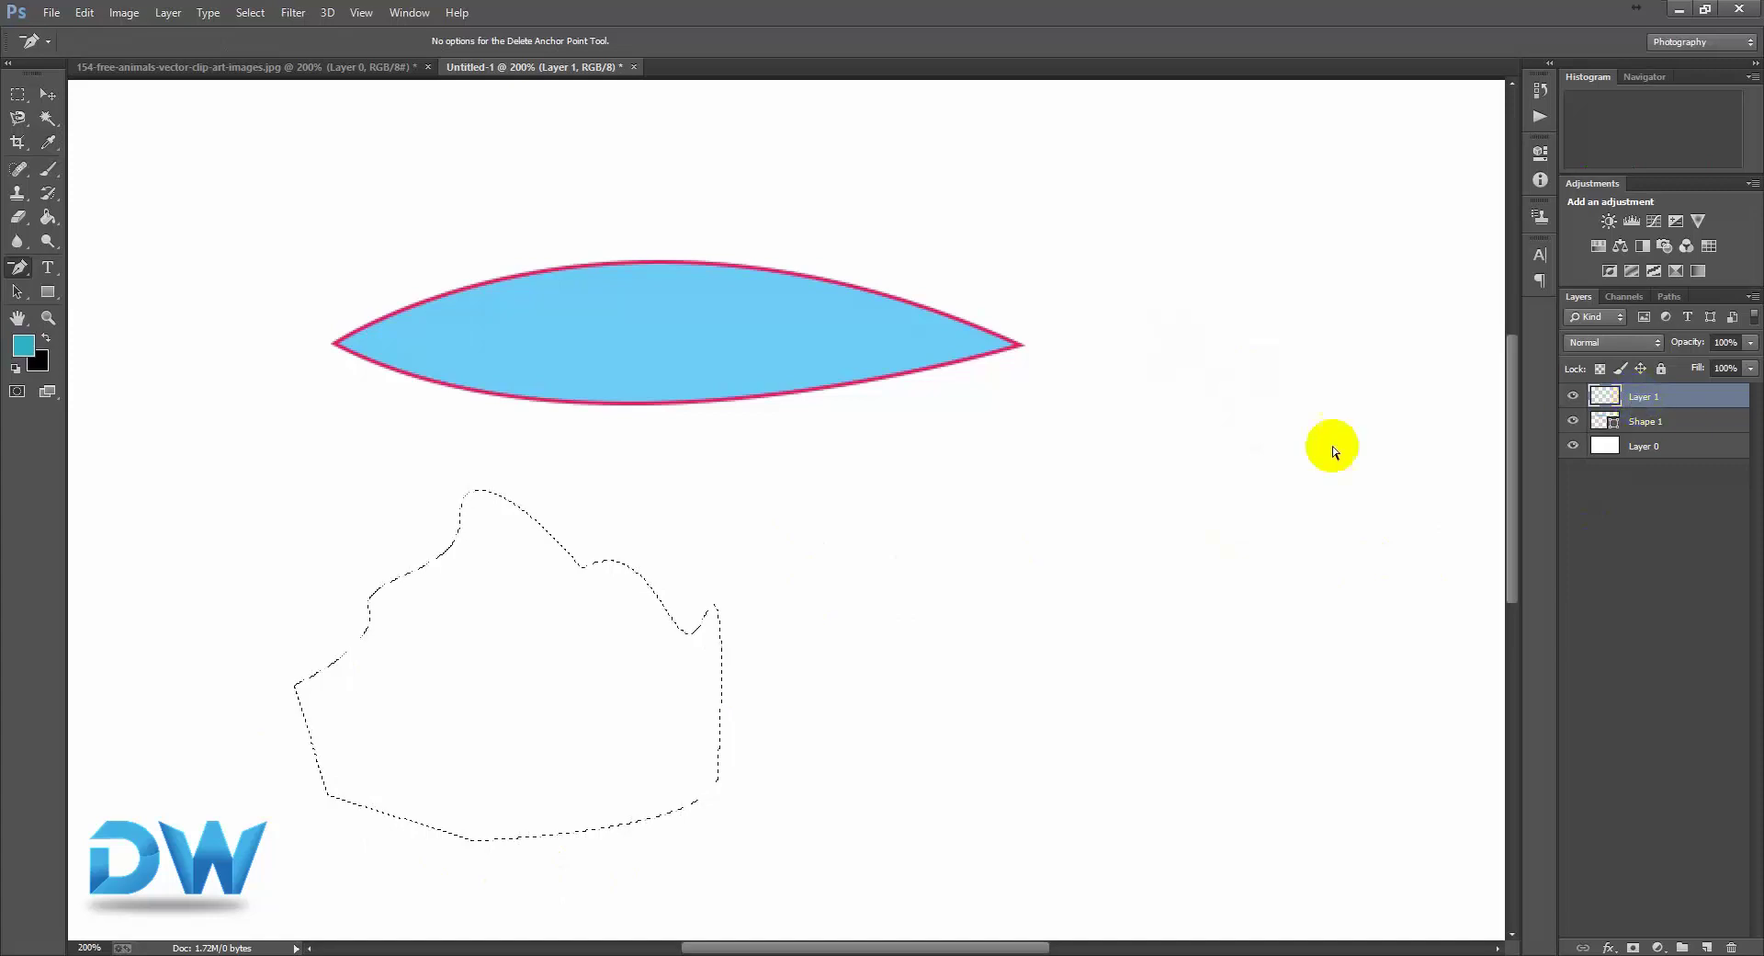
{"action": "left_click", "coordinate": [54, 213]}
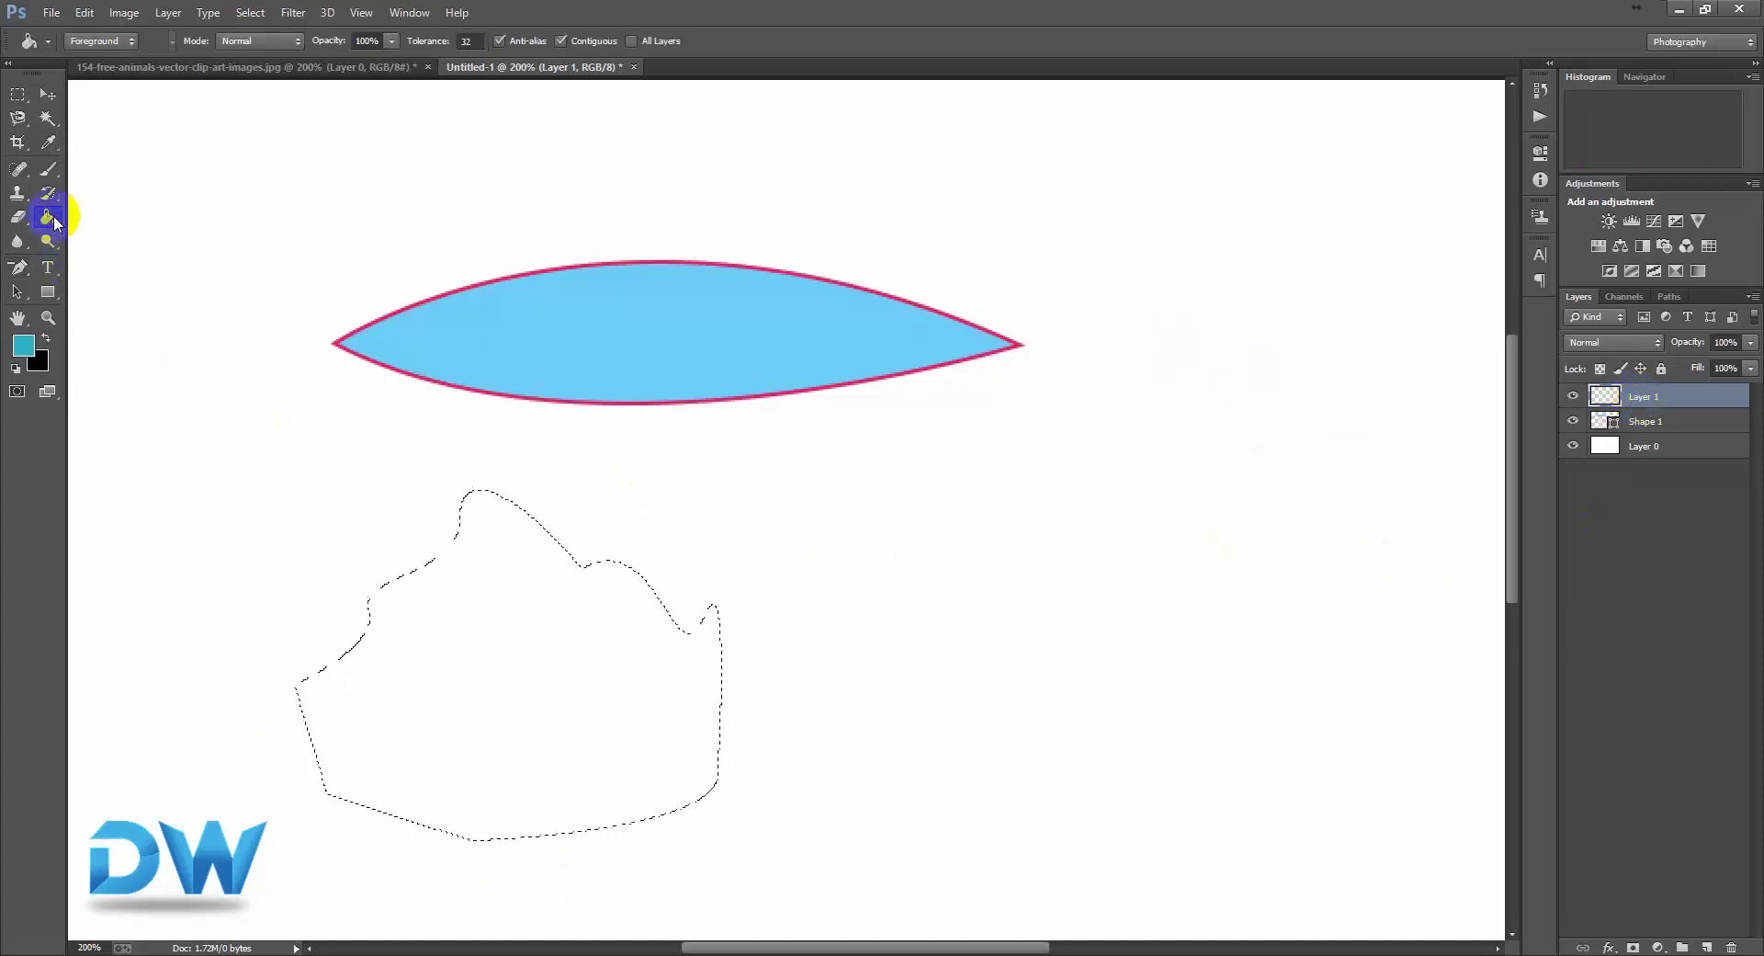
{"action": "left_click", "coordinate": [522, 649]}
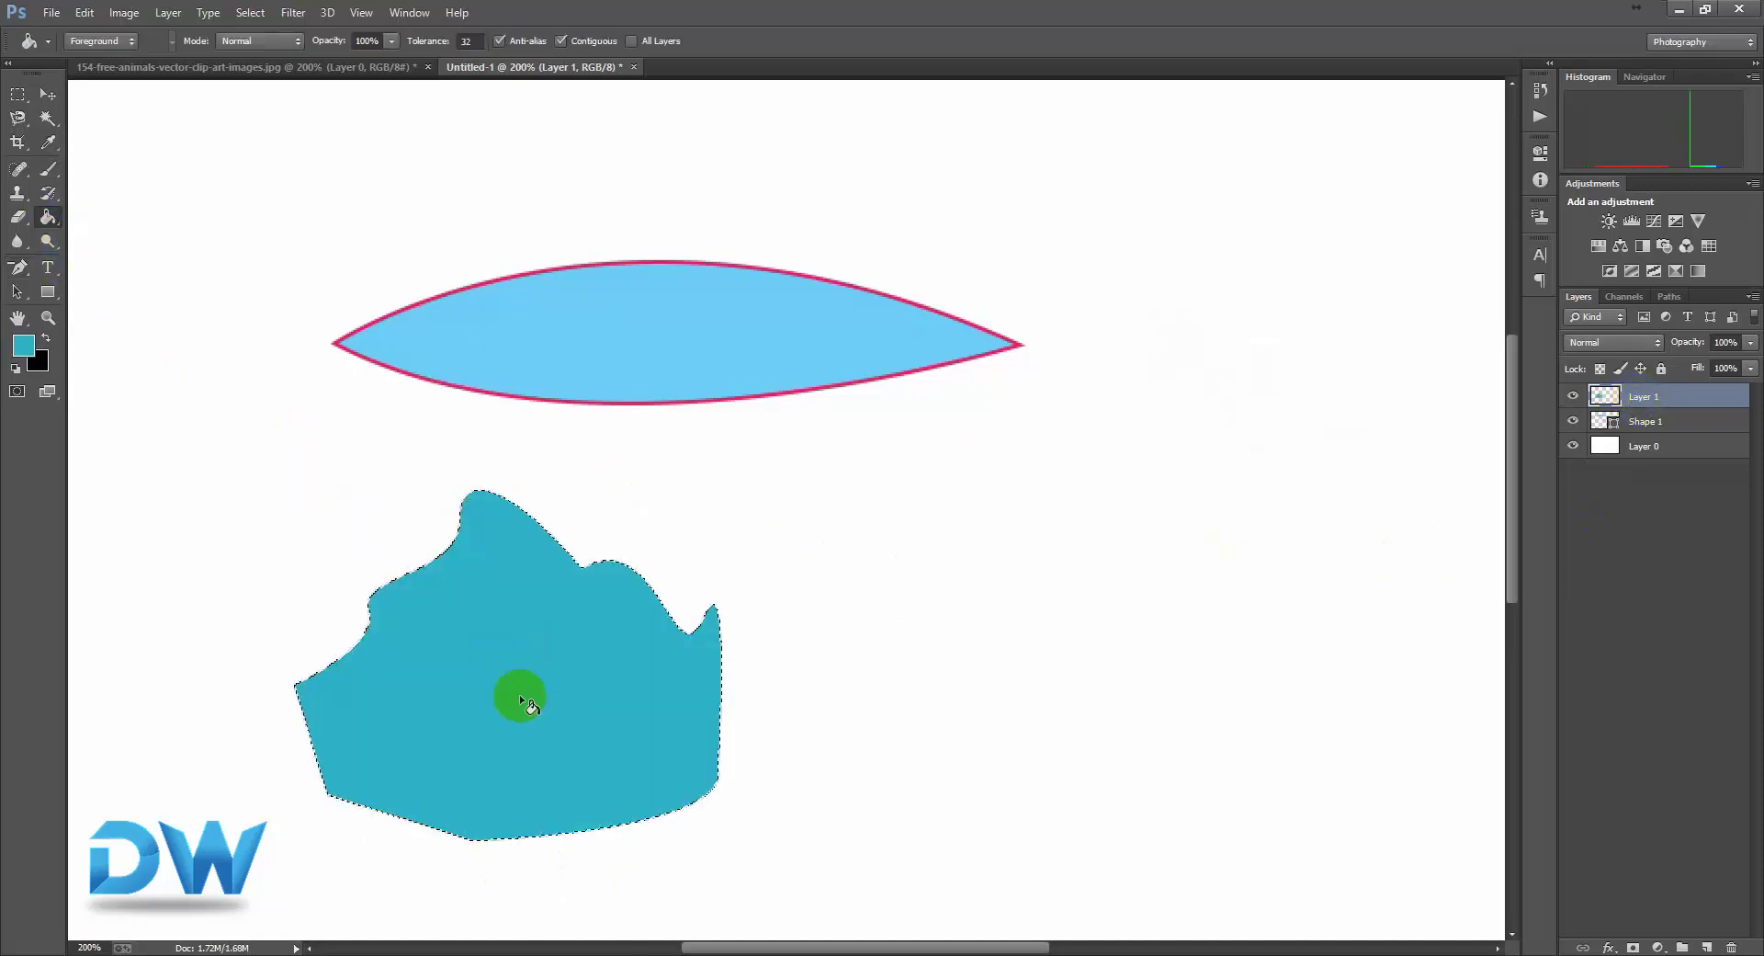
{"action": "left_click", "coordinate": [634, 590]}
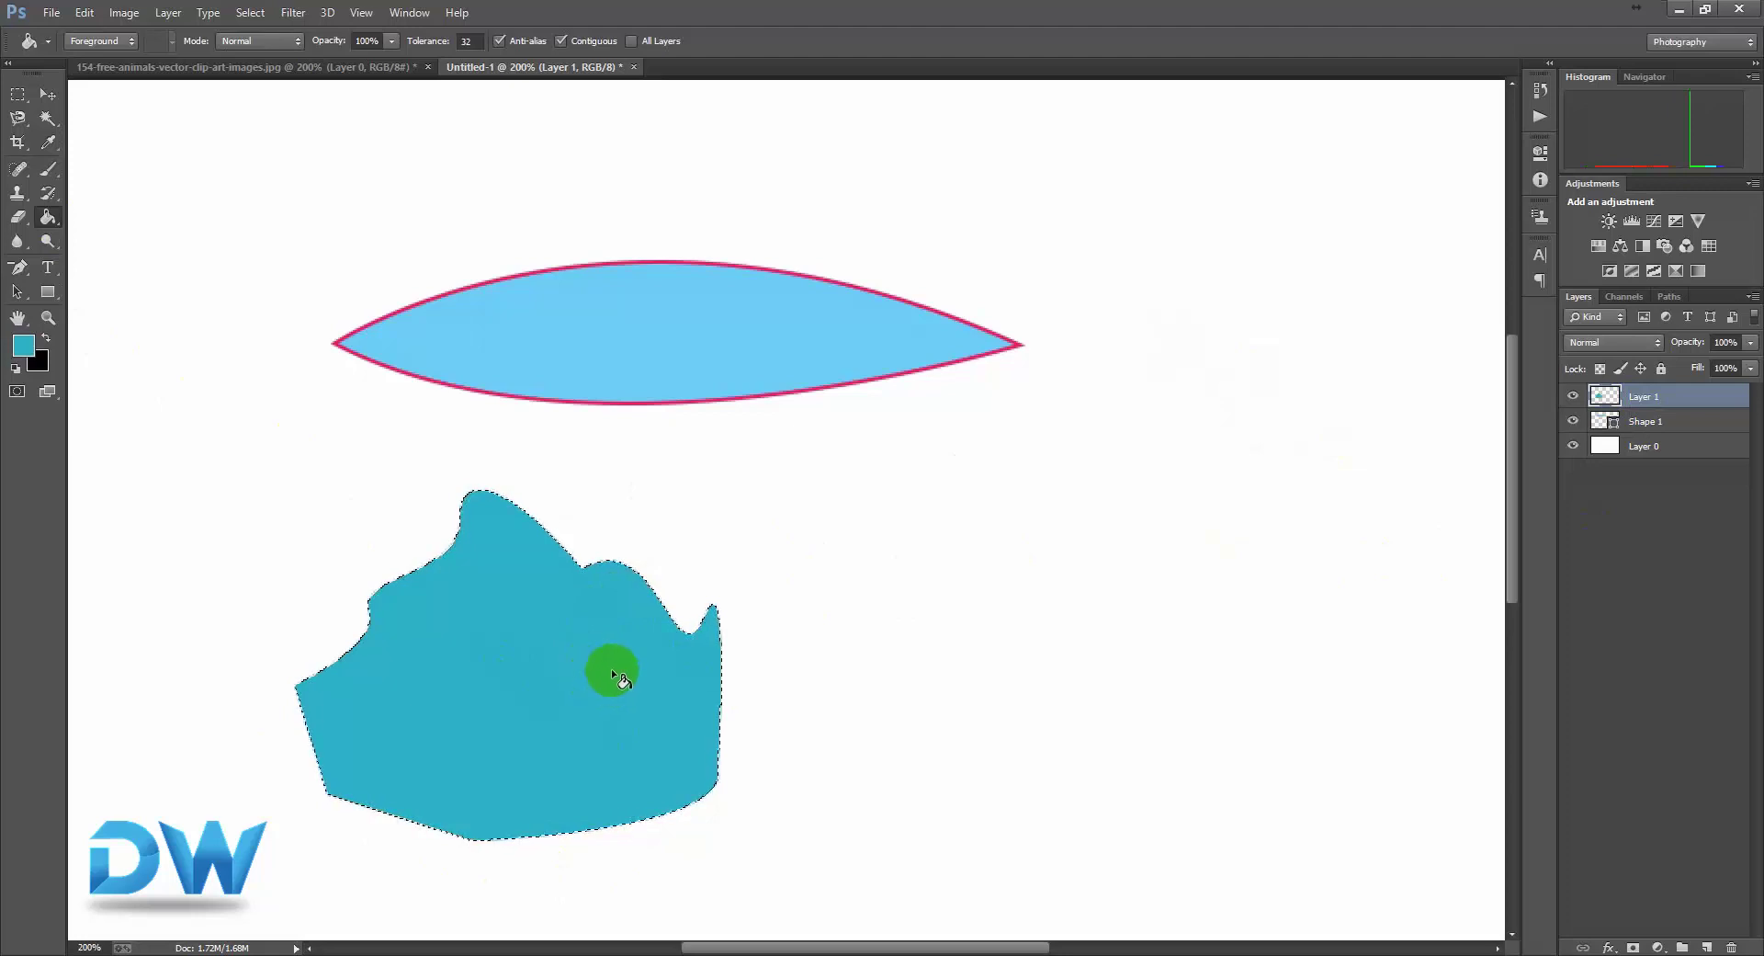
{"action": "left_click", "coordinate": [532, 512]}
{"action": "left_click", "coordinate": [461, 523]}
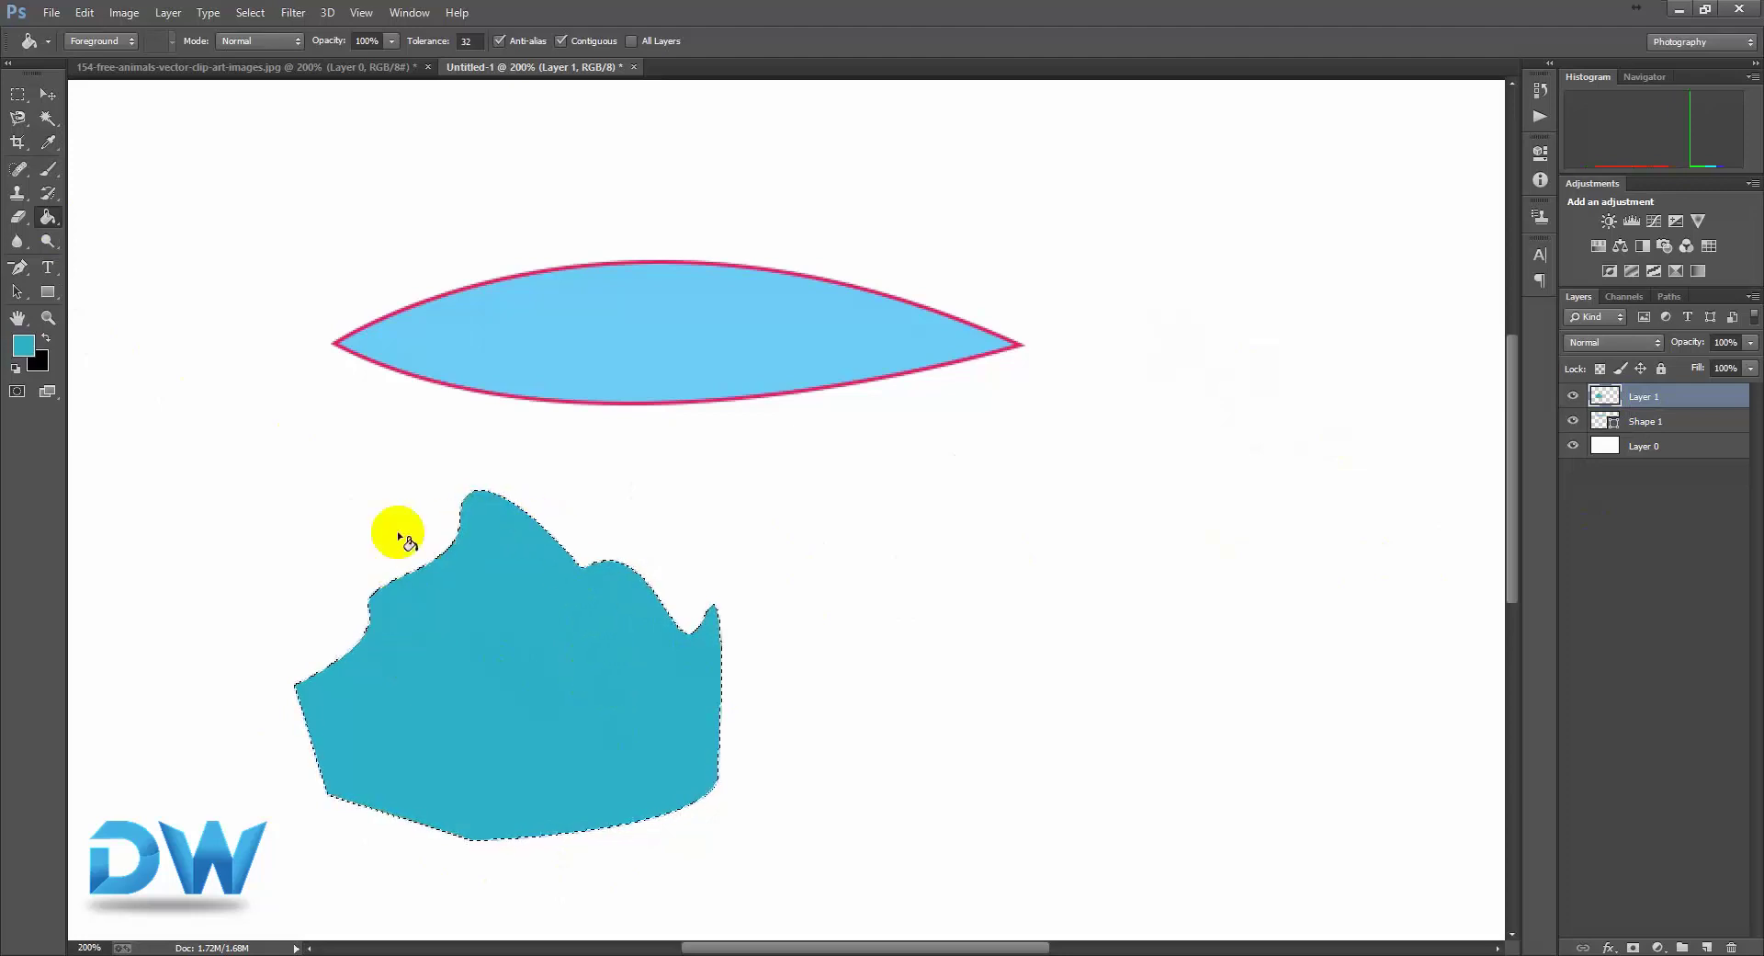
{"action": "left_click", "coordinate": [502, 586]}
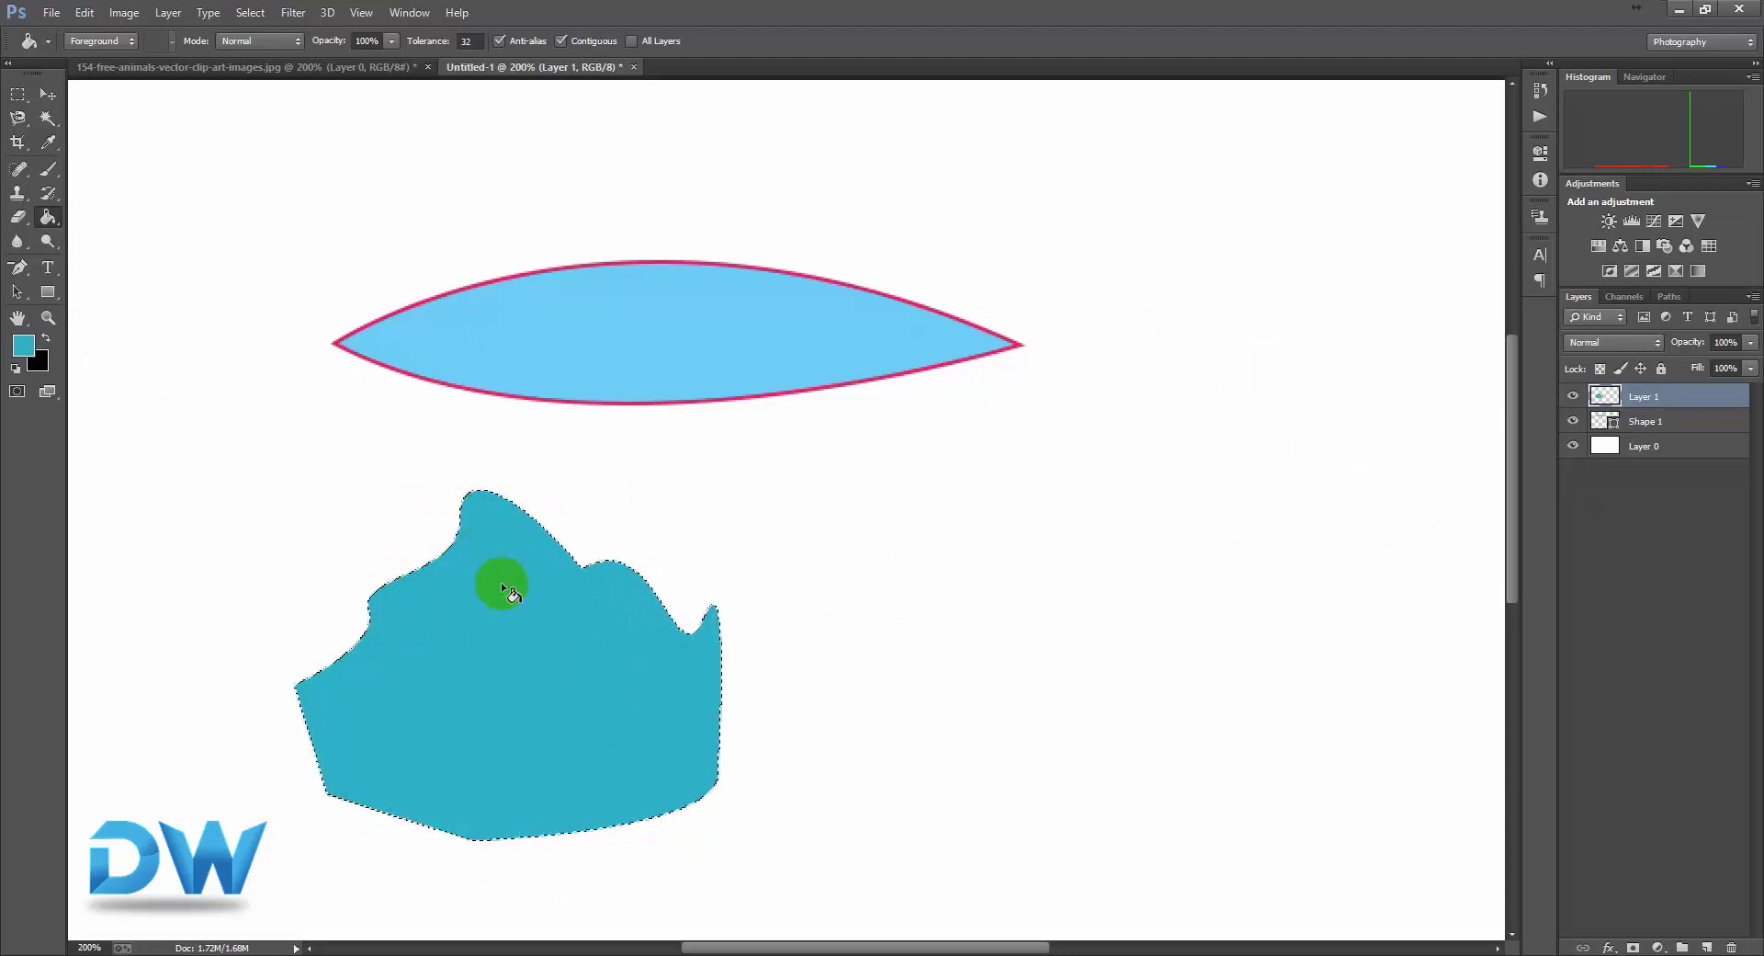
Deselect the filled shape and move it slightly up and to the left on the canvas.
{"action": "left_click", "coordinate": [261, 13]}
{"action": "left_click", "coordinate": [268, 50]}
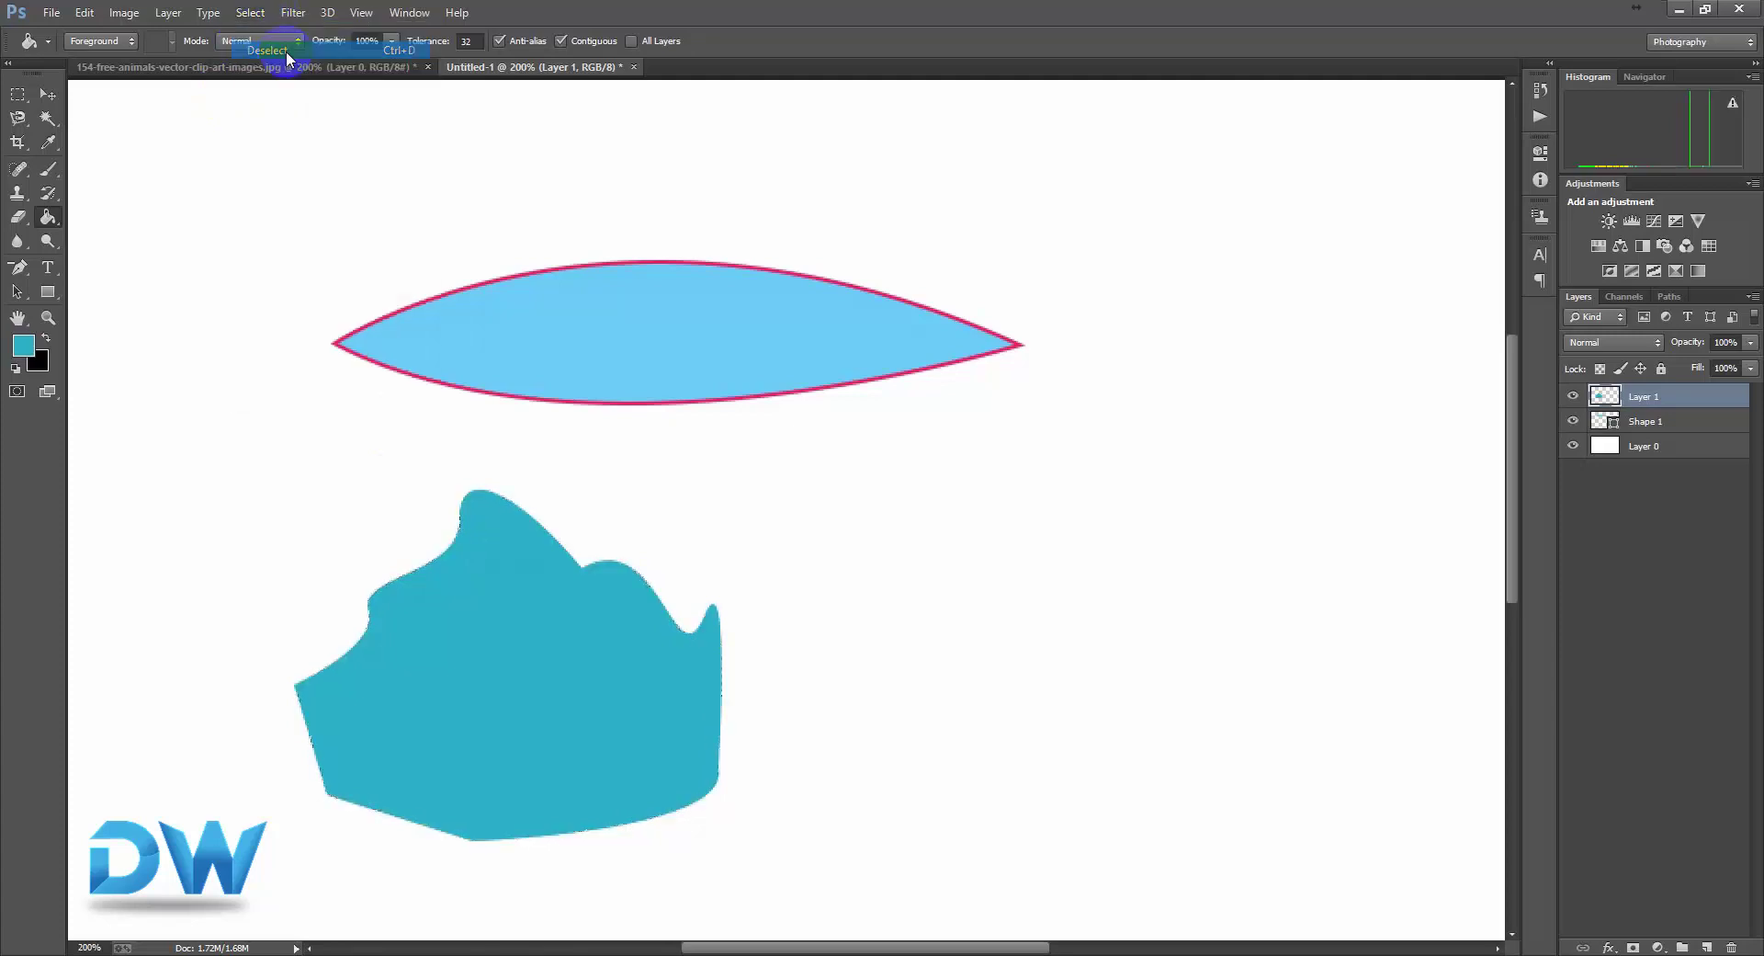
{"action": "left_click", "coordinate": [47, 94]}
{"action": "left_click", "coordinate": [607, 628]}
{"action": "left_click_drag", "start_coordinate": [608, 635], "coordinate": [525, 650]}
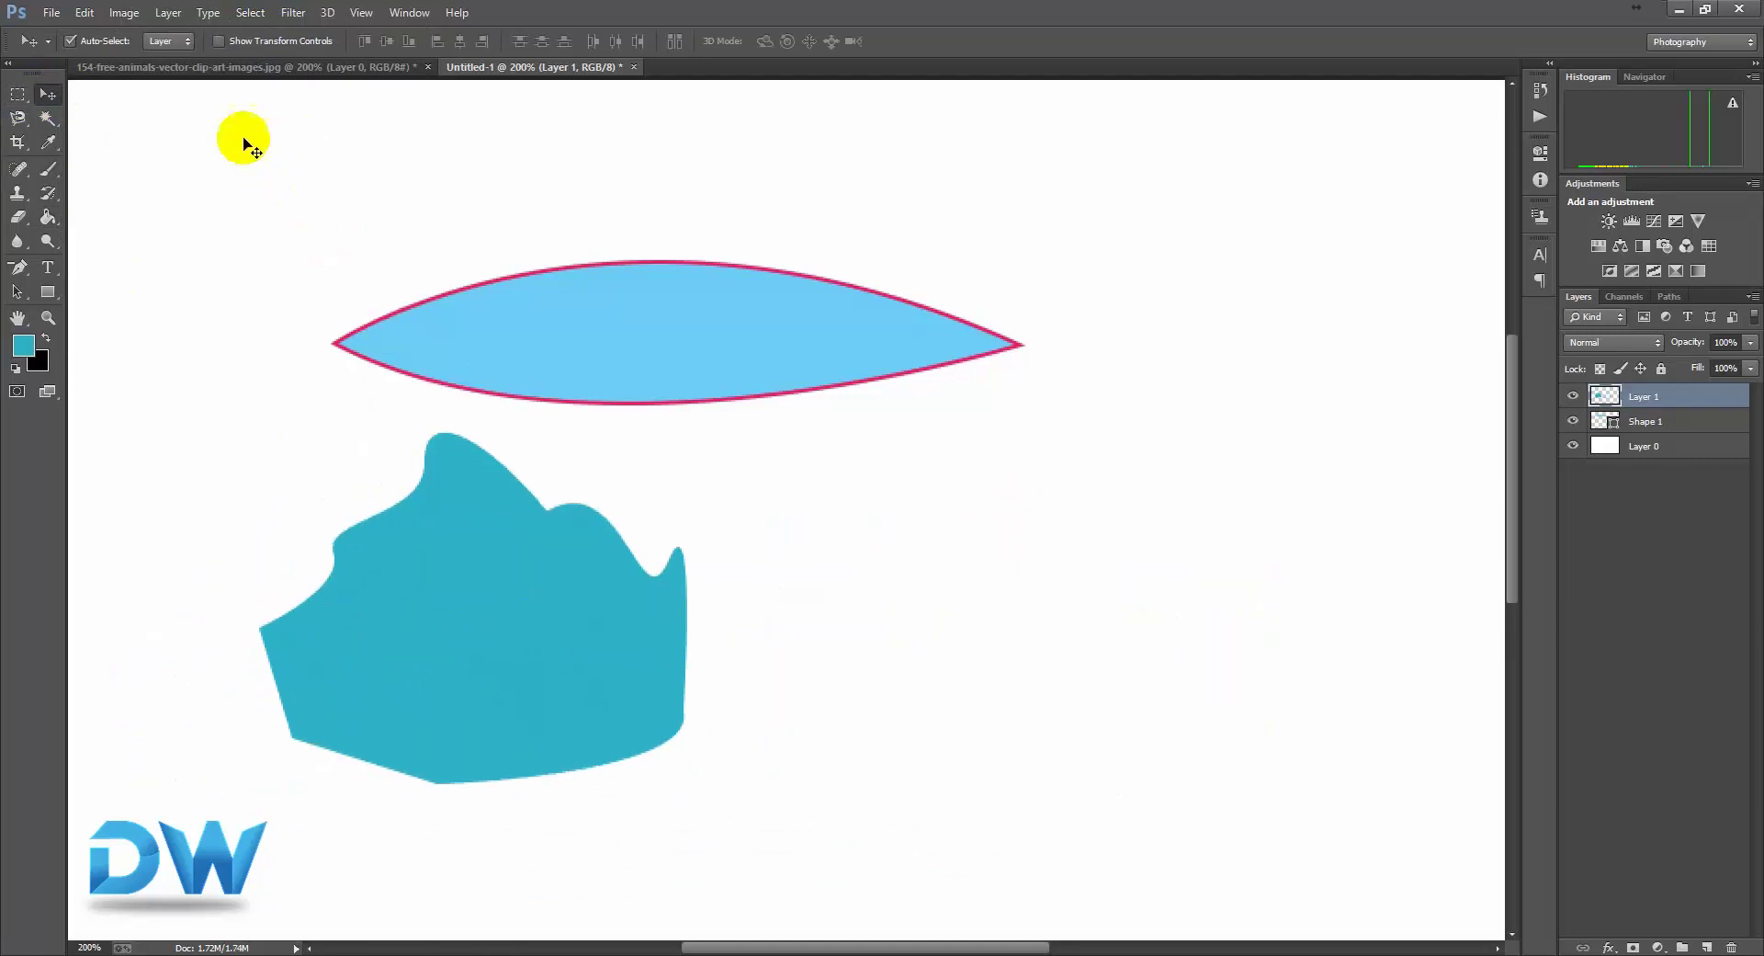
In the animal clip-art image, set the Pen tool to Shape mode with no fill and a 1 pt stroke for the rhino.
{"action": "left_click", "coordinate": [224, 67]}
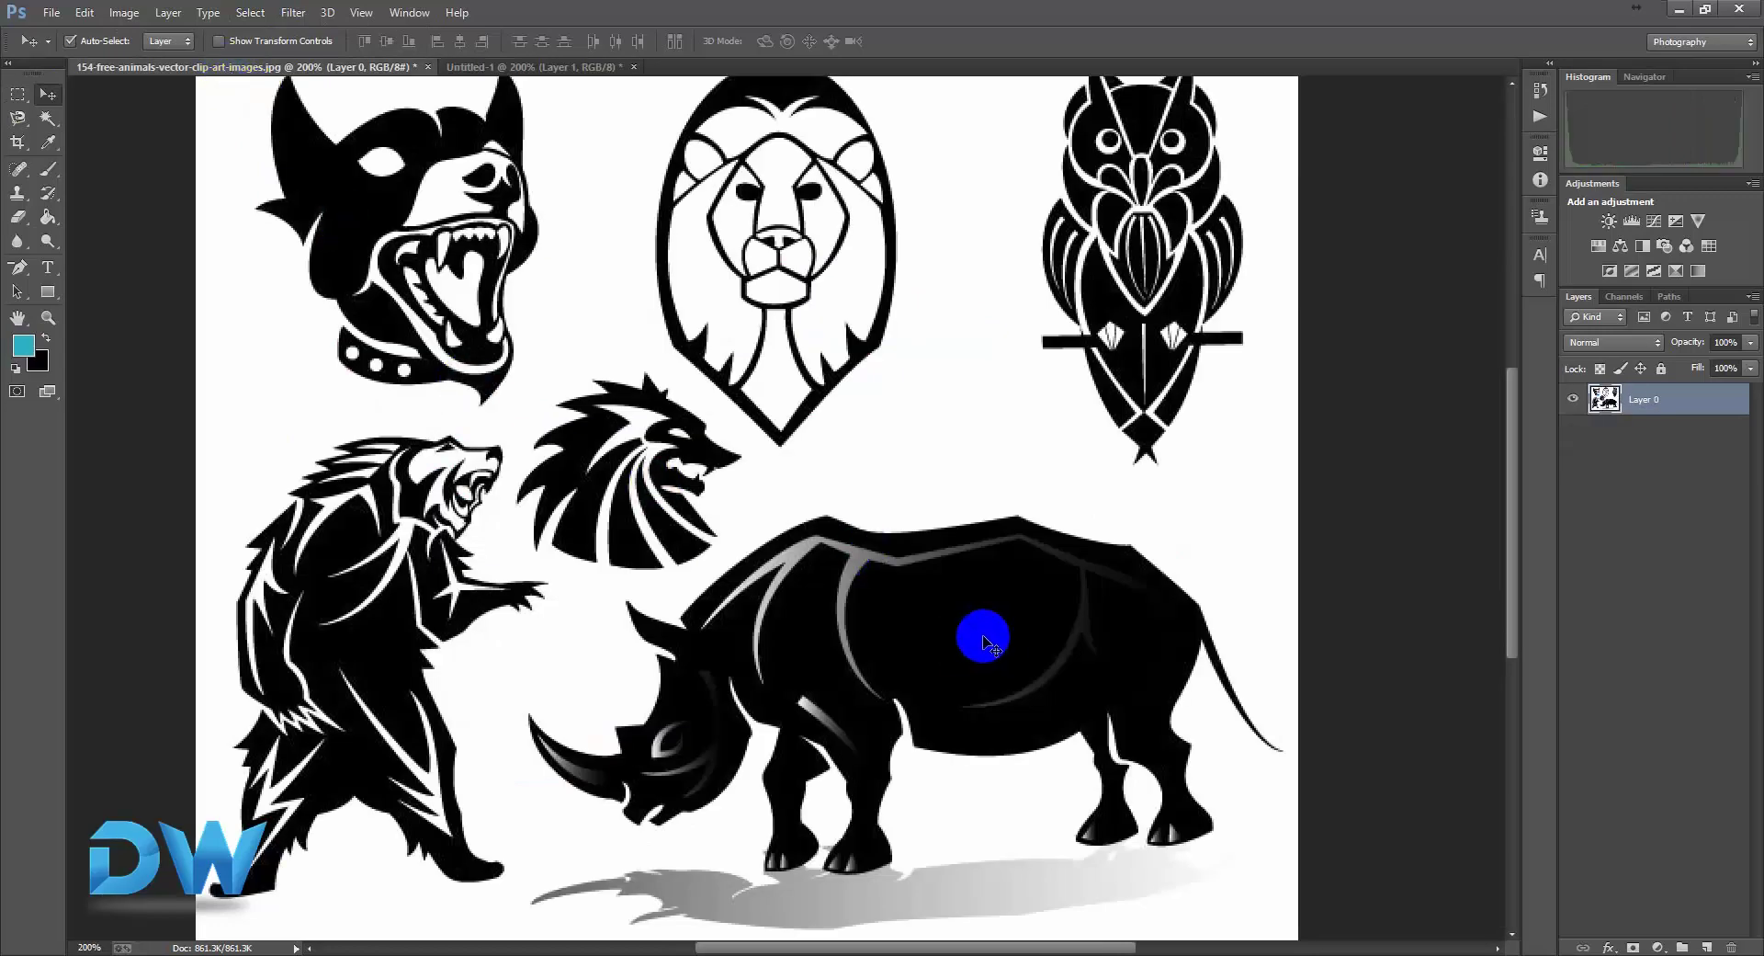
{"action": "left_click", "coordinate": [884, 677]}
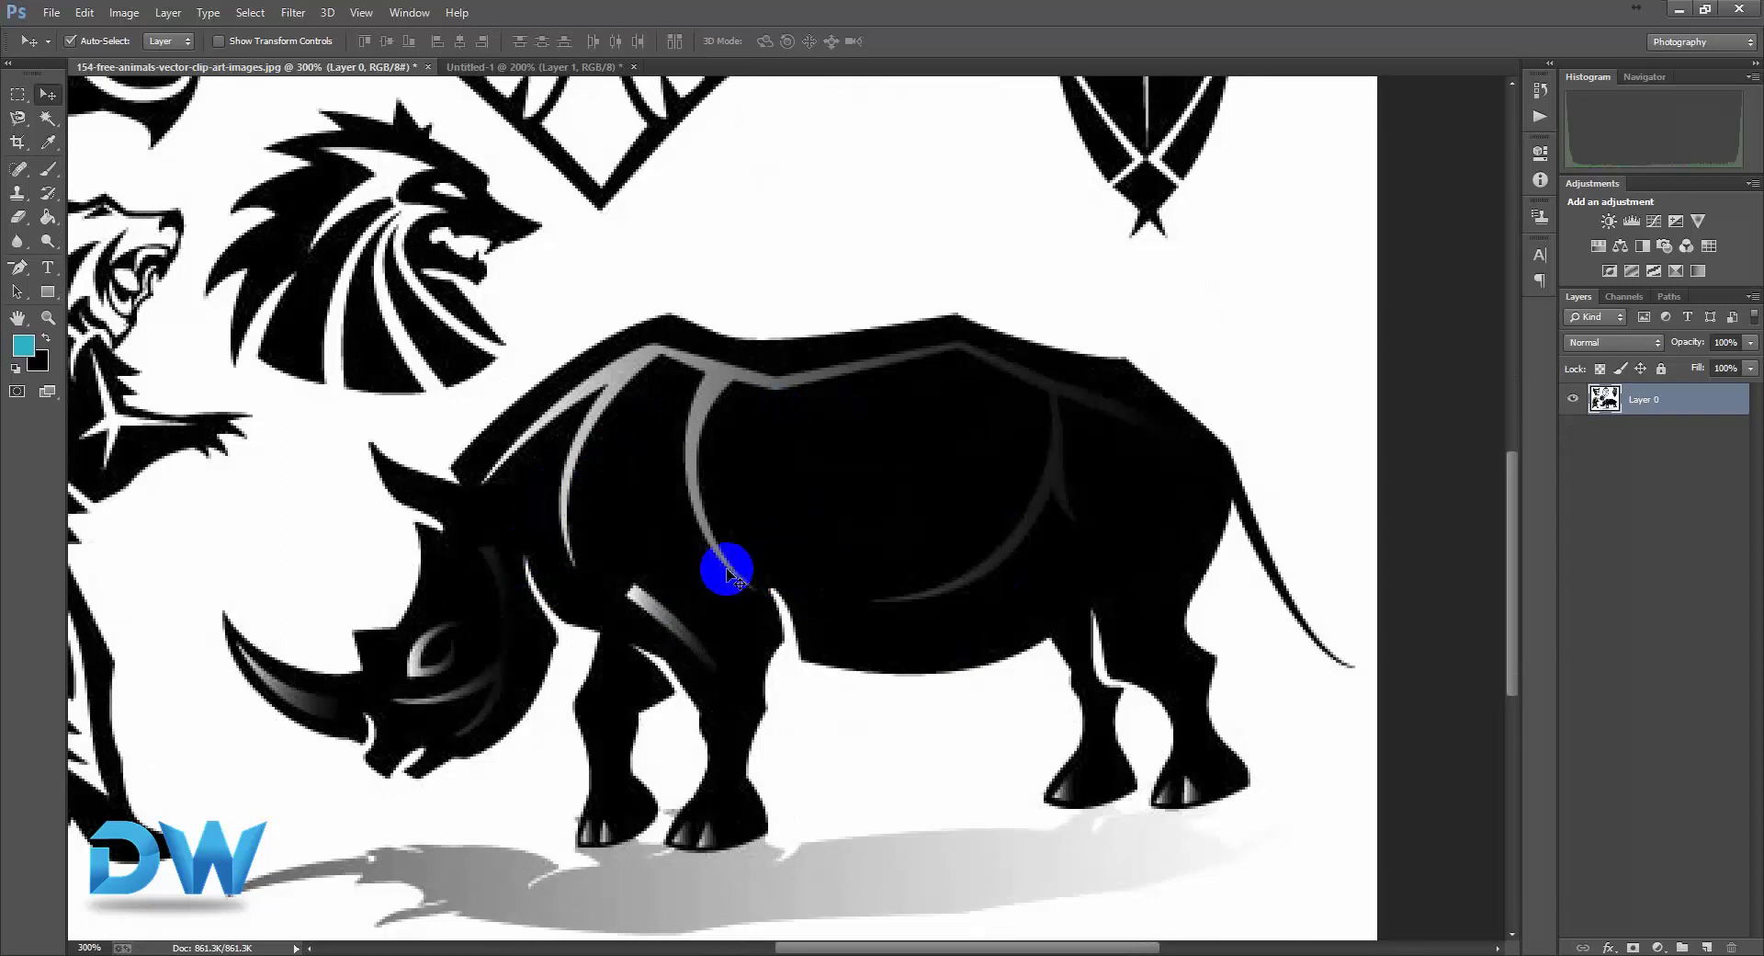
{"action": "left_click", "coordinate": [18, 268]}
{"action": "left_click", "coordinate": [79, 267]}
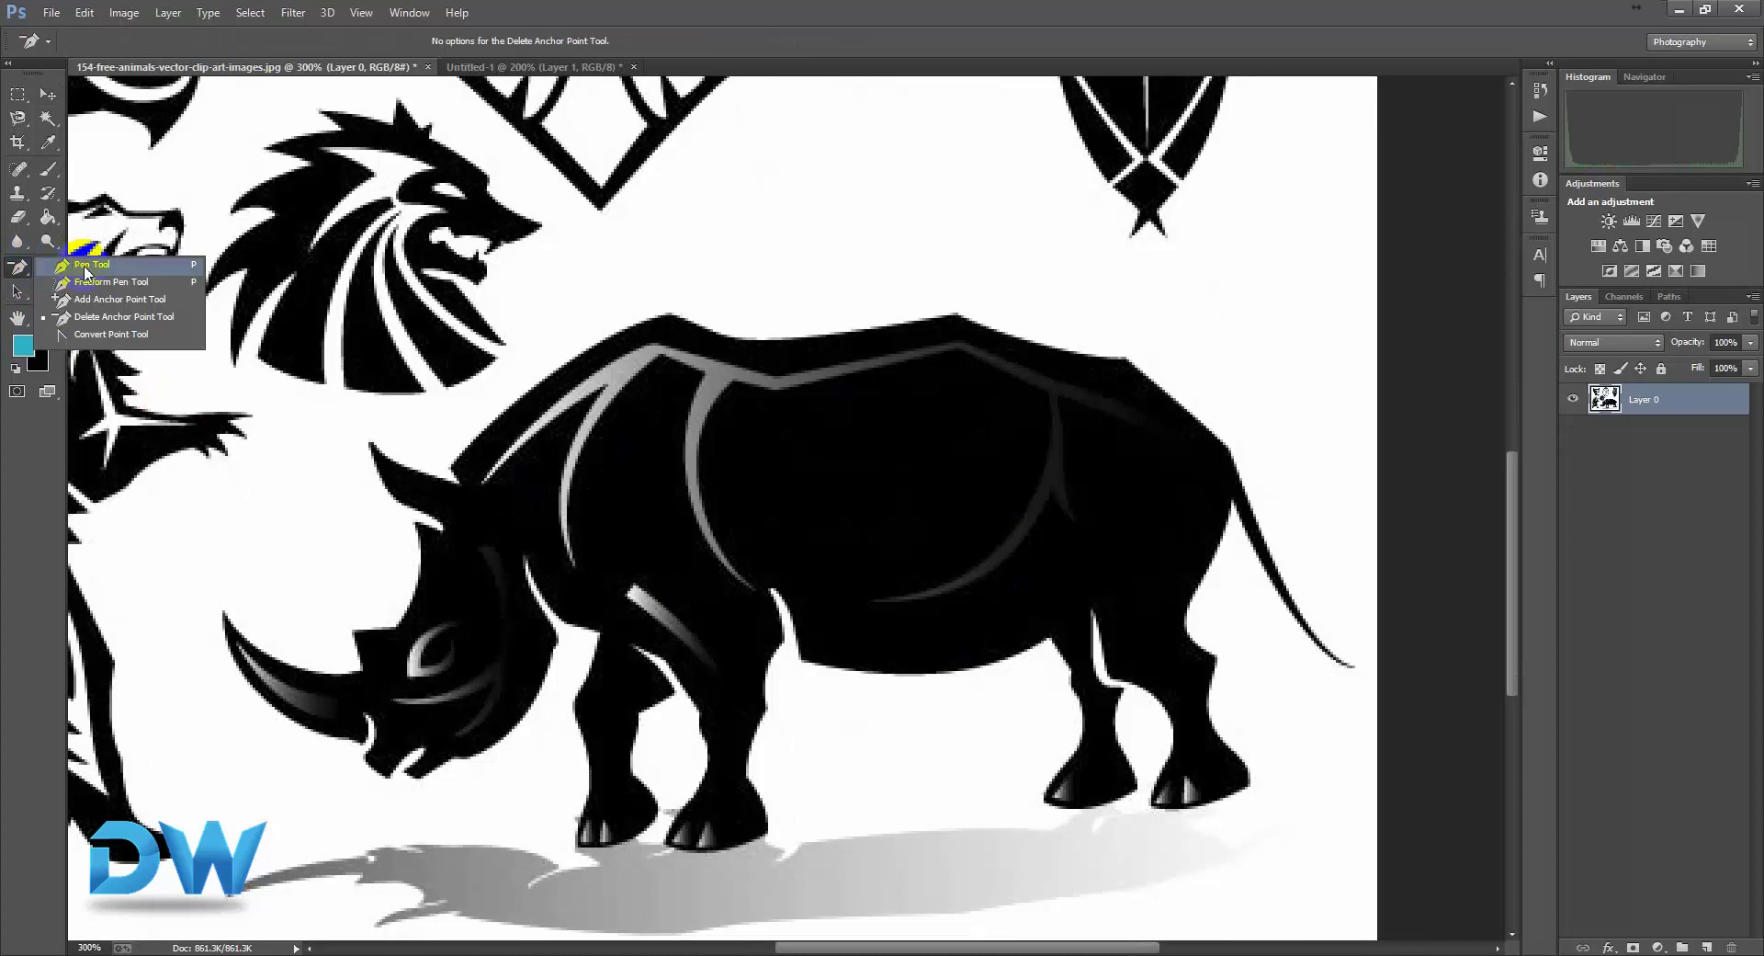
{"action": "left_click", "coordinate": [109, 44]}
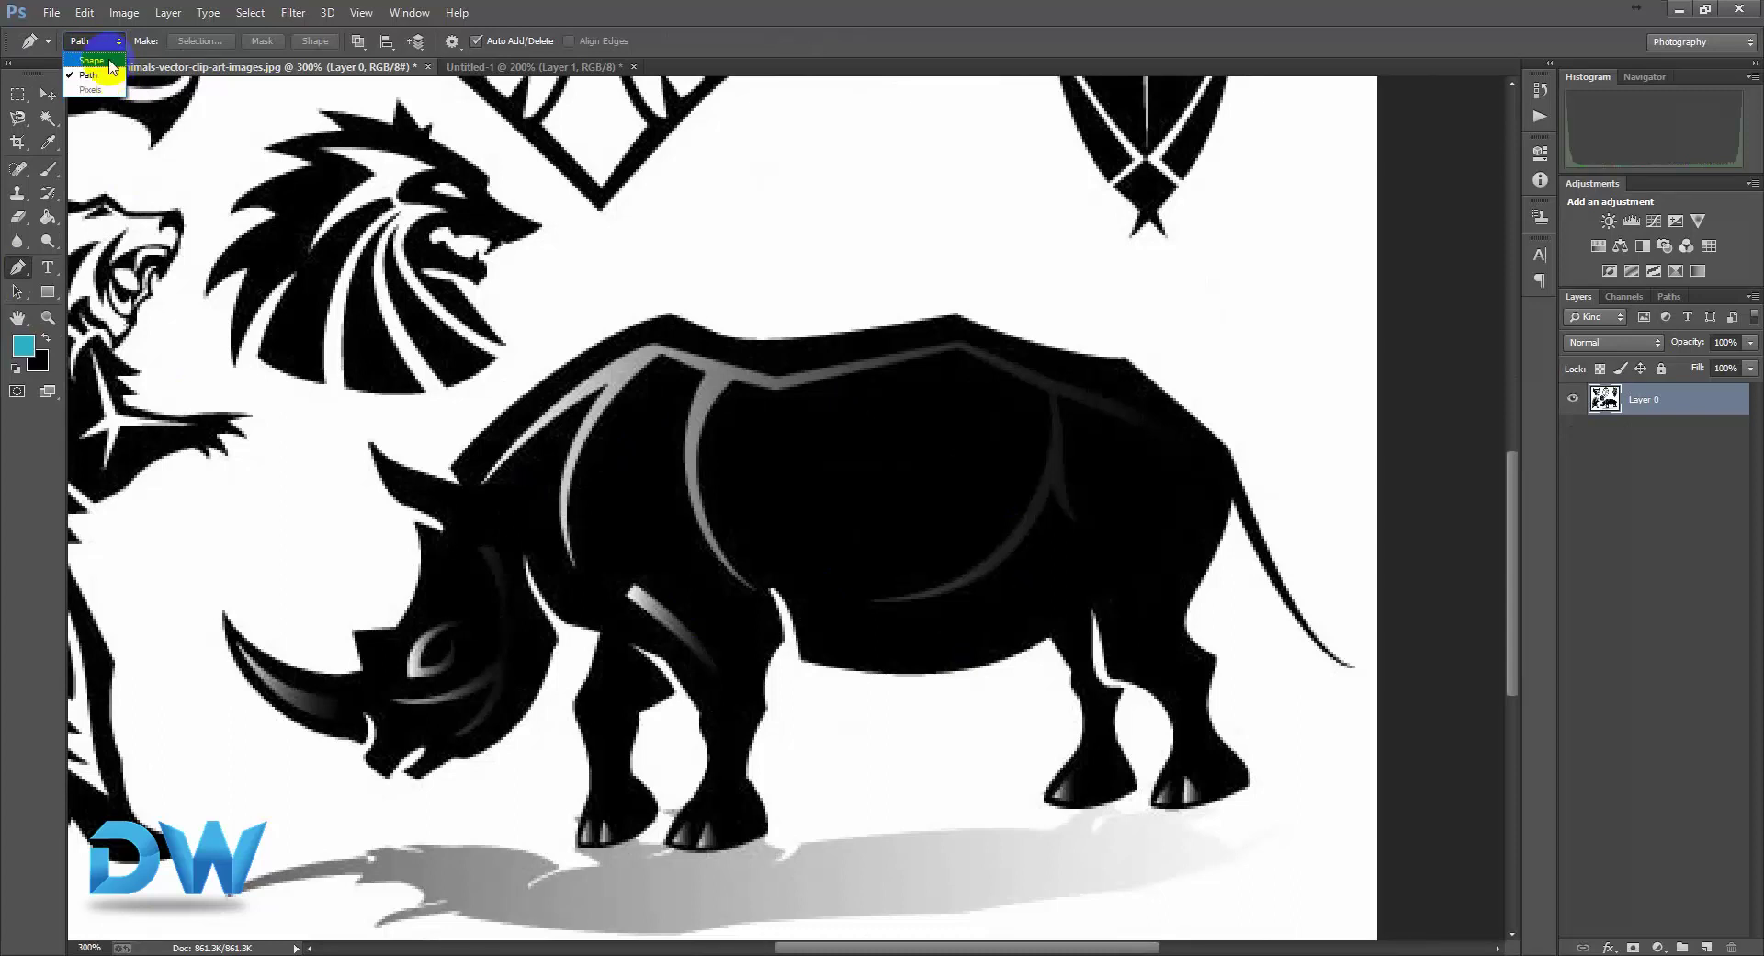
{"action": "left_click", "coordinate": [111, 60]}
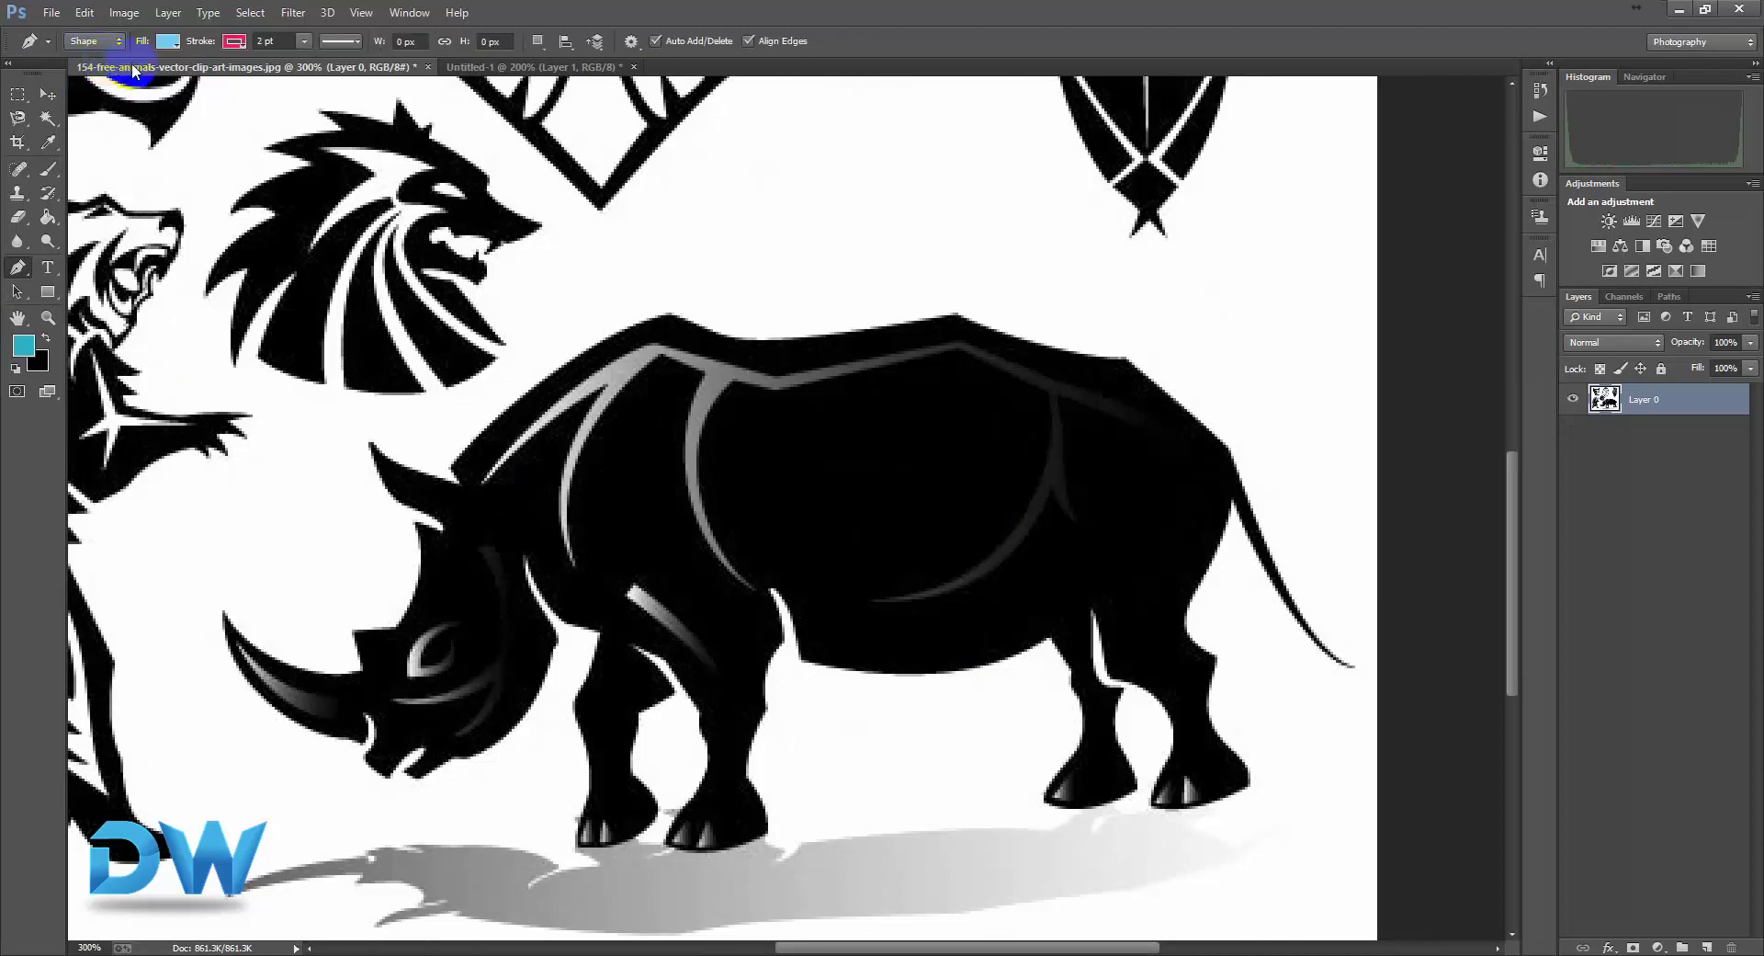
{"action": "left_click", "coordinate": [168, 41]}
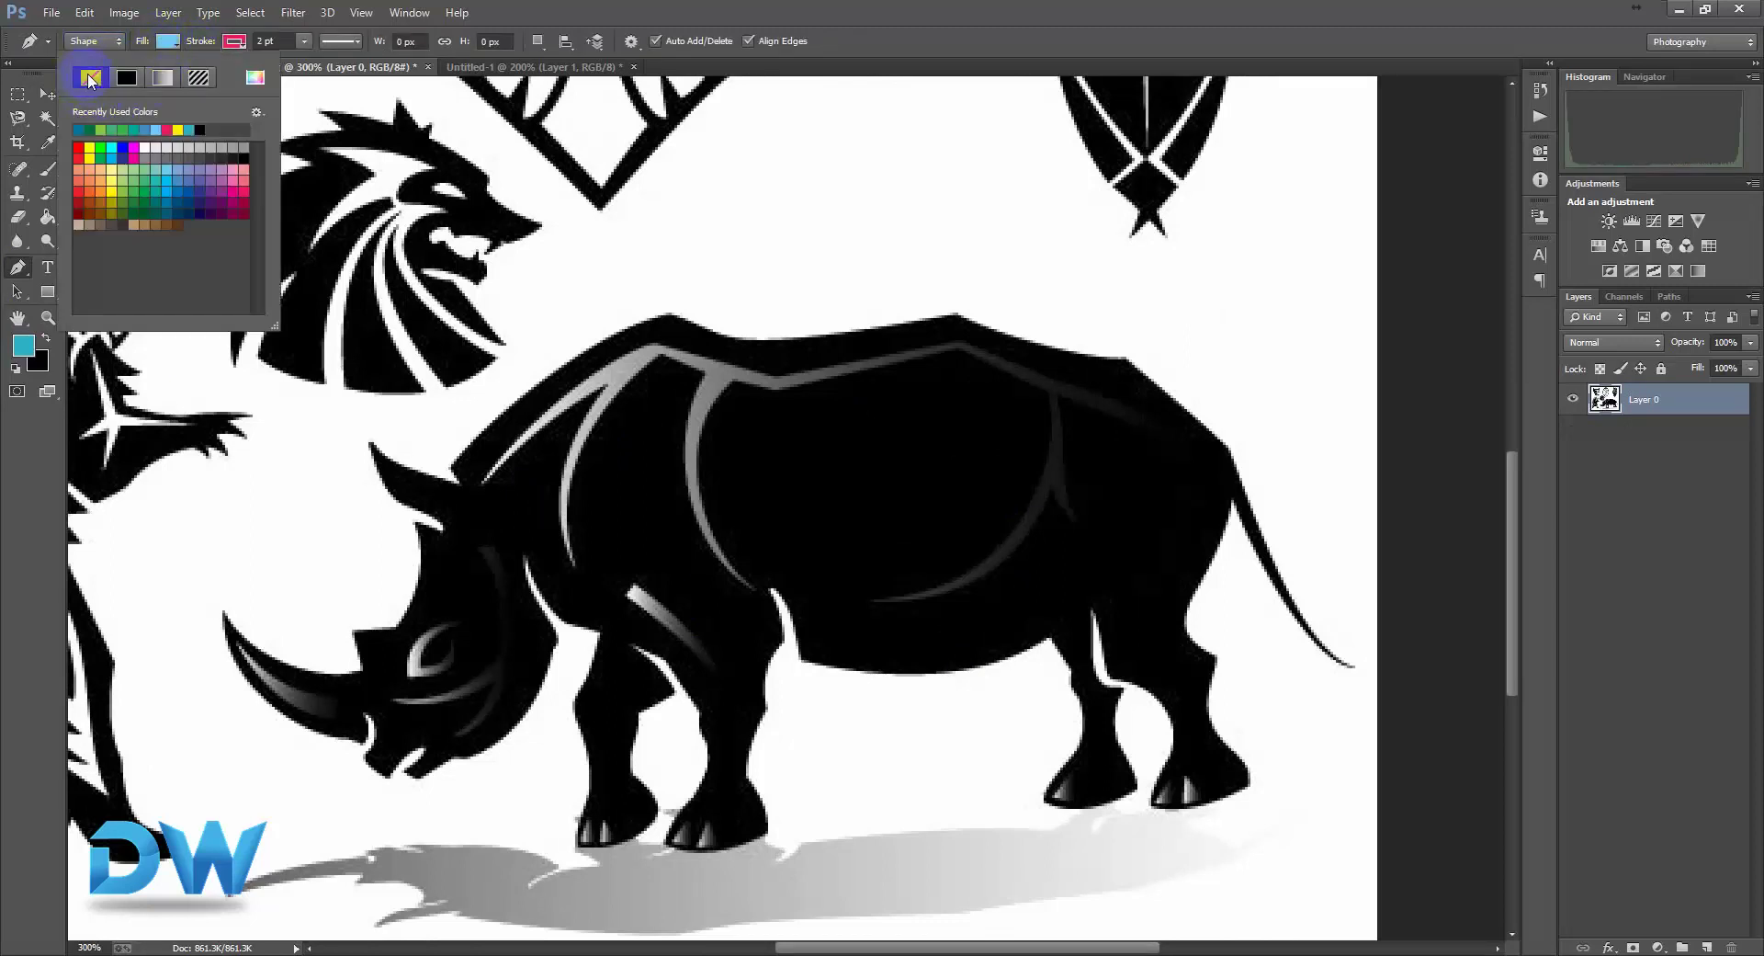
{"action": "left_click", "coordinate": [232, 42]}
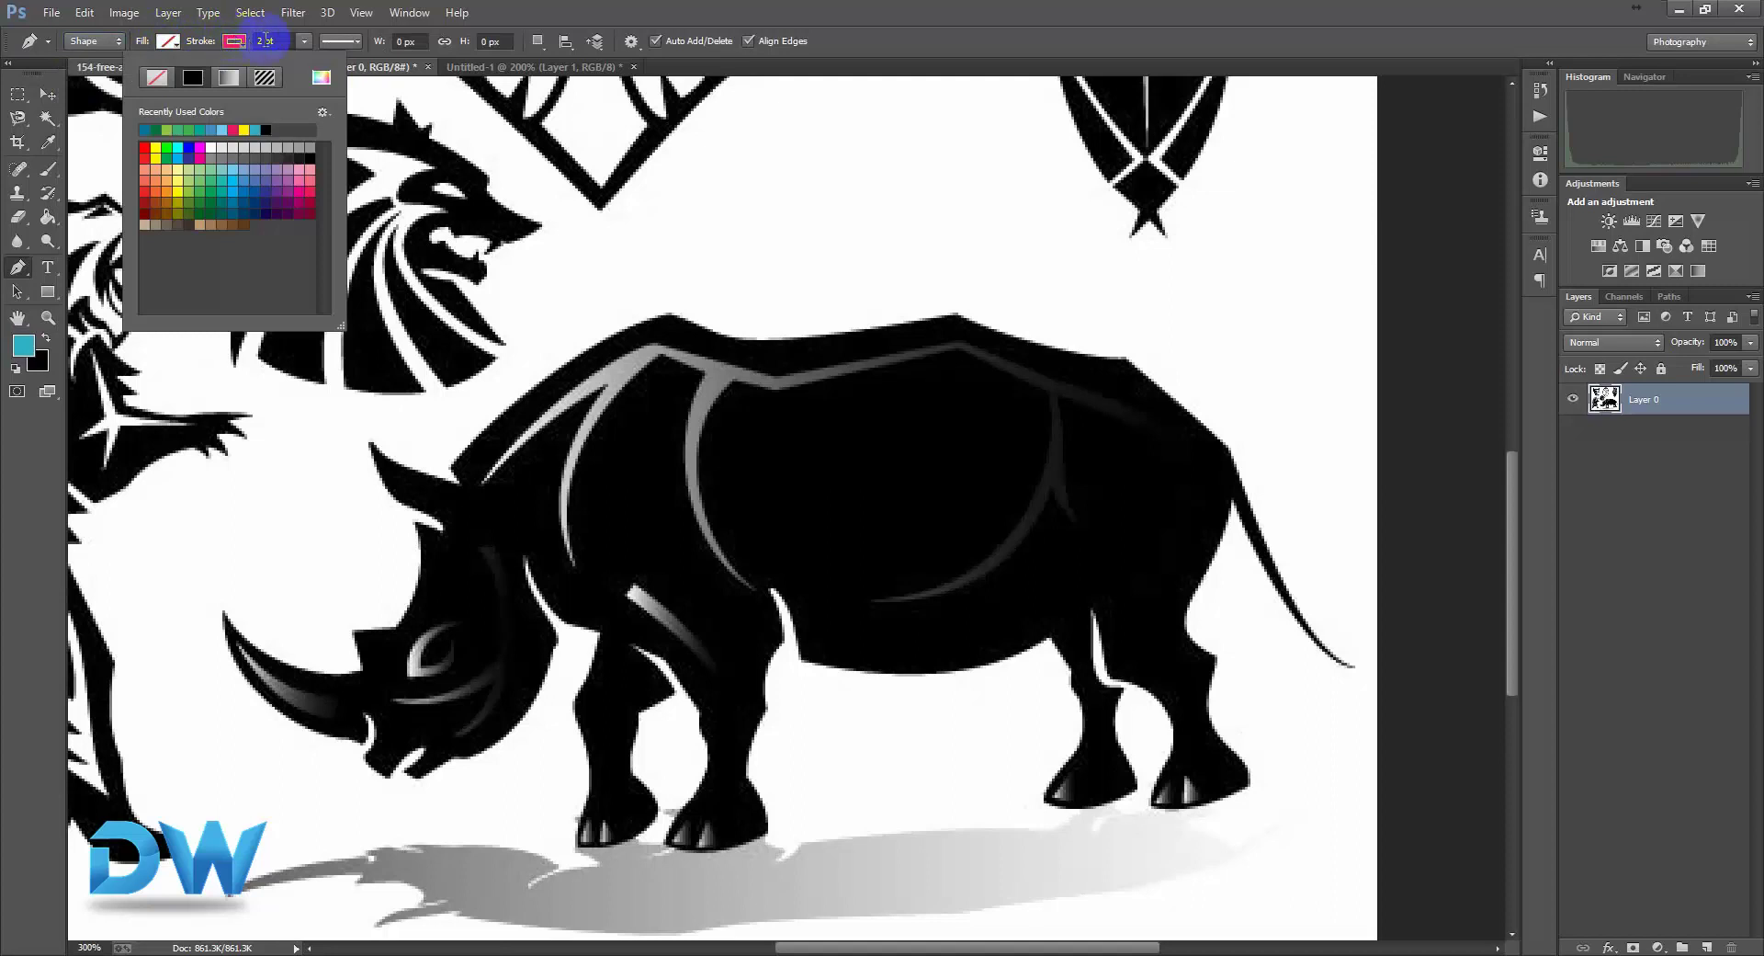
{"action": "left_click", "coordinate": [266, 40]}
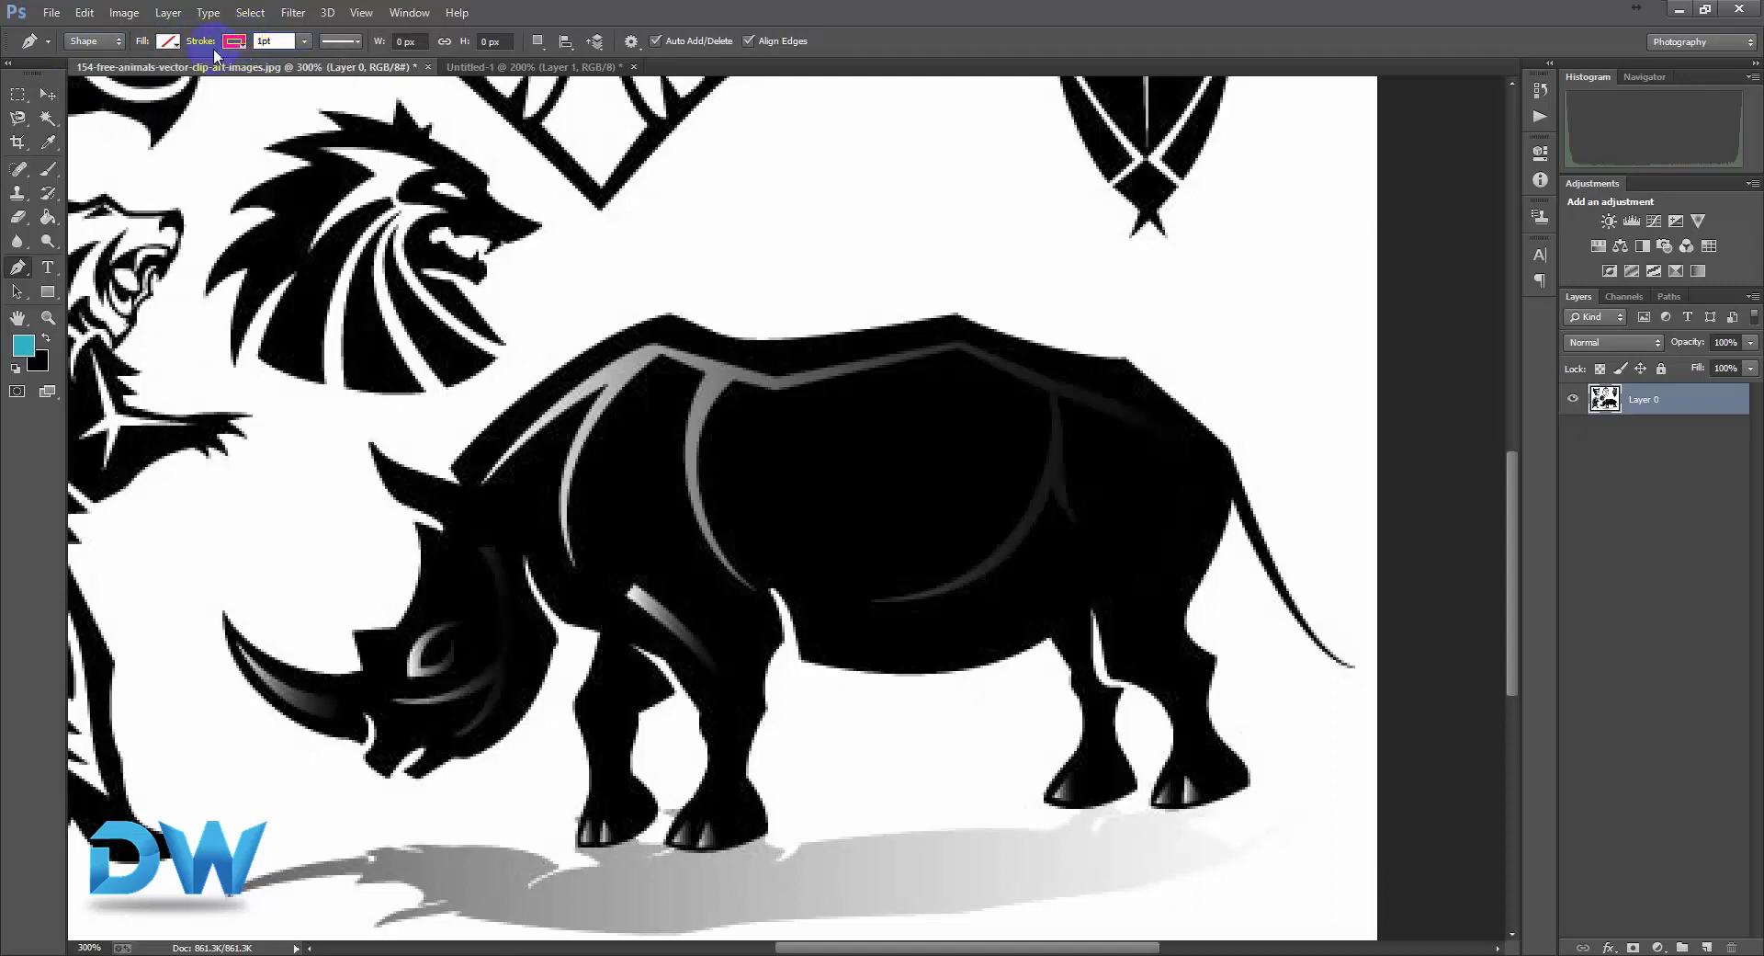
Try drawing a straight line segment above the rhino's back with the Pen tool, and undo it.
{"action": "left_click", "coordinate": [780, 441]}
{"action": "left_click", "coordinate": [795, 266]}
{"action": "left_click", "coordinate": [1013, 236]}
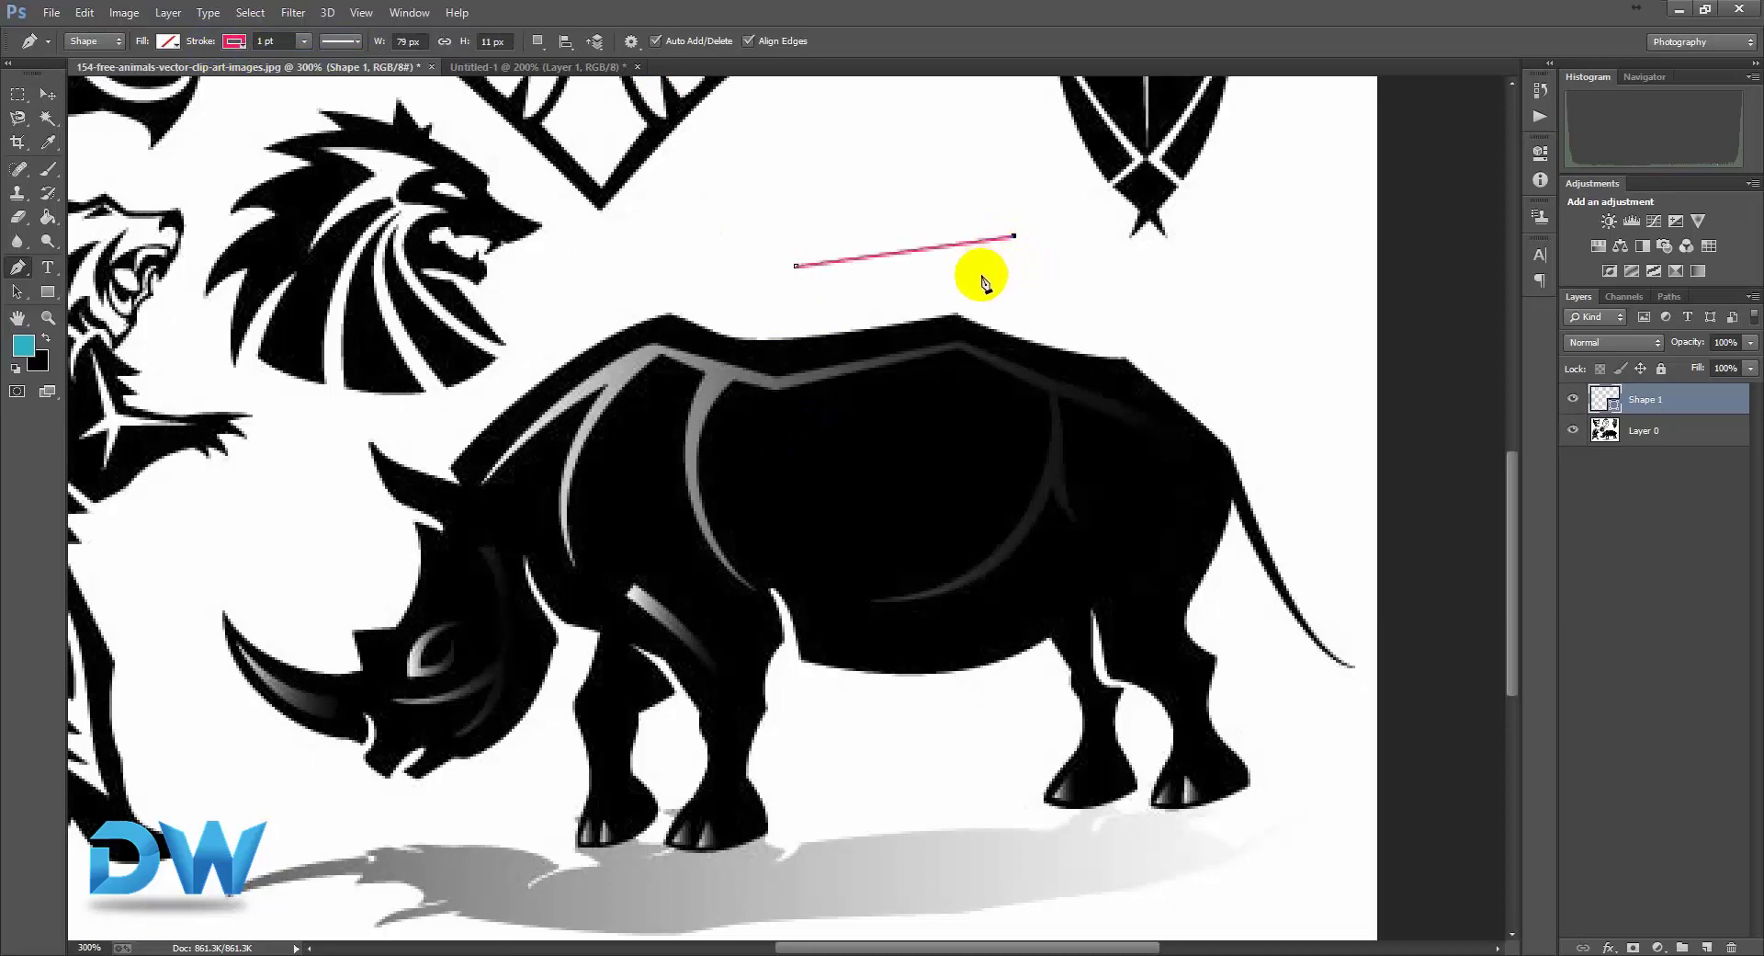
{"action": "key", "text": "ctrl+z"}
{"action": "left_click", "coordinate": [701, 350]}
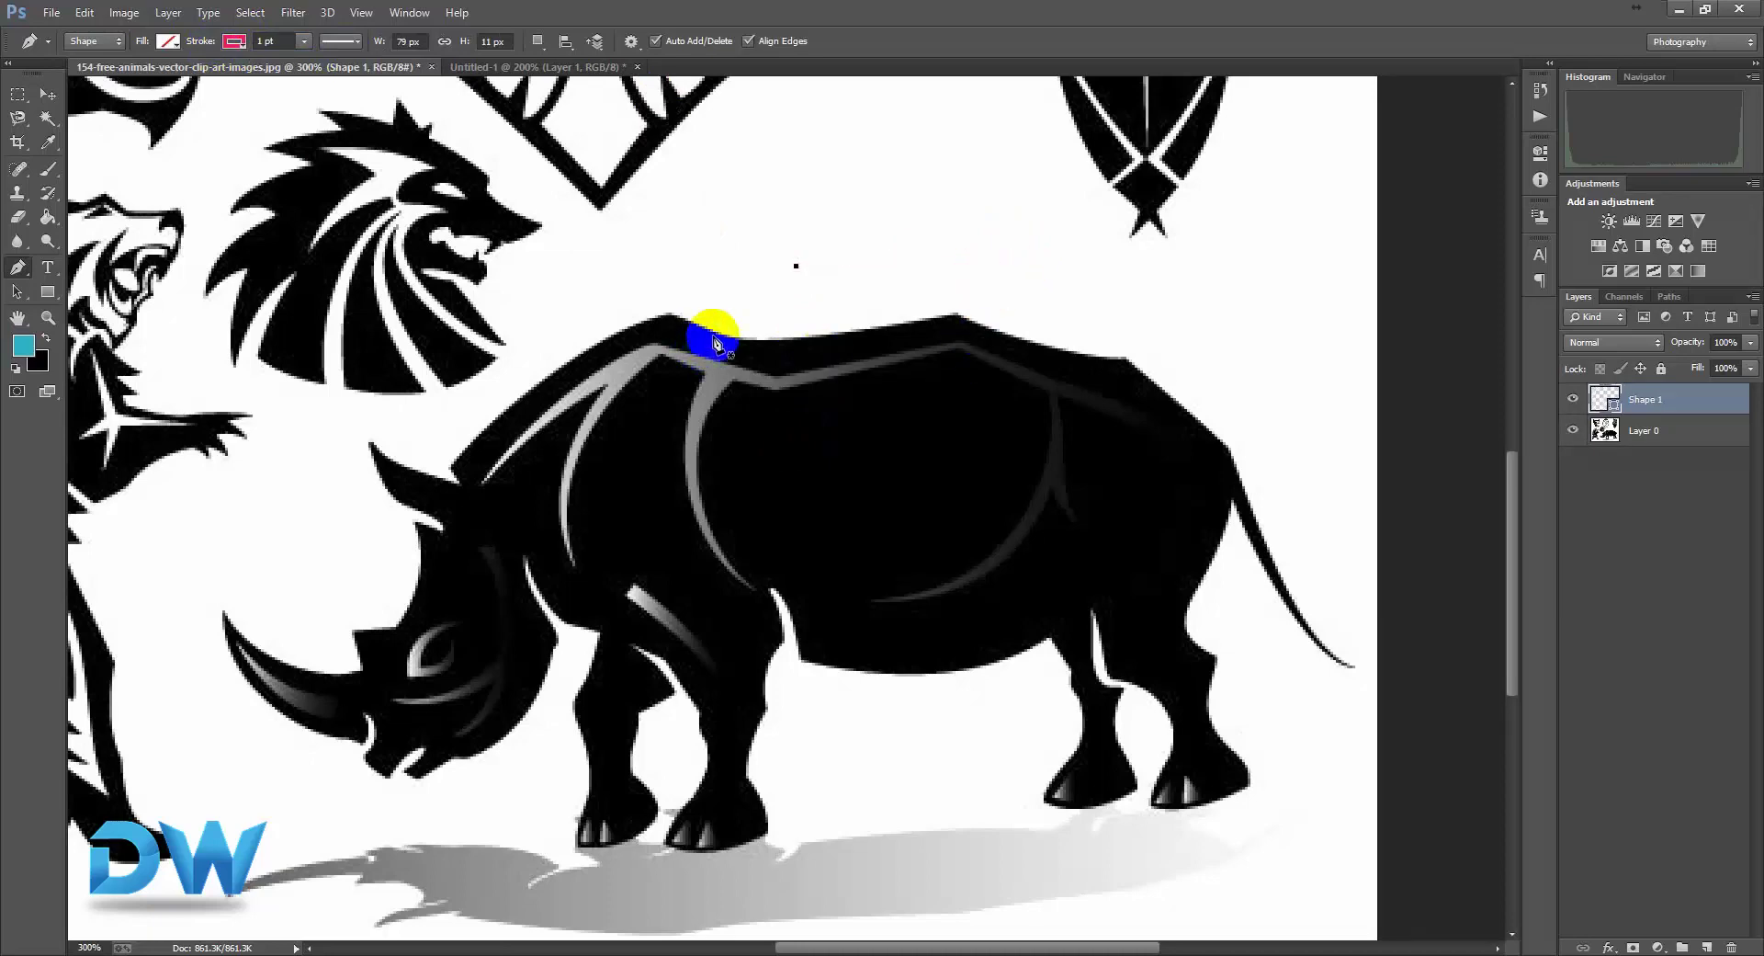
{"action": "key", "text": "ctrl+alt+z"}
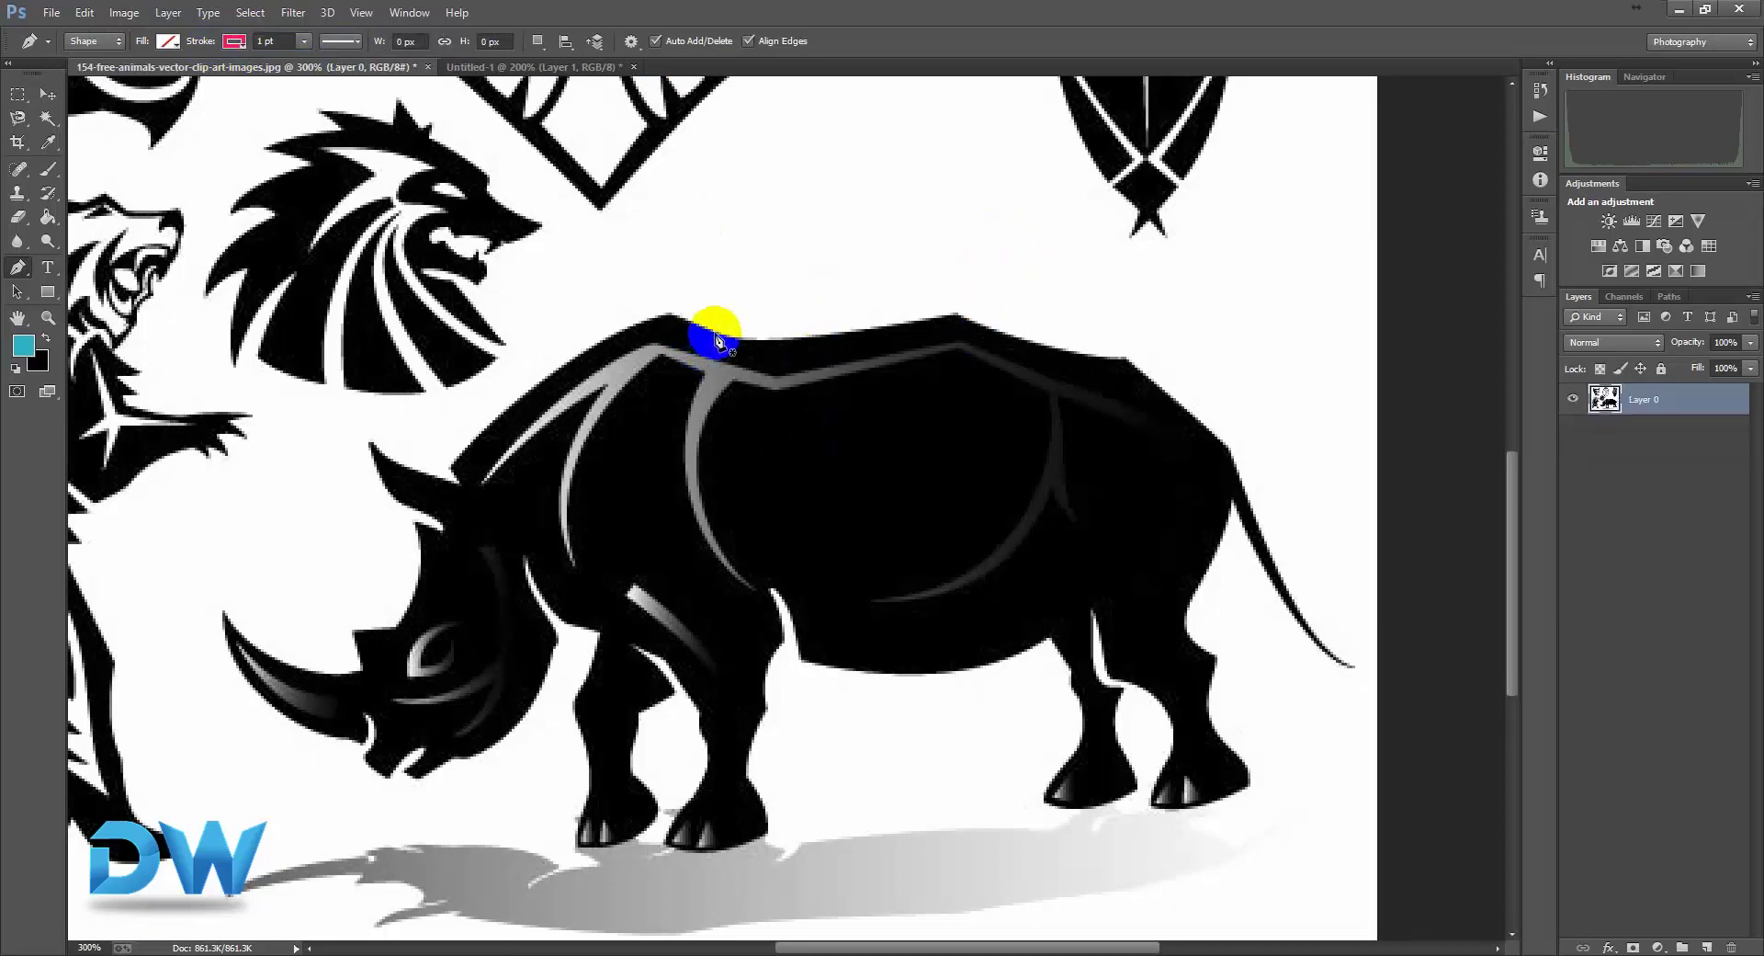
Start the rhino outline with a curved Pen segment from the ear's tip along its upper edge to its base.
{"action": "left_click", "coordinate": [490, 491]}
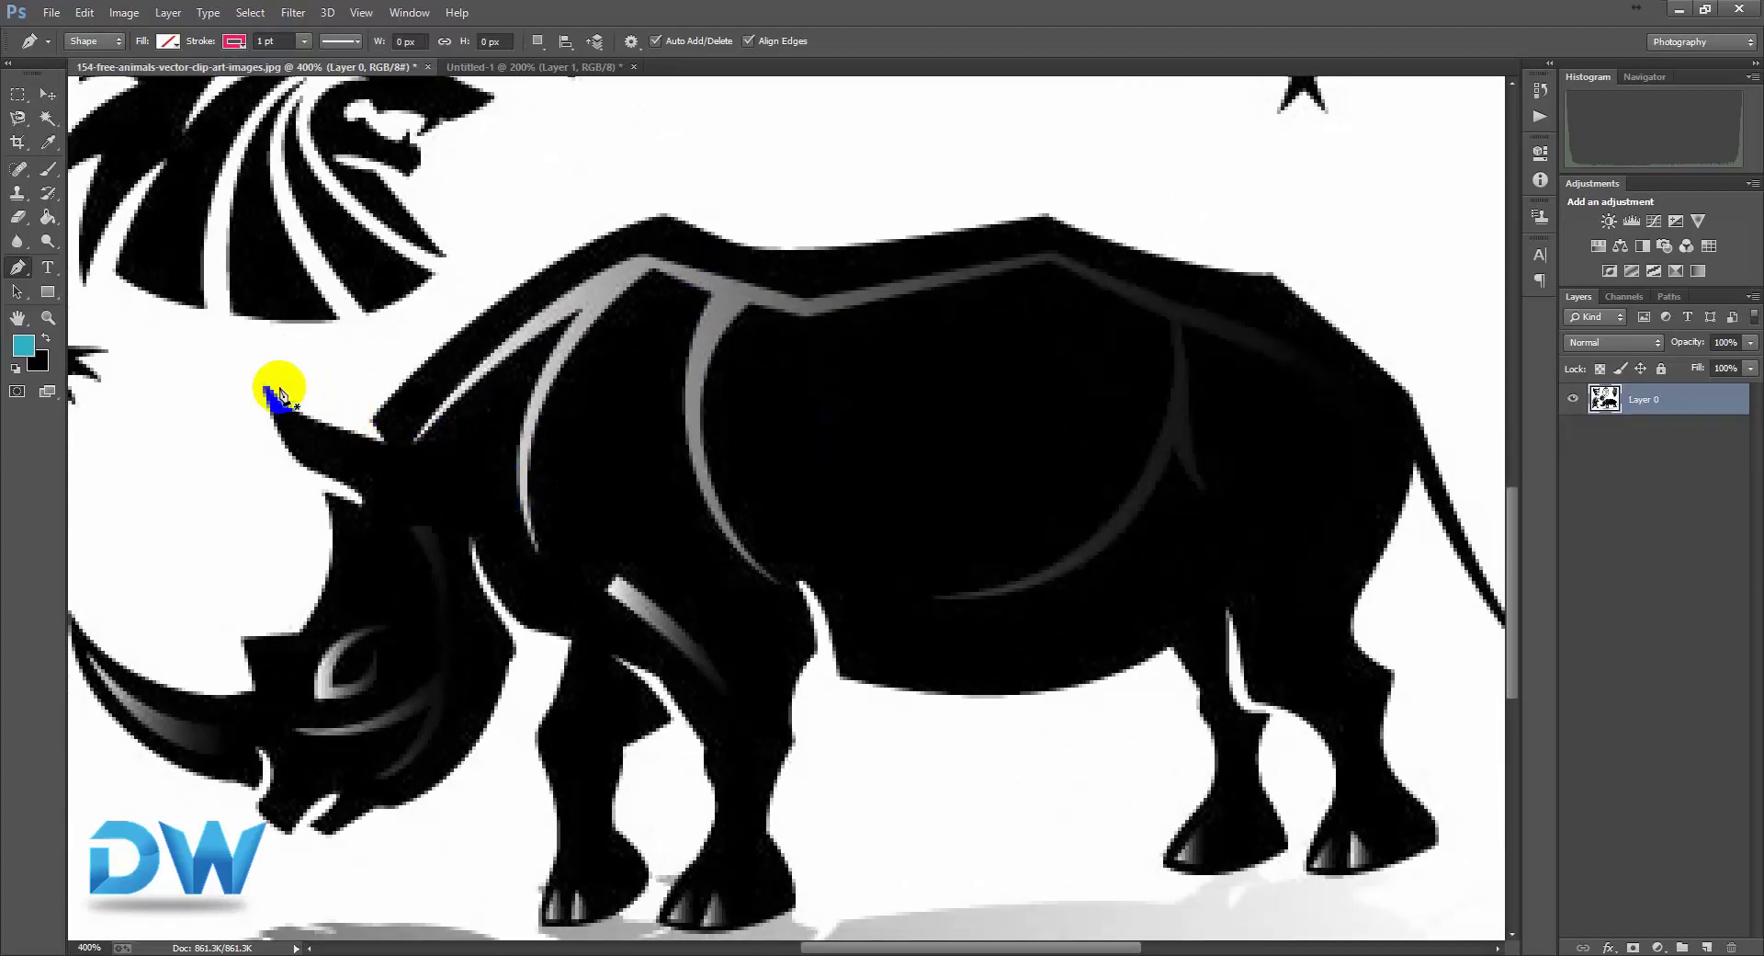
{"action": "left_click", "coordinate": [266, 391]}
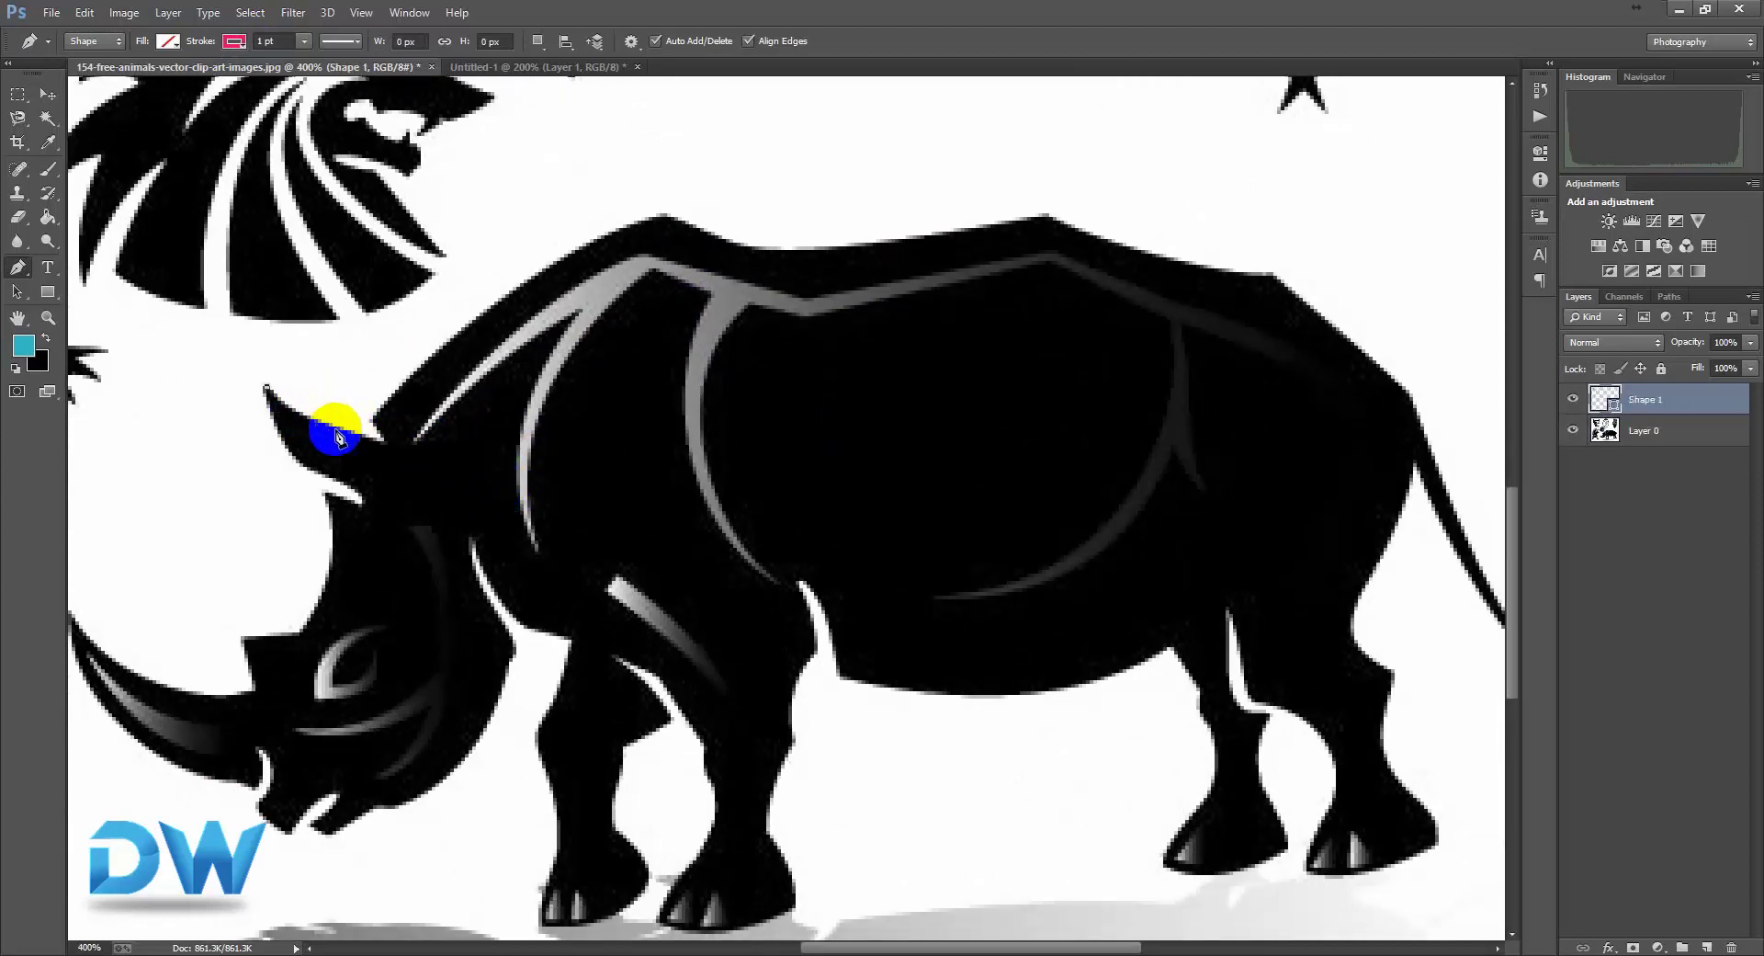
{"action": "left_click", "coordinate": [385, 441]}
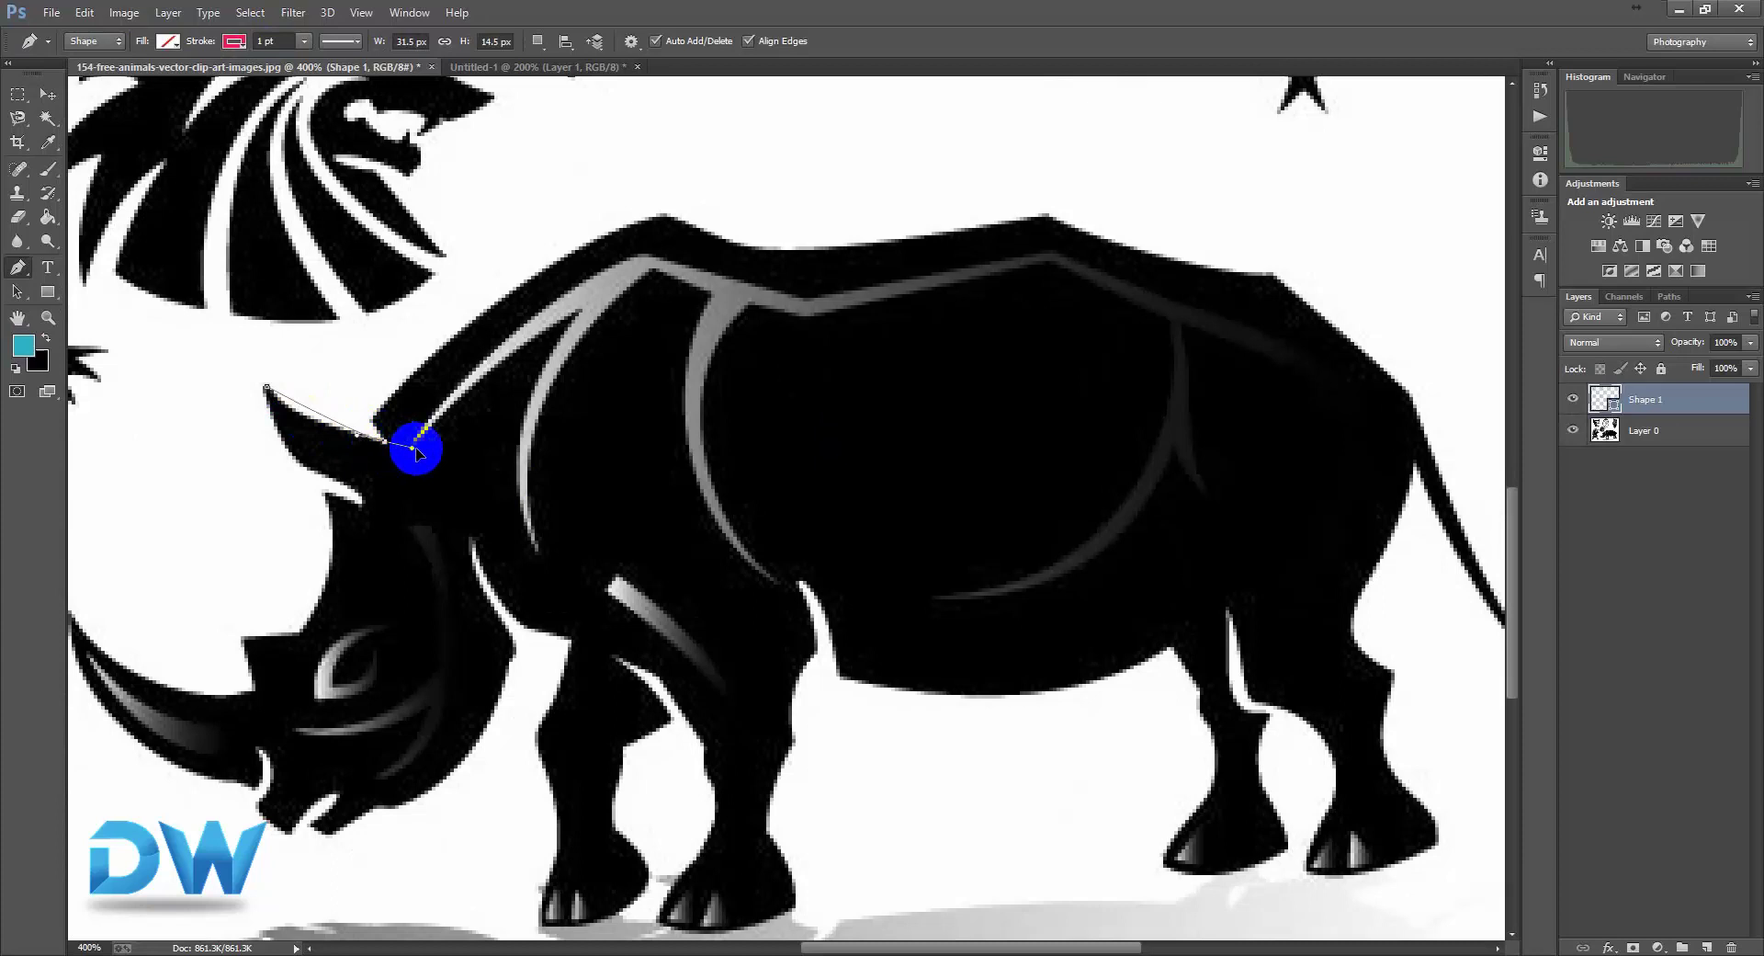
{"action": "left_click", "coordinate": [469, 457]}
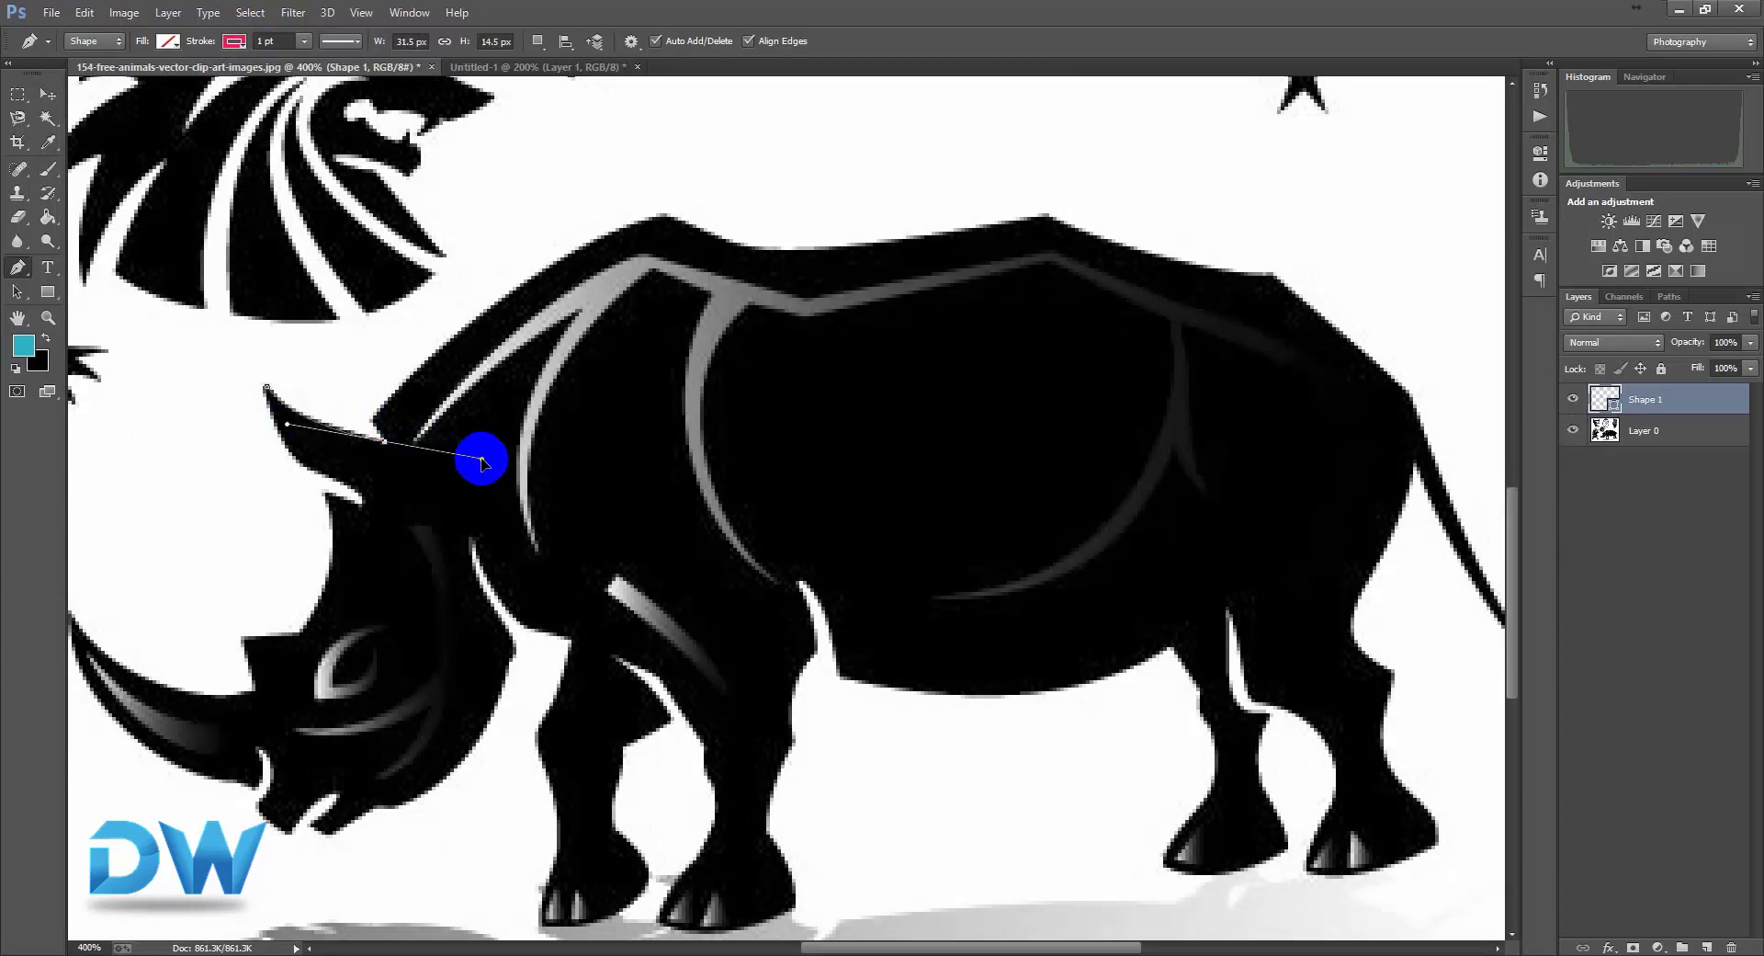
{"action": "left_click_drag", "start_coordinate": [482, 460], "coordinate": [482, 458]}
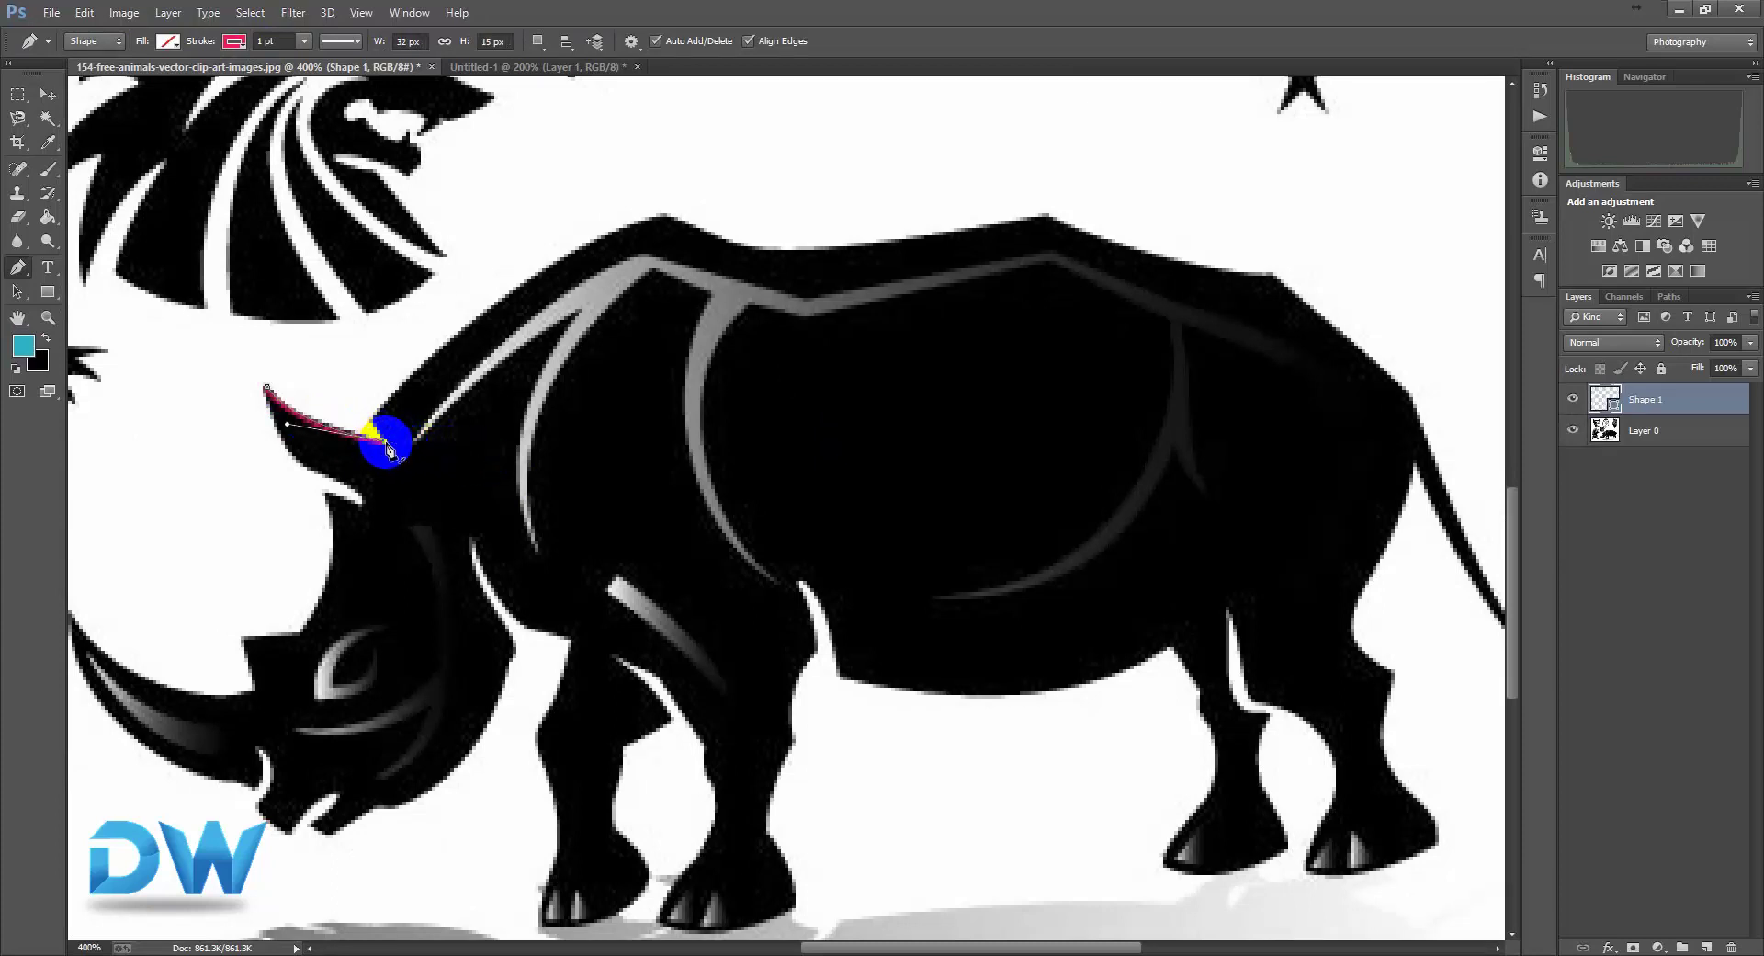
Continue the rhino outline from the ear's base with curves up the neck to the shoulder hump and down to the back's dip.
{"action": "left_click", "coordinate": [371, 423]}
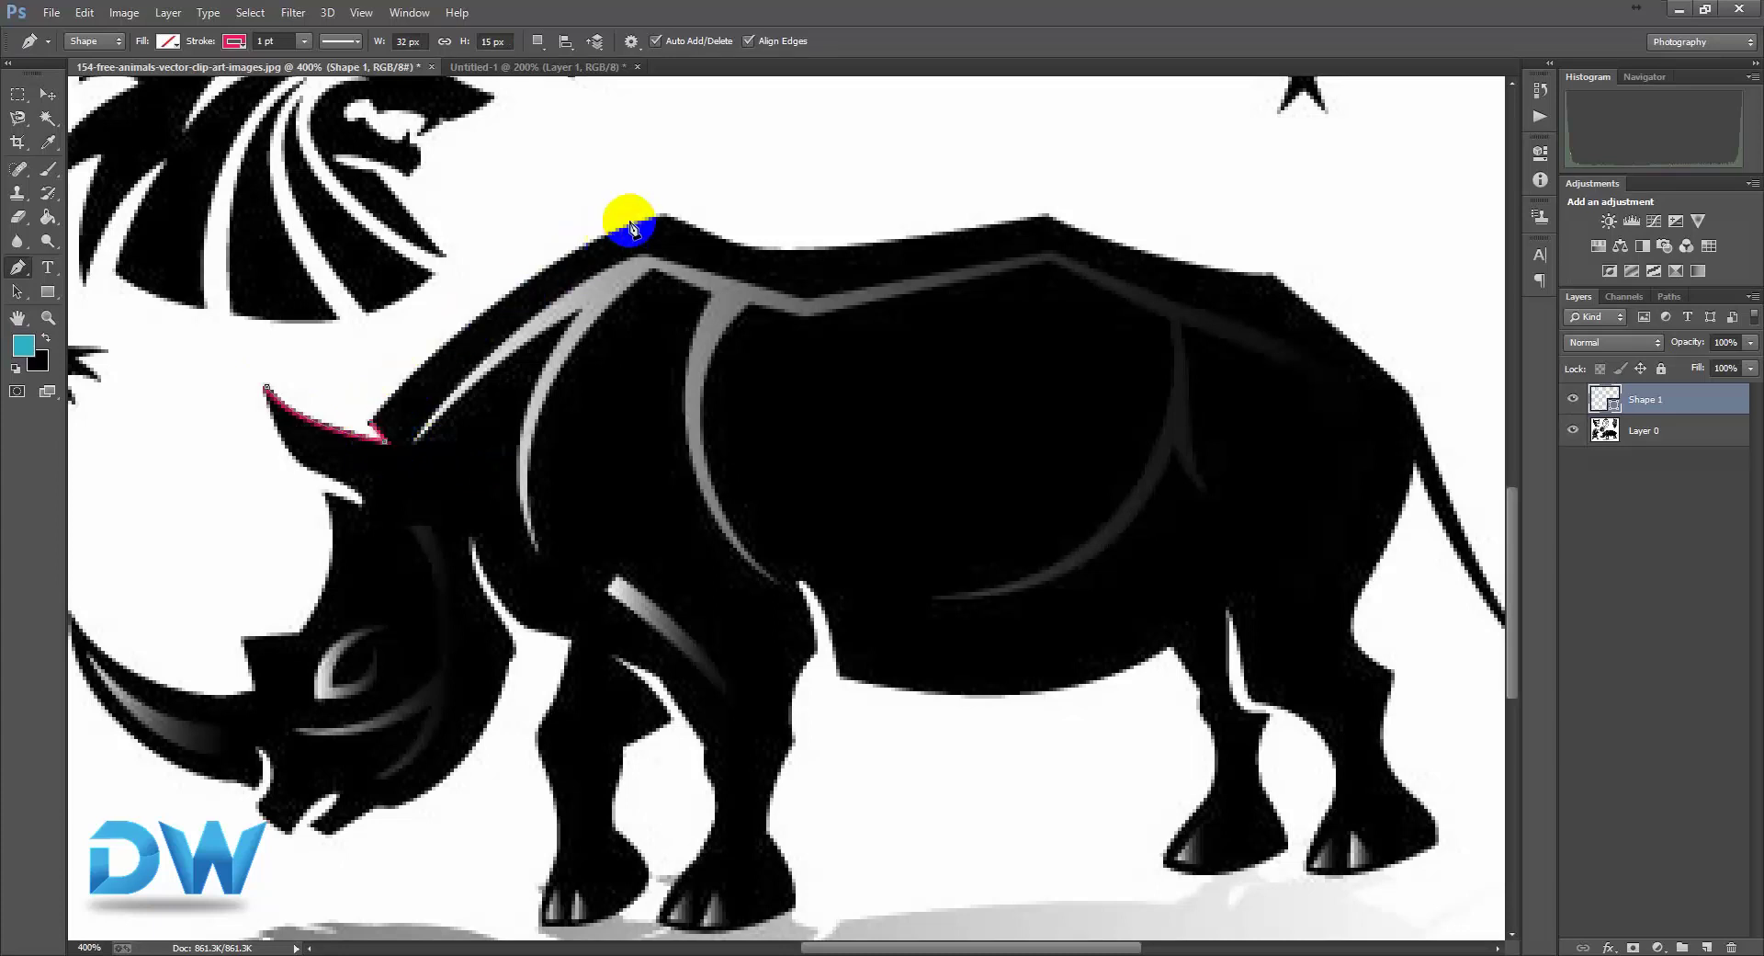
{"action": "left_click_drag", "start_coordinate": [673, 219], "coordinate": [791, 191]}
{"action": "left_click", "coordinate": [660, 216]}
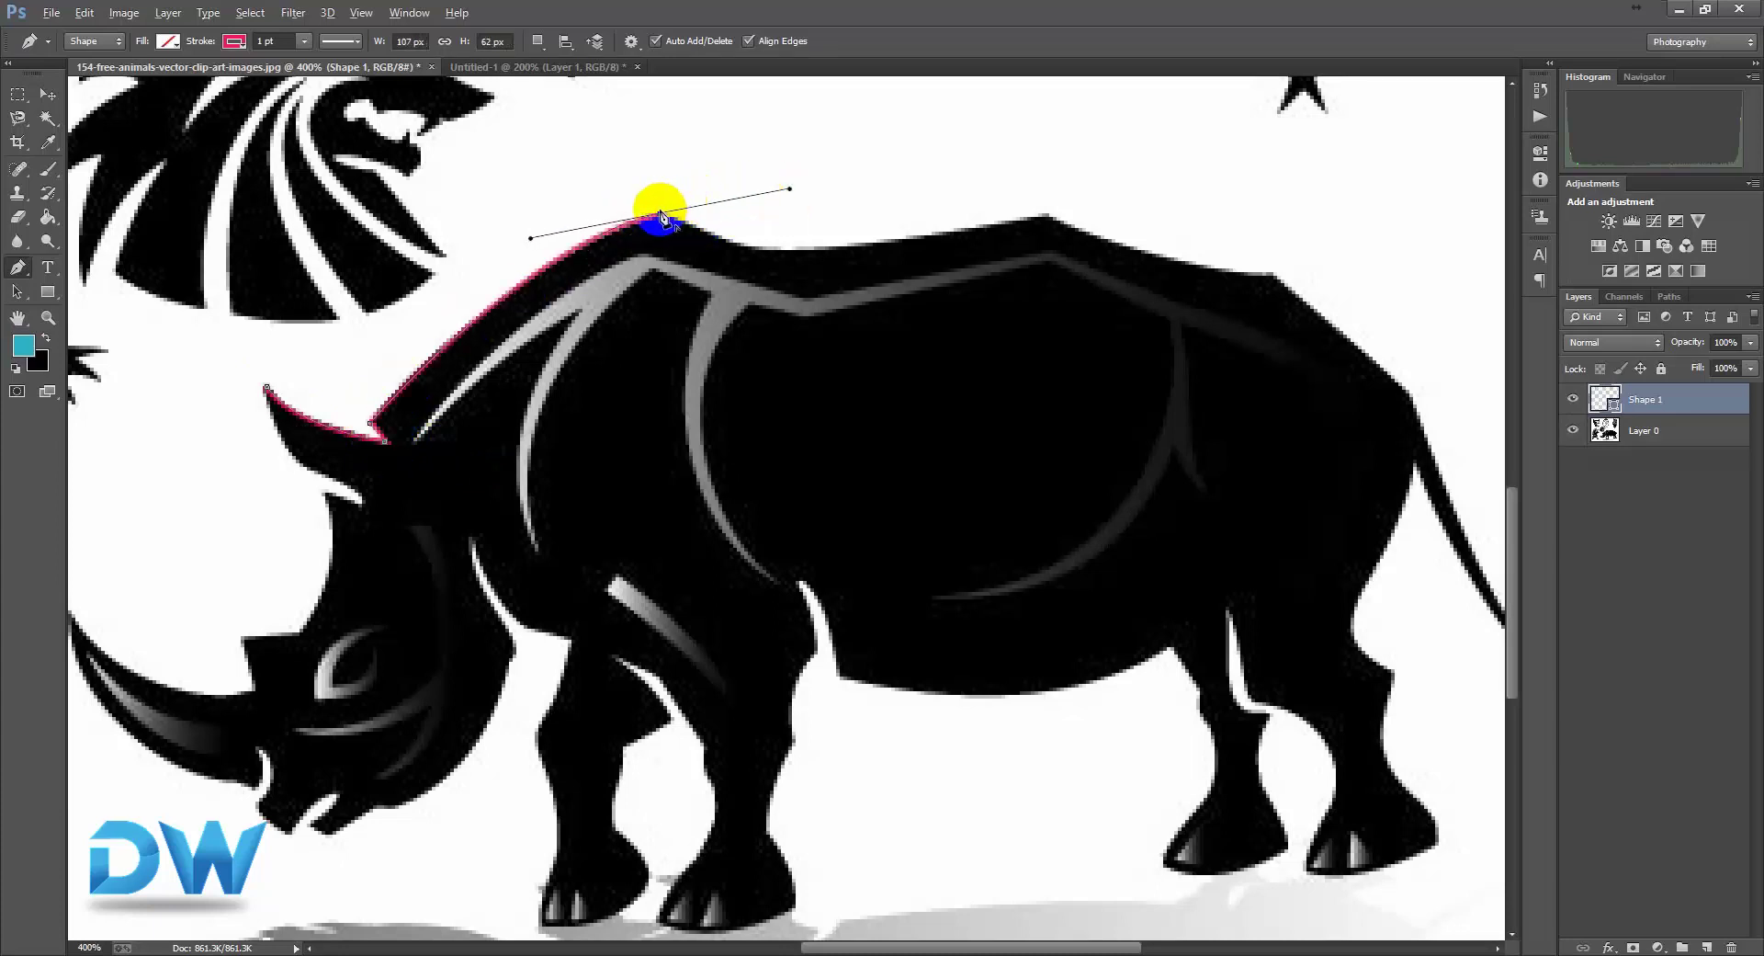
{"action": "left_click", "coordinate": [661, 215], "text": "alt"}
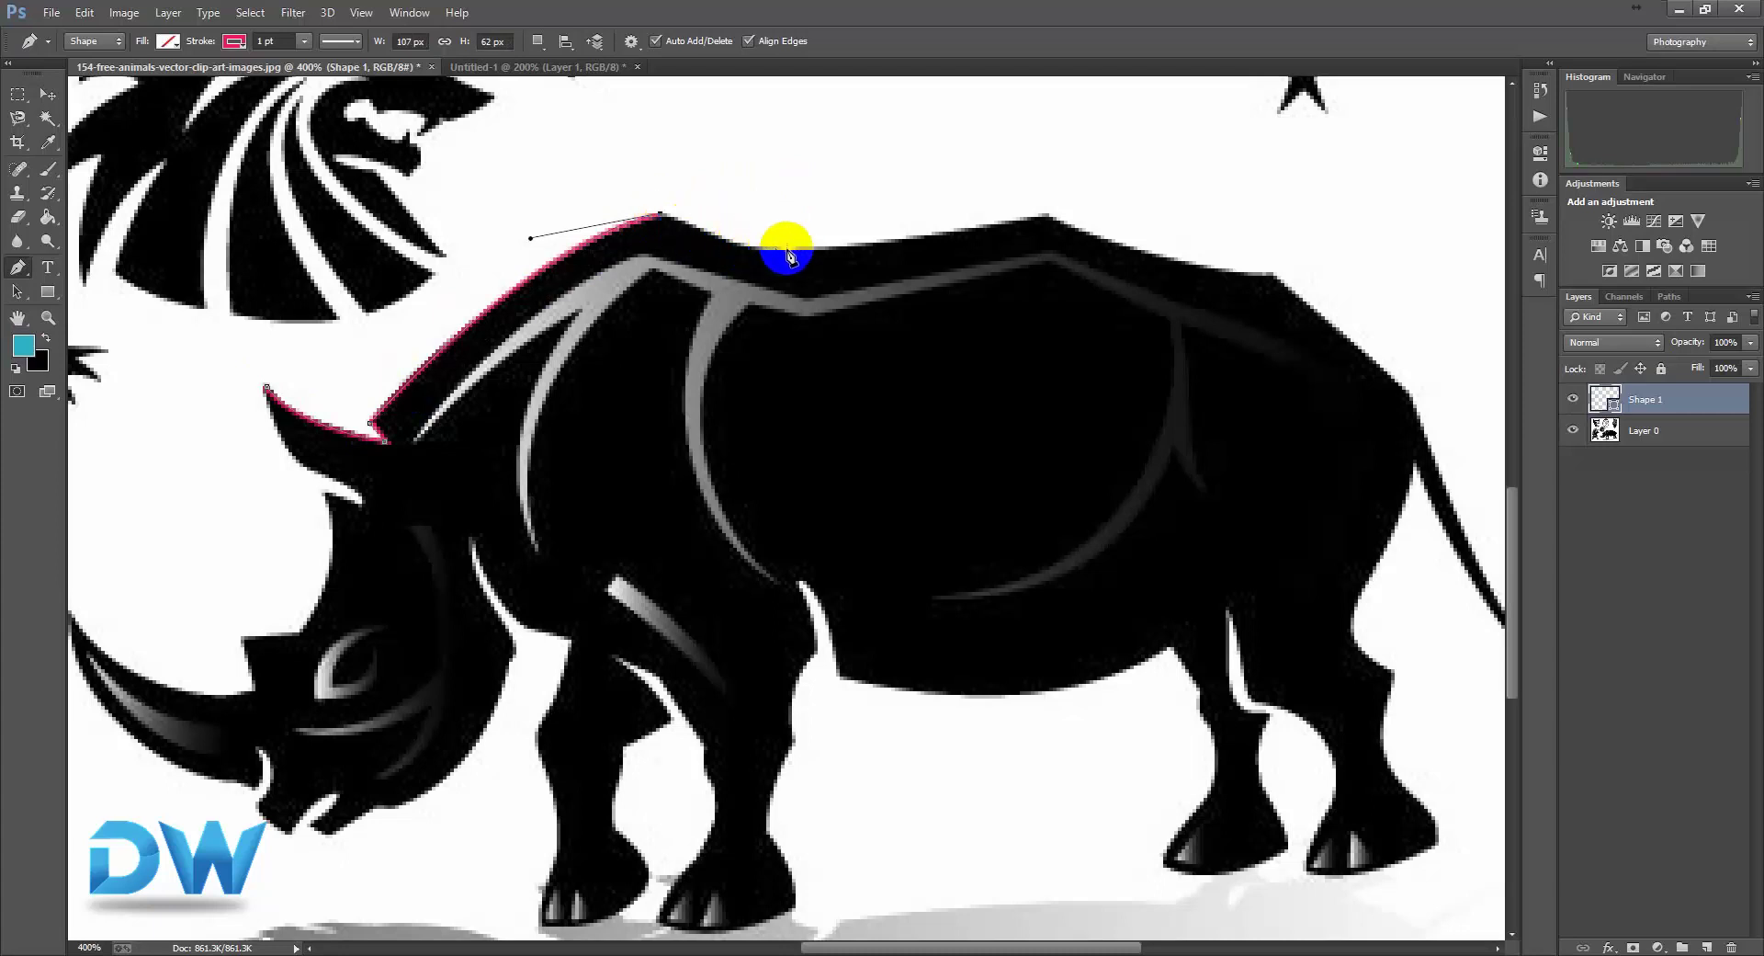
{"action": "left_click_drag", "start_coordinate": [814, 251], "coordinate": [906, 254]}
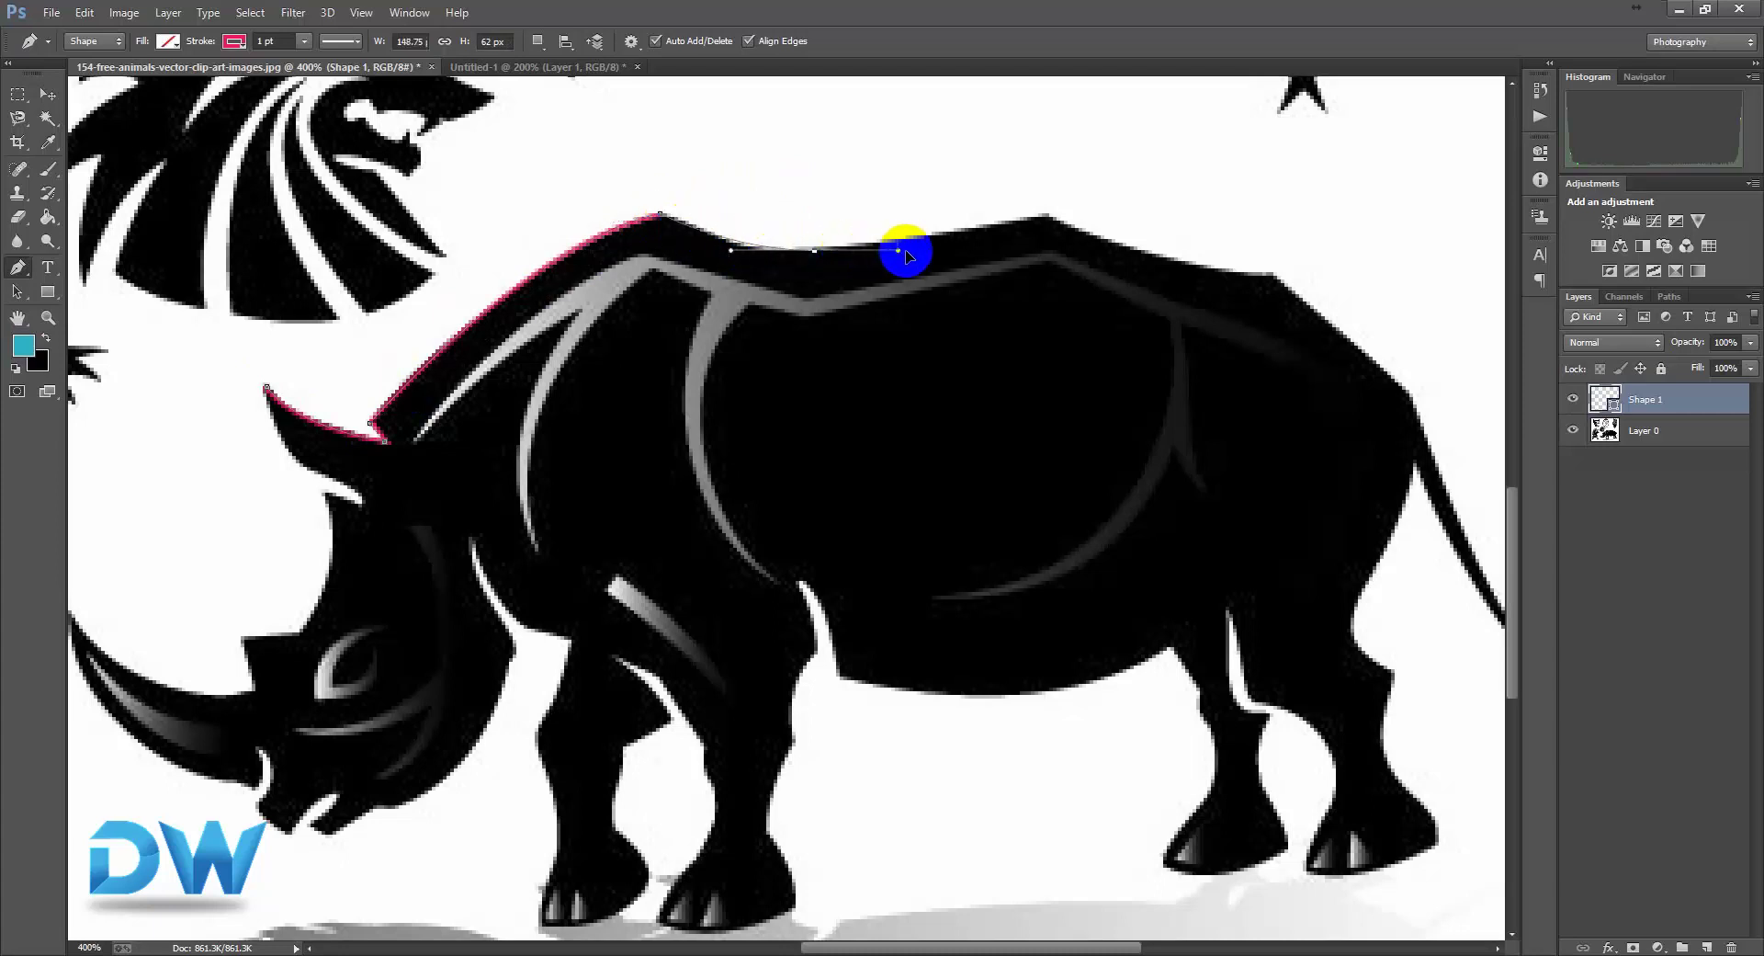
{"action": "left_click", "coordinate": [815, 250], "text": "alt"}
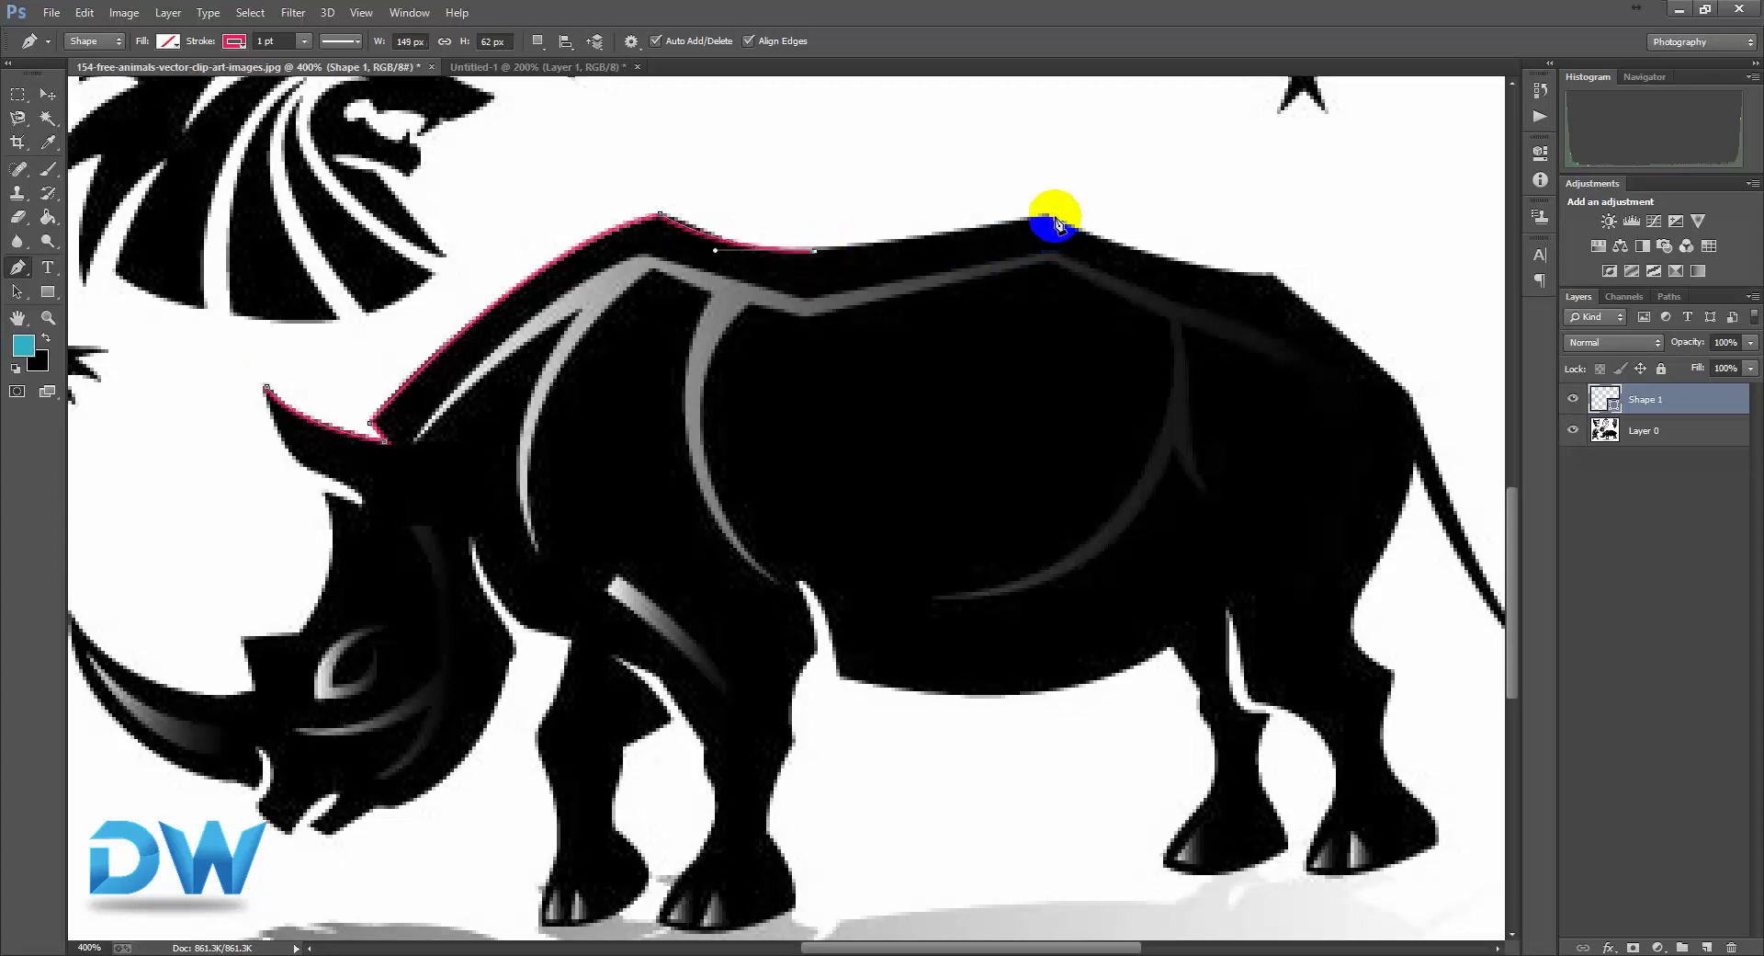
Trace the rest of the back from the dip over the rear hump and down the rump to the tail's base.
{"action": "left_click", "coordinate": [1049, 220]}
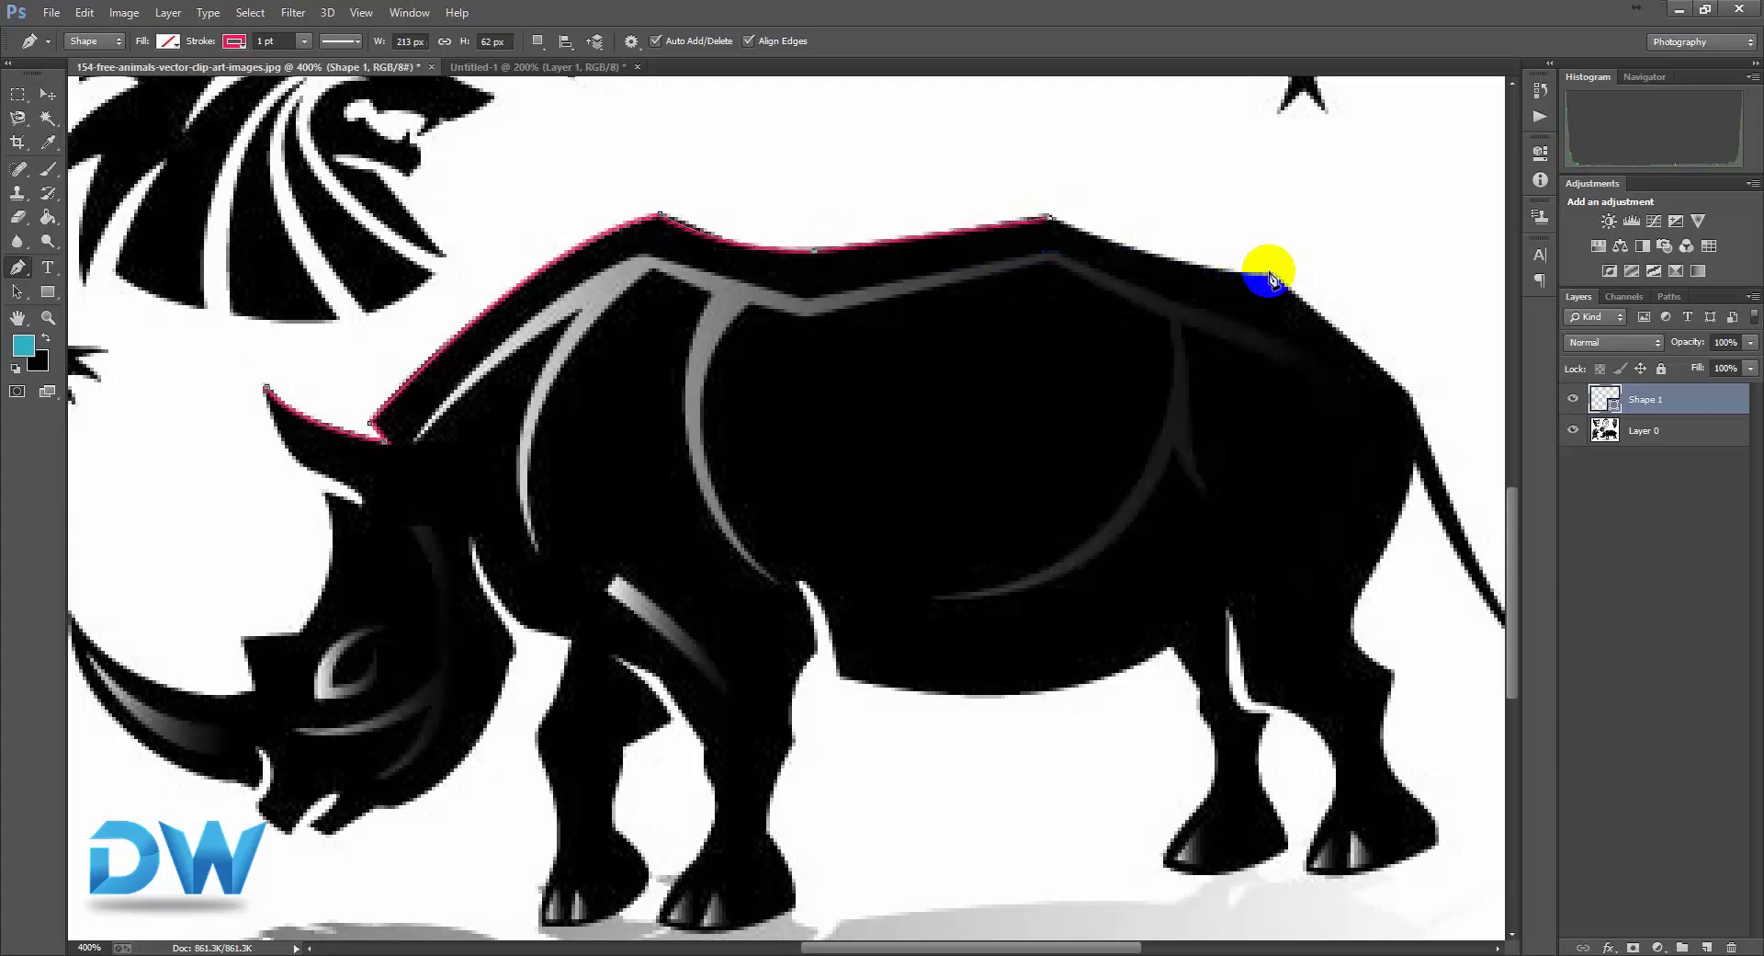
{"action": "left_click_drag", "start_coordinate": [1269, 275], "coordinate": [1385, 277]}
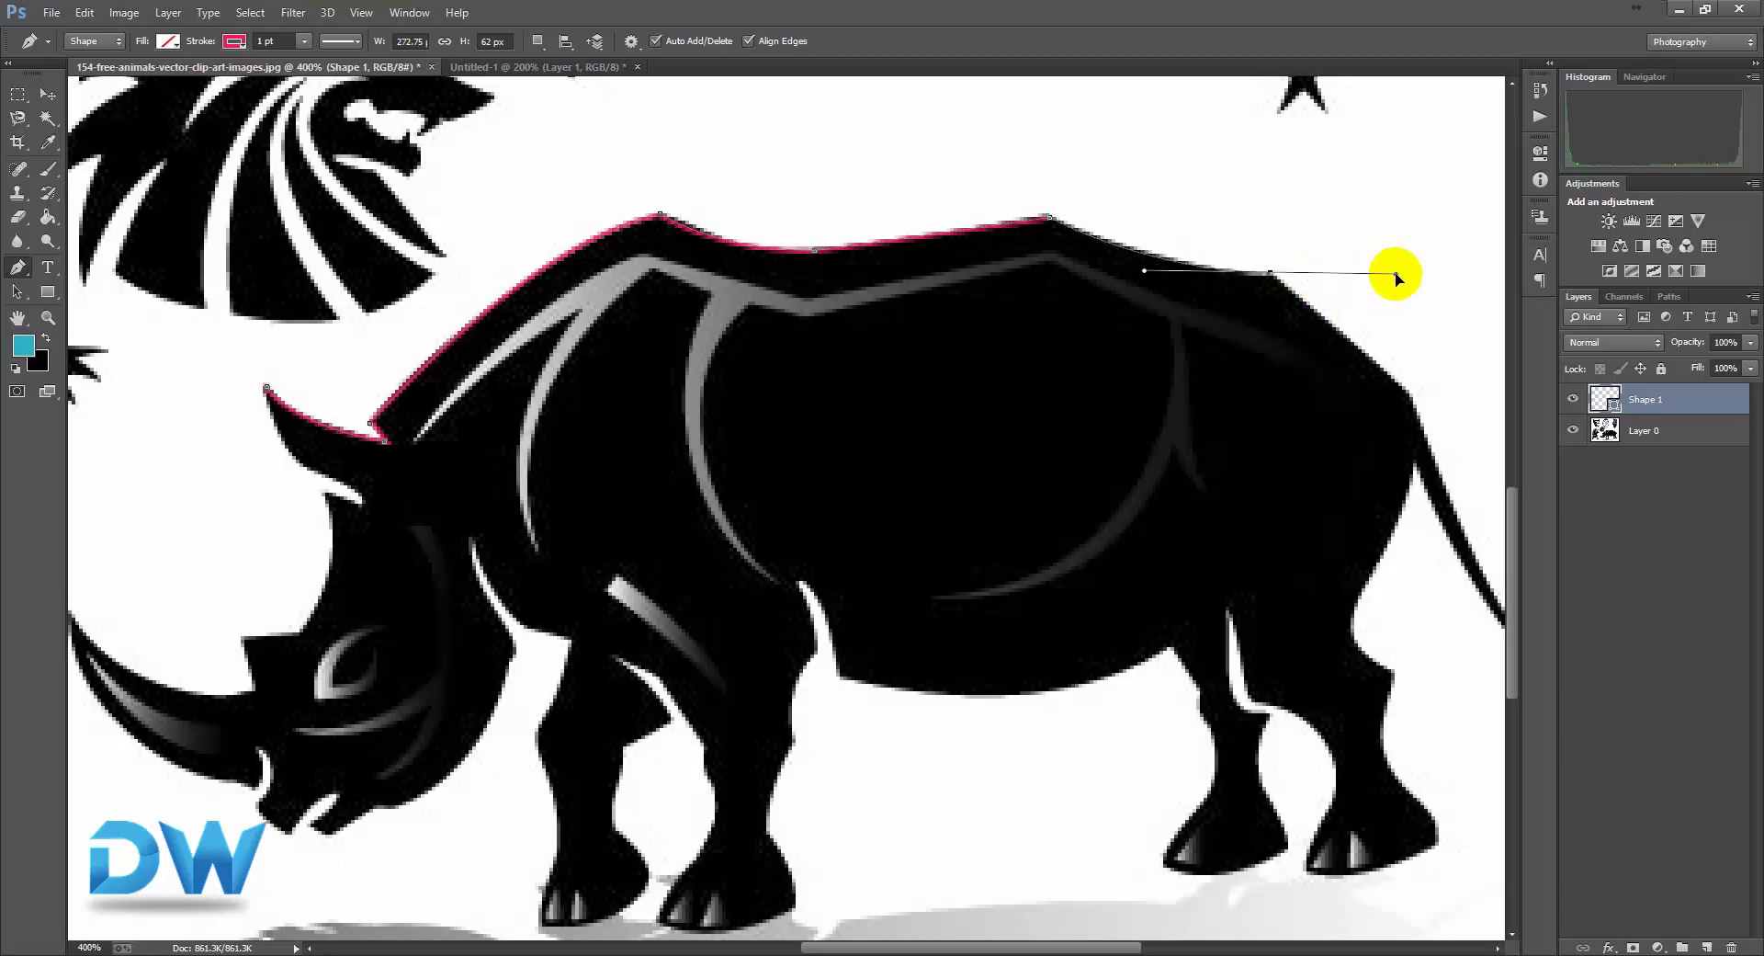
{"action": "left_click", "coordinate": [1277, 274]}
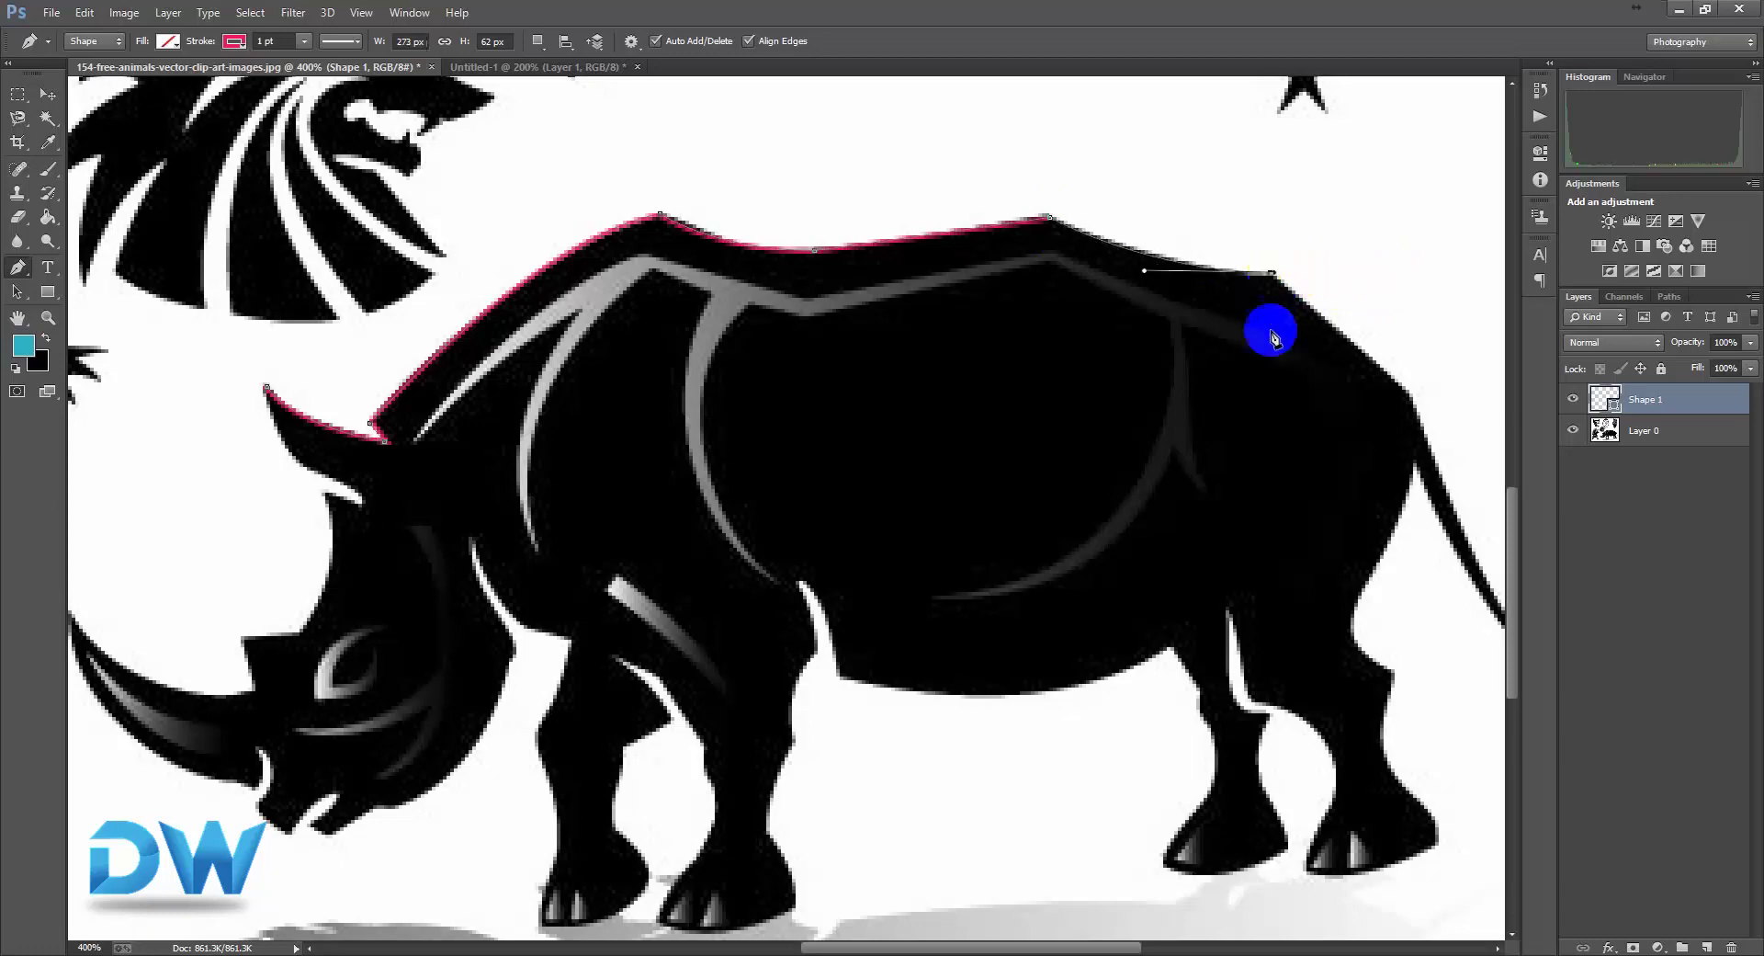
{"action": "left_click_drag", "start_coordinate": [1263, 364], "coordinate": [1017, 316]}
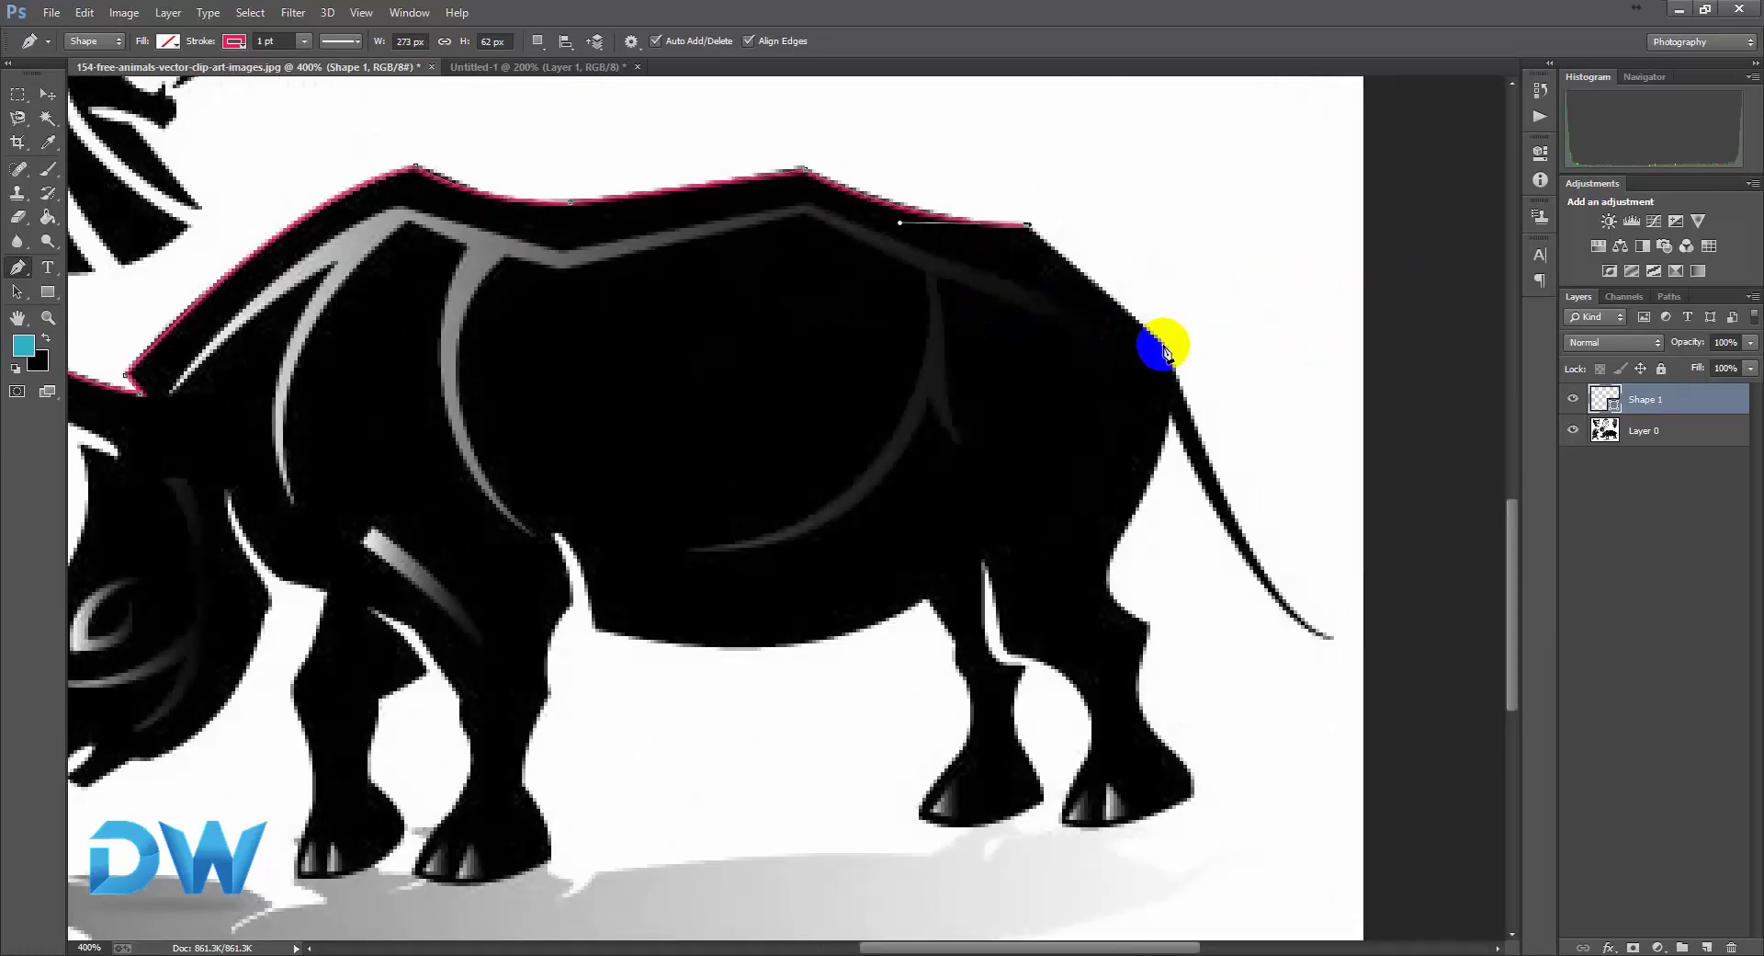
{"action": "left_click", "coordinate": [1166, 348]}
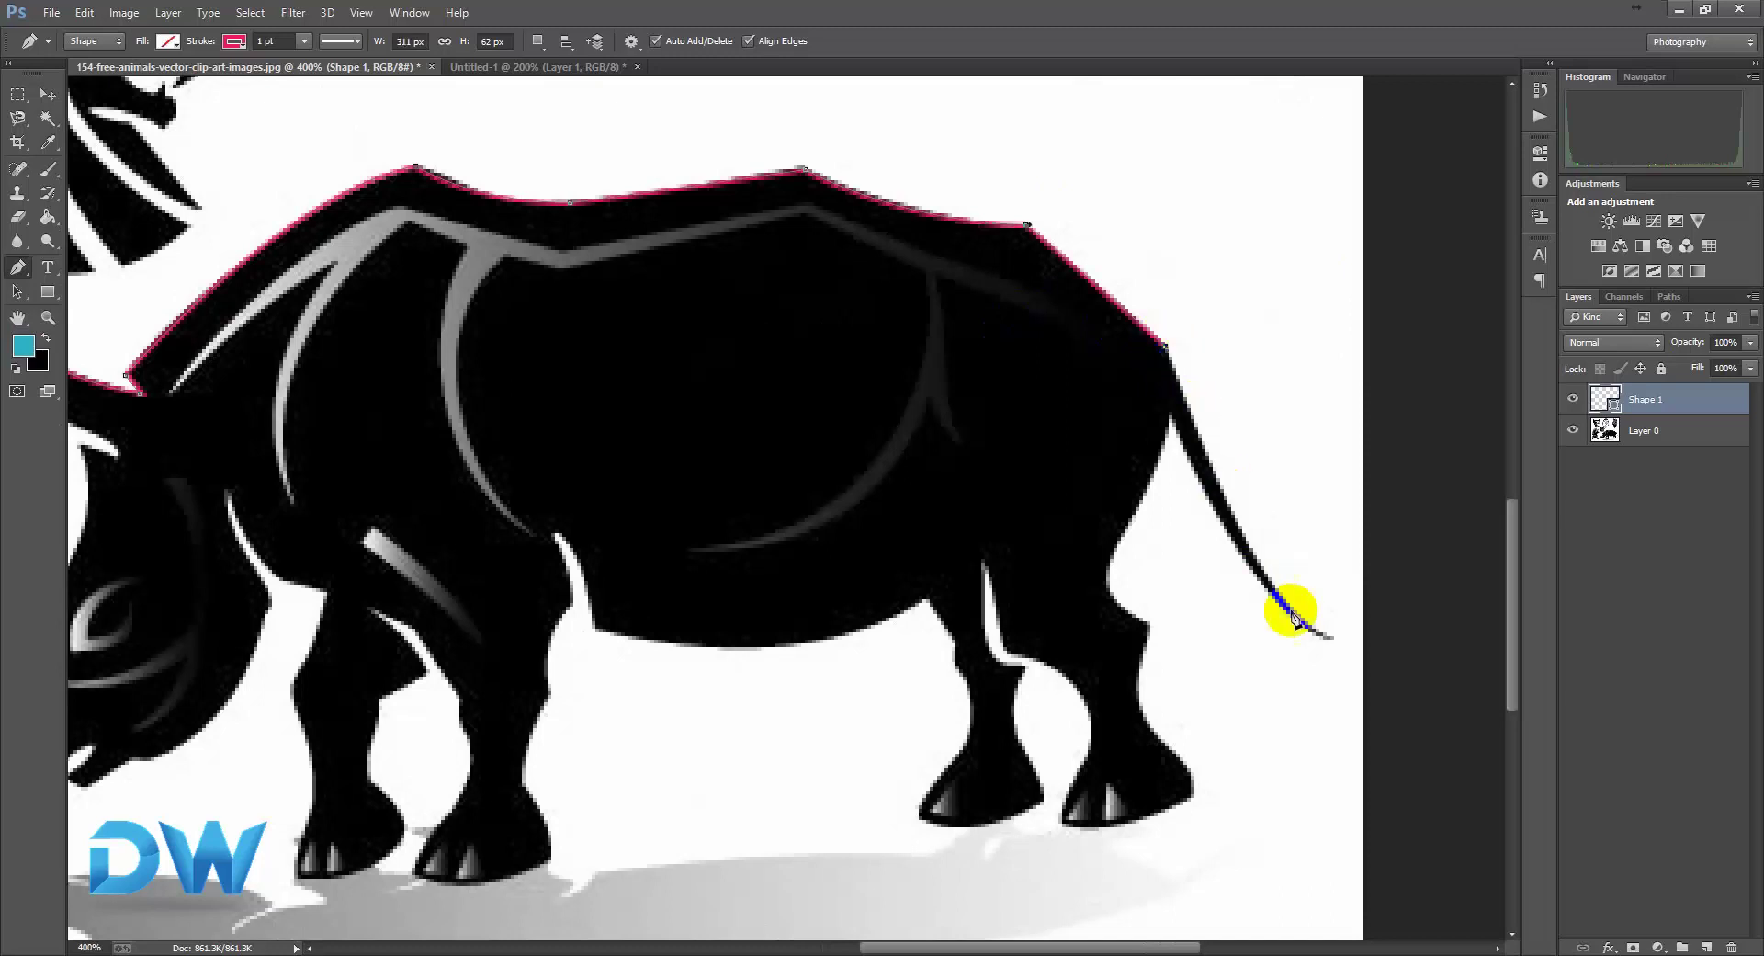
Outline the tail with curved segments from its base to its tip and back along its inner edge.
{"action": "left_click_drag", "start_coordinate": [1335, 641], "coordinate": [1431, 675]}
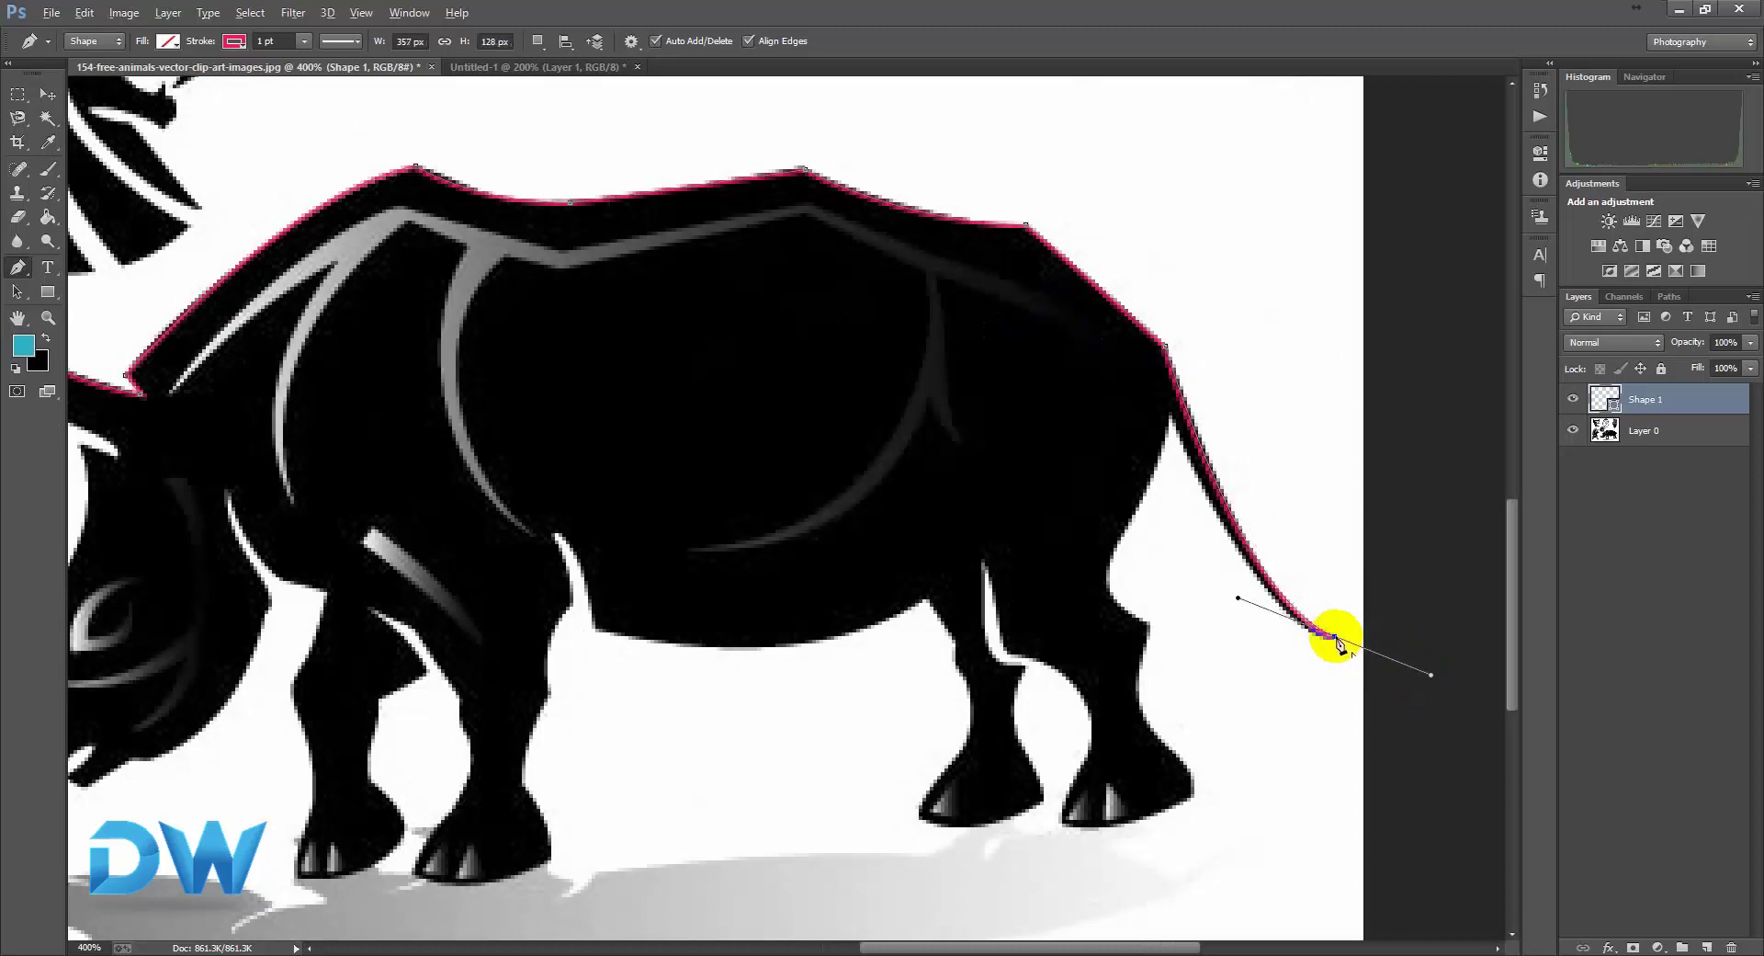
{"action": "left_click", "coordinate": [1336, 638], "text": "alt"}
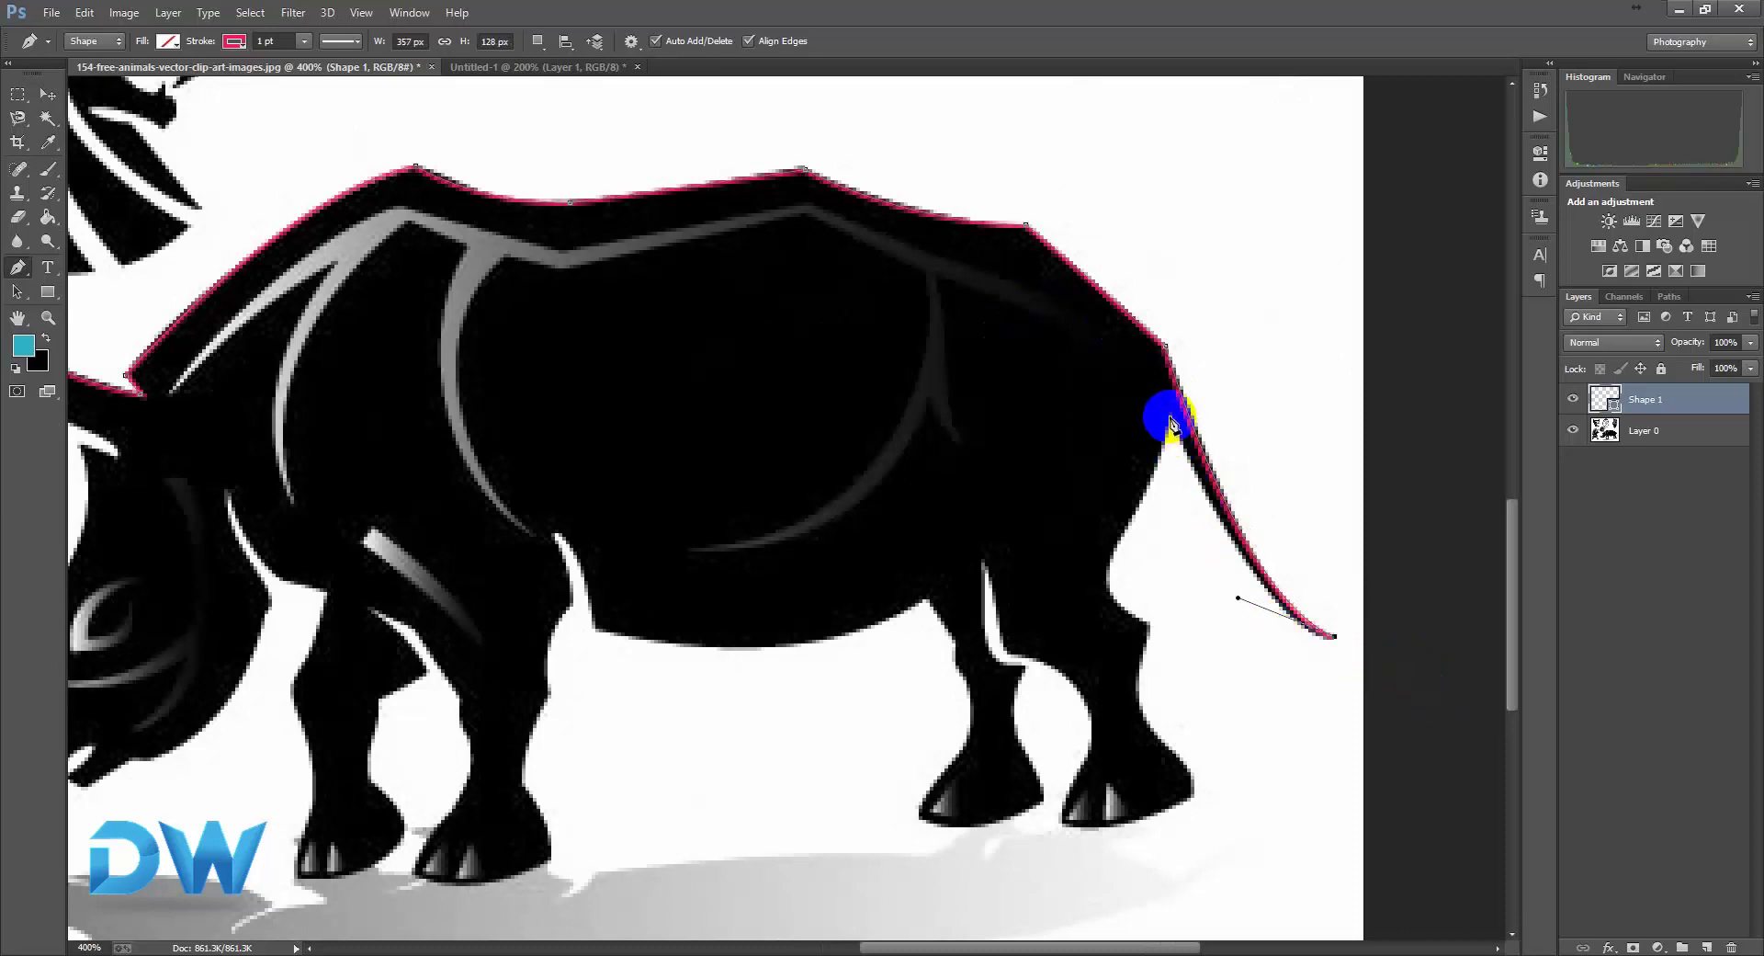
{"action": "left_click_drag", "start_coordinate": [1172, 423], "coordinate": [1069, 172]}
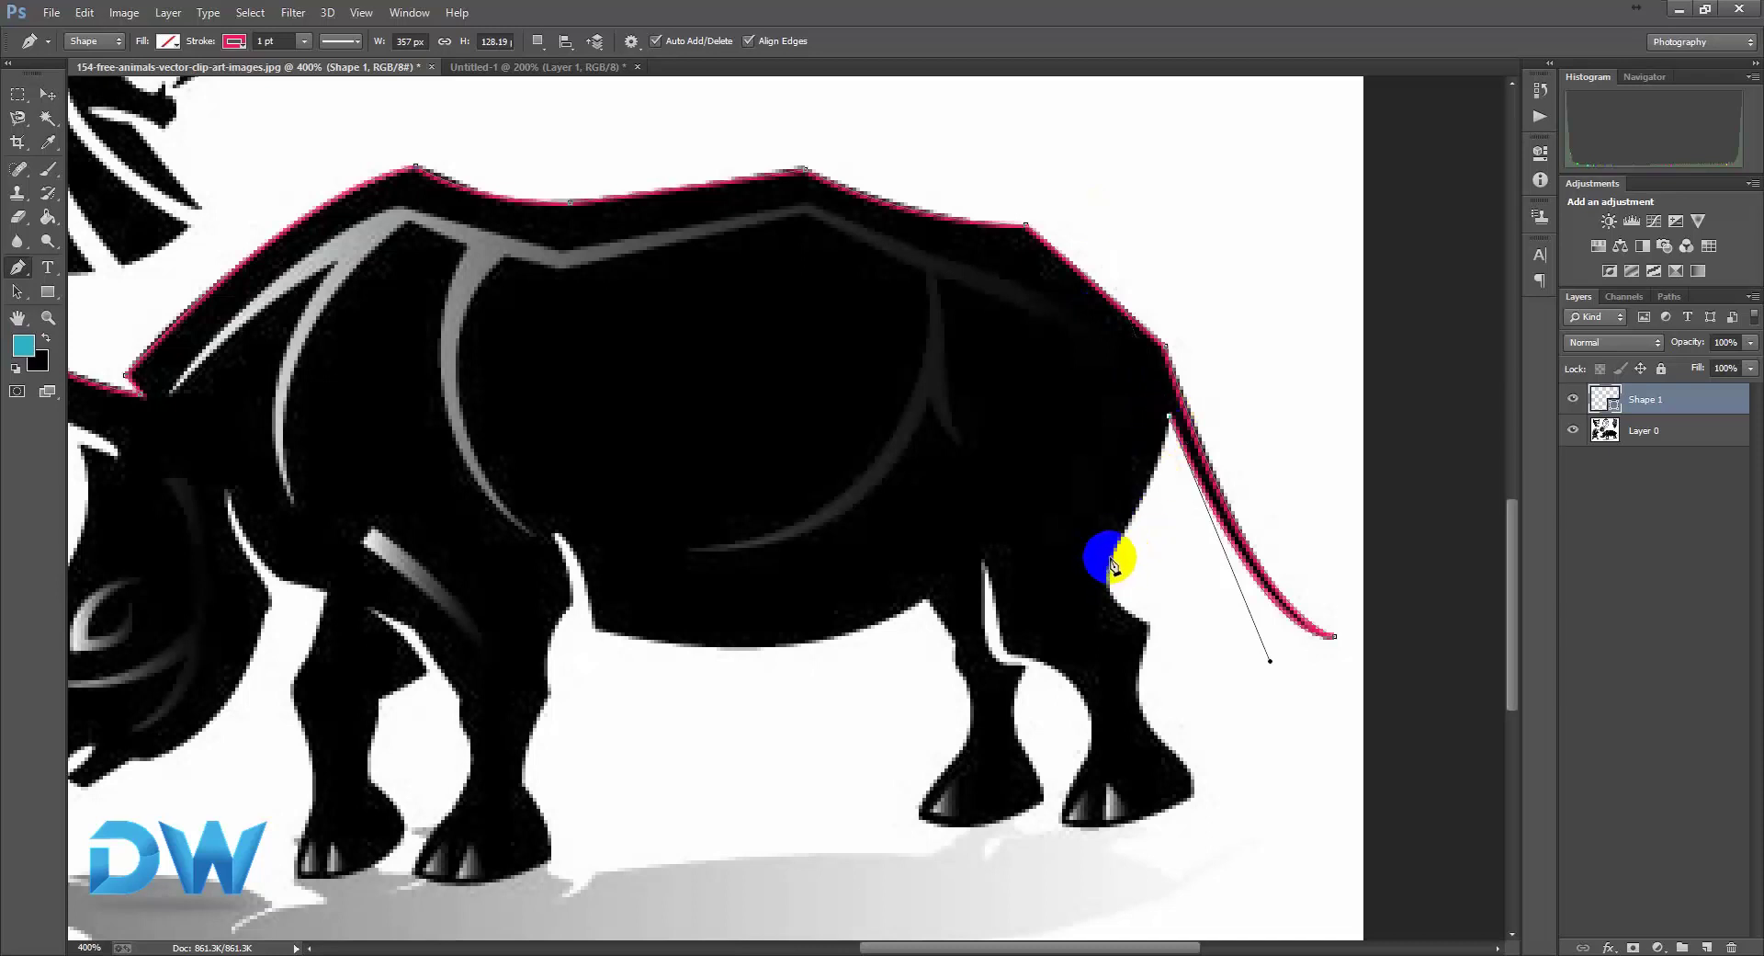
Trace the back of the rearmost hind leg from below the tail to the pointed hock.
{"action": "left_click_drag", "start_coordinate": [1111, 558], "coordinate": [1074, 615]}
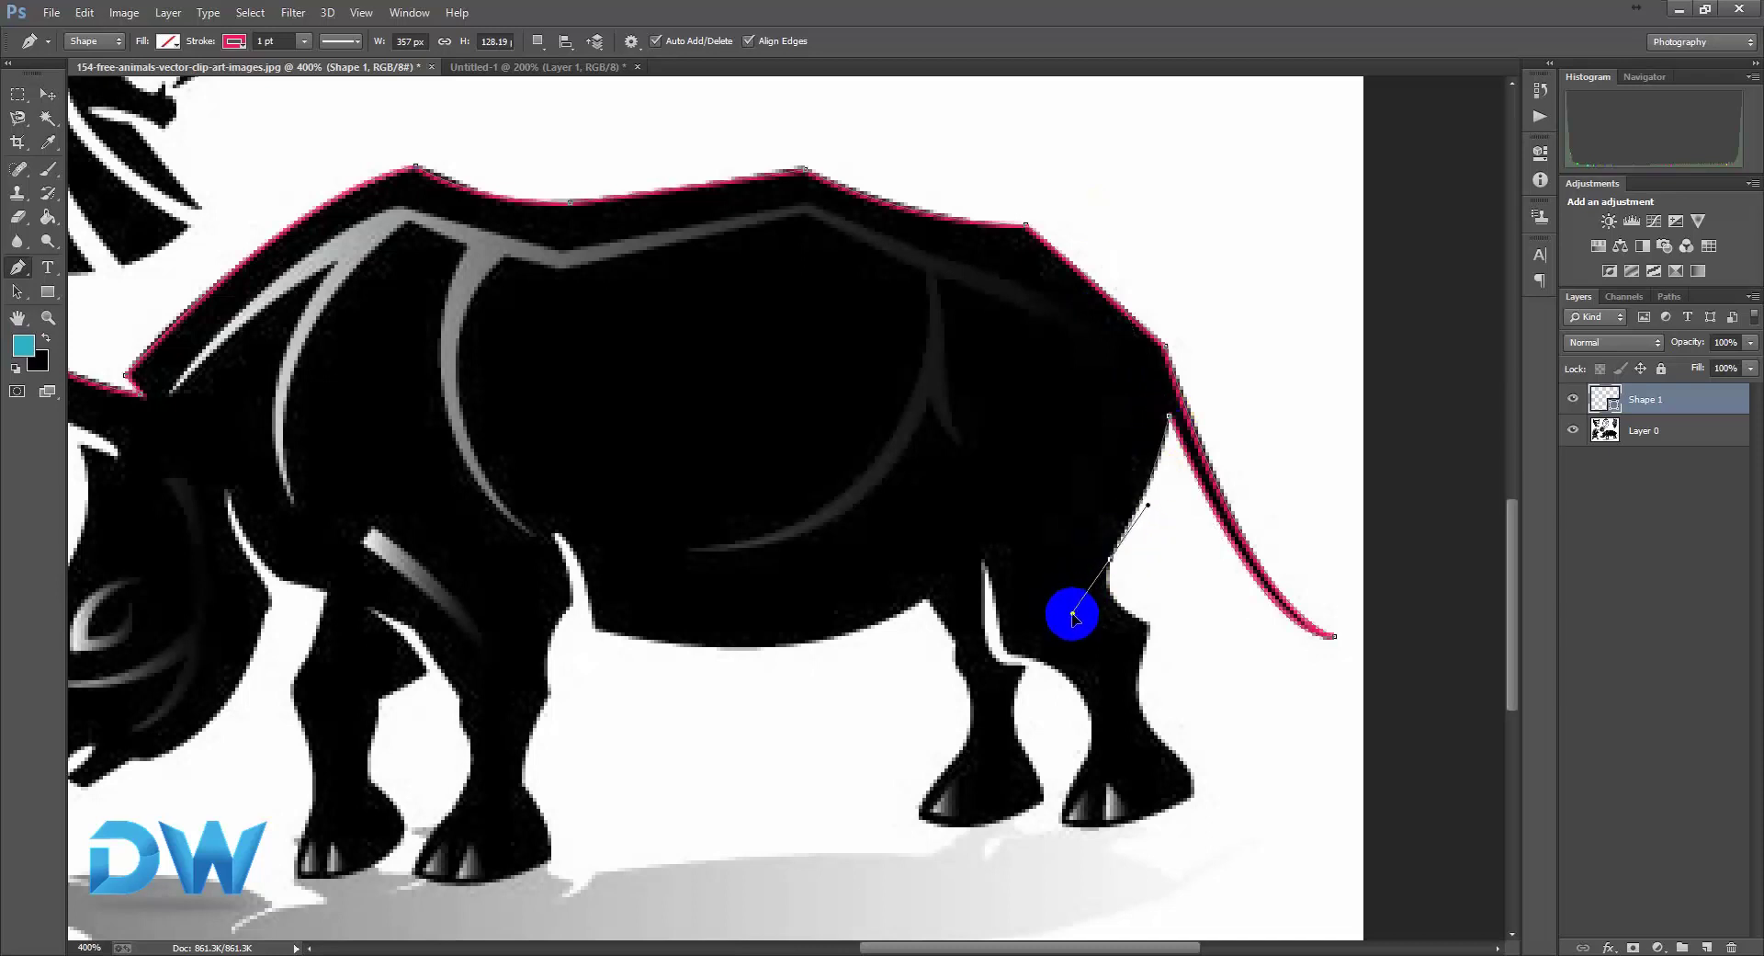
{"action": "left_click", "coordinate": [1110, 563], "text": "alt"}
{"action": "left_click", "coordinate": [1145, 628]}
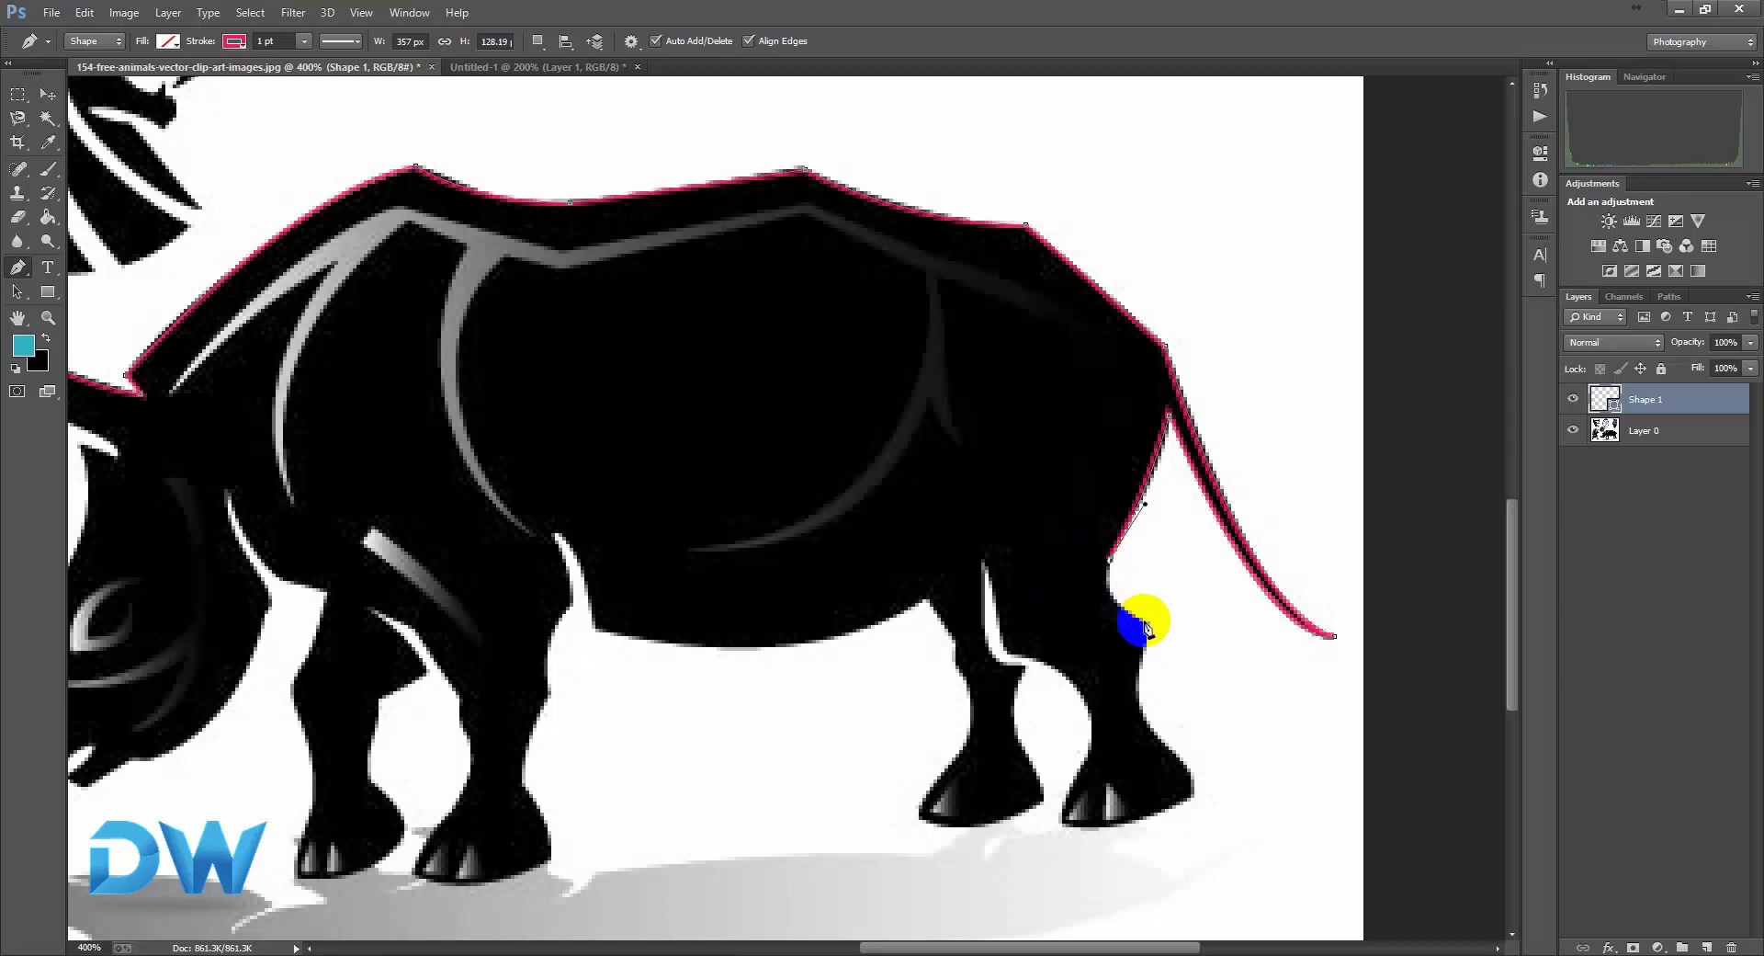
{"action": "left_click_drag", "start_coordinate": [1148, 627], "coordinate": [1197, 642]}
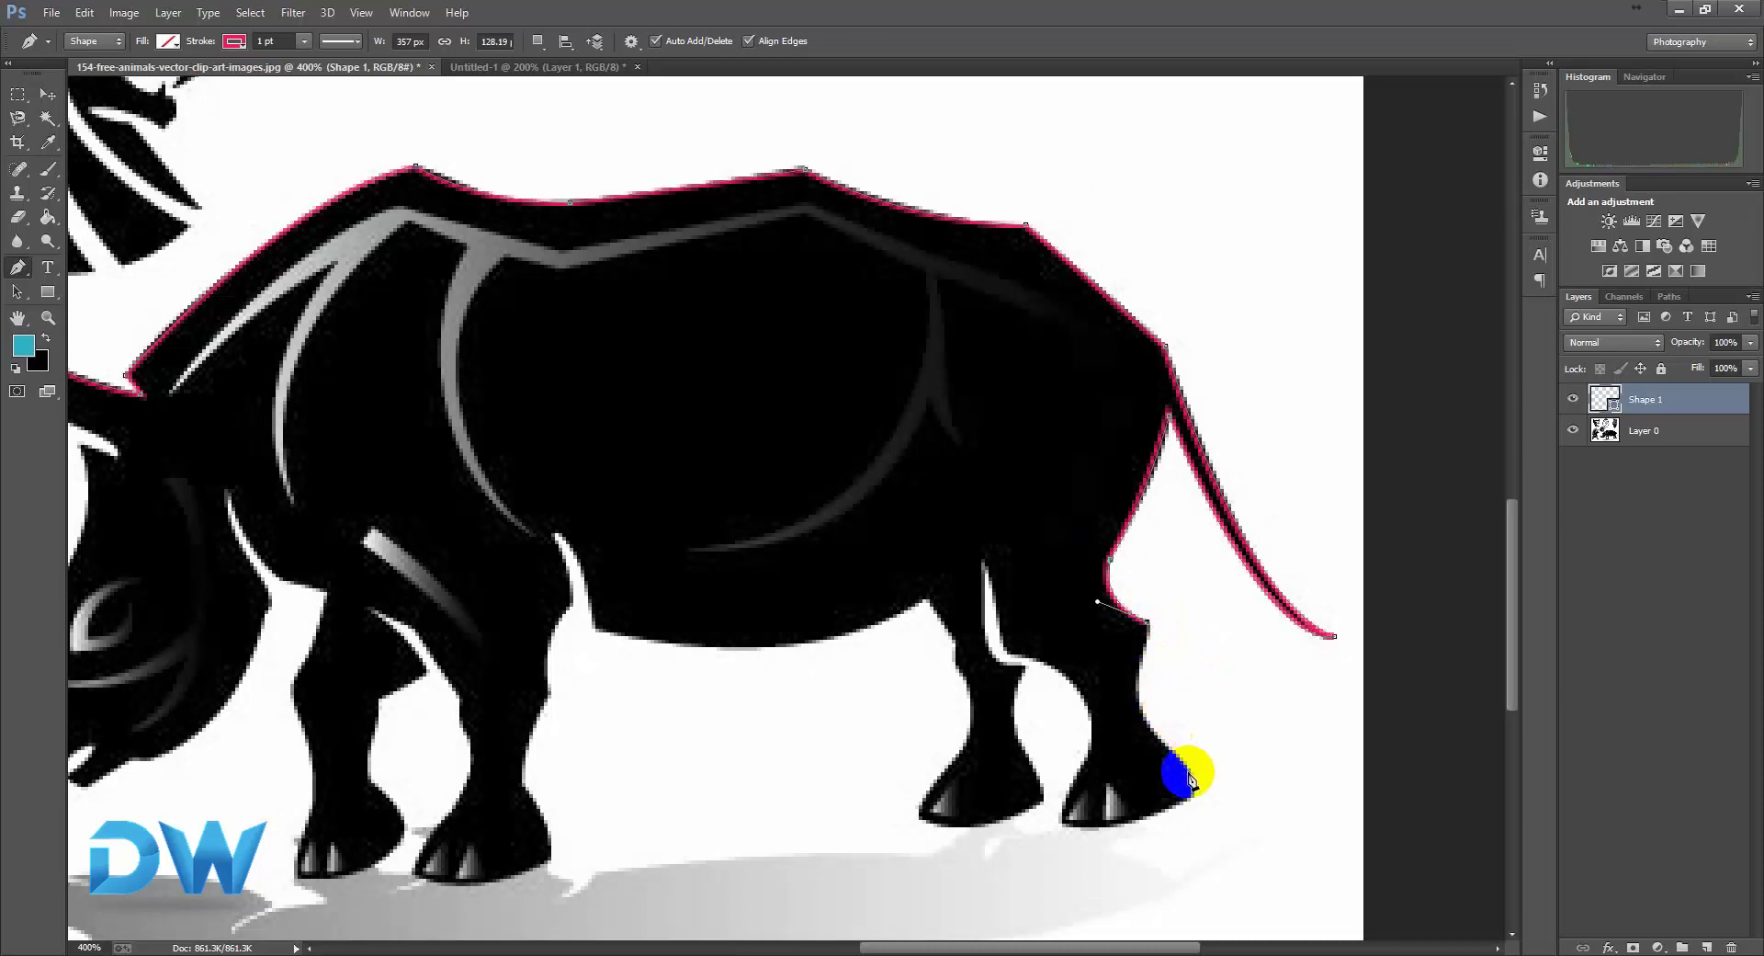
{"action": "left_click_drag", "start_coordinate": [1192, 782], "coordinate": [1273, 842]}
{"action": "key", "text": "ctrl+z"}
{"action": "left_click_drag", "start_coordinate": [1169, 743], "coordinate": [1224, 756]}
{"action": "key", "text": "ctrl+z"}
Trace the rearmost hind leg from the hock around its hoof and up its inner edge into the gap between the hind legs.
{"action": "left_click_drag", "start_coordinate": [1133, 689], "coordinate": [1186, 789]}
{"action": "mouse_move", "coordinate": [1063, 825]}
{"action": "left_mouse_down"}
{"action": "mouse_move", "coordinate": [992, 808]}
{"action": "mouse_move", "coordinate": [1065, 824]}
{"action": "left_mouse_up"}
{"action": "mouse_move", "coordinate": [1089, 751]}
{"action": "left_mouse_down"}
{"action": "mouse_move", "coordinate": [1119, 708]}
{"action": "mouse_move", "coordinate": [1089, 750]}
{"action": "left_mouse_up"}
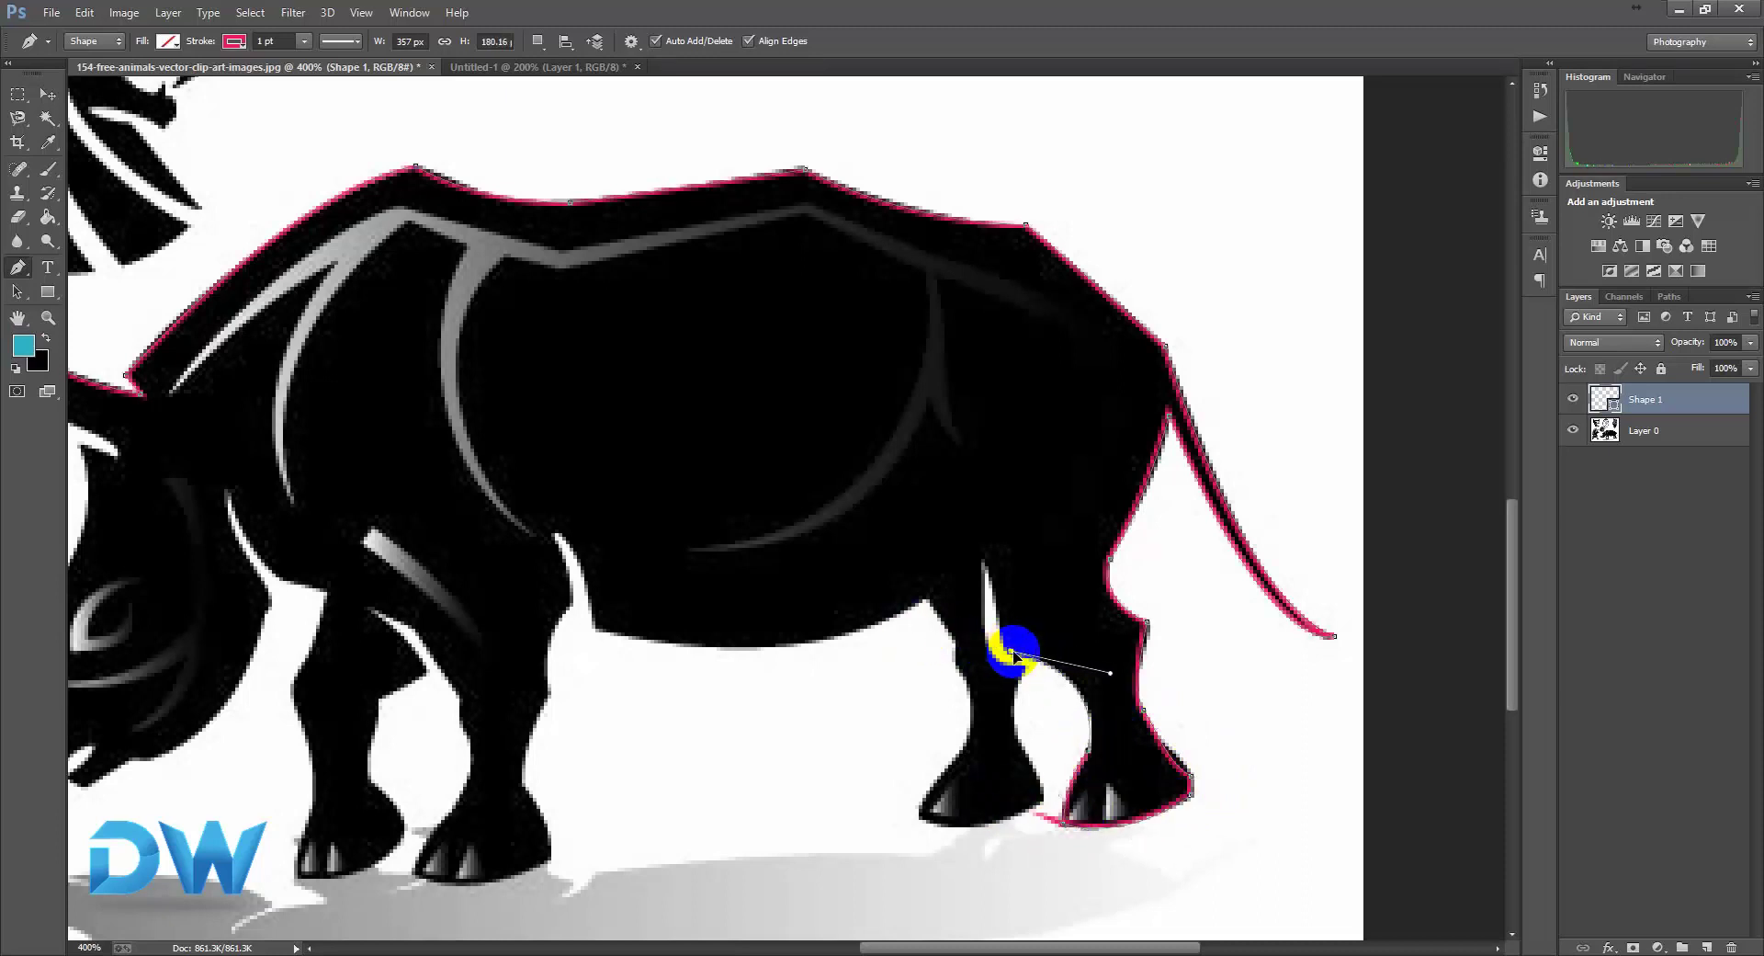
{"action": "left_click_drag", "start_coordinate": [1008, 642], "coordinate": [984, 576]}
Outline the back edge of the other hind leg down to its hoof and along the sole to the toe.
{"action": "mouse_move", "coordinate": [1023, 666]}
{"action": "left_mouse_down"}
{"action": "mouse_move", "coordinate": [1072, 674]}
{"action": "mouse_move", "coordinate": [1079, 657]}
{"action": "left_mouse_up"}
{"action": "left_click", "coordinate": [1023, 666], "text": "alt"}
{"action": "left_click_drag", "start_coordinate": [1043, 791], "coordinate": [1096, 850]}
{"action": "left_click", "coordinate": [1043, 792], "text": "alt"}
{"action": "left_click_drag", "start_coordinate": [925, 820], "coordinate": [843, 787]}
{"action": "left_click", "coordinate": [922, 816], "text": "alt"}
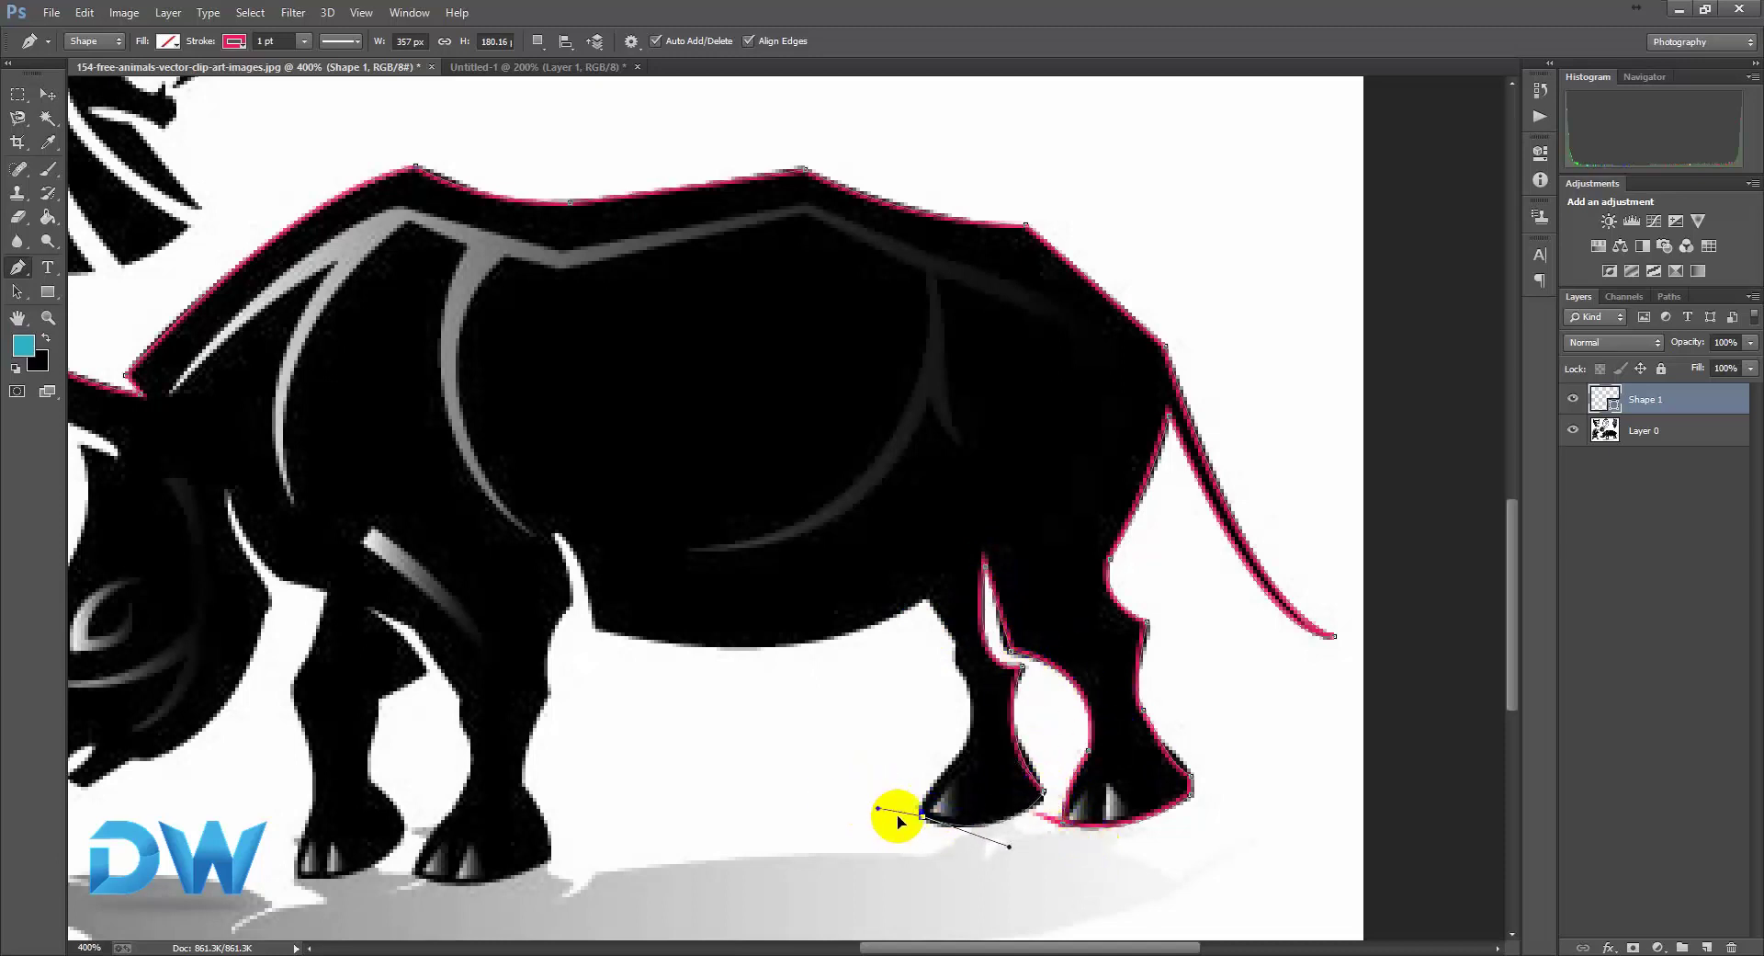
Trace the front edge of that hind leg from the toe up to where it meets the belly.
{"action": "left_click_drag", "start_coordinate": [967, 735], "coordinate": [1000, 697]}
{"action": "key", "text": "ctrl+z"}
{"action": "left_click_drag", "start_coordinate": [948, 764], "coordinate": [985, 731]}
{"action": "left_click", "coordinate": [948, 764], "text": "alt"}
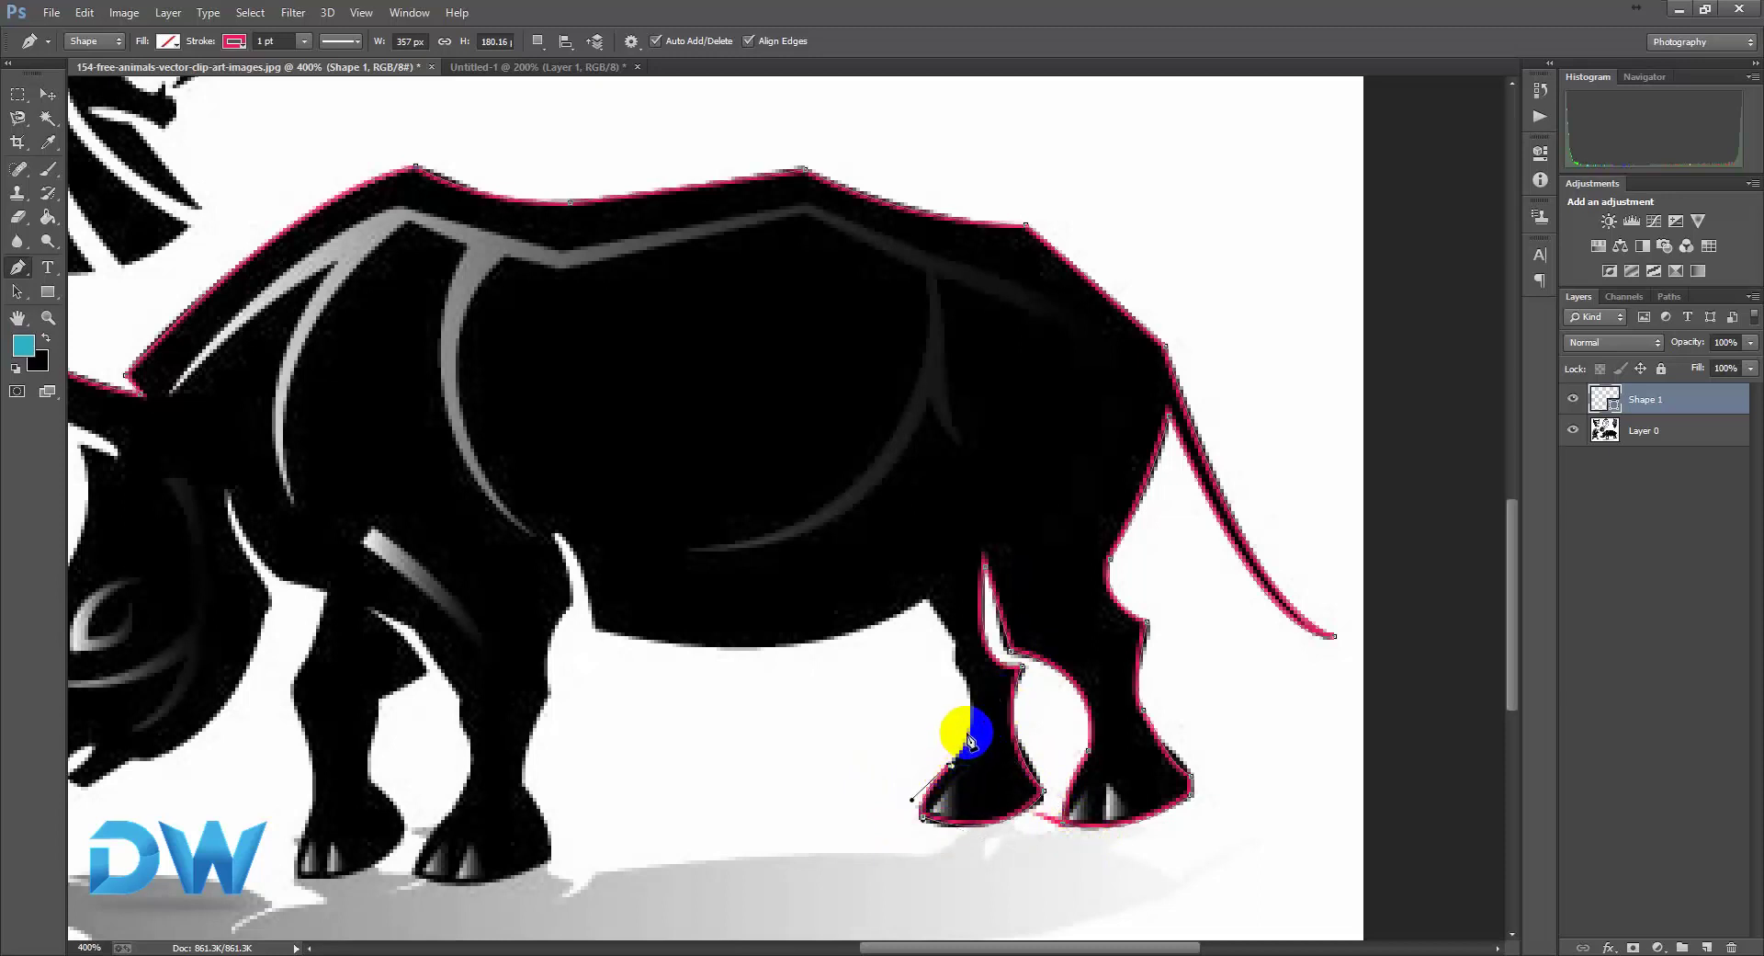
{"action": "left_click", "coordinate": [966, 738]}
{"action": "left_click", "coordinate": [966, 688]}
{"action": "left_click", "coordinate": [957, 666]}
{"action": "left_click", "coordinate": [928, 600]}
Trace the belly curve to the notch behind the near foreleg and continue down the foreleg's back edge to above the hoof.
{"action": "mouse_move", "coordinate": [595, 629]}
{"action": "left_mouse_down"}
{"action": "mouse_move", "coordinate": [386, 574]}
{"action": "mouse_move", "coordinate": [595, 629]}
{"action": "left_mouse_up"}
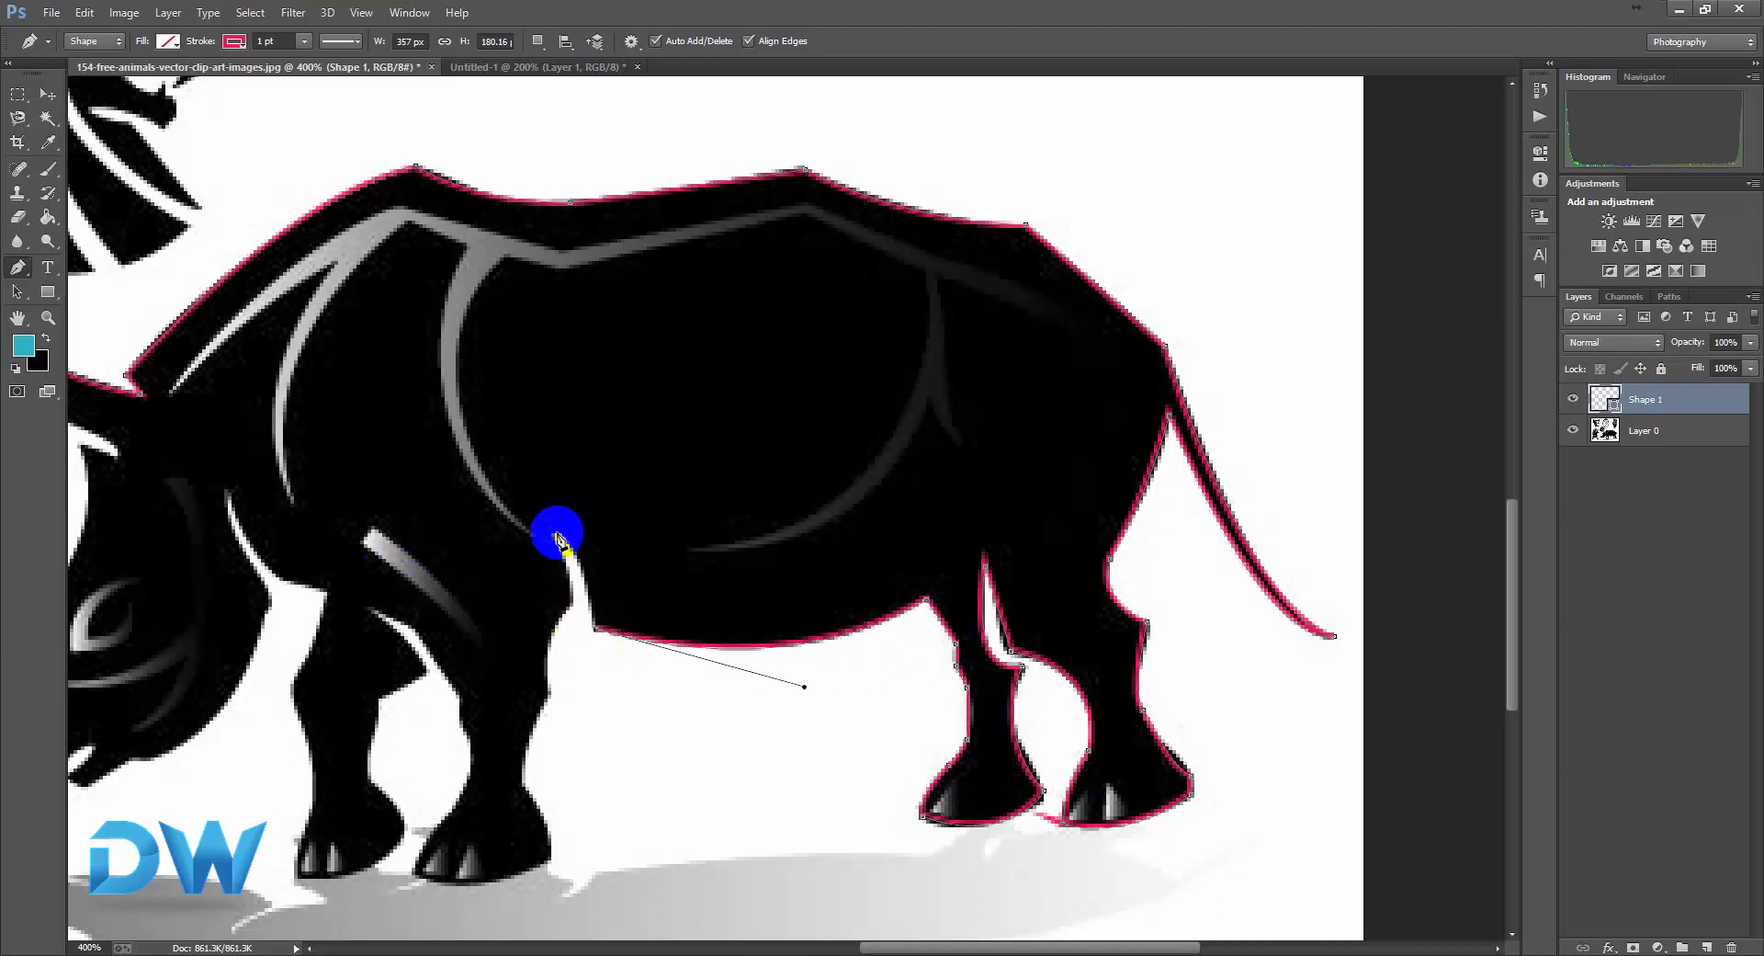
{"action": "mouse_move", "coordinate": [553, 531]}
{"action": "left_mouse_down"}
{"action": "mouse_move", "coordinate": [515, 516]}
{"action": "mouse_move", "coordinate": [556, 533]}
{"action": "left_mouse_up"}
{"action": "mouse_move", "coordinate": [574, 606]}
{"action": "left_mouse_down"}
{"action": "mouse_move", "coordinate": [571, 622]}
{"action": "mouse_move", "coordinate": [573, 607]}
{"action": "left_mouse_up"}
{"action": "mouse_move", "coordinate": [548, 693]}
{"action": "left_mouse_down"}
{"action": "mouse_move", "coordinate": [555, 772]}
{"action": "mouse_move", "coordinate": [548, 693]}
{"action": "left_mouse_up"}
{"action": "left_click_drag", "start_coordinate": [563, 761], "coordinate": [588, 552]}
{"action": "left_click", "coordinate": [549, 581]}
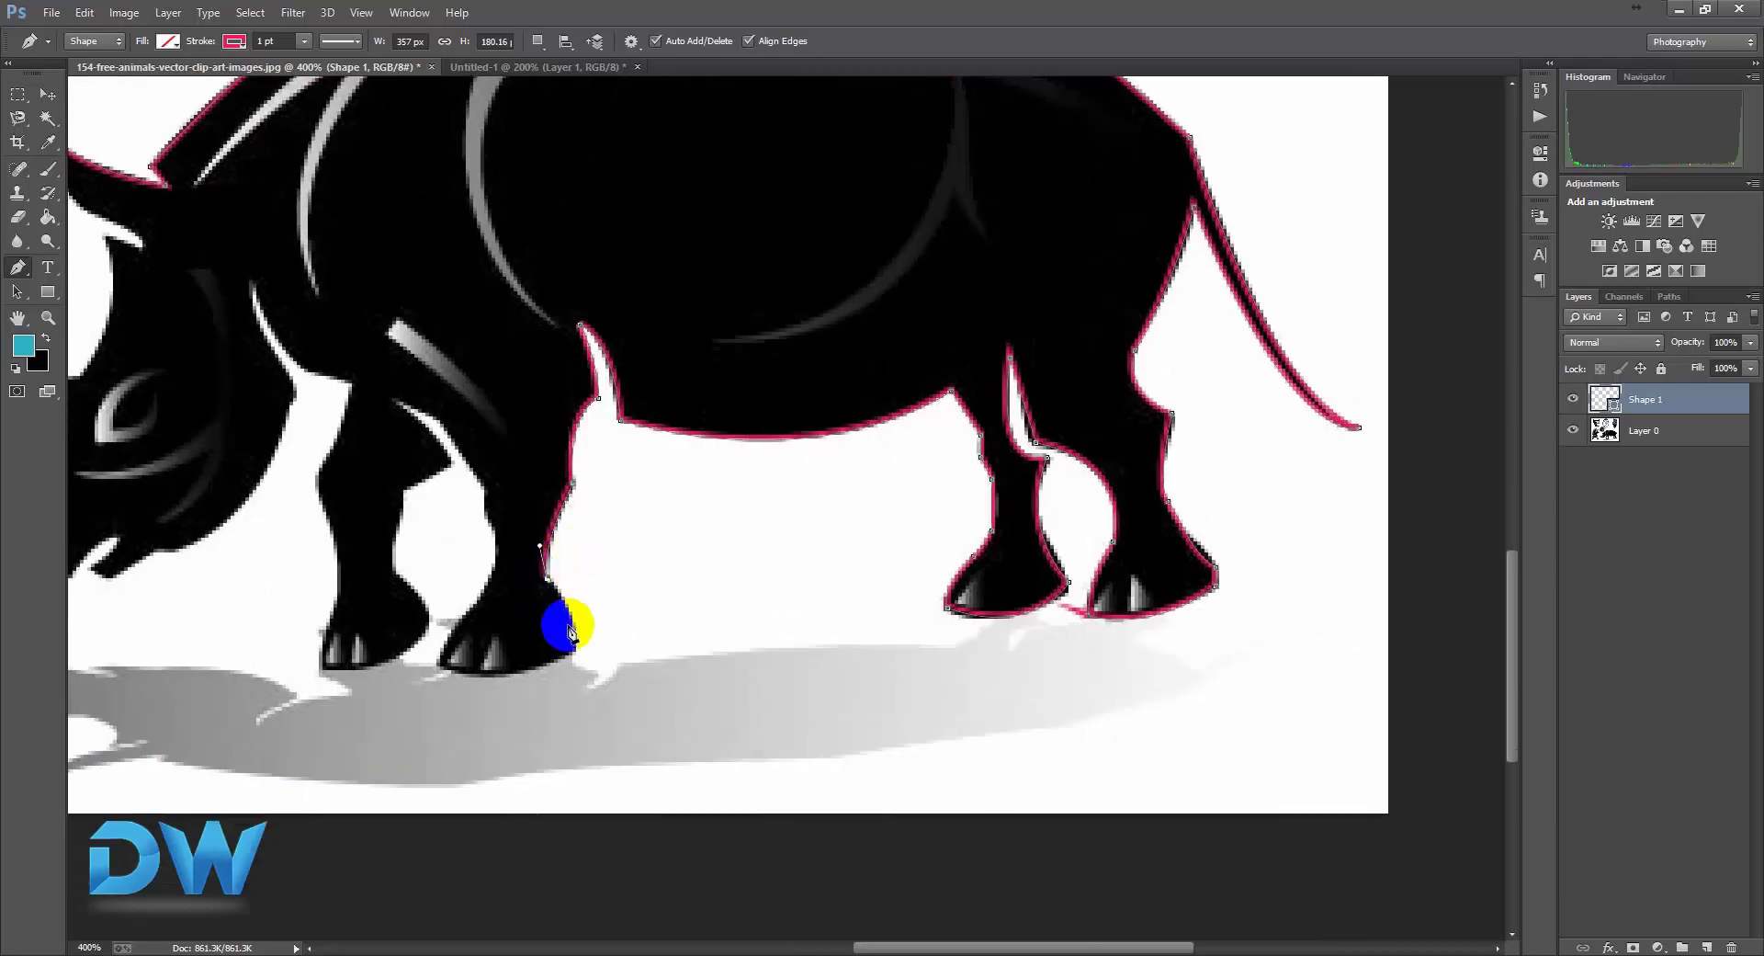
Outline the near front hoof from its heel along the sole to the toe.
{"action": "left_click_drag", "start_coordinate": [577, 648], "coordinate": [563, 678]}
{"action": "left_click", "coordinate": [481, 685]}
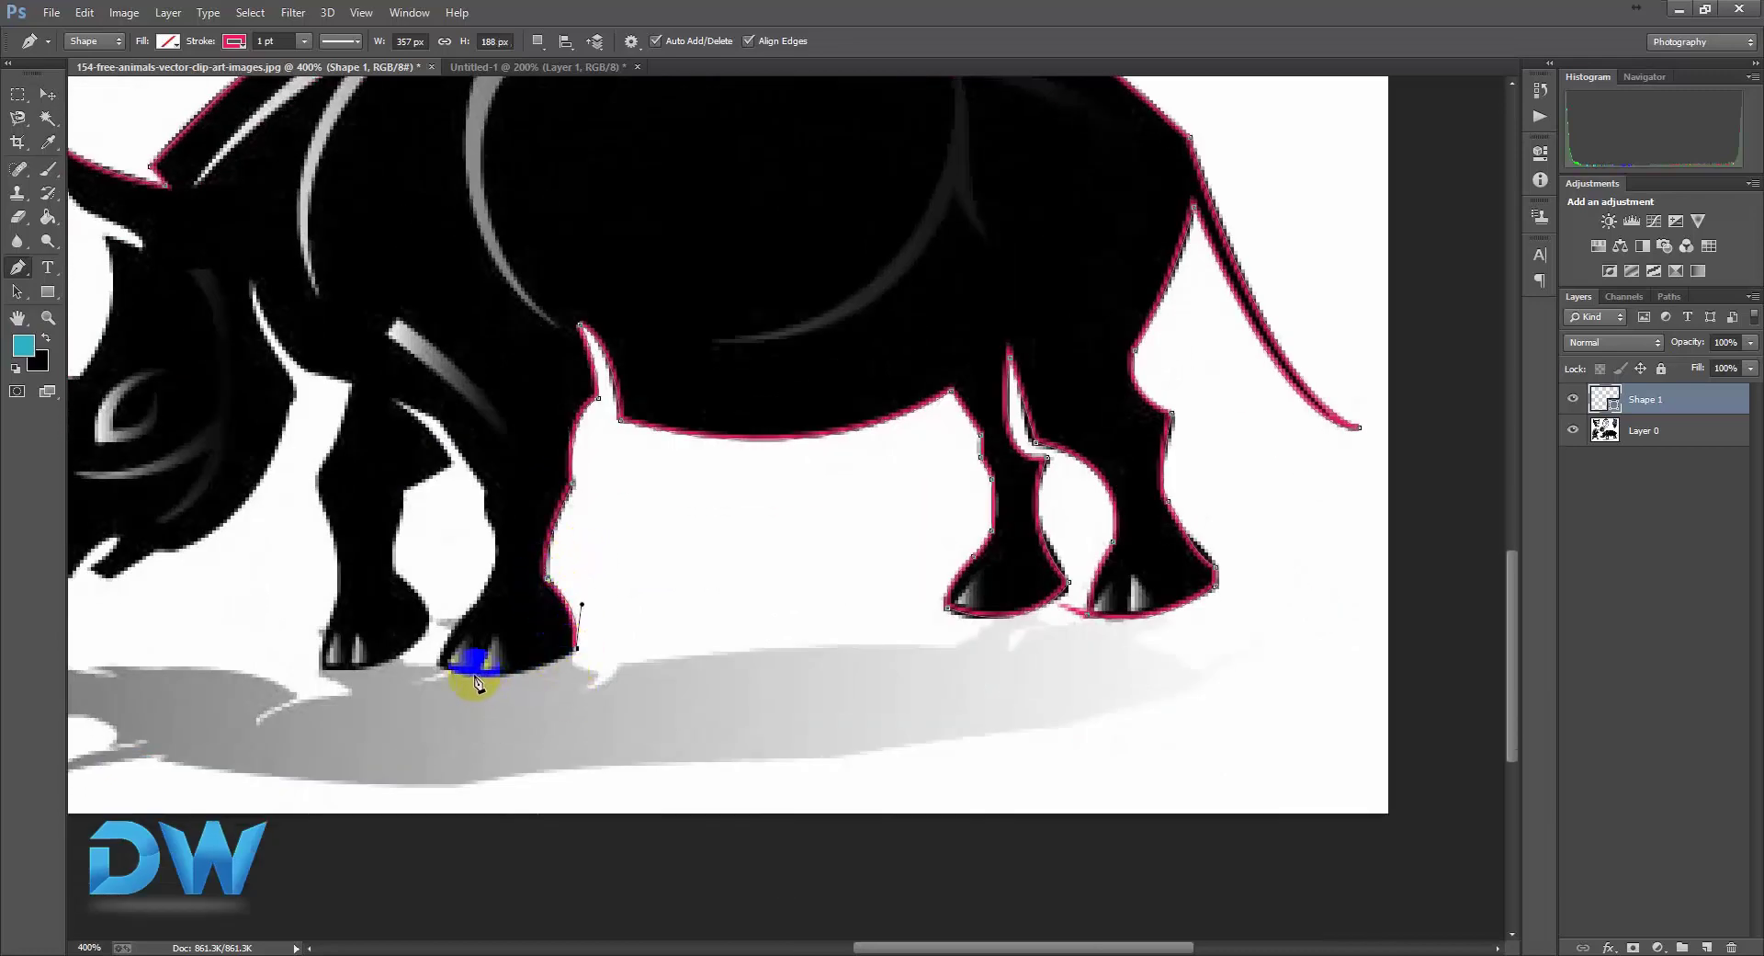
{"action": "left_click_drag", "start_coordinate": [432, 680], "coordinate": [427, 679]}
{"action": "left_click", "coordinate": [480, 678], "text": "alt"}
{"action": "left_click", "coordinate": [438, 665]}
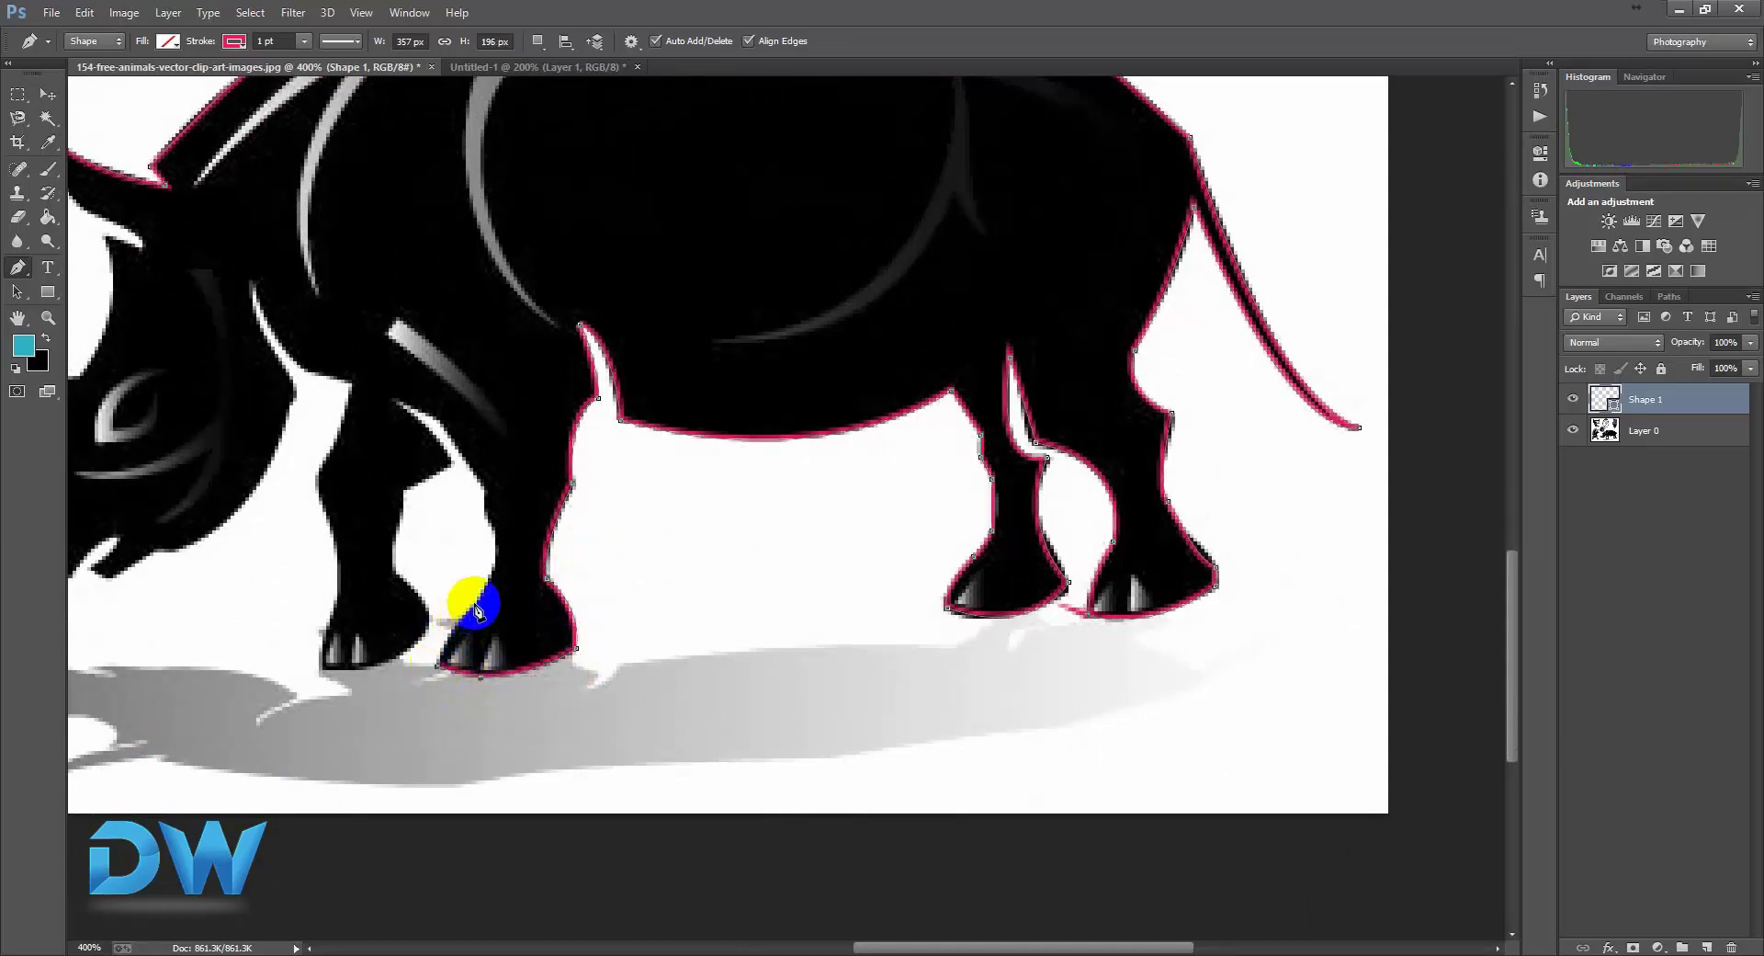
Trace the front edge of the near foreleg from the toe up to the gap under the chest.
{"action": "left_click_drag", "start_coordinate": [474, 603], "coordinate": [508, 576]}
{"action": "left_click", "coordinate": [475, 603], "text": "alt"}
{"action": "left_click", "coordinate": [495, 568]}
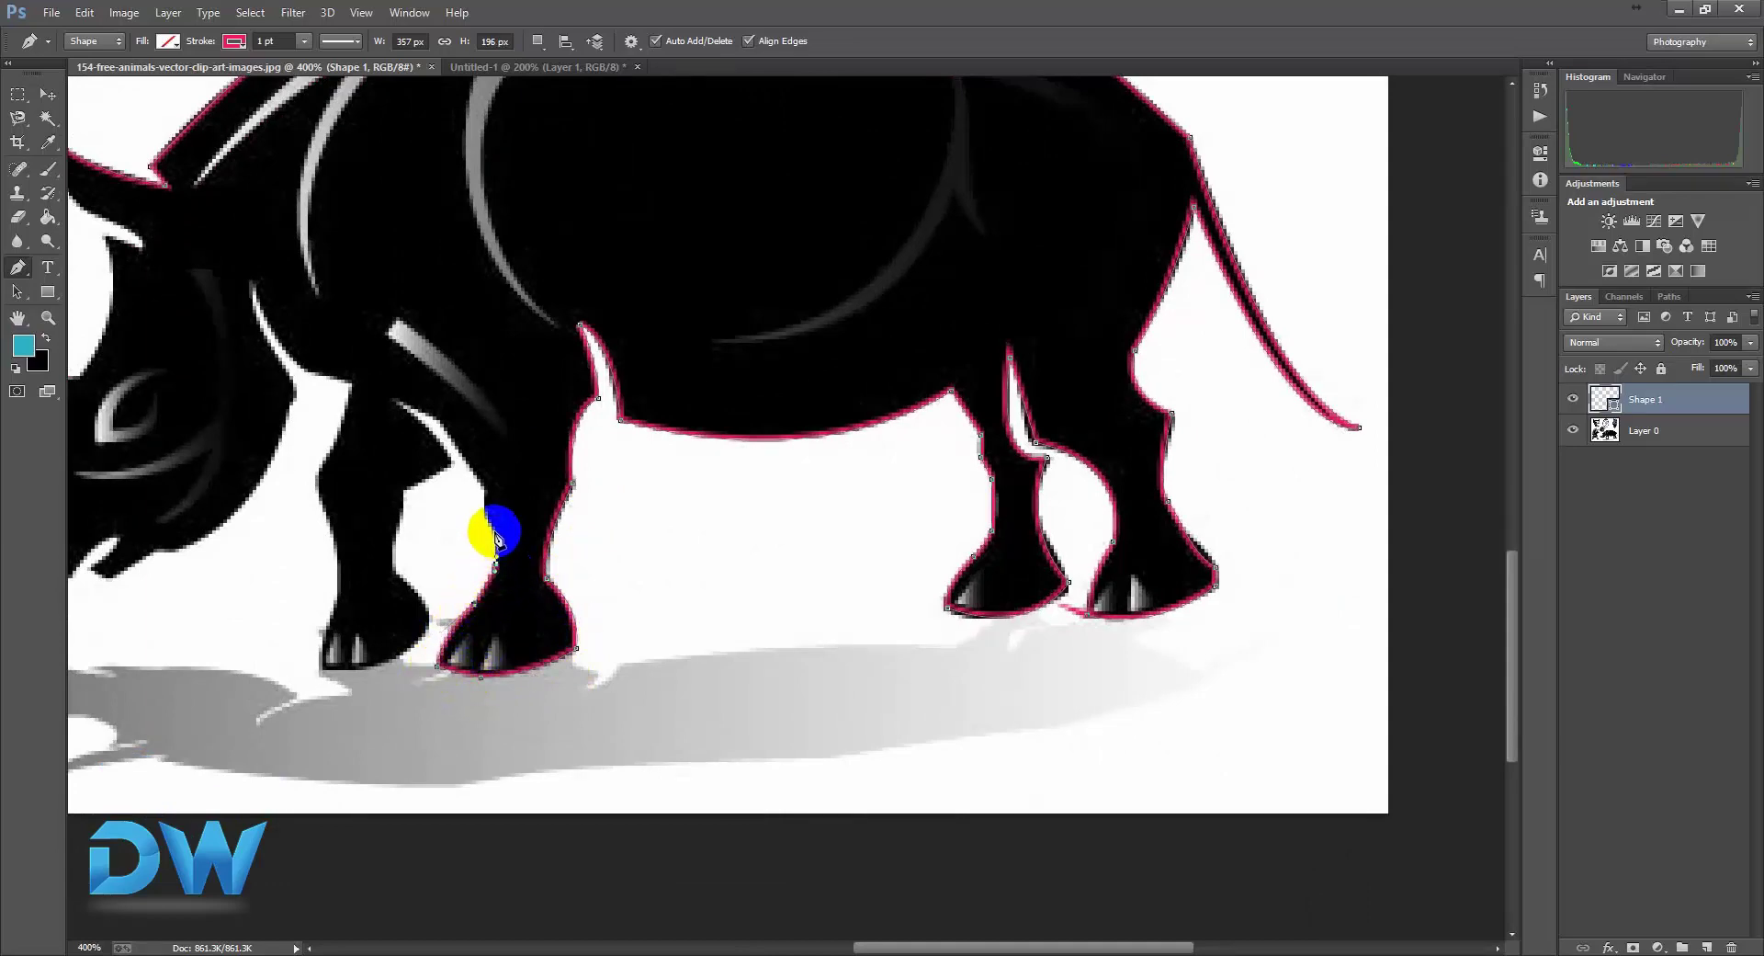
{"action": "left_click", "coordinate": [495, 530]}
{"action": "left_click", "coordinate": [484, 512]}
{"action": "left_click", "coordinate": [485, 486]}
{"action": "left_click", "coordinate": [441, 425]}
{"action": "left_click", "coordinate": [399, 402]}
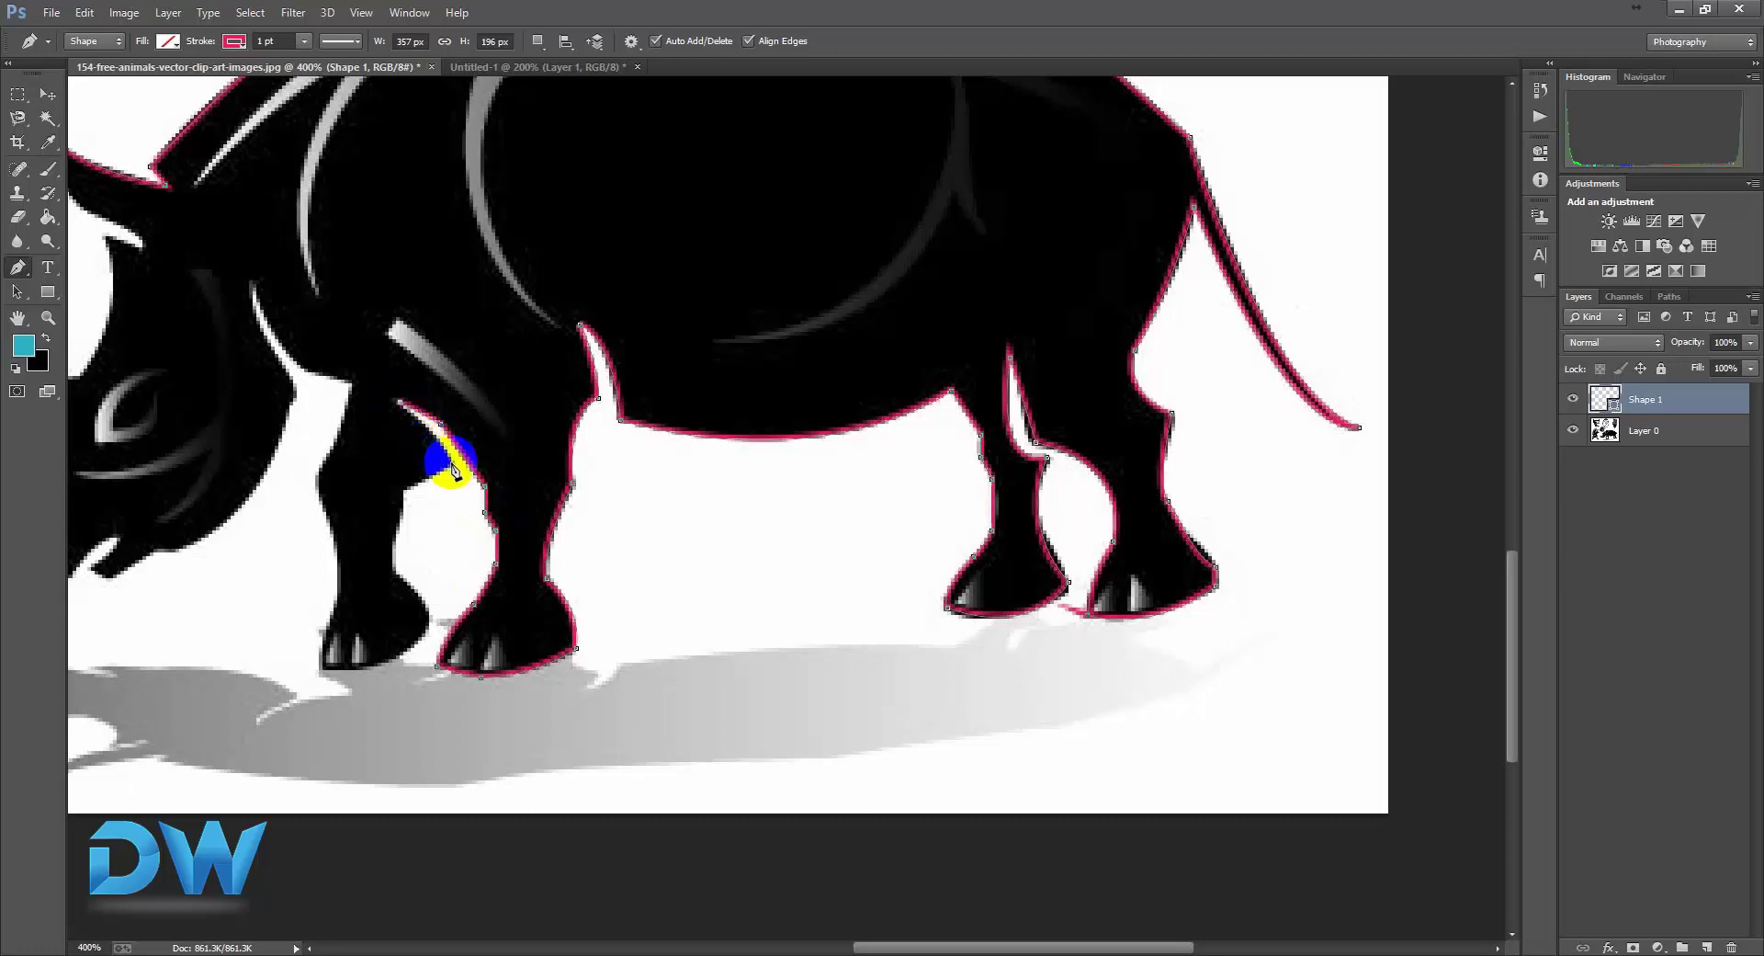
Outline the far foreleg's back edge from the knee bulge down around the hoof to its toe.
{"action": "left_click", "coordinate": [402, 489]}
{"action": "left_click", "coordinate": [397, 567]}
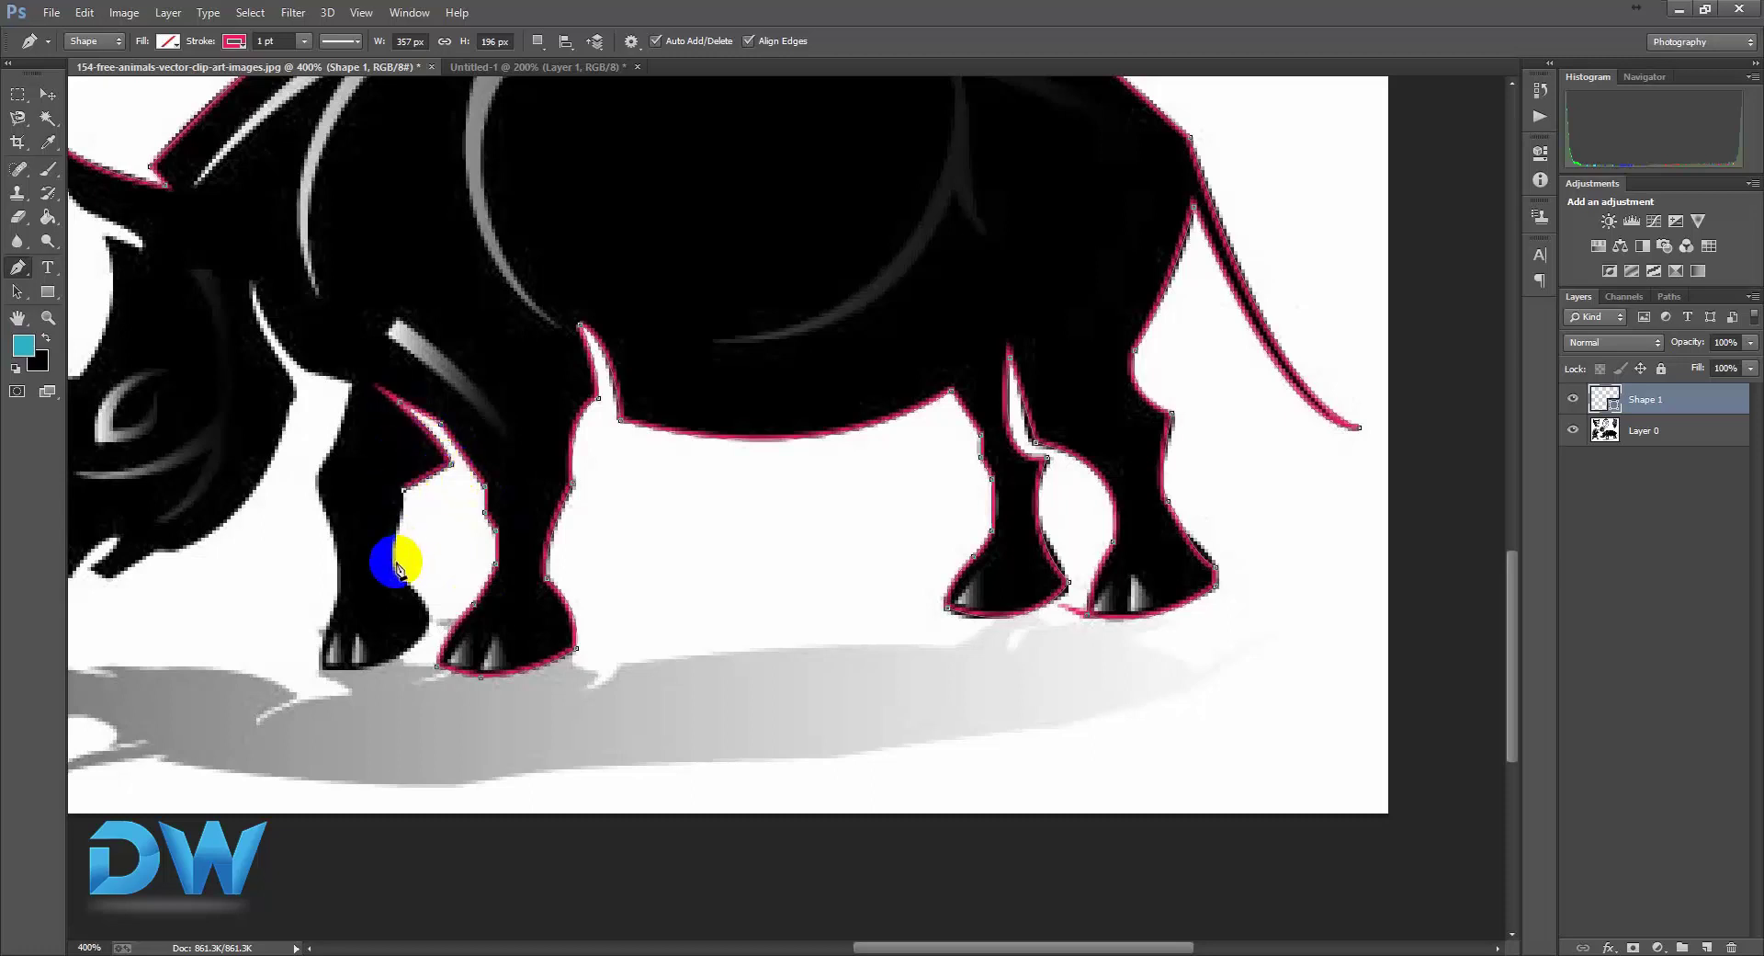
{"action": "mouse_move", "coordinate": [428, 632]}
{"action": "left_mouse_down"}
{"action": "mouse_move", "coordinate": [423, 653]}
{"action": "mouse_move", "coordinate": [431, 640]}
{"action": "left_mouse_up"}
{"action": "left_click", "coordinate": [429, 619], "text": "alt"}
{"action": "left_click", "coordinate": [319, 665]}
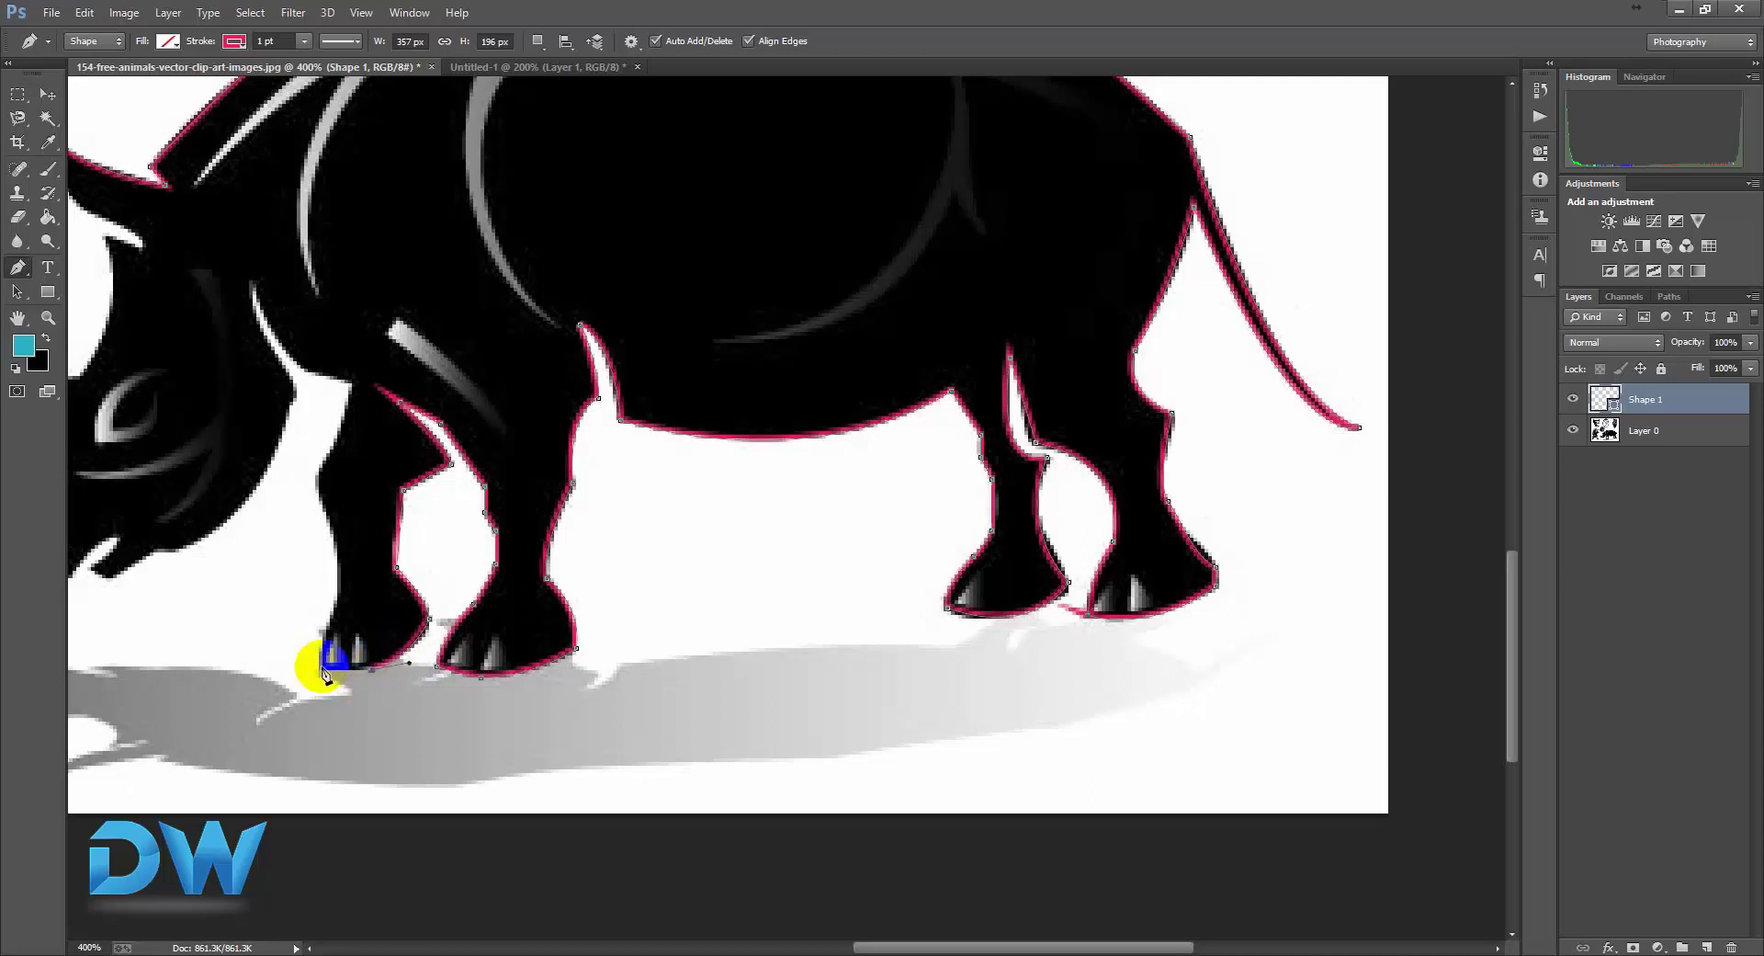
Trace the front edge of the far foreleg from the toe up to the chest.
{"action": "left_click", "coordinate": [333, 601]}
{"action": "left_click", "coordinate": [339, 548]}
{"action": "left_click", "coordinate": [326, 470]}
{"action": "left_click", "coordinate": [334, 445]}
{"action": "left_click", "coordinate": [353, 382]}
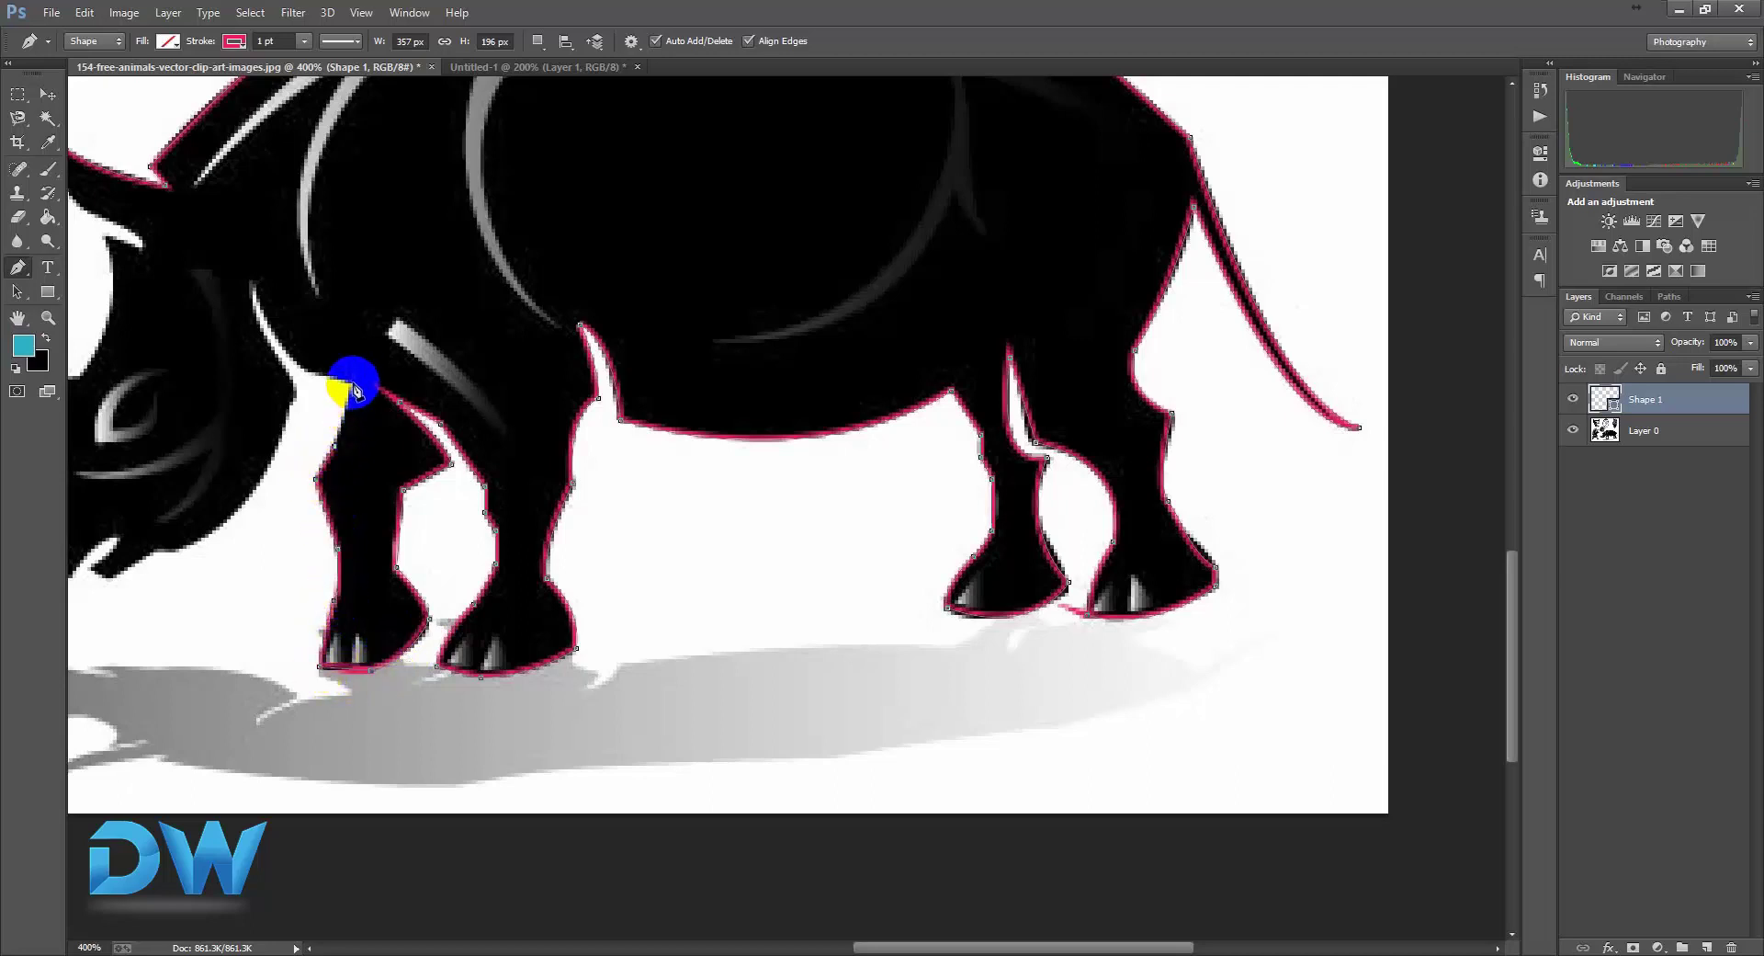
Outline the chest and both edges of the white neck fold, and follow the curved jaw toward the lower lip.
{"action": "left_click", "coordinate": [307, 372]}
{"action": "left_click_drag", "start_coordinate": [257, 288], "coordinate": [258, 288]}
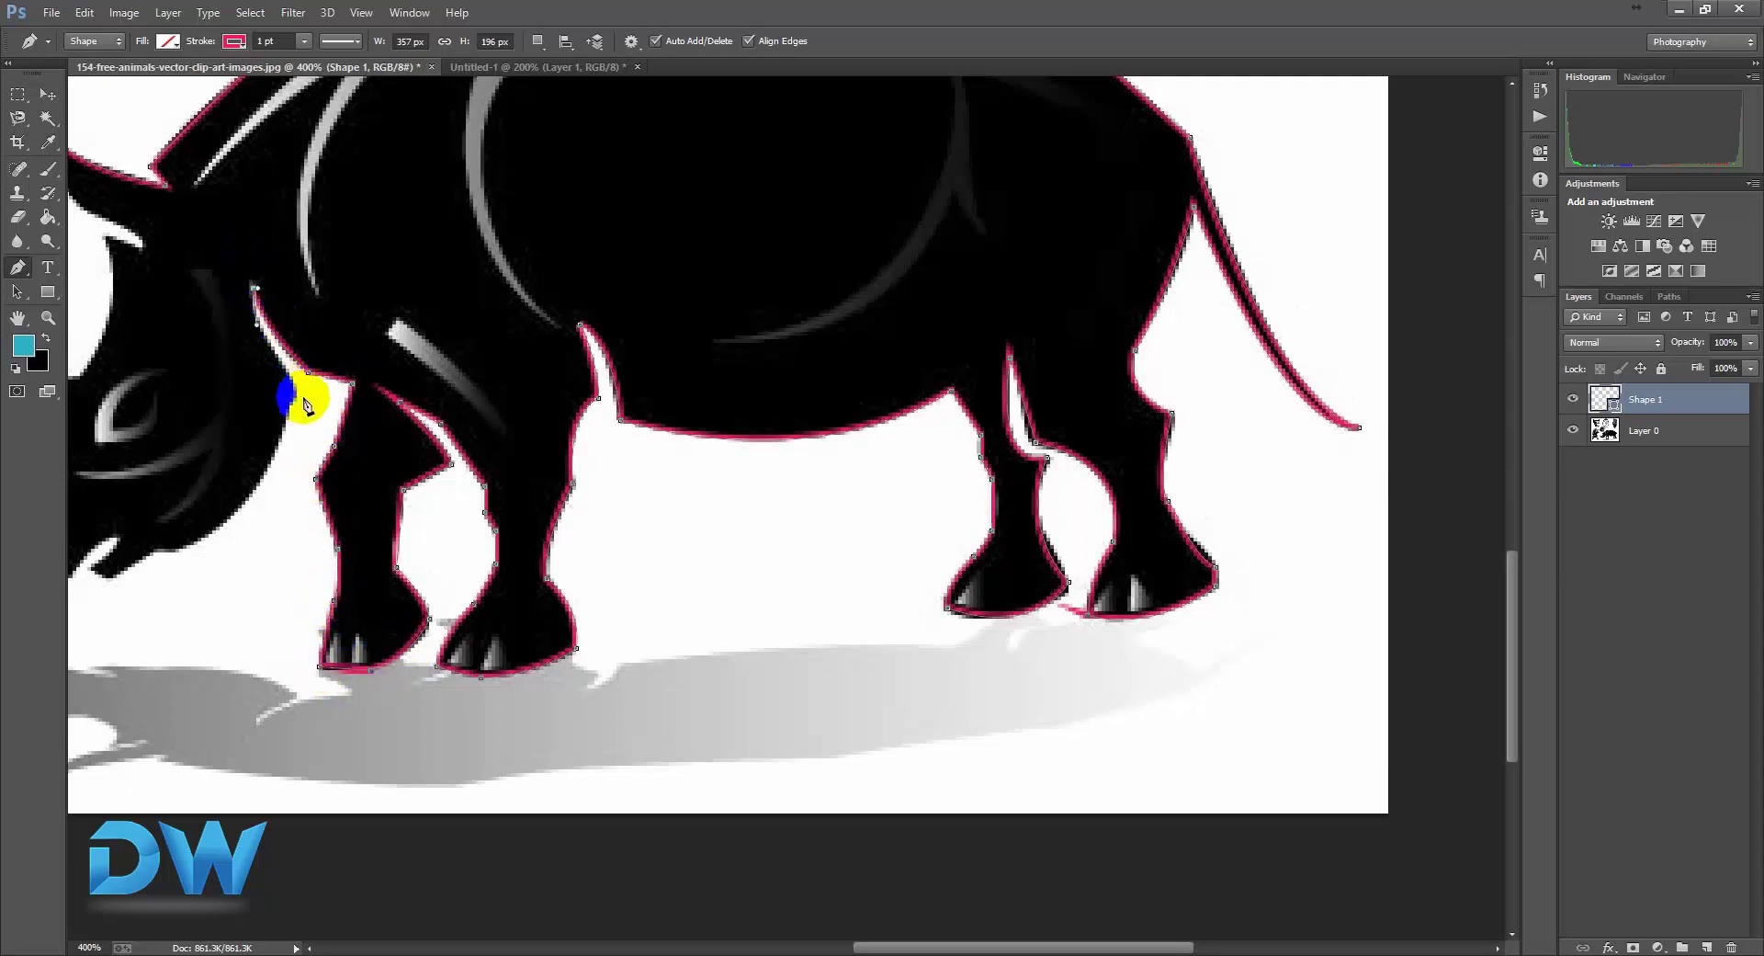
{"action": "mouse_move", "coordinate": [297, 393]}
{"action": "left_mouse_down"}
{"action": "mouse_move", "coordinate": [346, 455]}
{"action": "mouse_move", "coordinate": [297, 393]}
{"action": "left_mouse_up"}
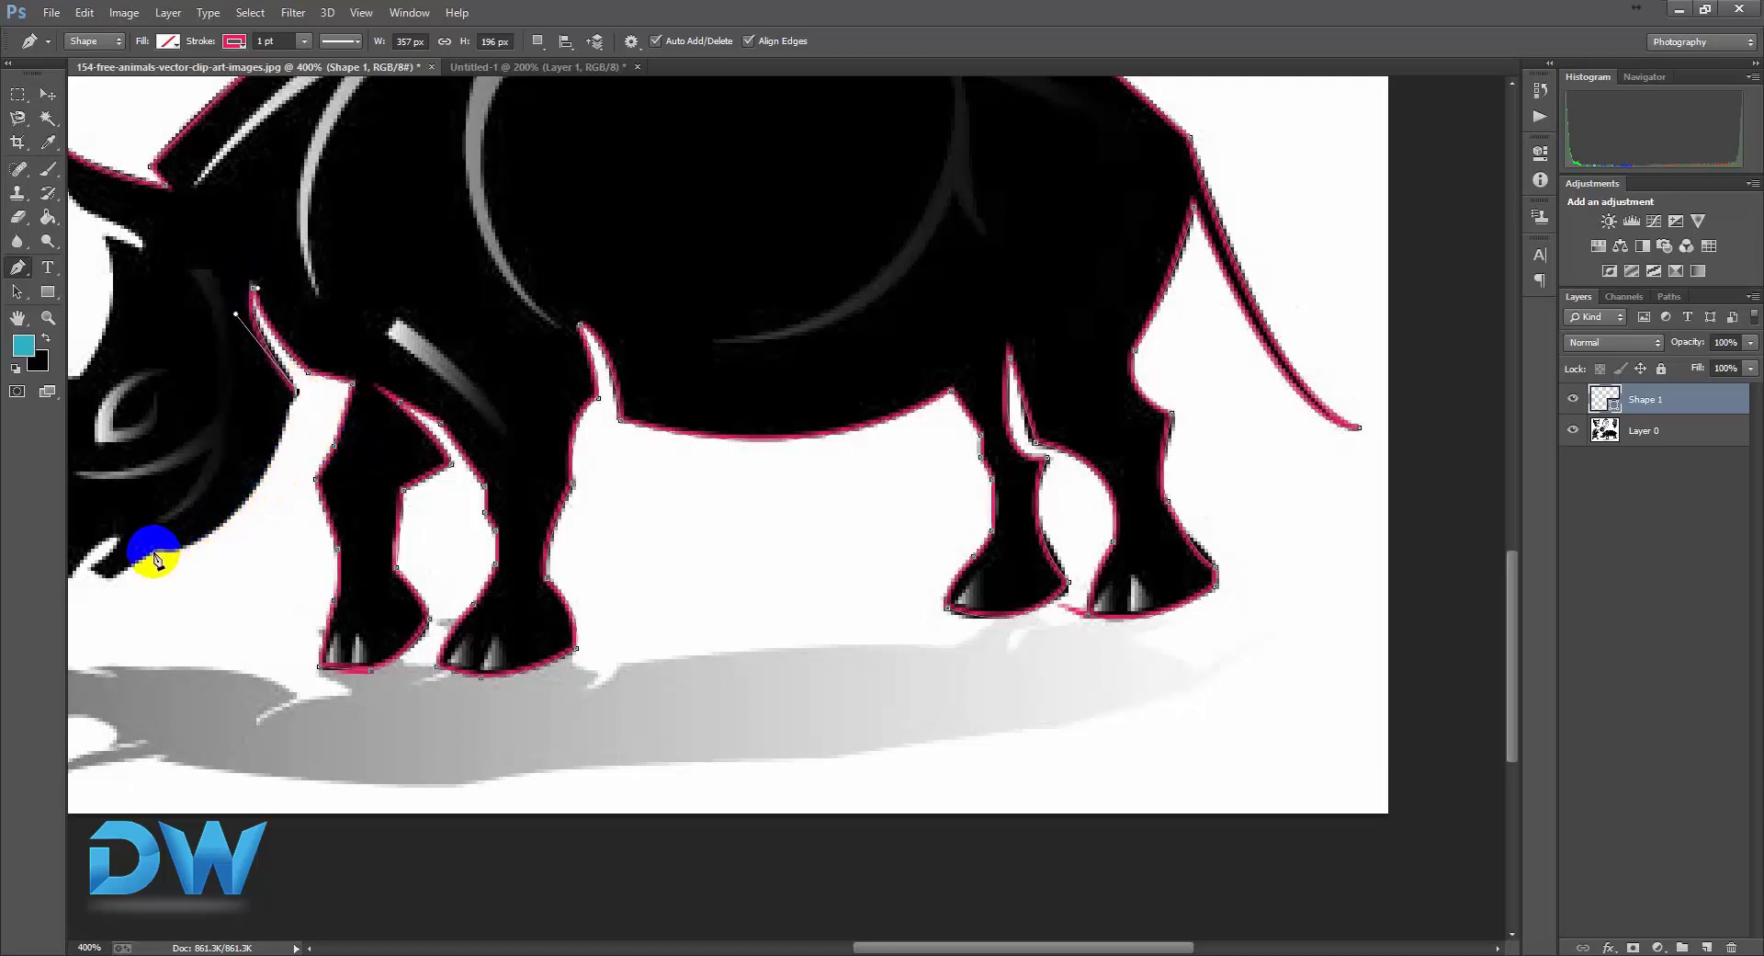
{"action": "left_click_drag", "start_coordinate": [151, 557], "coordinate": [86, 559]}
{"action": "left_click_drag", "start_coordinate": [201, 554], "coordinate": [201, 552]}
{"action": "left_click_drag", "start_coordinate": [313, 493], "coordinate": [523, 408]}
Trace the lower lip, the mouth opening and the upper lip up to the top of the nostril slit.
{"action": "left_click", "coordinate": [371, 496]}
{"action": "left_click", "coordinate": [349, 481]}
{"action": "left_click", "coordinate": [378, 451]}
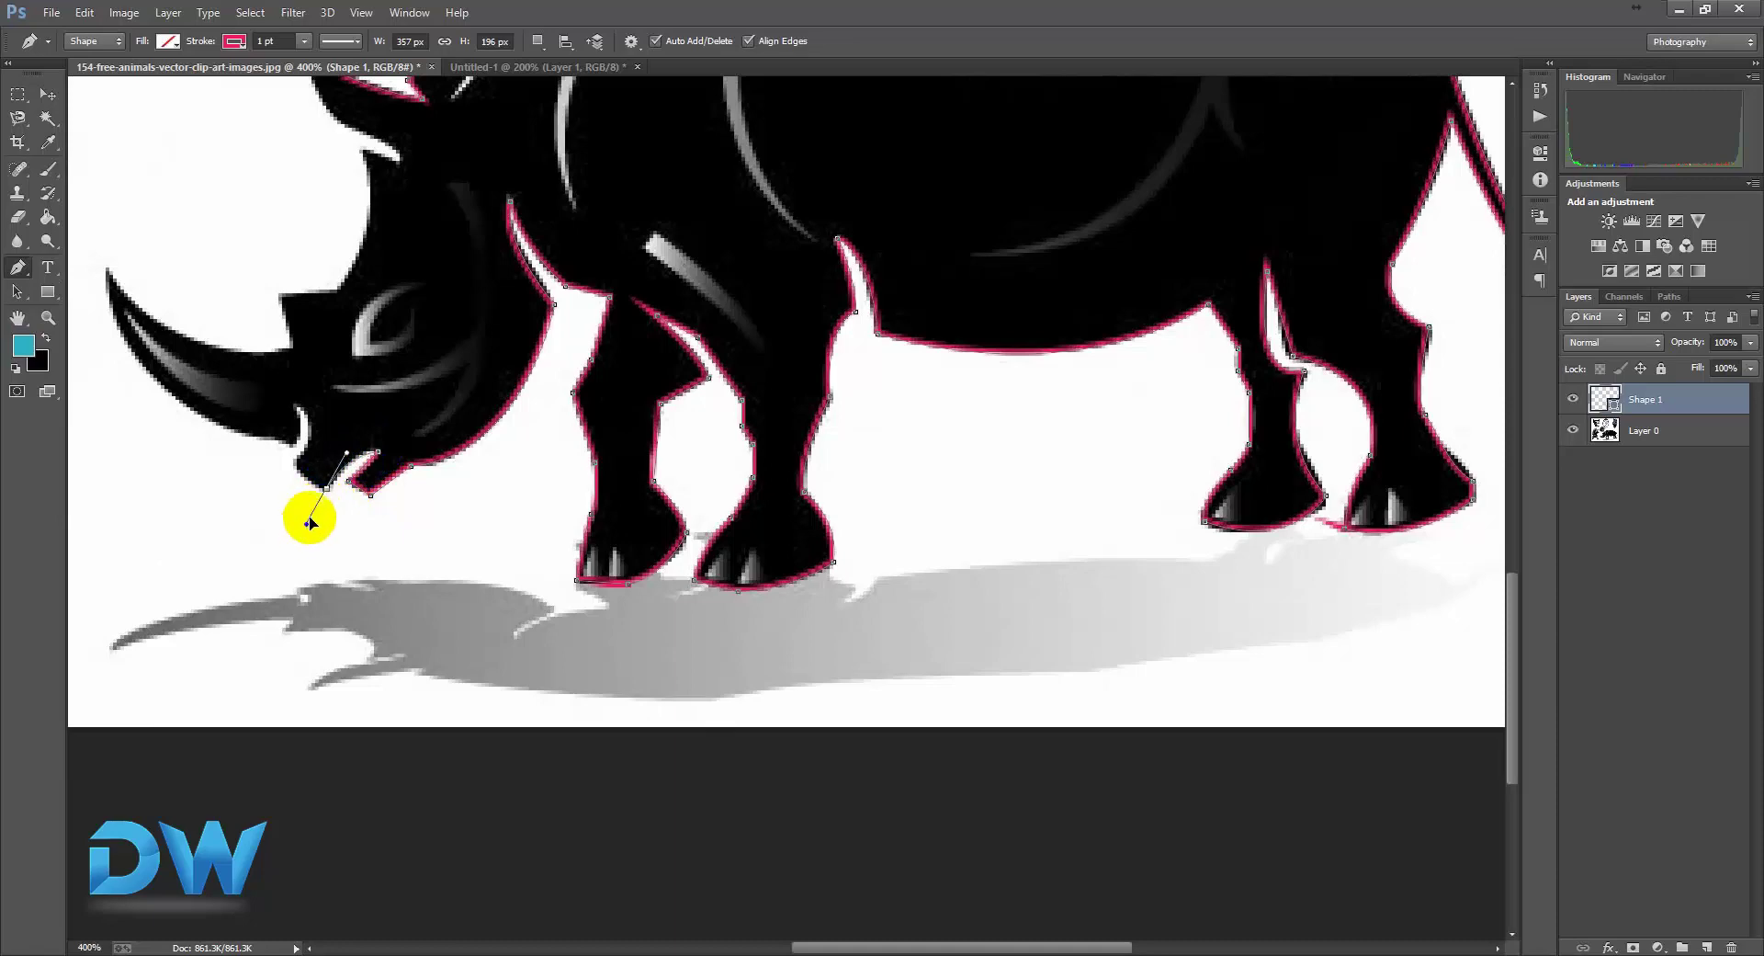
{"action": "left_click", "coordinate": [295, 464]}
{"action": "left_click_drag", "start_coordinate": [298, 409], "coordinate": [271, 372]}
{"action": "left_click", "coordinate": [298, 408], "text": "alt"}
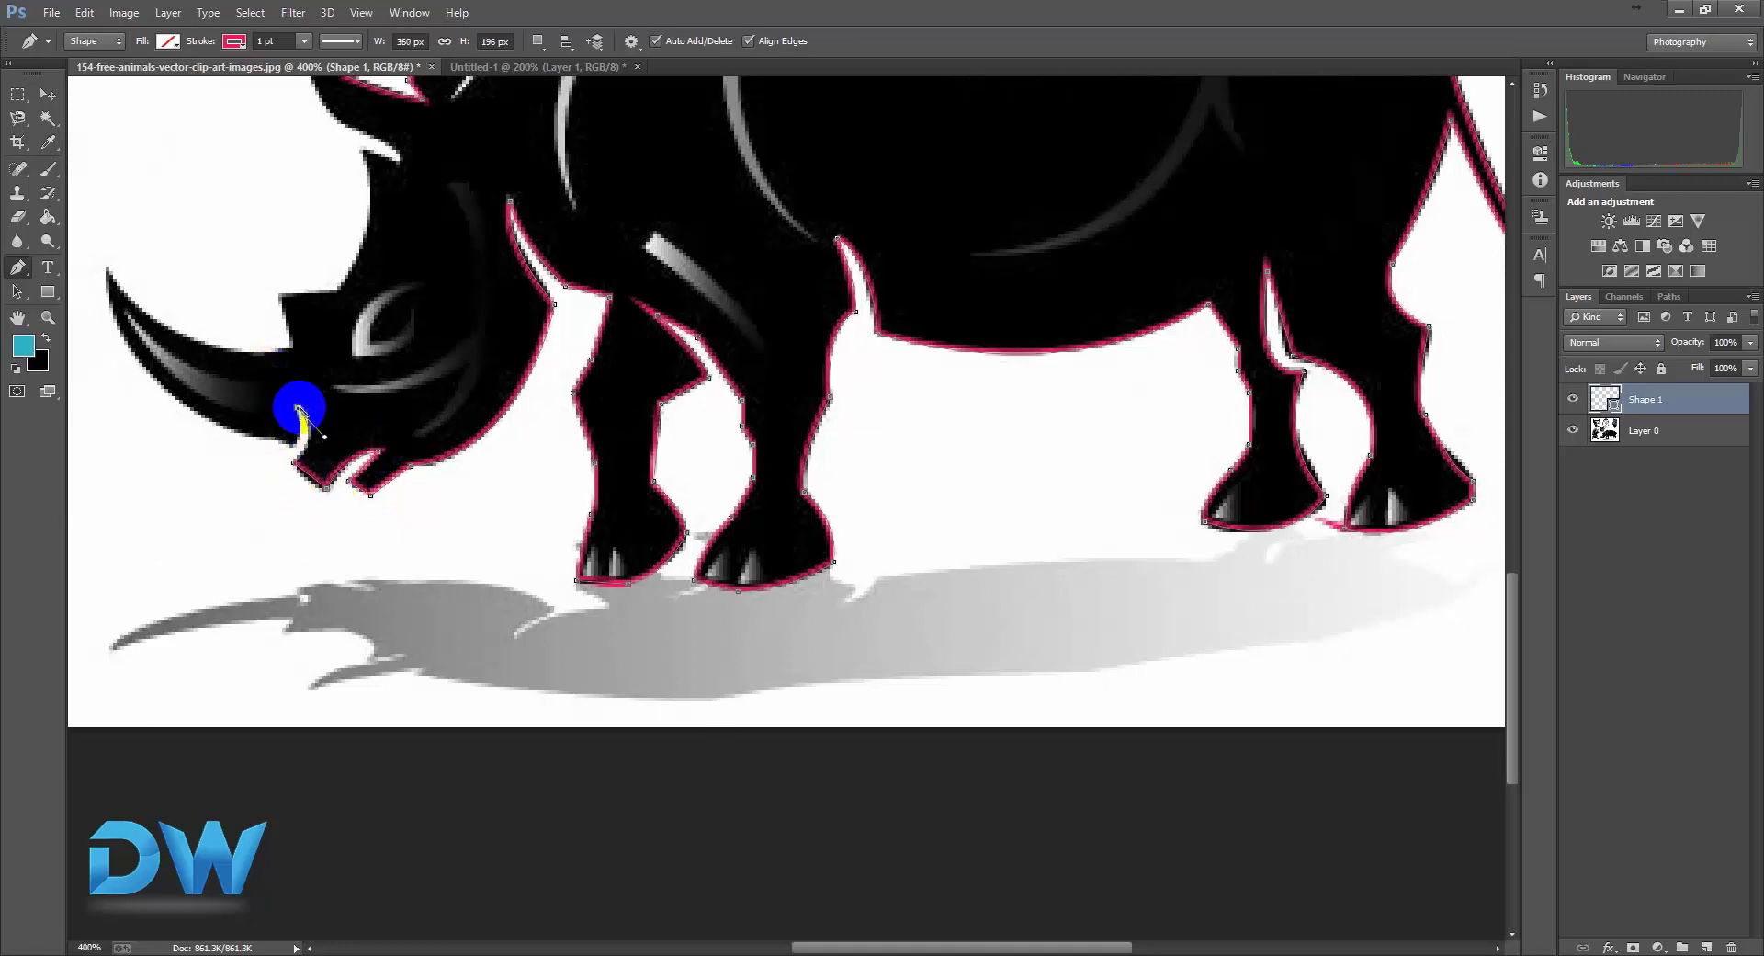
Trace the nostril slit's front edge, both curved edges of the large horn, and the small horn's tip.
{"action": "left_click_drag", "start_coordinate": [294, 445], "coordinate": [339, 515]}
{"action": "left_click", "coordinate": [294, 445], "text": "alt"}
{"action": "mouse_move", "coordinate": [210, 379]}
{"action": "left_mouse_down"}
{"action": "mouse_move", "coordinate": [224, 245]}
{"action": "mouse_move", "coordinate": [184, 221]}
{"action": "mouse_move", "coordinate": [211, 377]}
{"action": "left_mouse_up"}
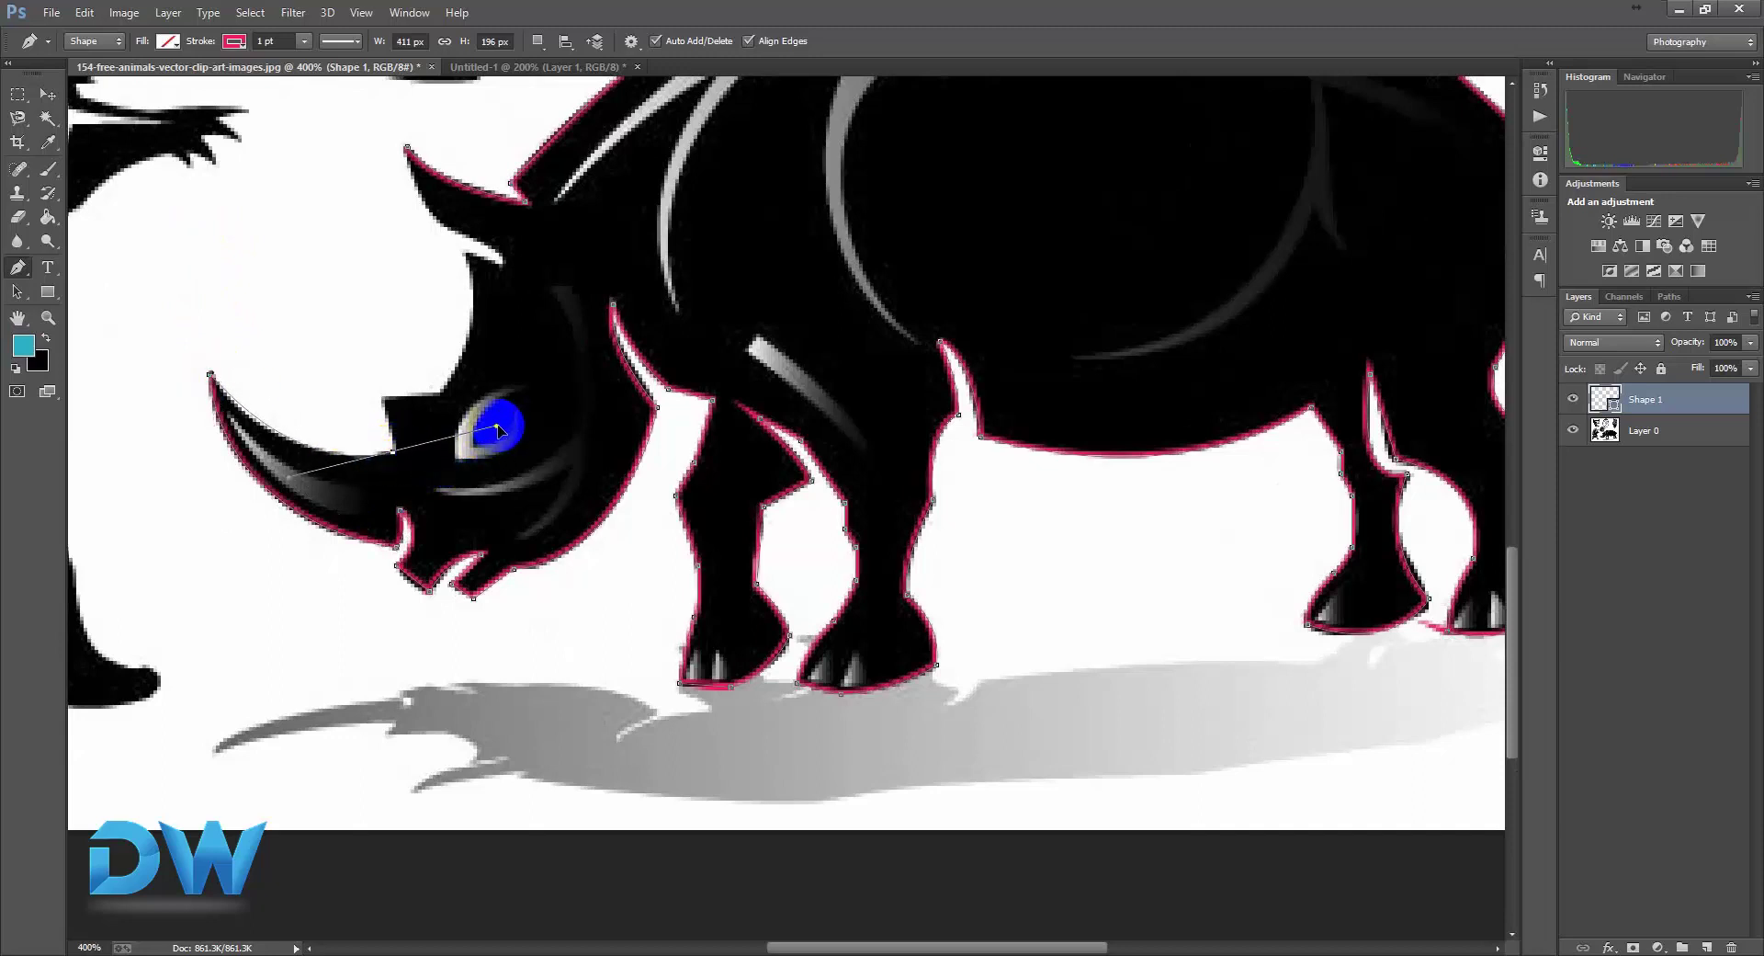
{"action": "left_click", "coordinate": [392, 455]}
{"action": "left_click", "coordinate": [382, 397]}
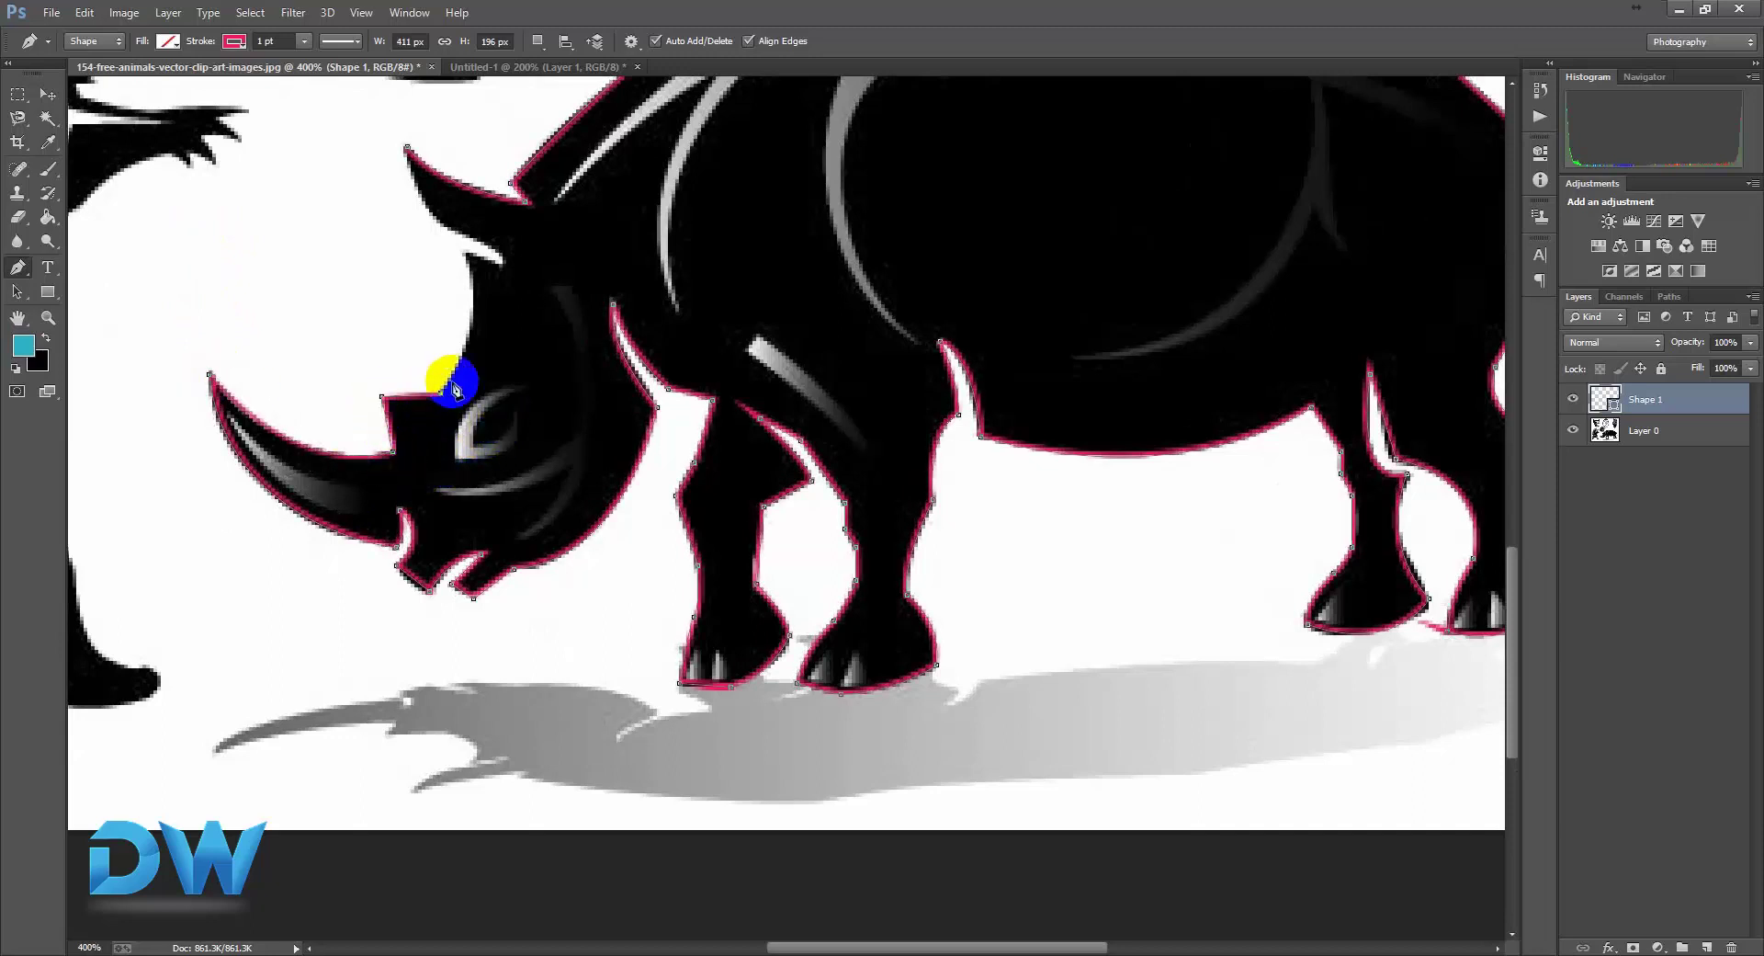
Trace the forehead, the notch below the ear and the ear's lower edge, closing the outline at the ear's tip.
{"action": "left_click", "coordinate": [473, 267]}
{"action": "left_click_drag", "start_coordinate": [466, 264], "coordinate": [409, 217]}
{"action": "left_click", "coordinate": [506, 268]}
{"action": "left_click", "coordinate": [437, 231]}
{"action": "left_click", "coordinate": [408, 155]}
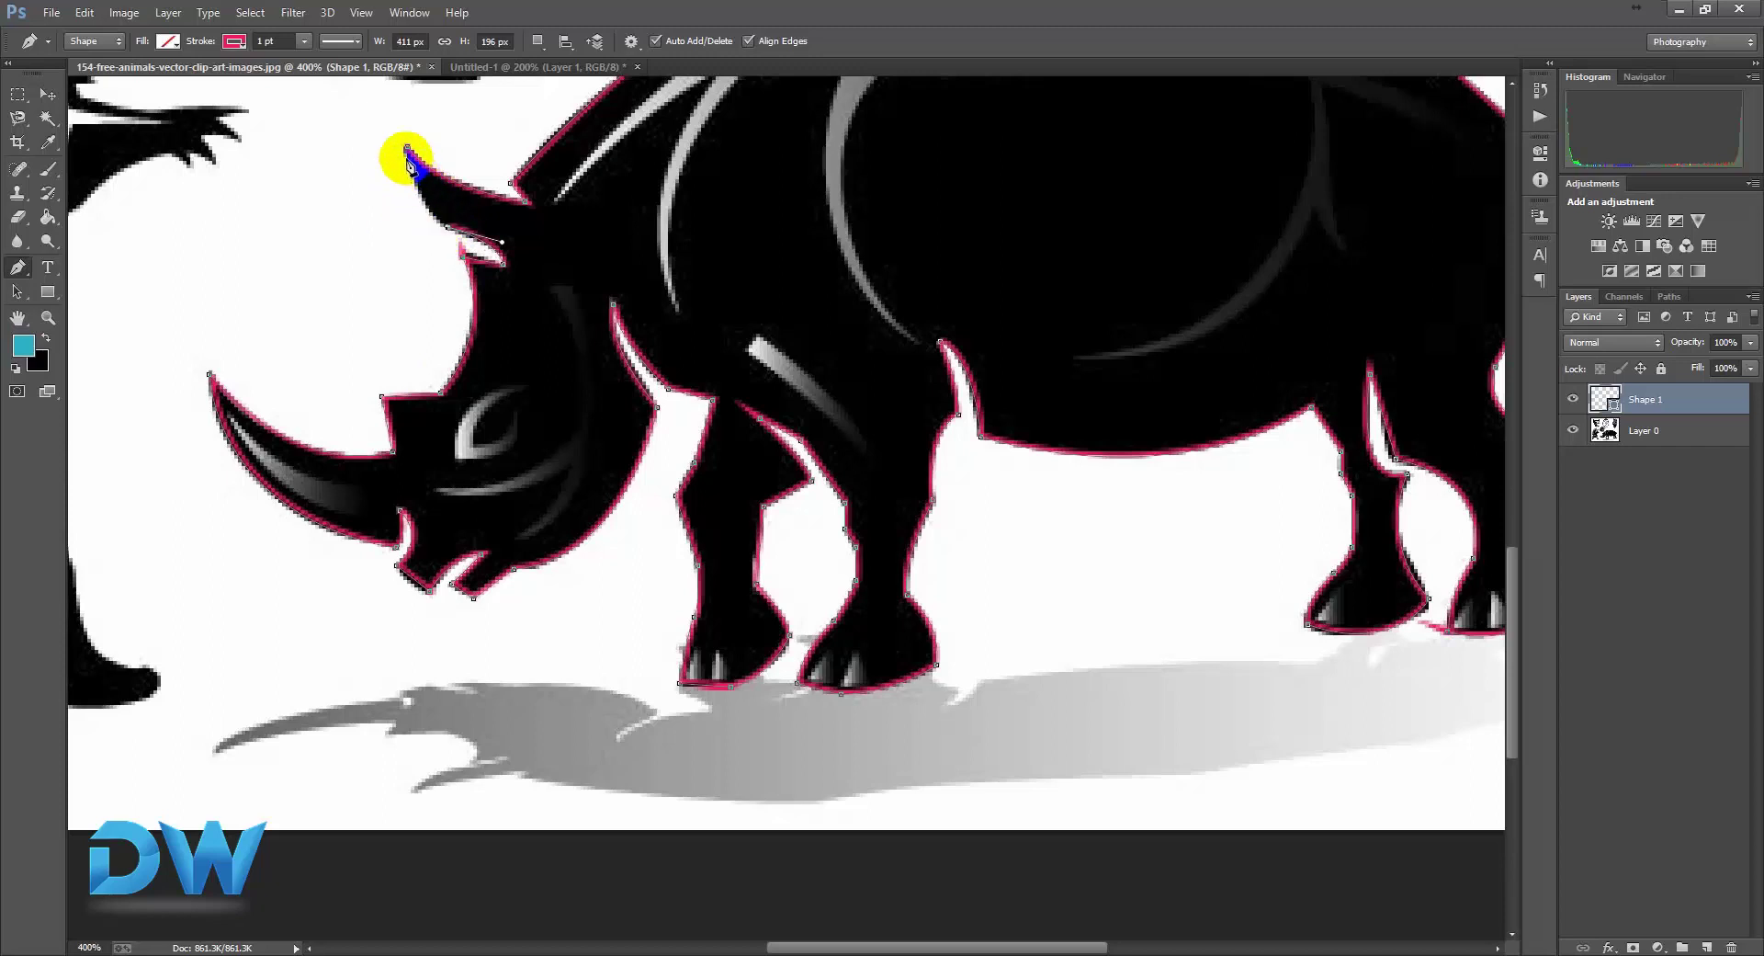
Trace the rhino ear's front edge with a curved segment and close the outline at the ear's tip.
{"action": "left_click", "coordinate": [445, 230]}
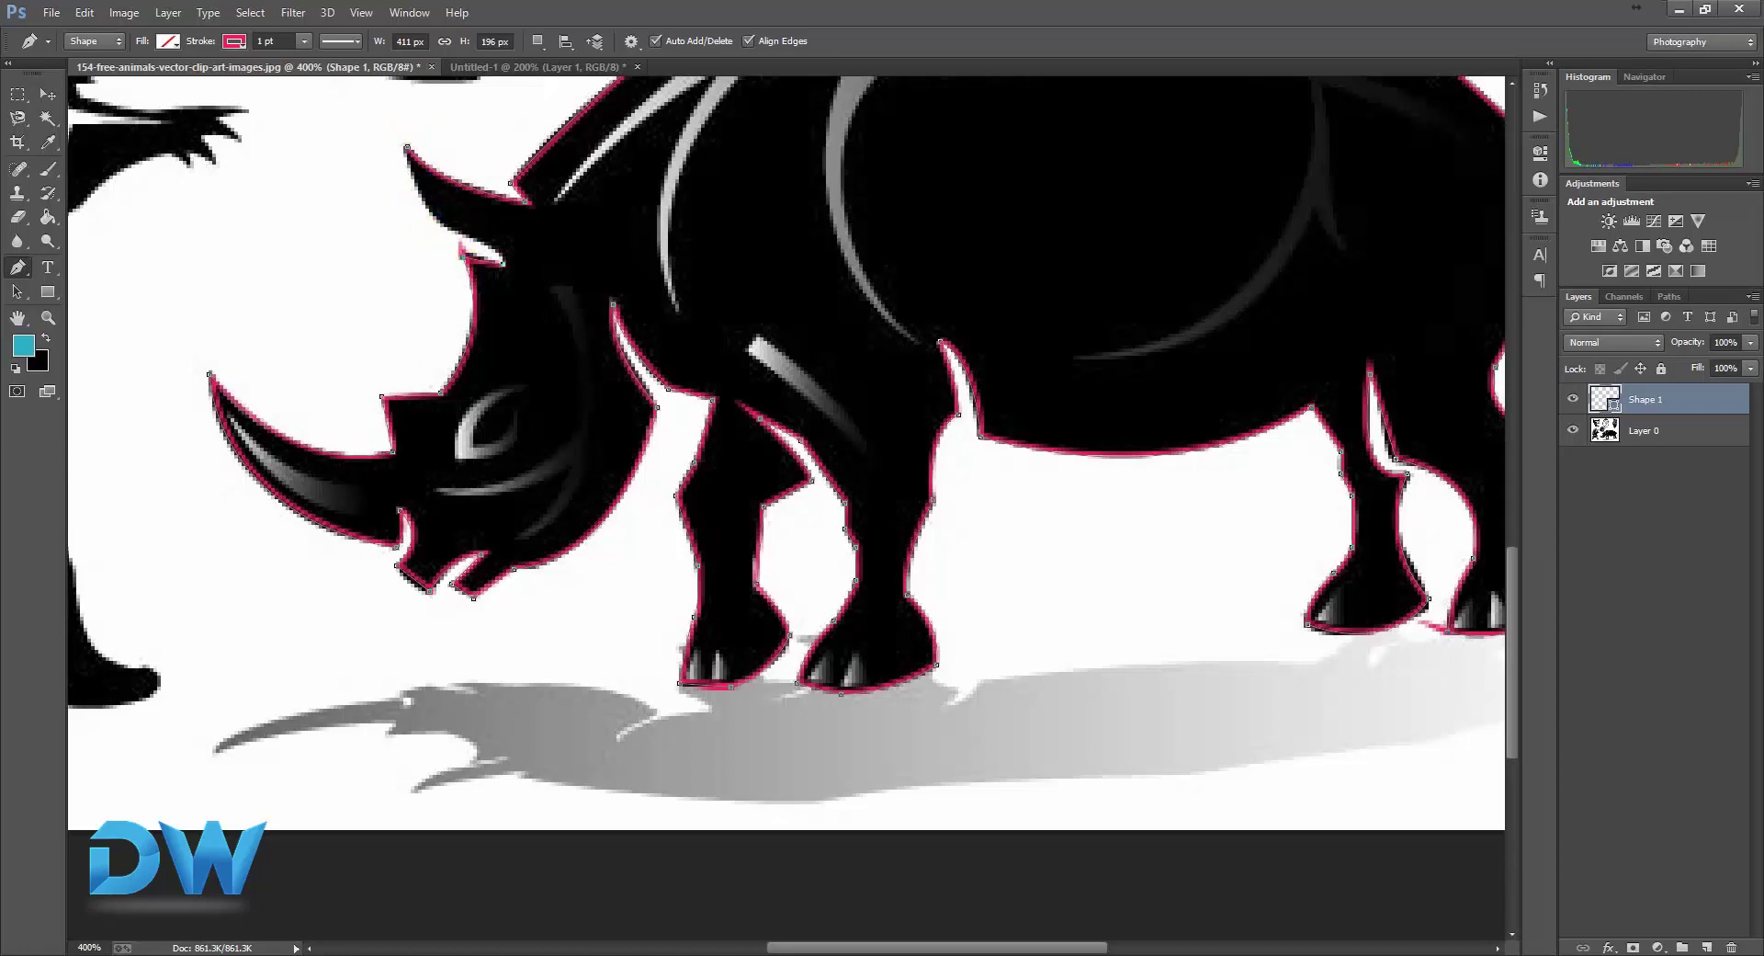
{"action": "left_click_drag", "start_coordinate": [444, 341], "coordinate": [421, 462]}
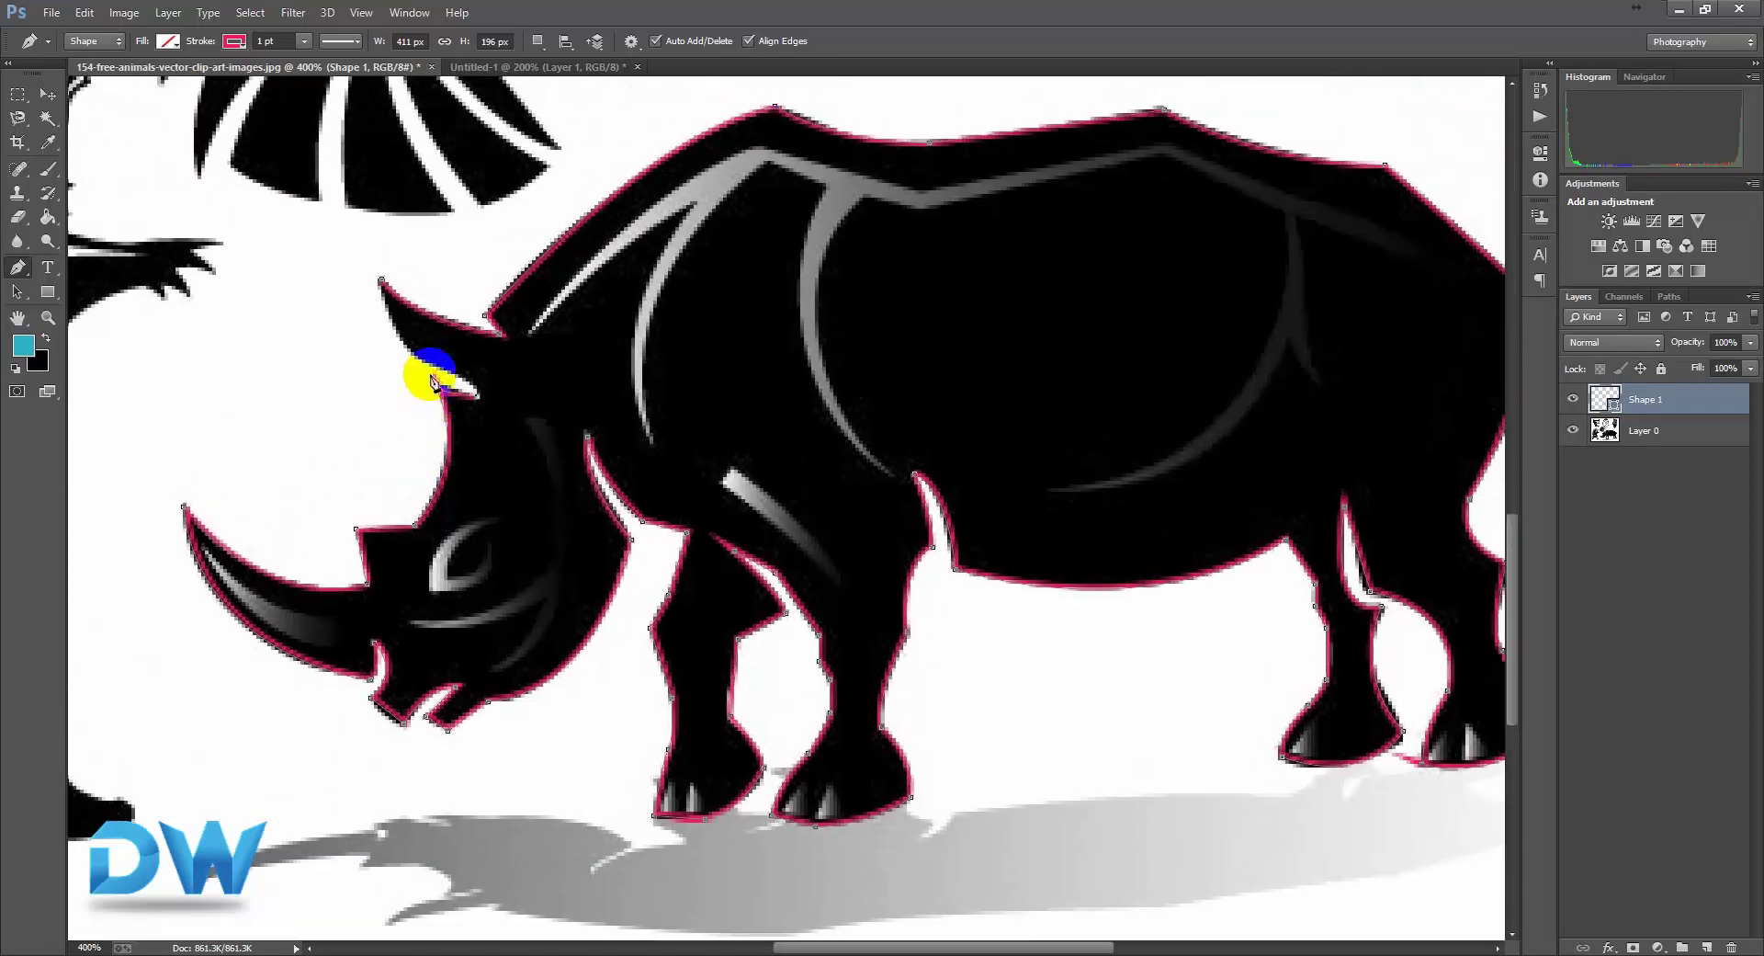
{"action": "left_click", "coordinate": [382, 279]}
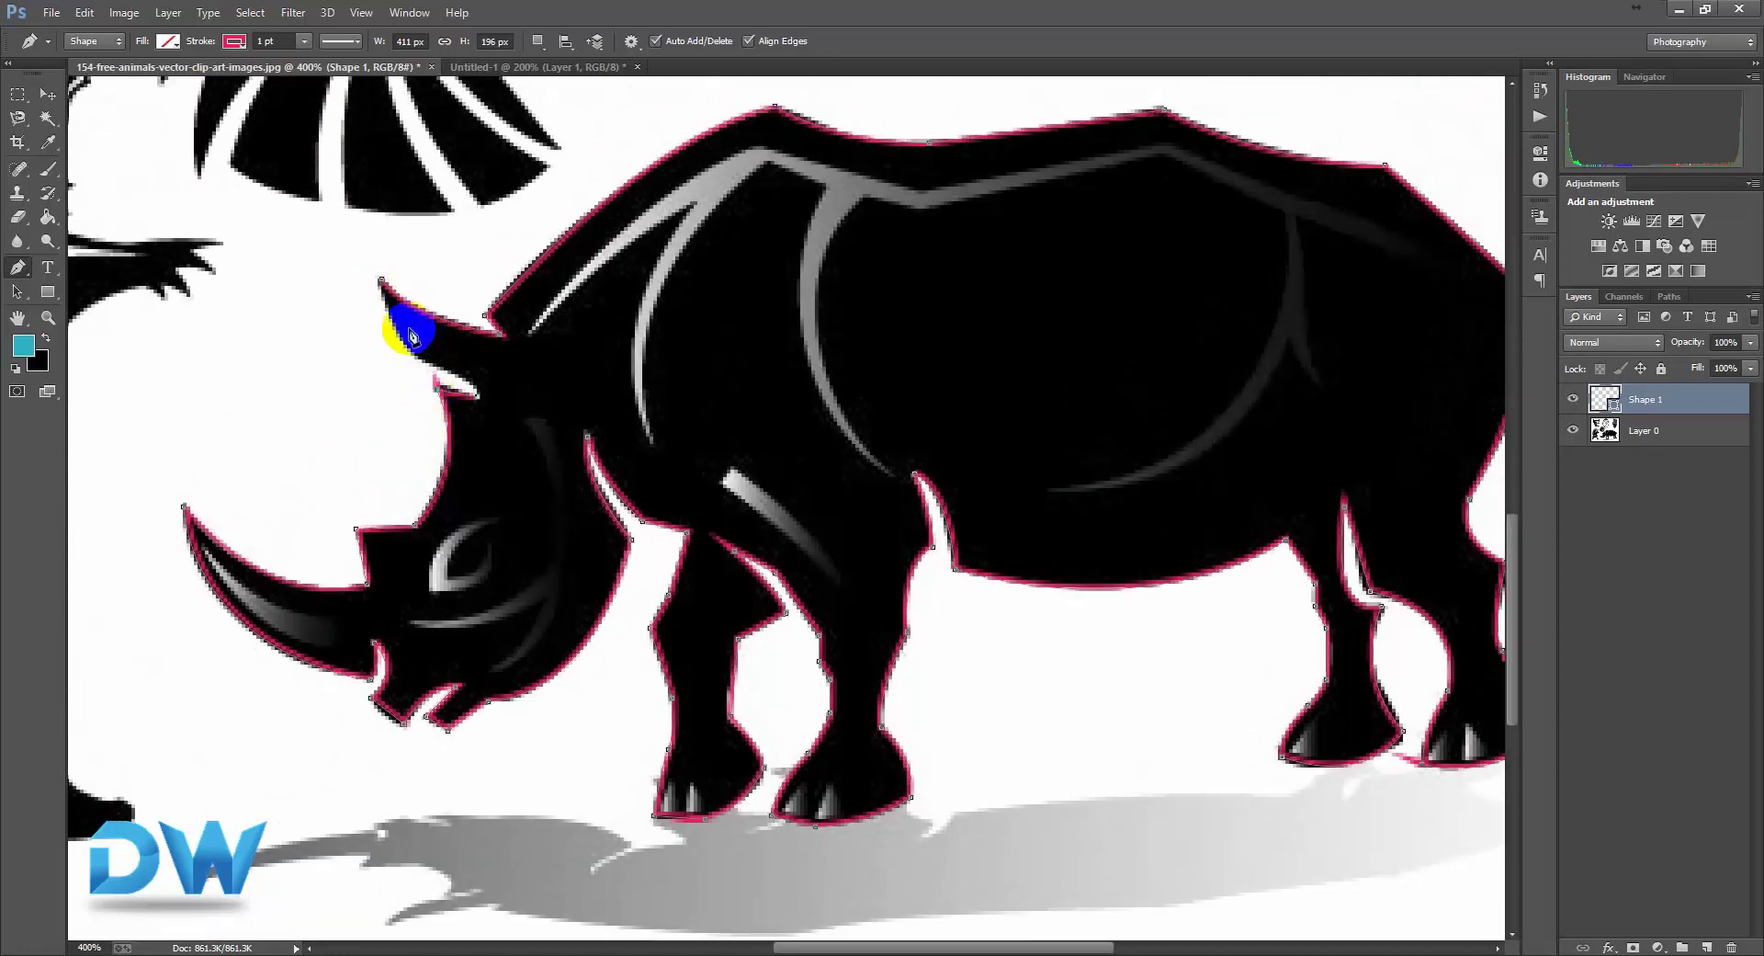
{"action": "left_click", "coordinate": [438, 369]}
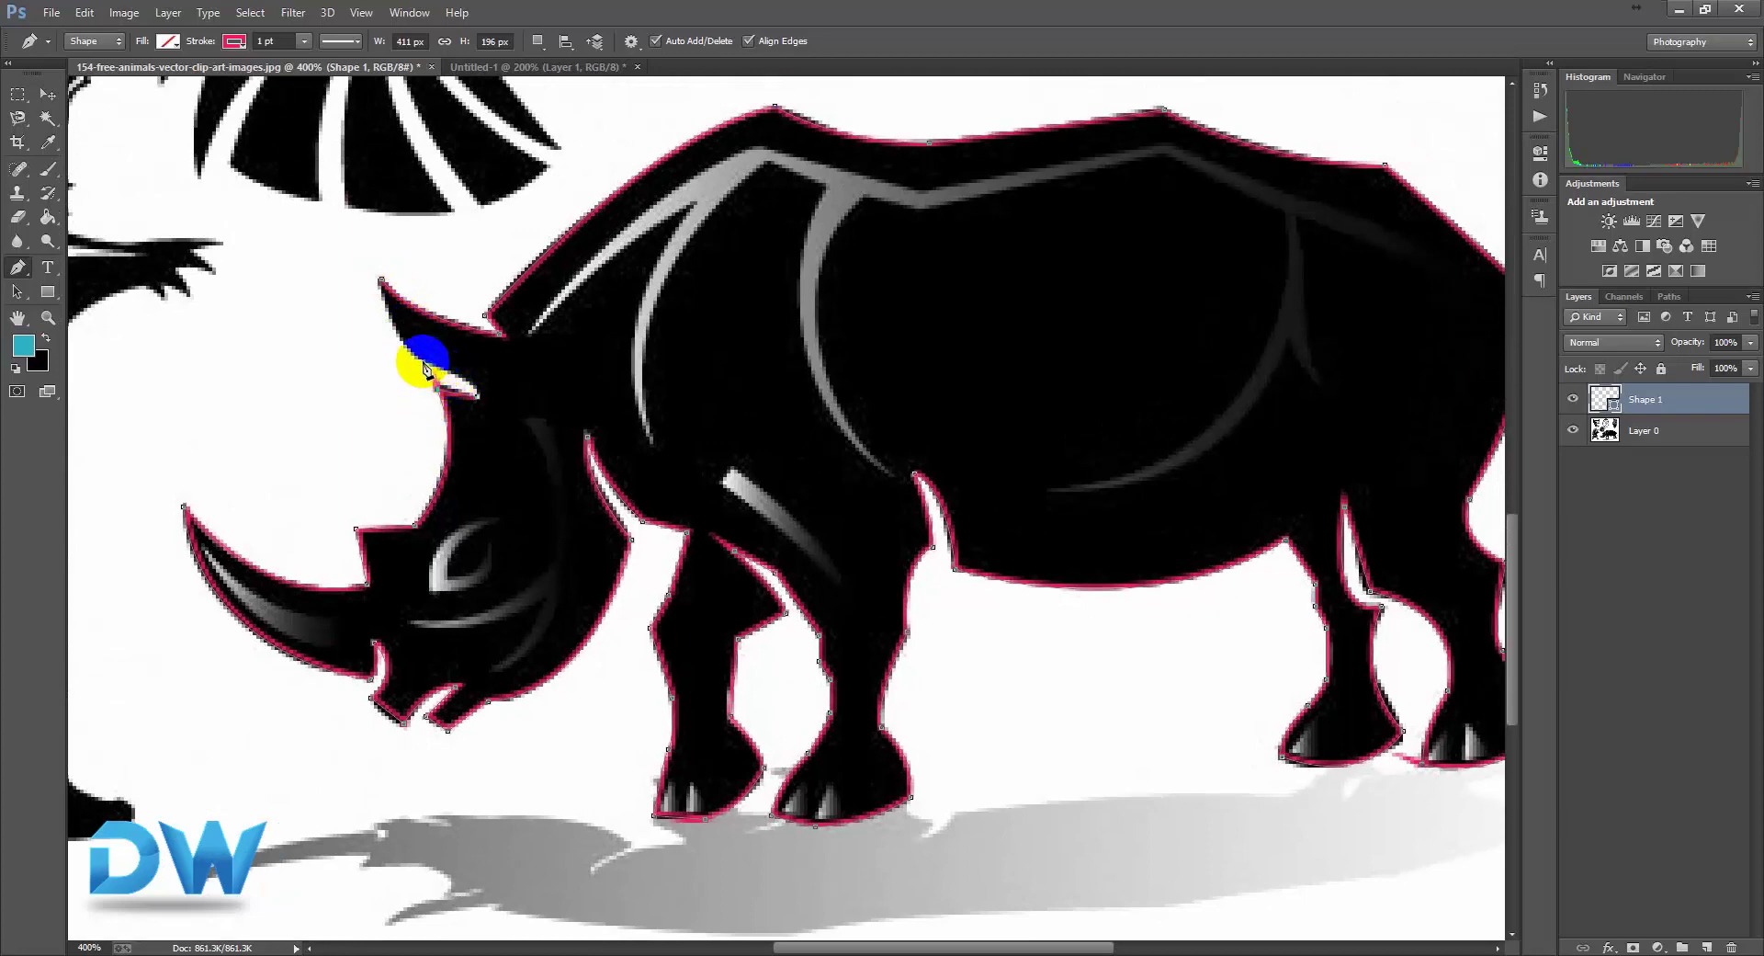
{"action": "left_click_drag", "start_coordinate": [425, 367], "coordinate": [384, 365]}
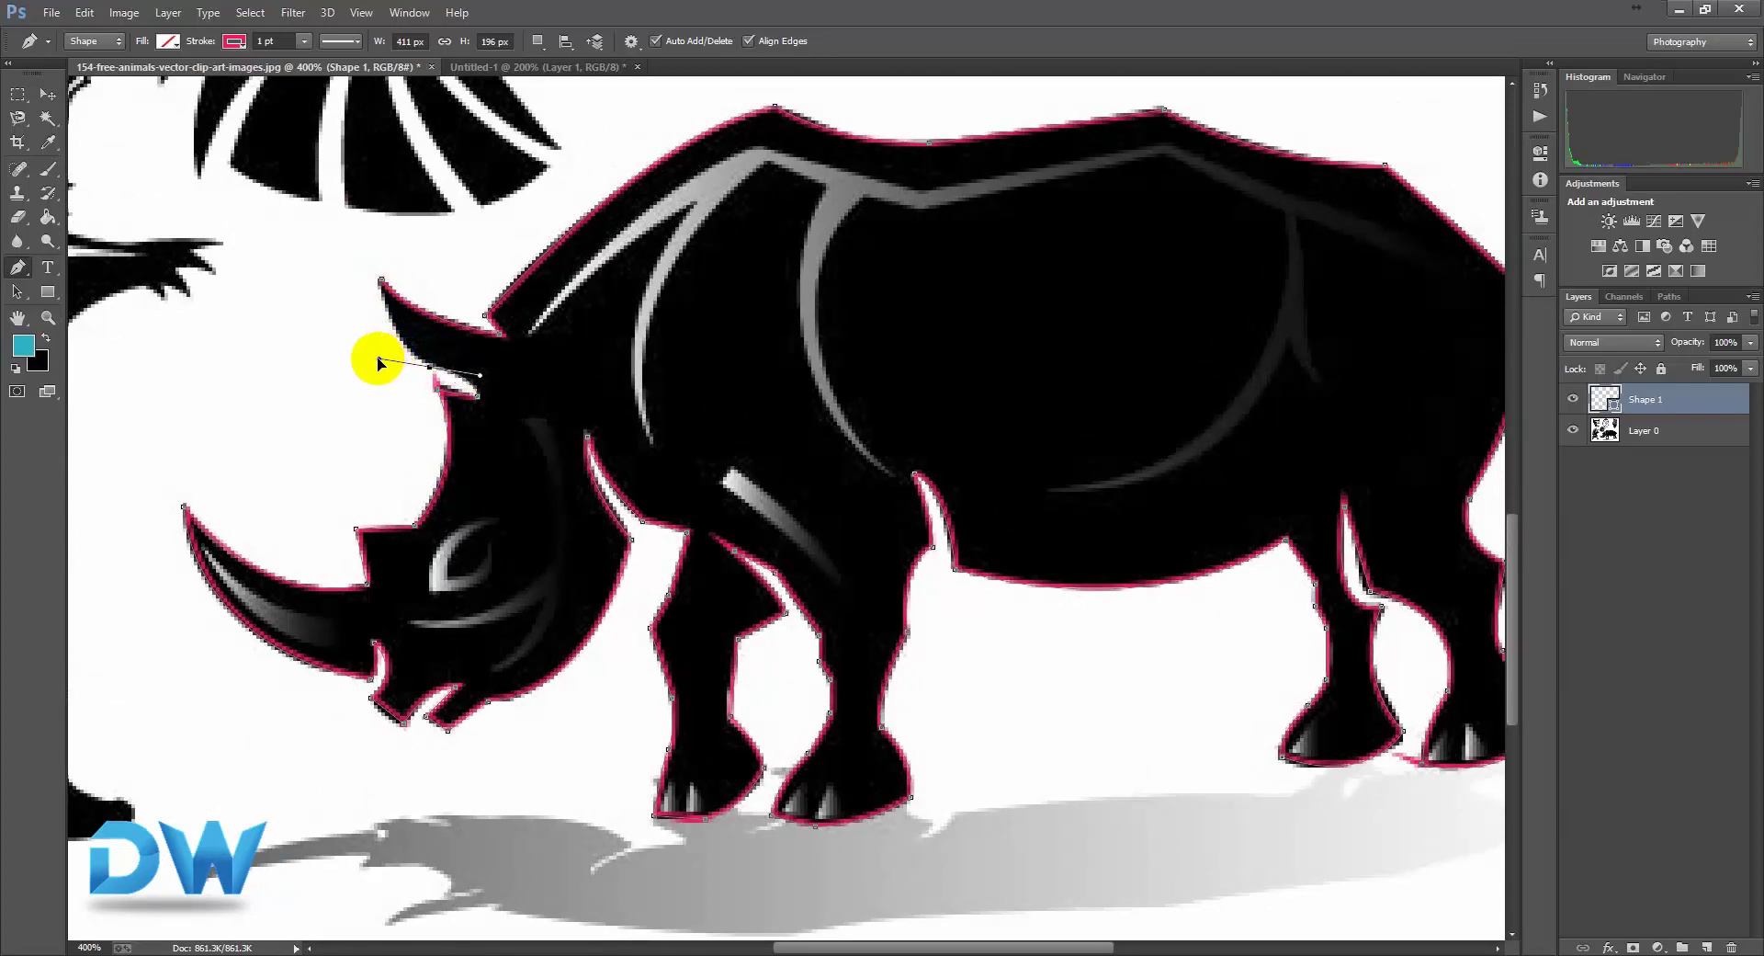
{"action": "left_click", "coordinate": [430, 368], "text": "alt"}
{"action": "left_click", "coordinate": [382, 281]}
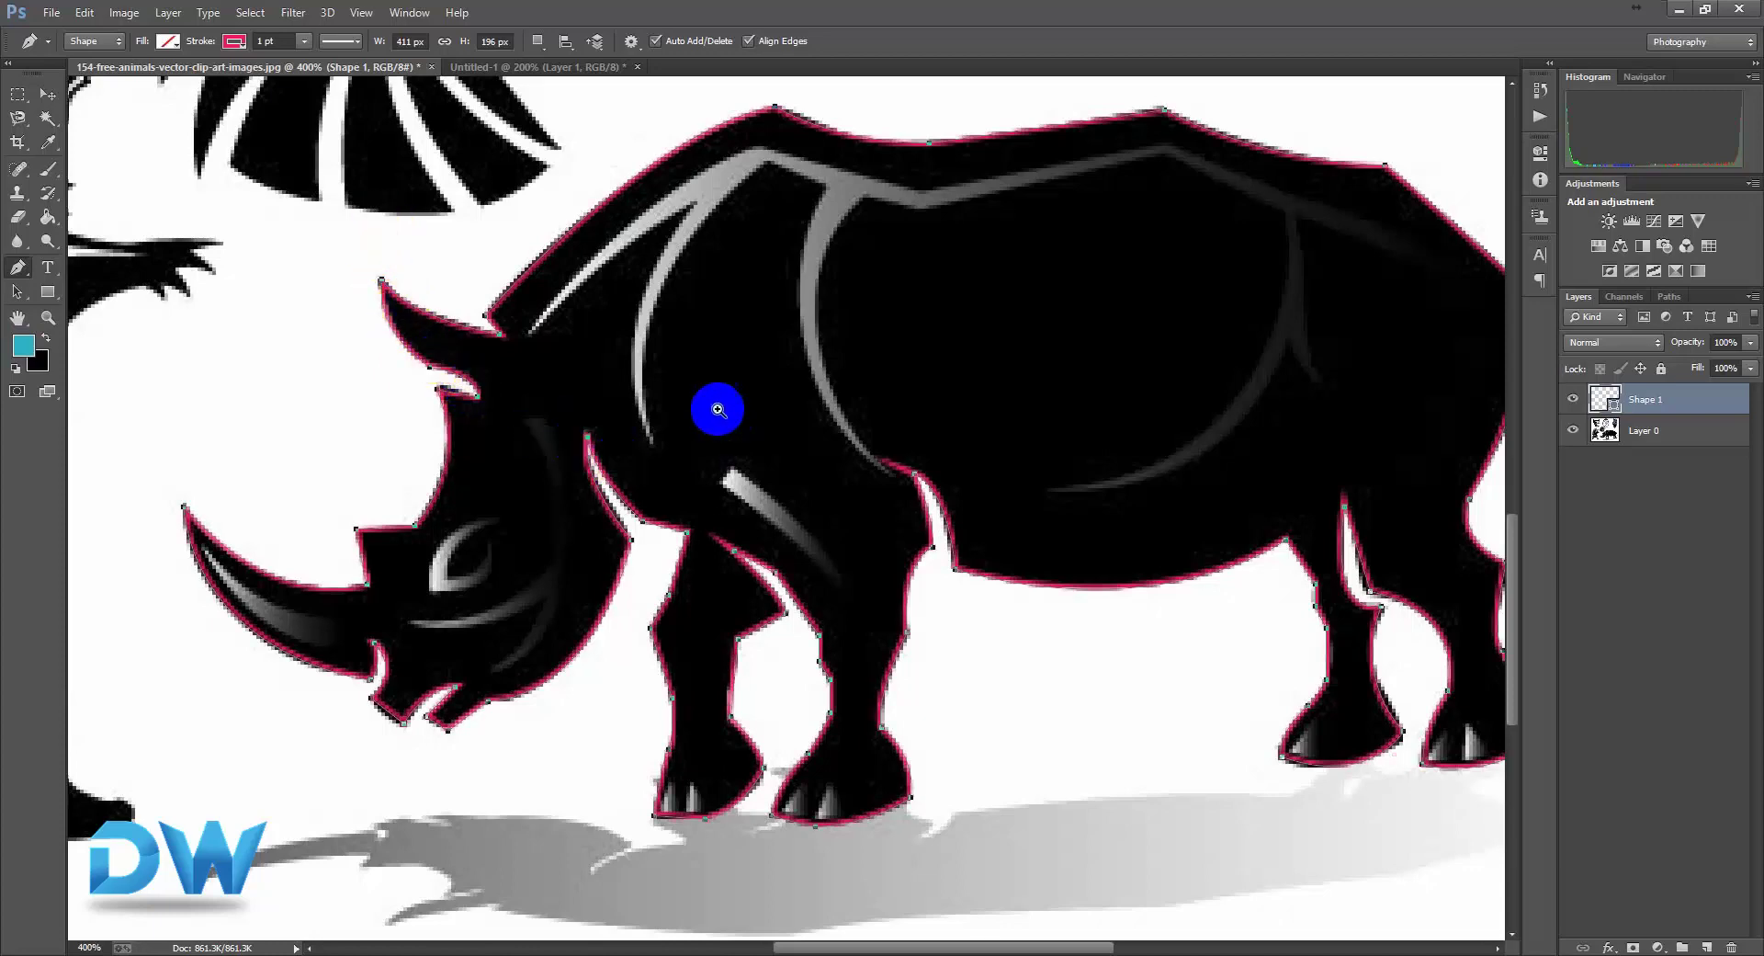
Remove the rhino shape's stroke and fill it with solid light blue.
{"action": "scroll", "coordinate": [717, 409], "scroll_direction": "down", "scroll_amount": 5}
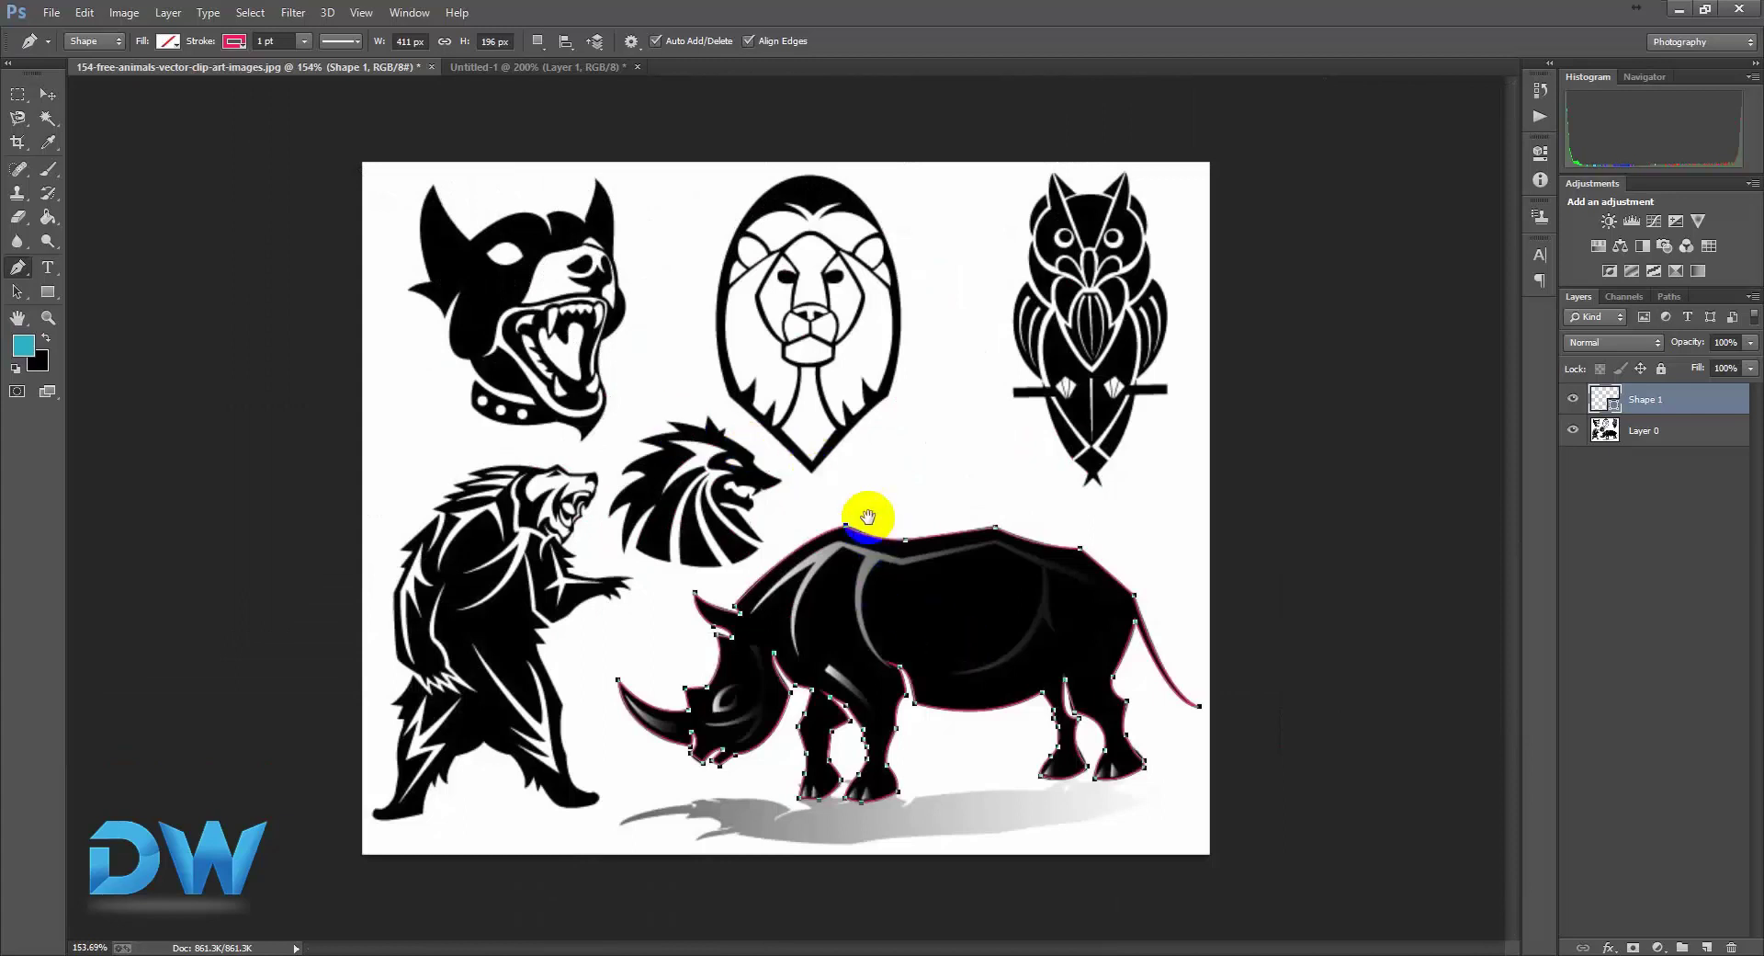
{"action": "left_click", "coordinate": [234, 43]}
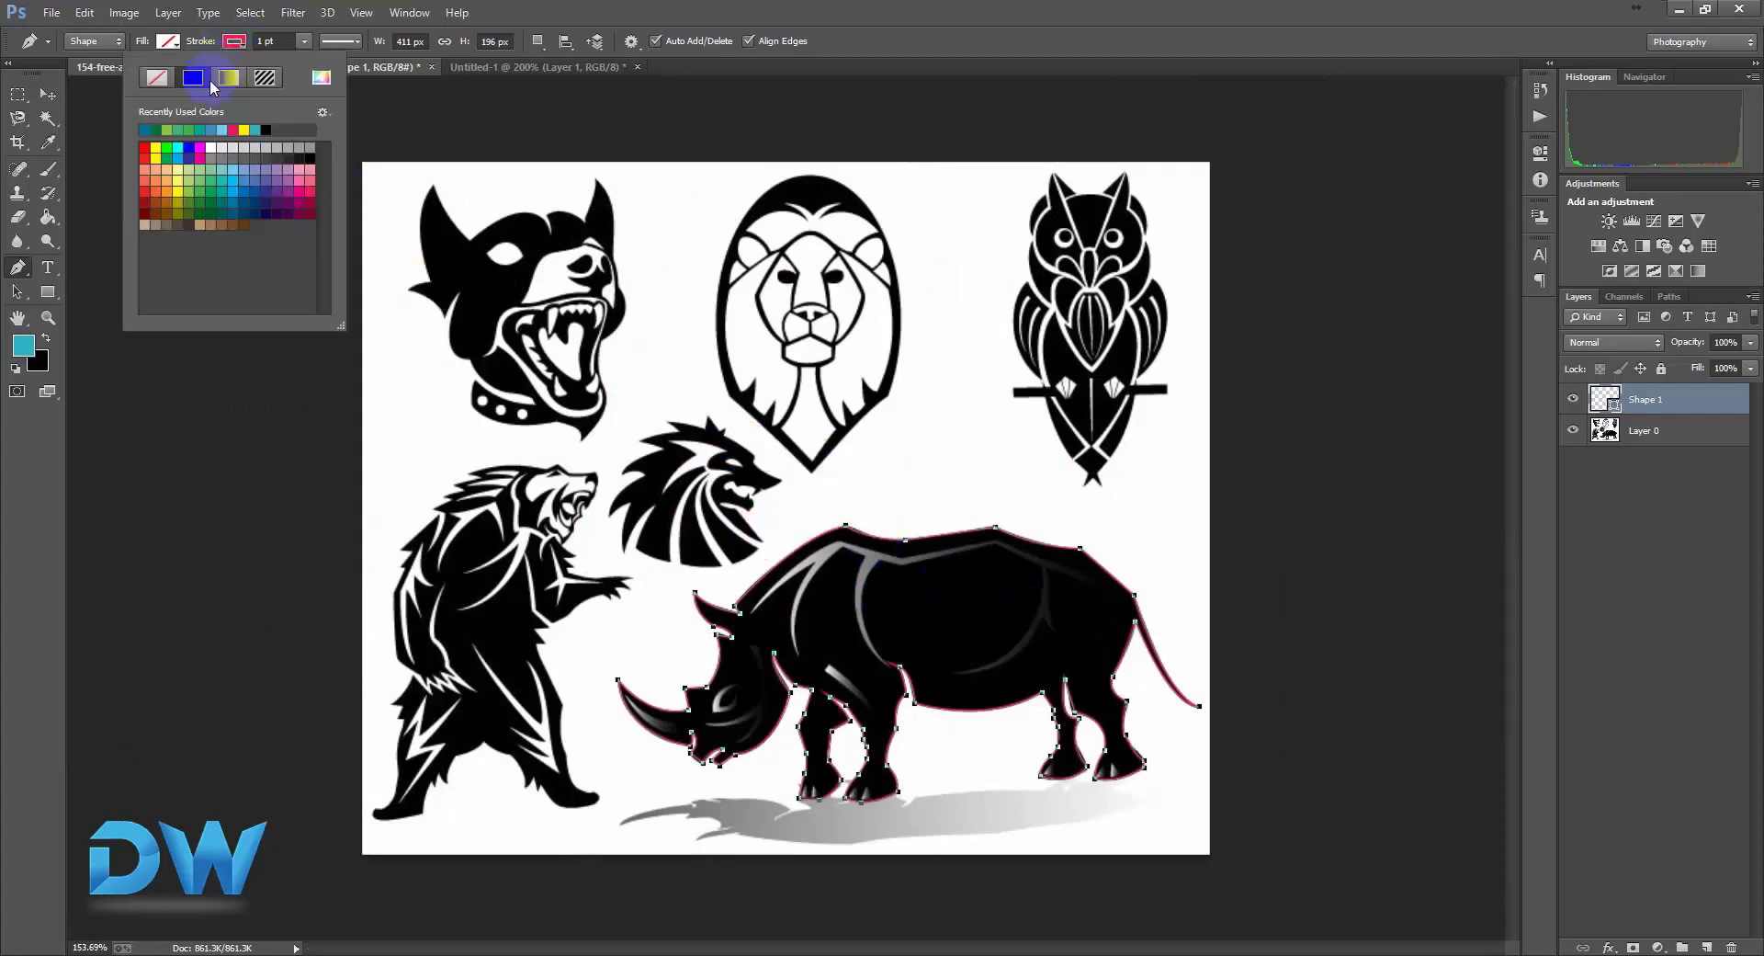
{"action": "left_click", "coordinate": [157, 78]}
{"action": "left_click", "coordinate": [169, 42]}
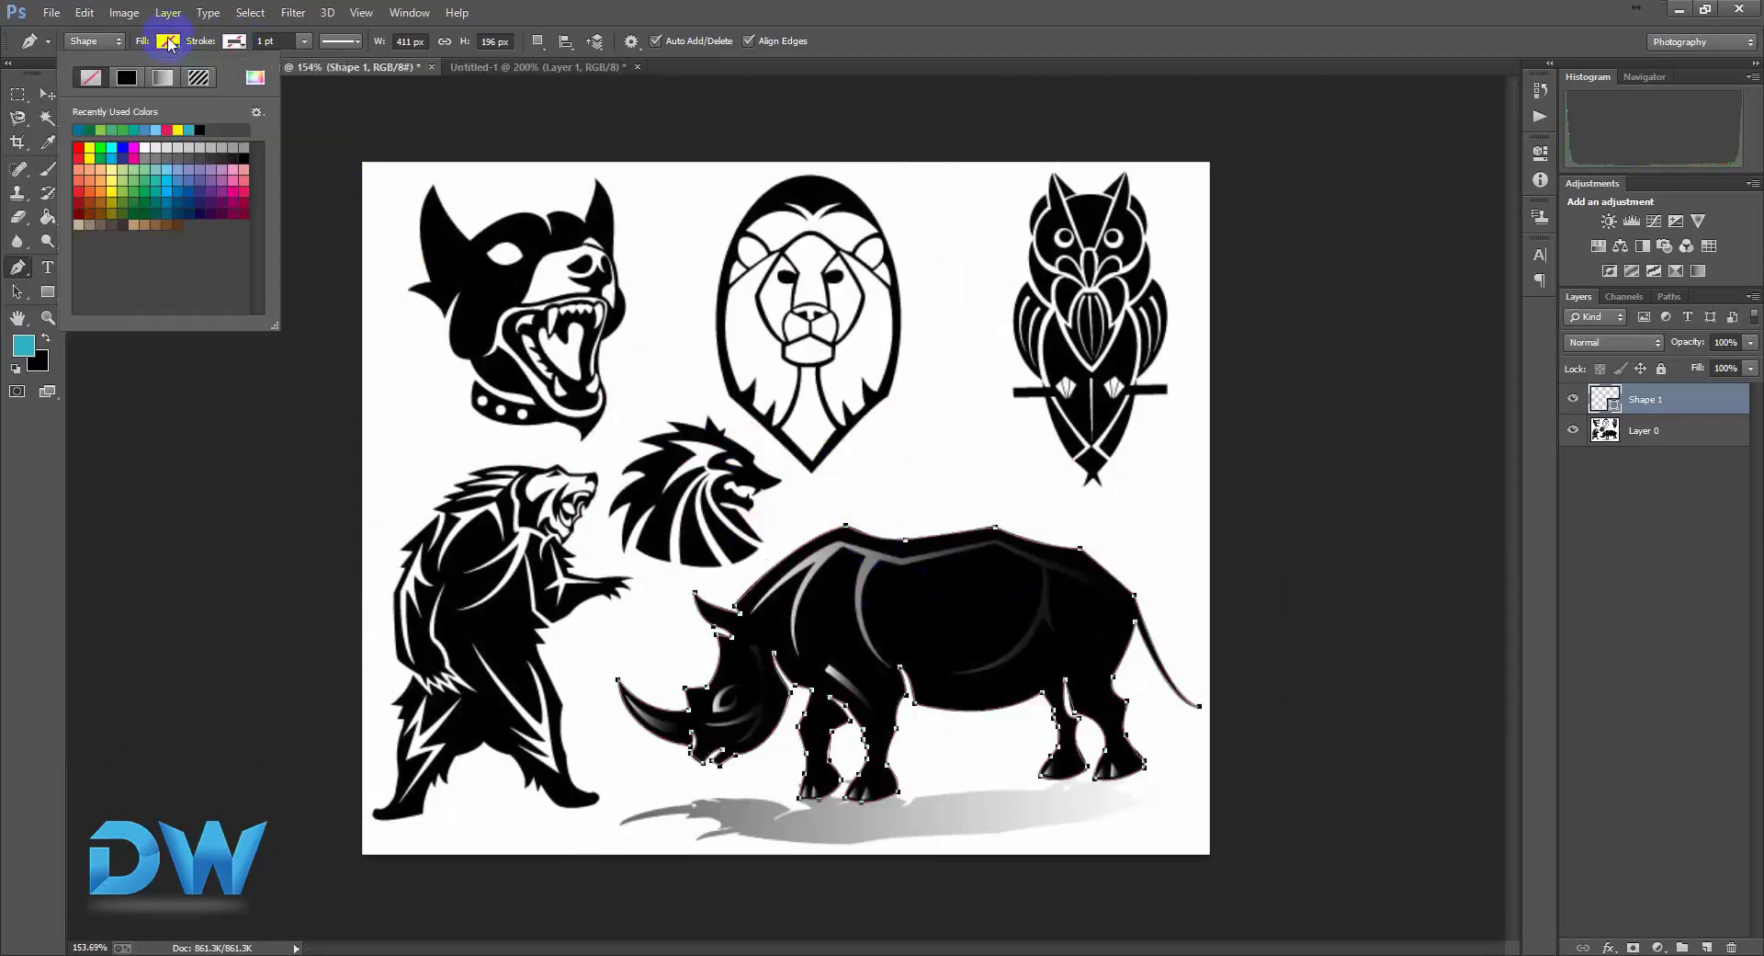
{"action": "left_click", "coordinate": [196, 146]}
{"action": "left_click", "coordinate": [166, 184]}
{"action": "left_click", "coordinate": [3, 120]}
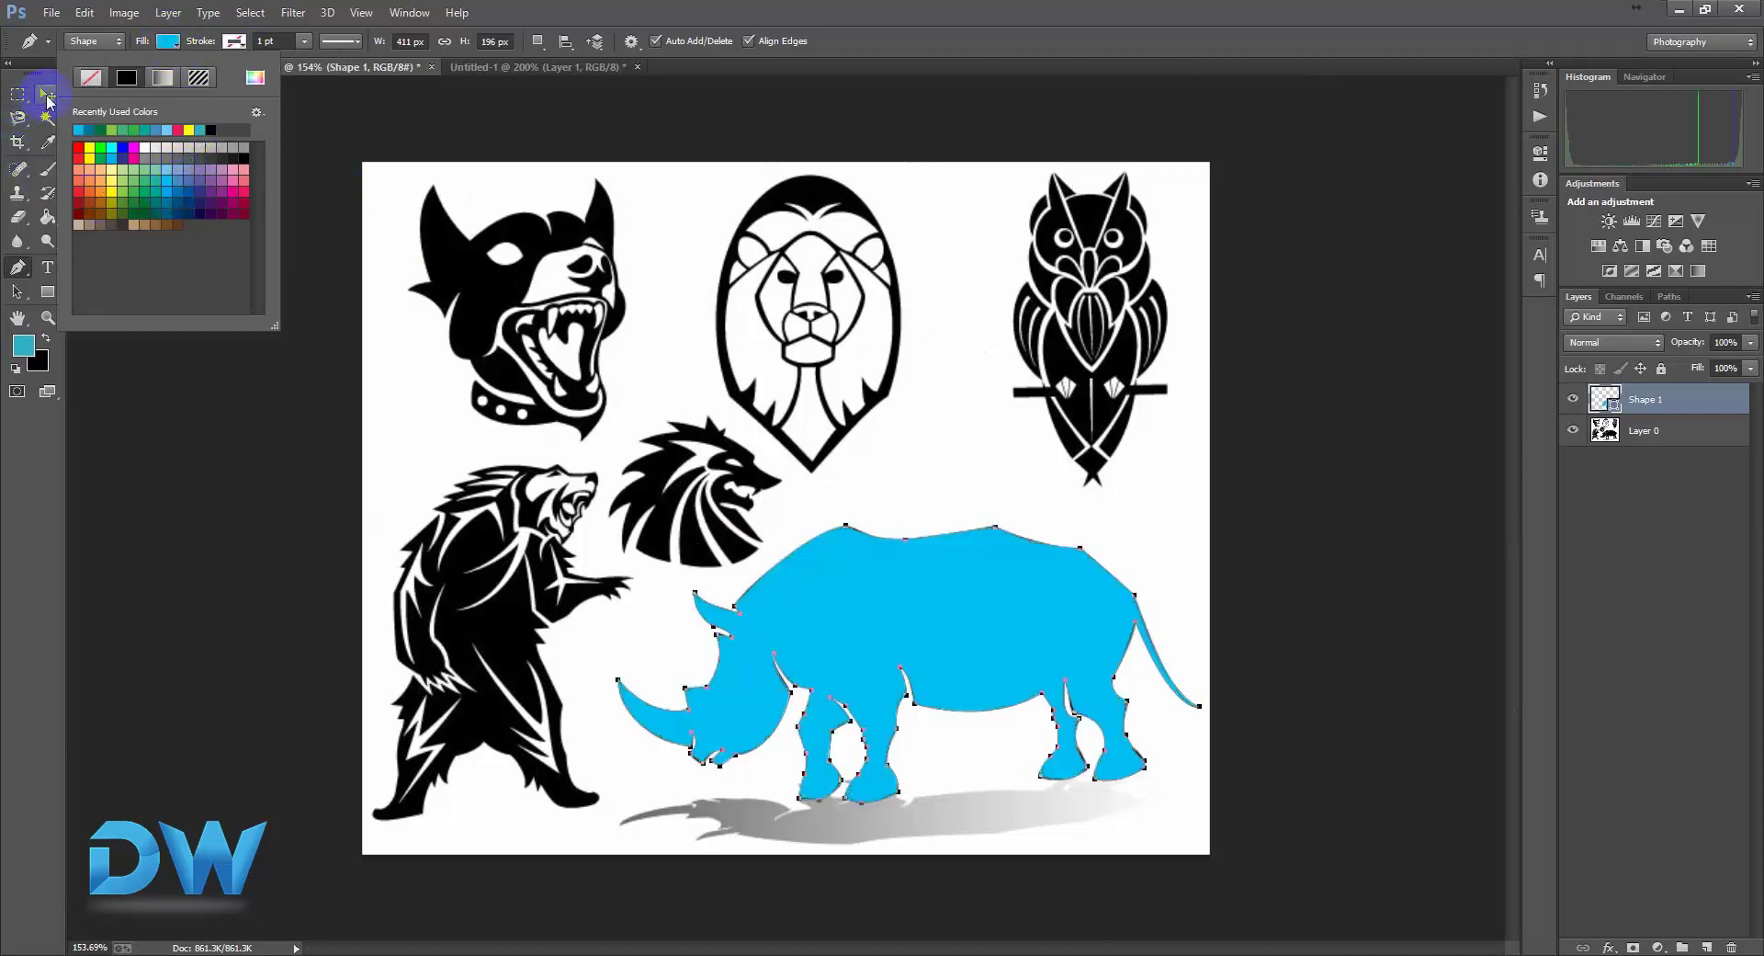
Move the filled rhino shape over the original drawing with the Move tool.
{"action": "left_click", "coordinate": [48, 97]}
{"action": "left_click_drag", "start_coordinate": [930, 650], "coordinate": [970, 672]}
{"action": "left_click_drag", "start_coordinate": [718, 504], "coordinate": [846, 510]}
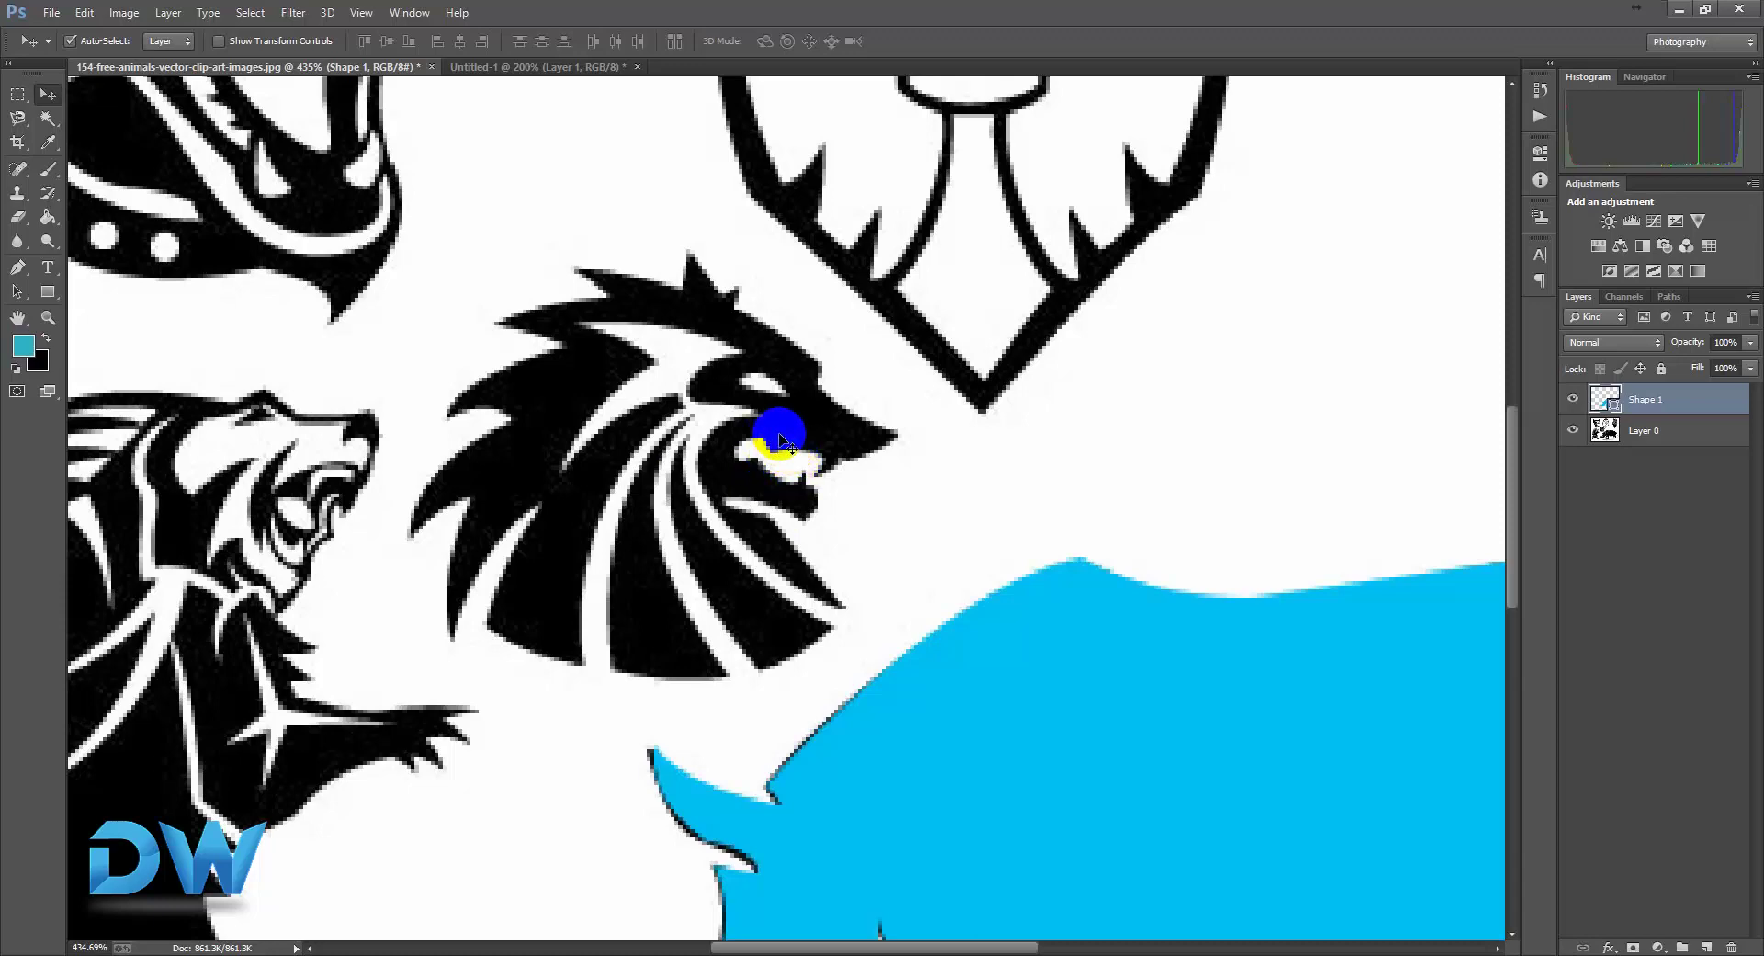
With the Pen tool active, remove the rhino shape's fill and give its outline a light blue stroke.
{"action": "left_click", "coordinate": [18, 267]}
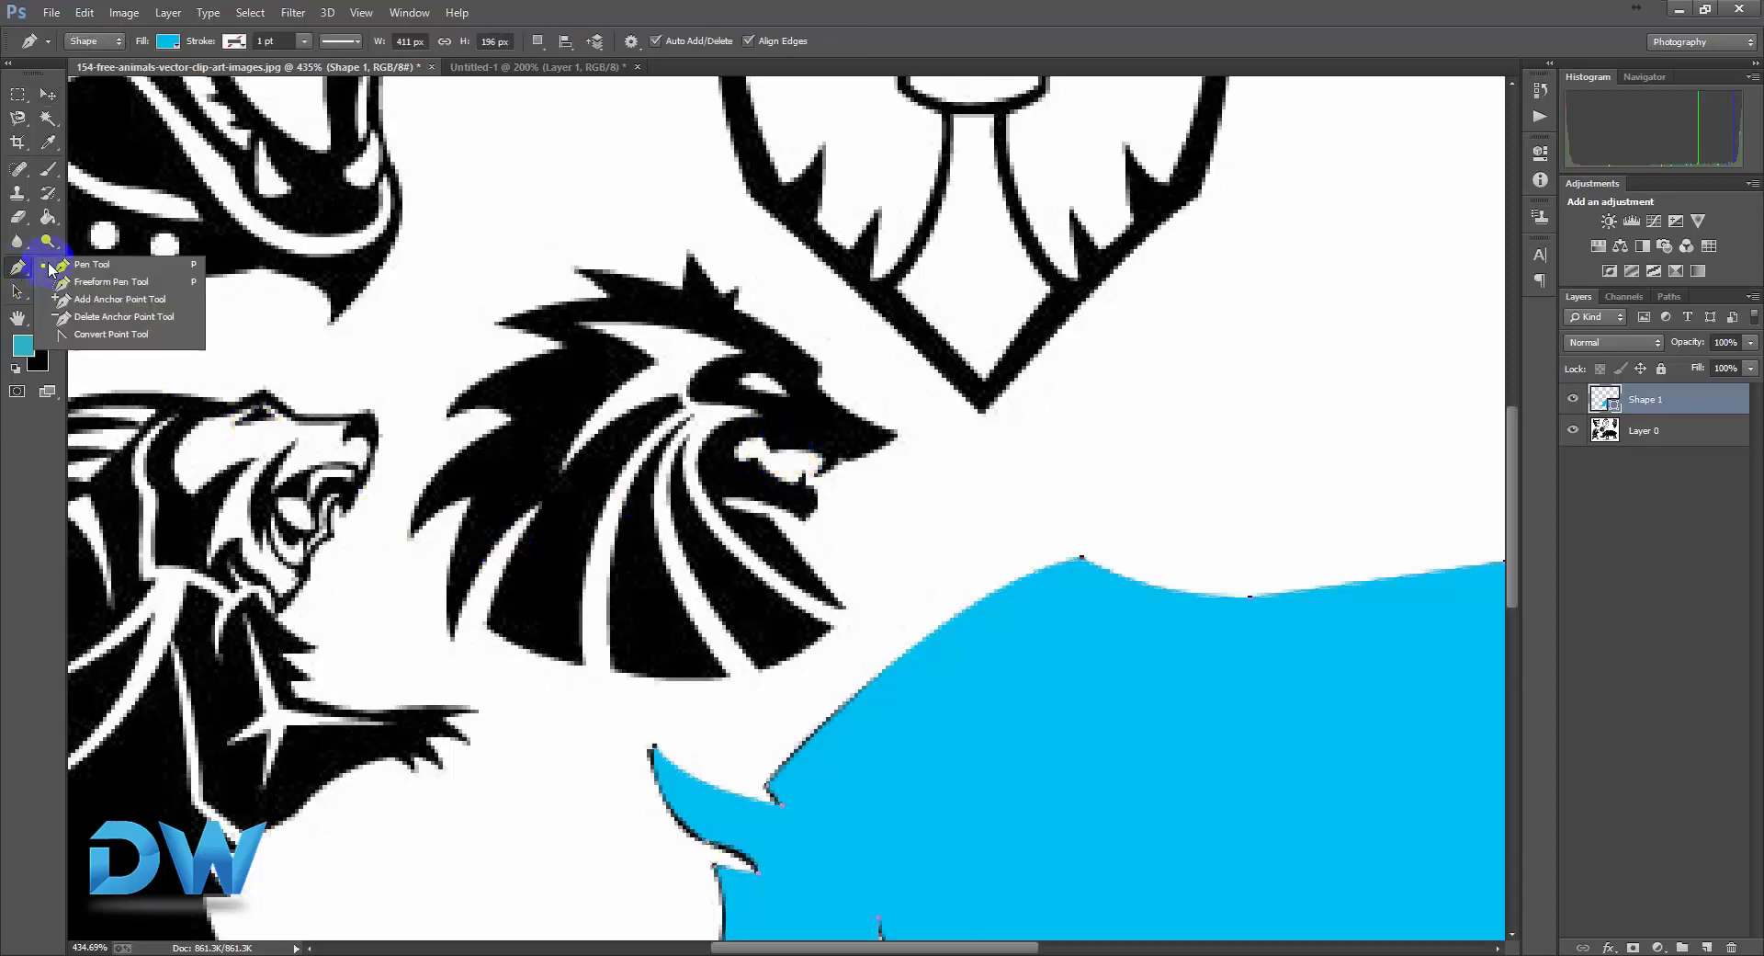
{"action": "left_click", "coordinate": [167, 41]}
{"action": "left_click", "coordinate": [99, 86]}
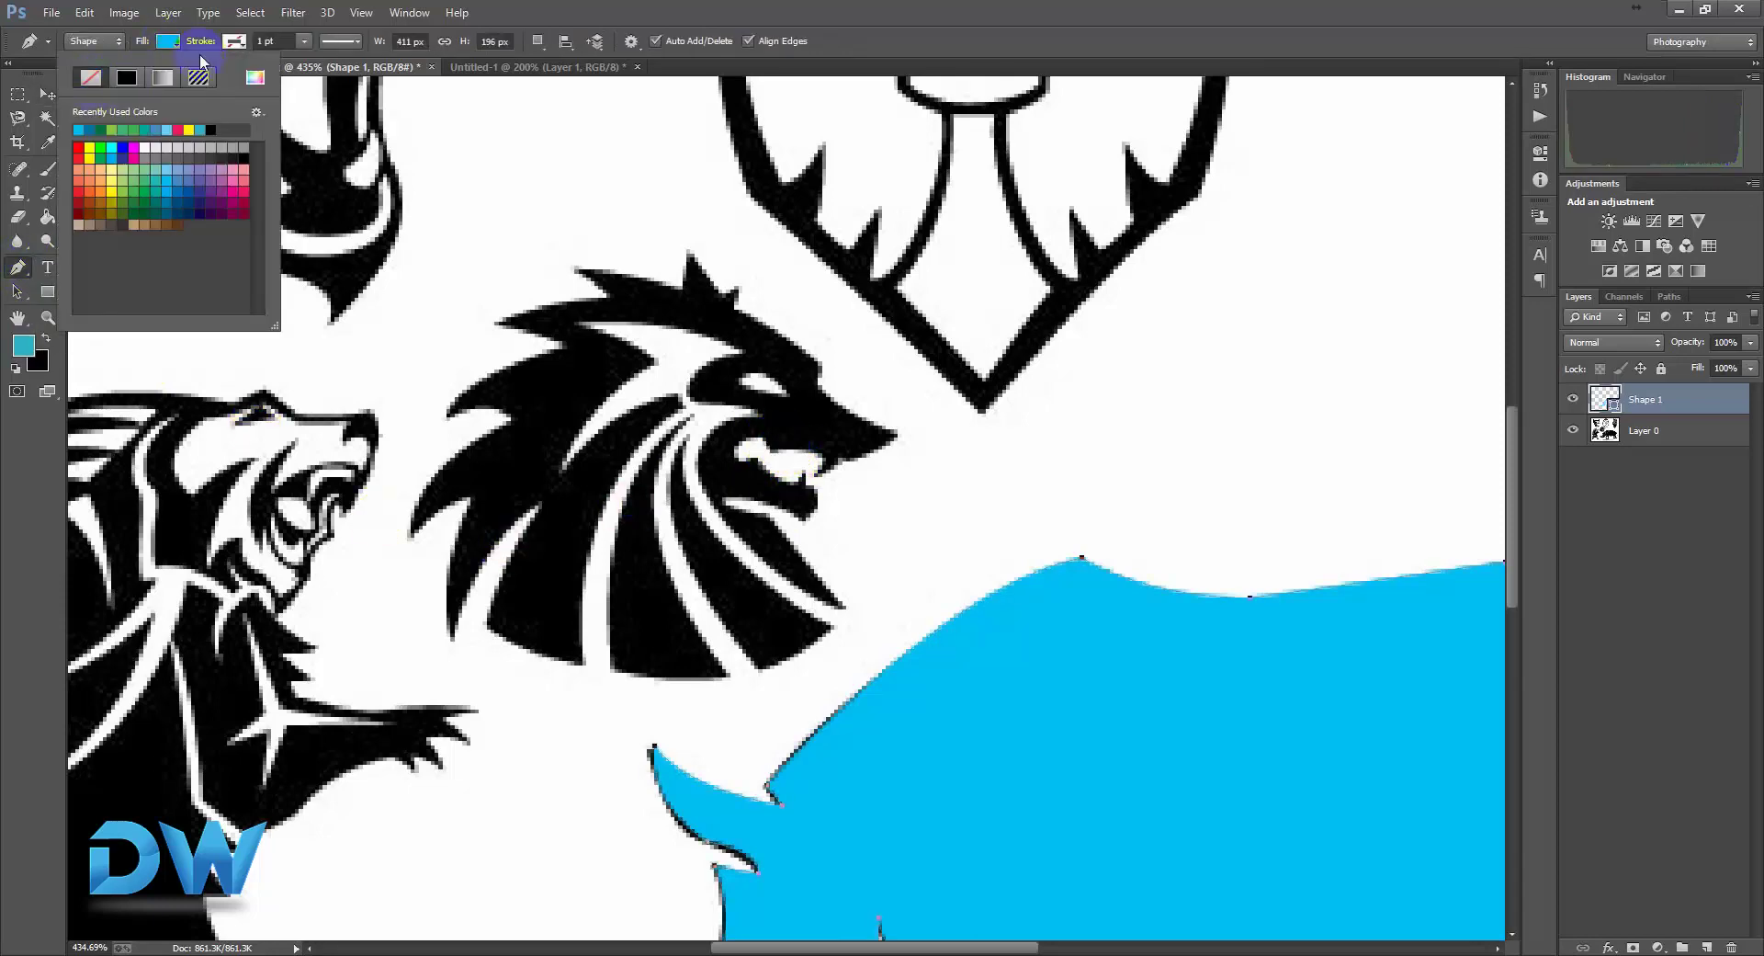
{"action": "left_click", "coordinate": [236, 42]}
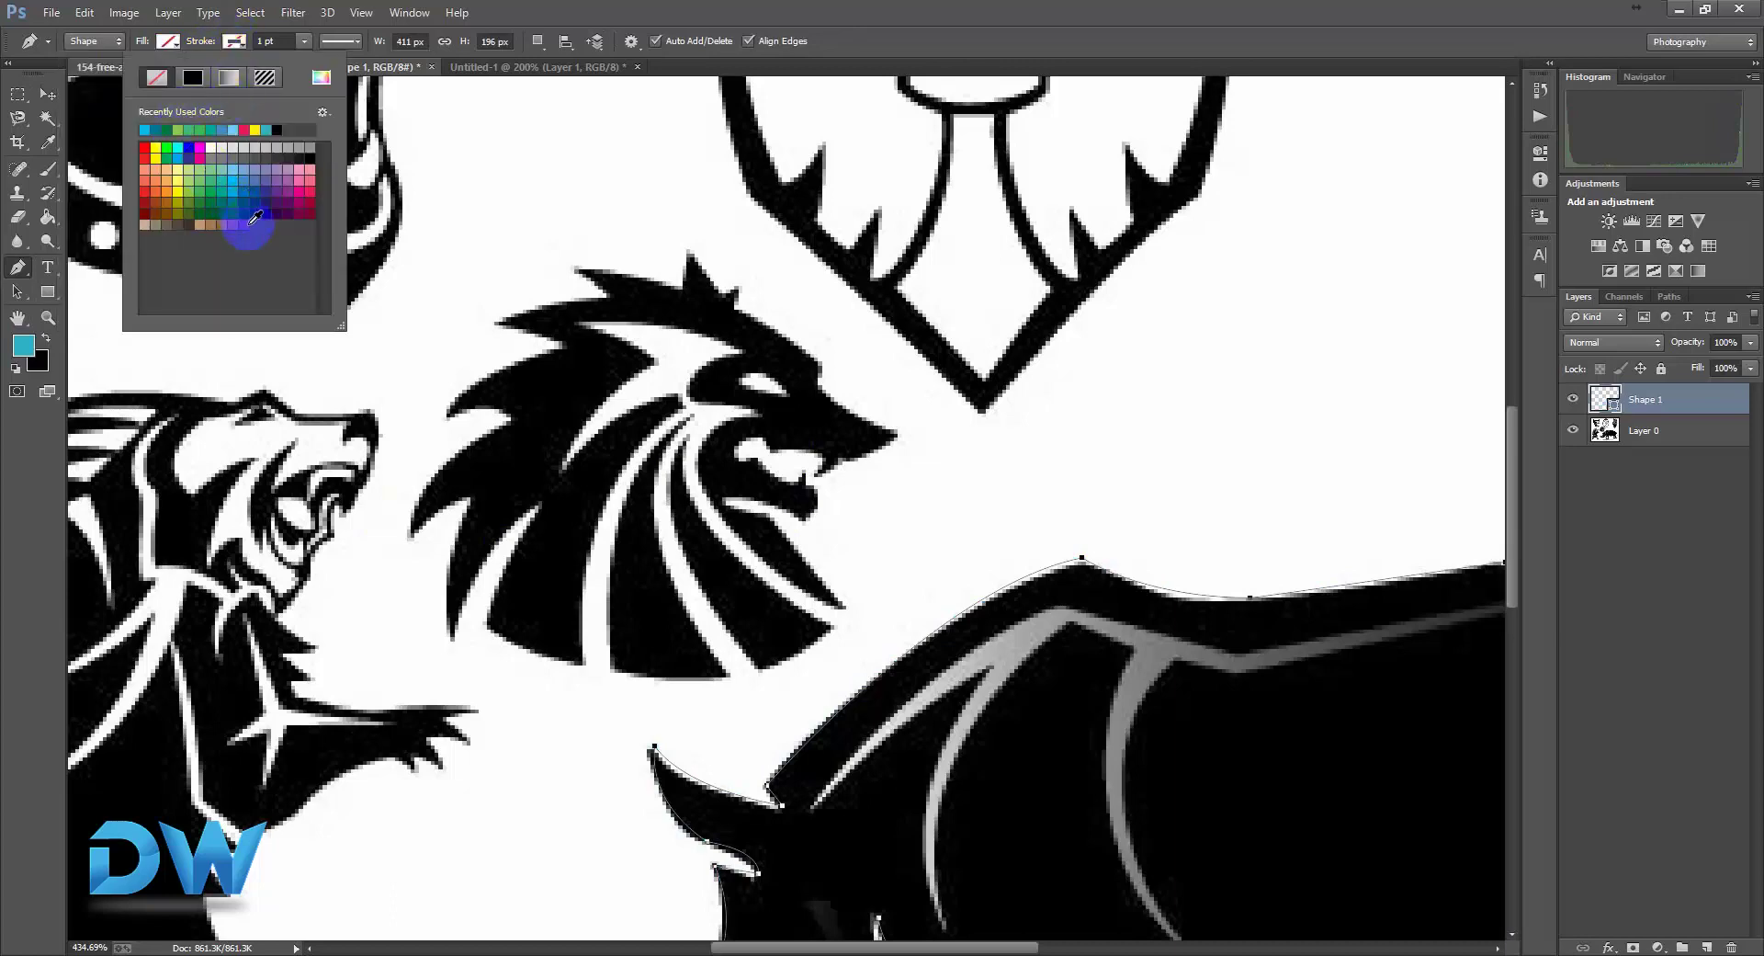
{"action": "left_click", "coordinate": [813, 430]}
{"action": "left_click", "coordinate": [230, 197]}
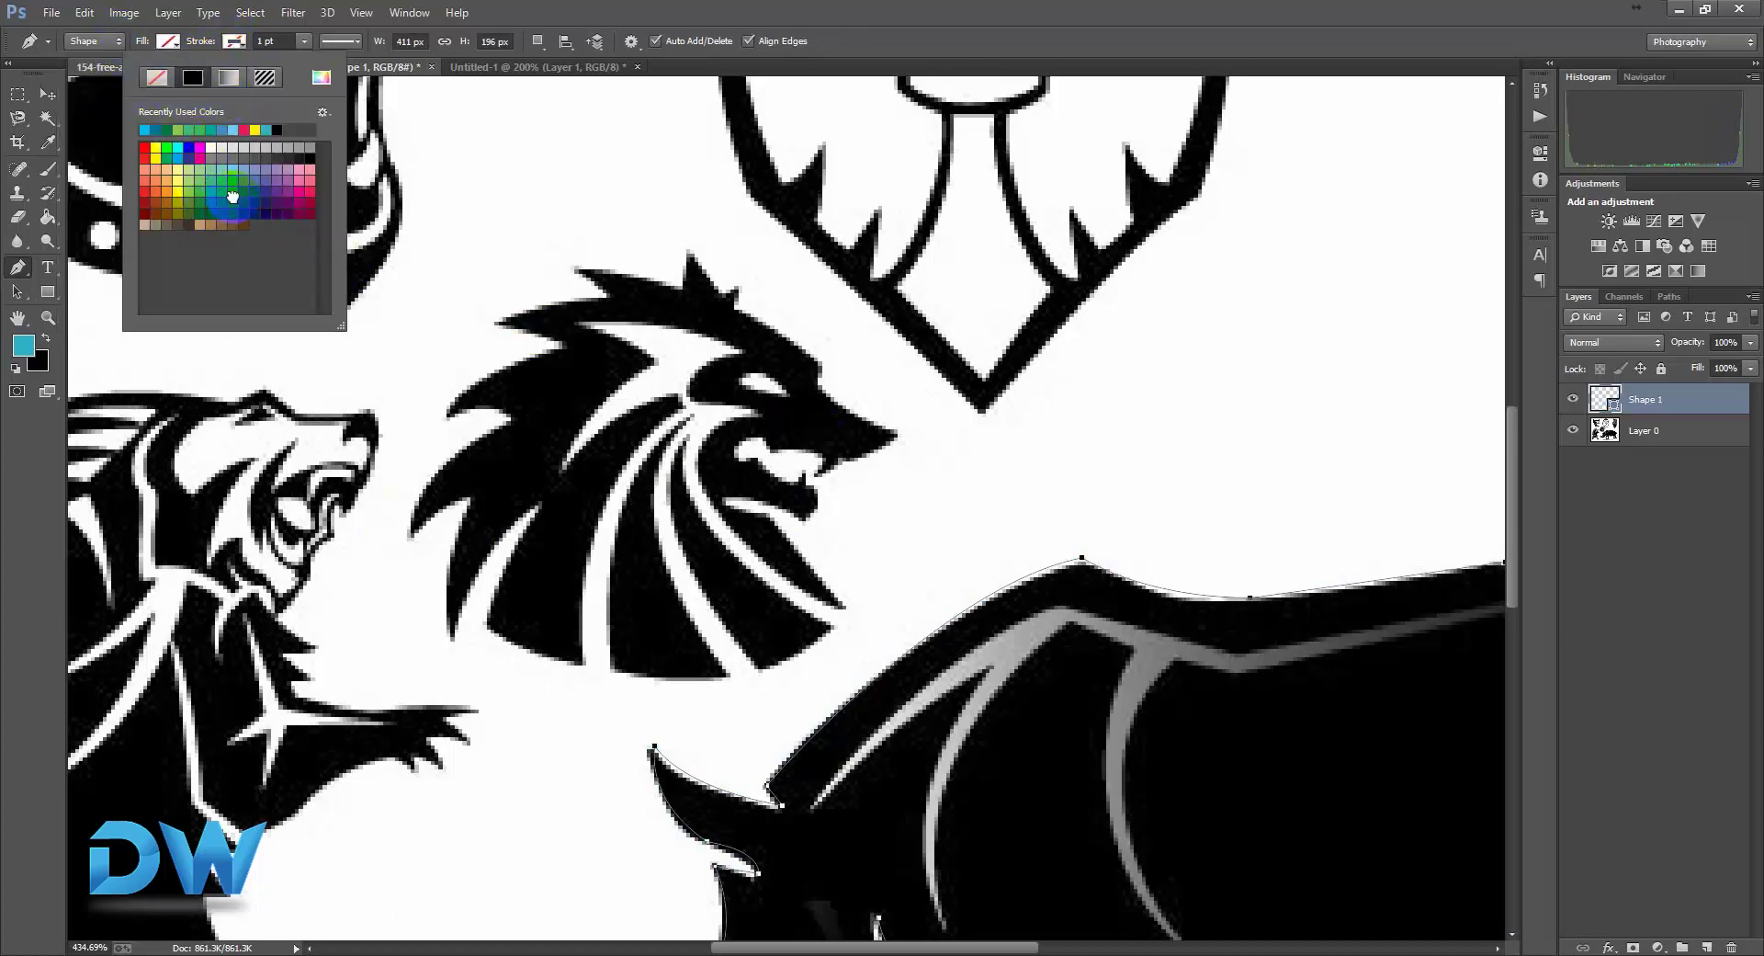
Remove the rhino shape's stroke and fill it with solid teal.
{"action": "left_click", "coordinate": [235, 41]}
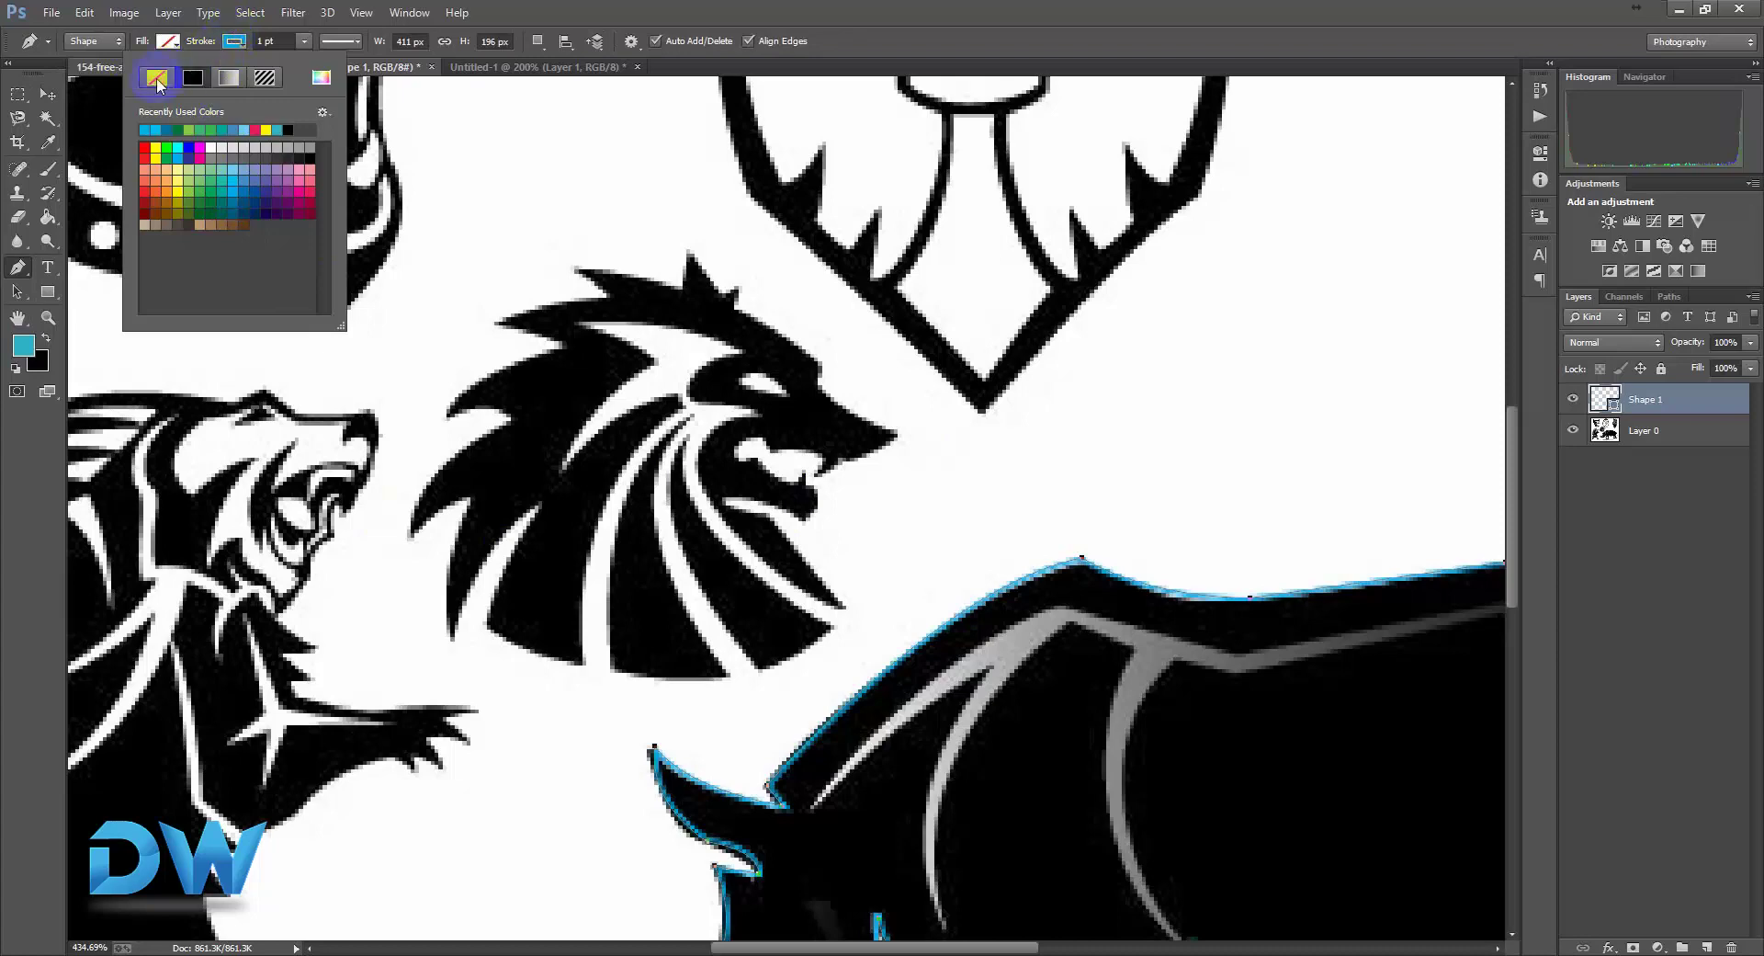
{"action": "left_click", "coordinate": [162, 47]}
{"action": "left_click", "coordinate": [204, 180]}
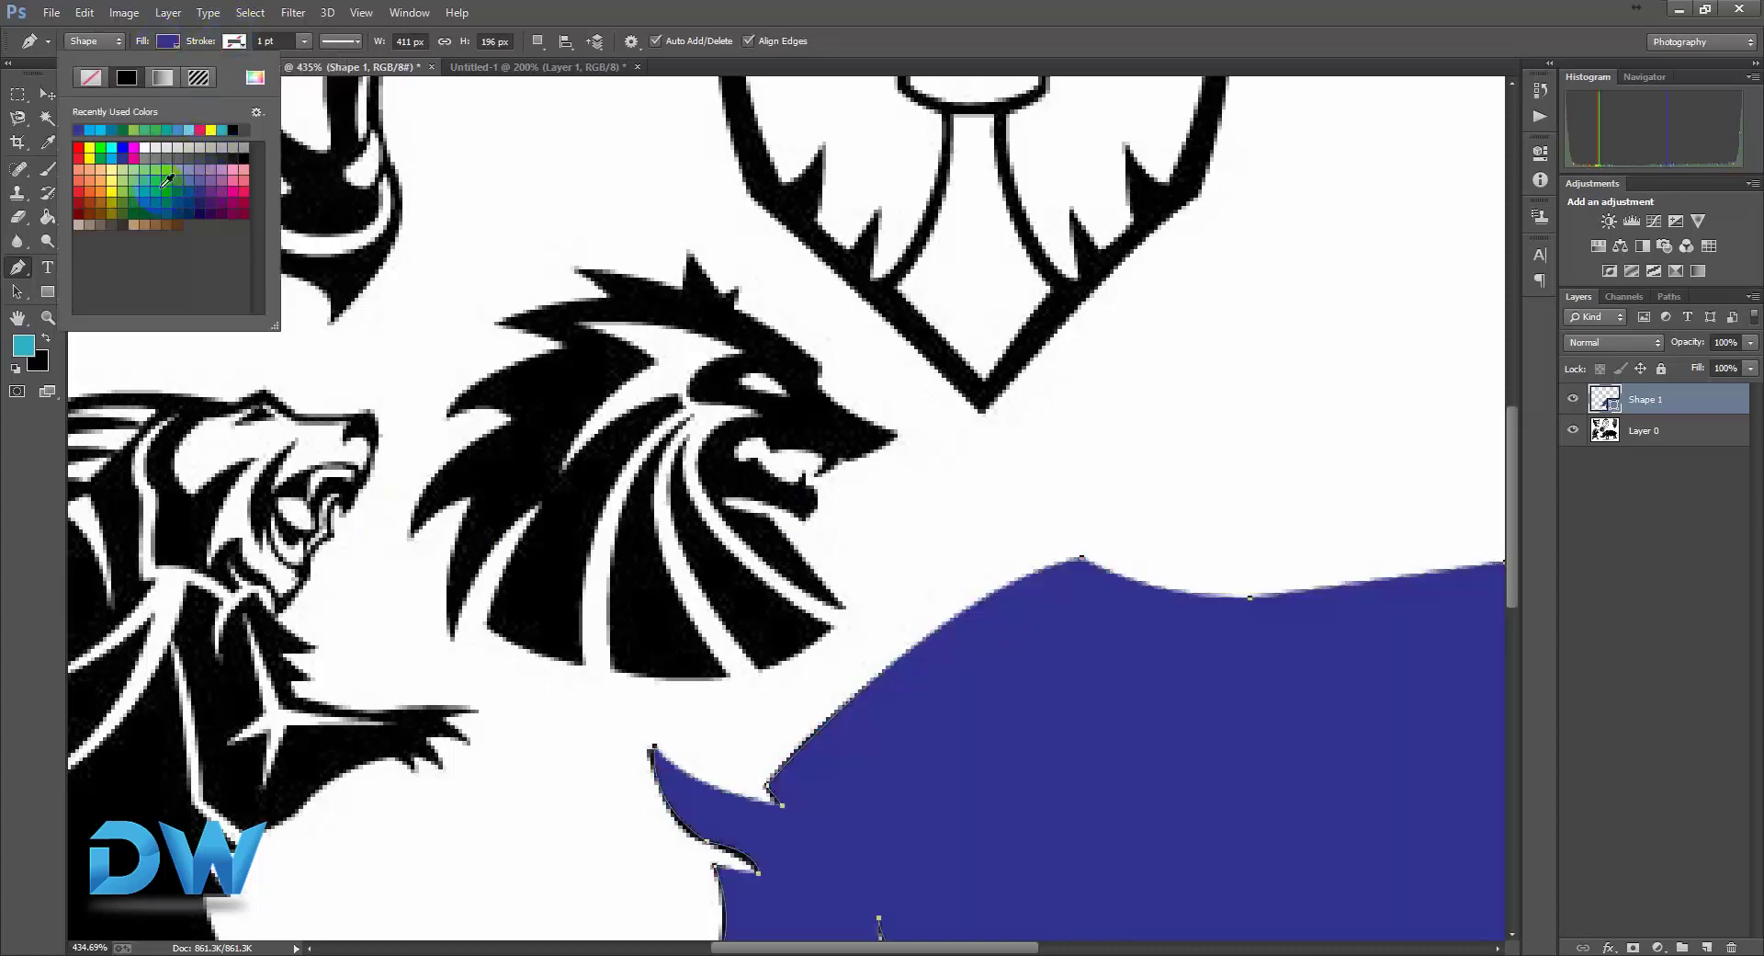
{"action": "left_click", "coordinate": [163, 183]}
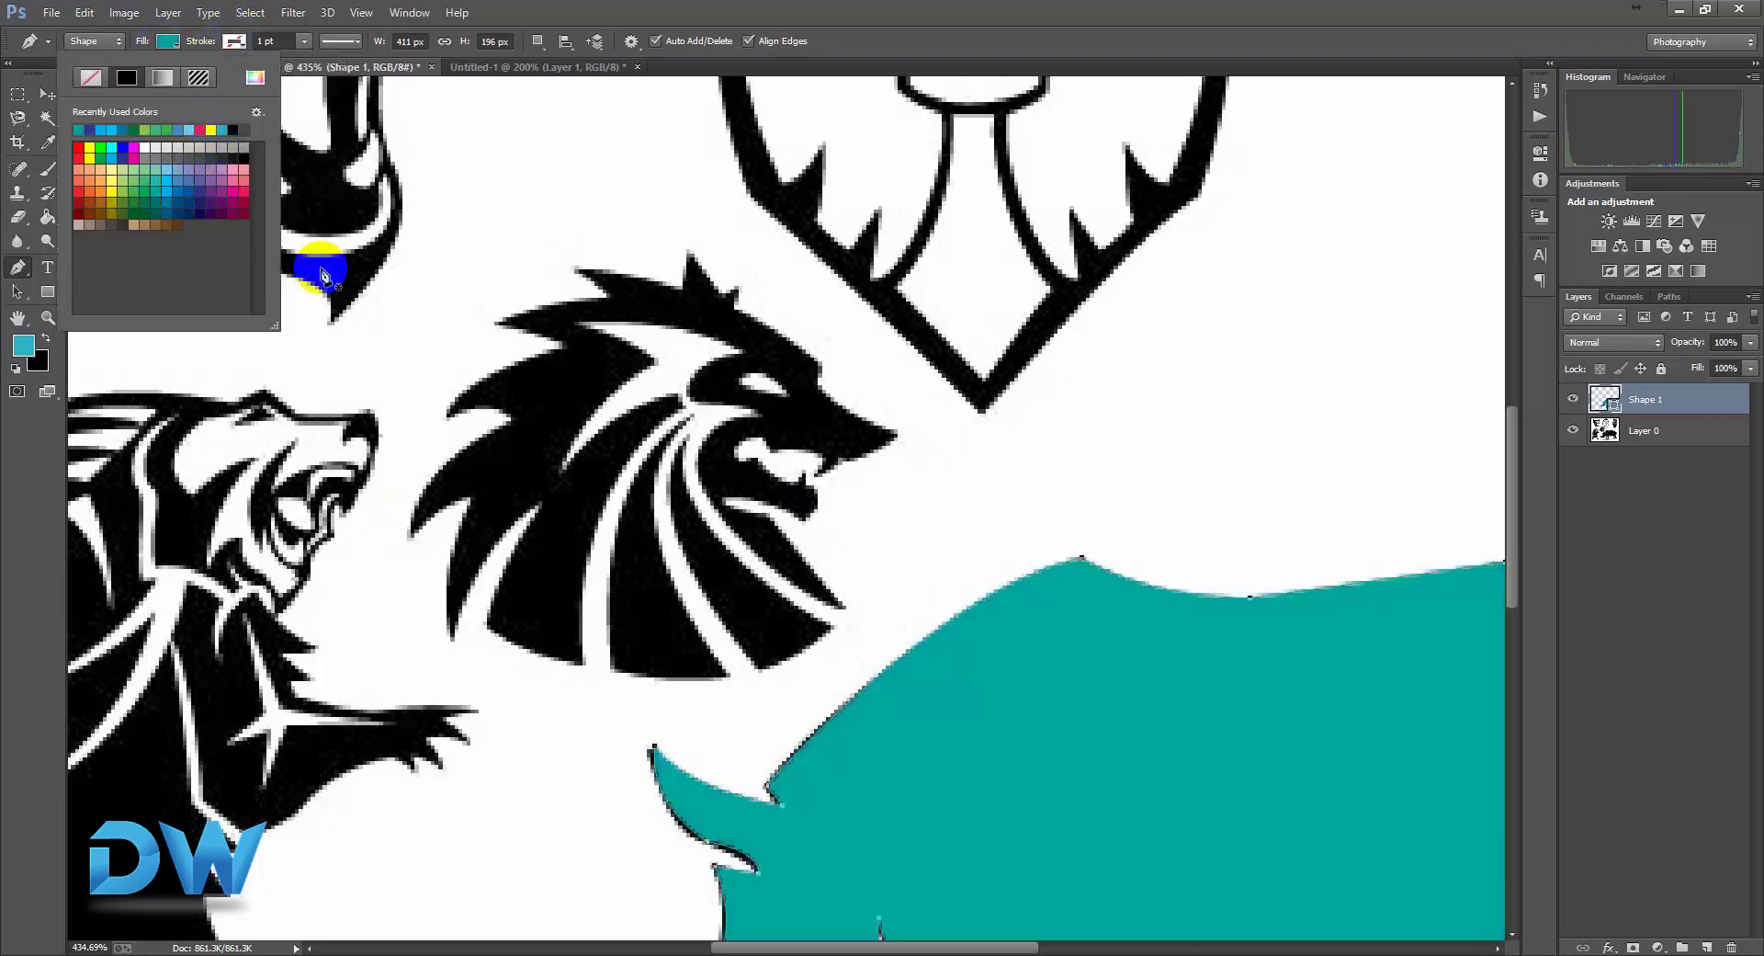
Add a new layer above the rhino and trace the maned wolf head's snout with a curve from nose tip to brow.
{"action": "left_click", "coordinate": [1706, 946]}
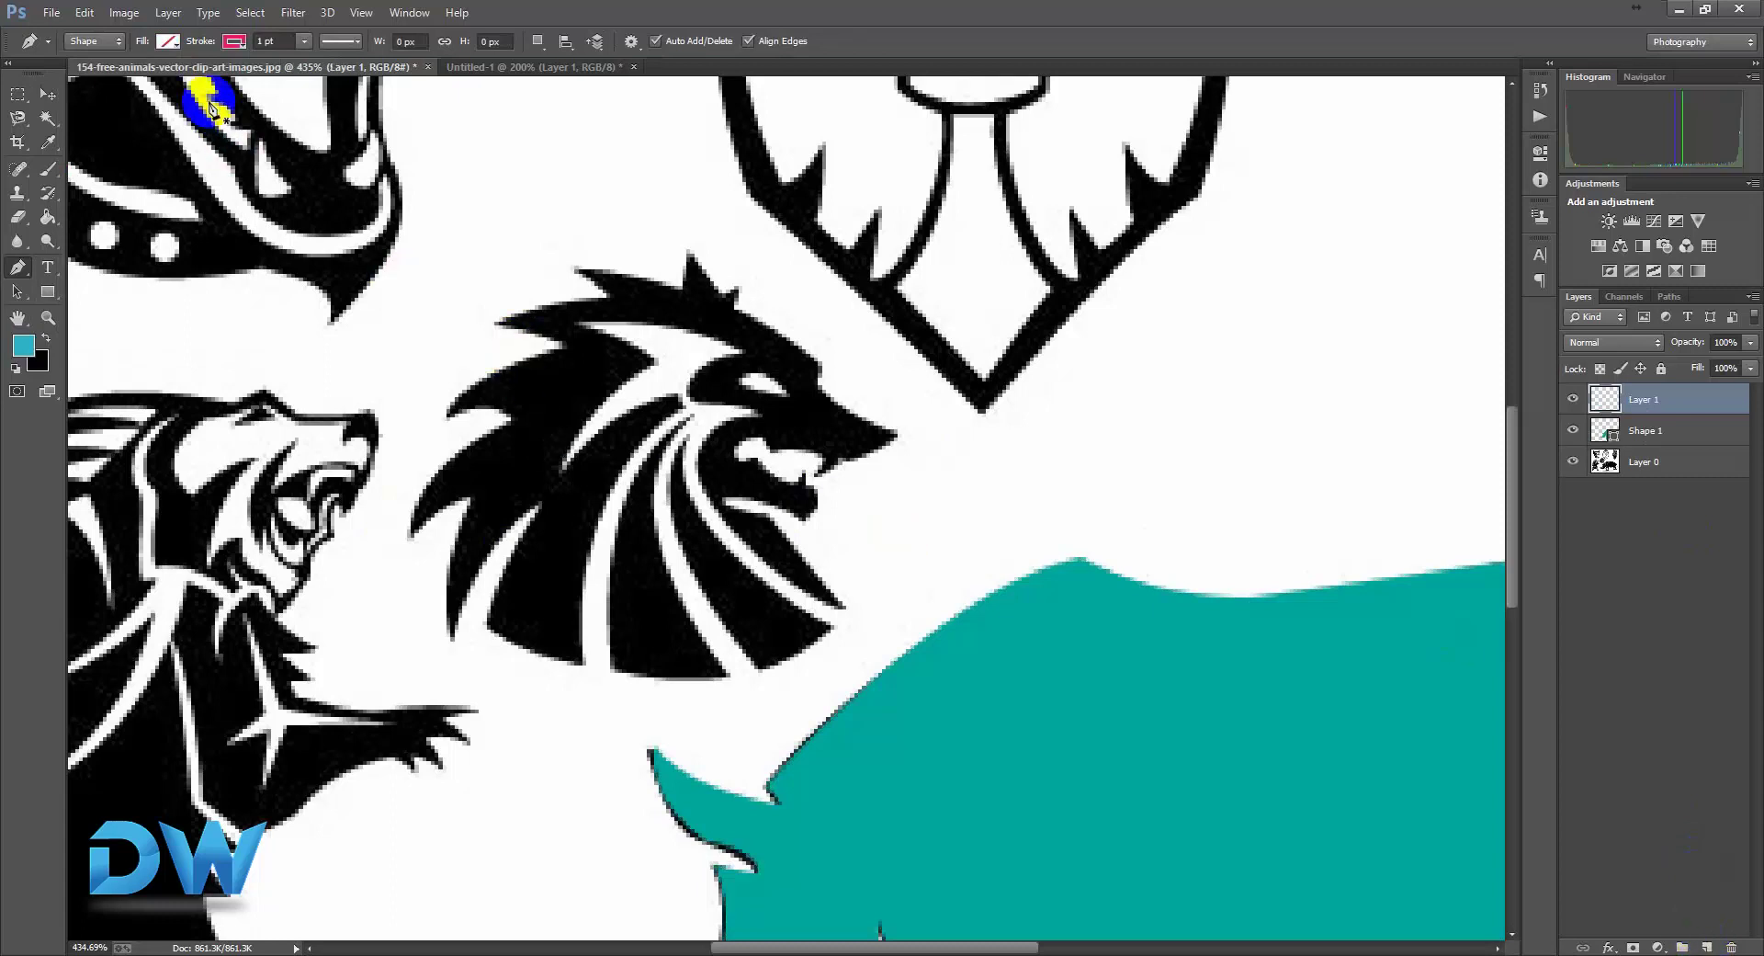
{"action": "left_click", "coordinate": [169, 42]}
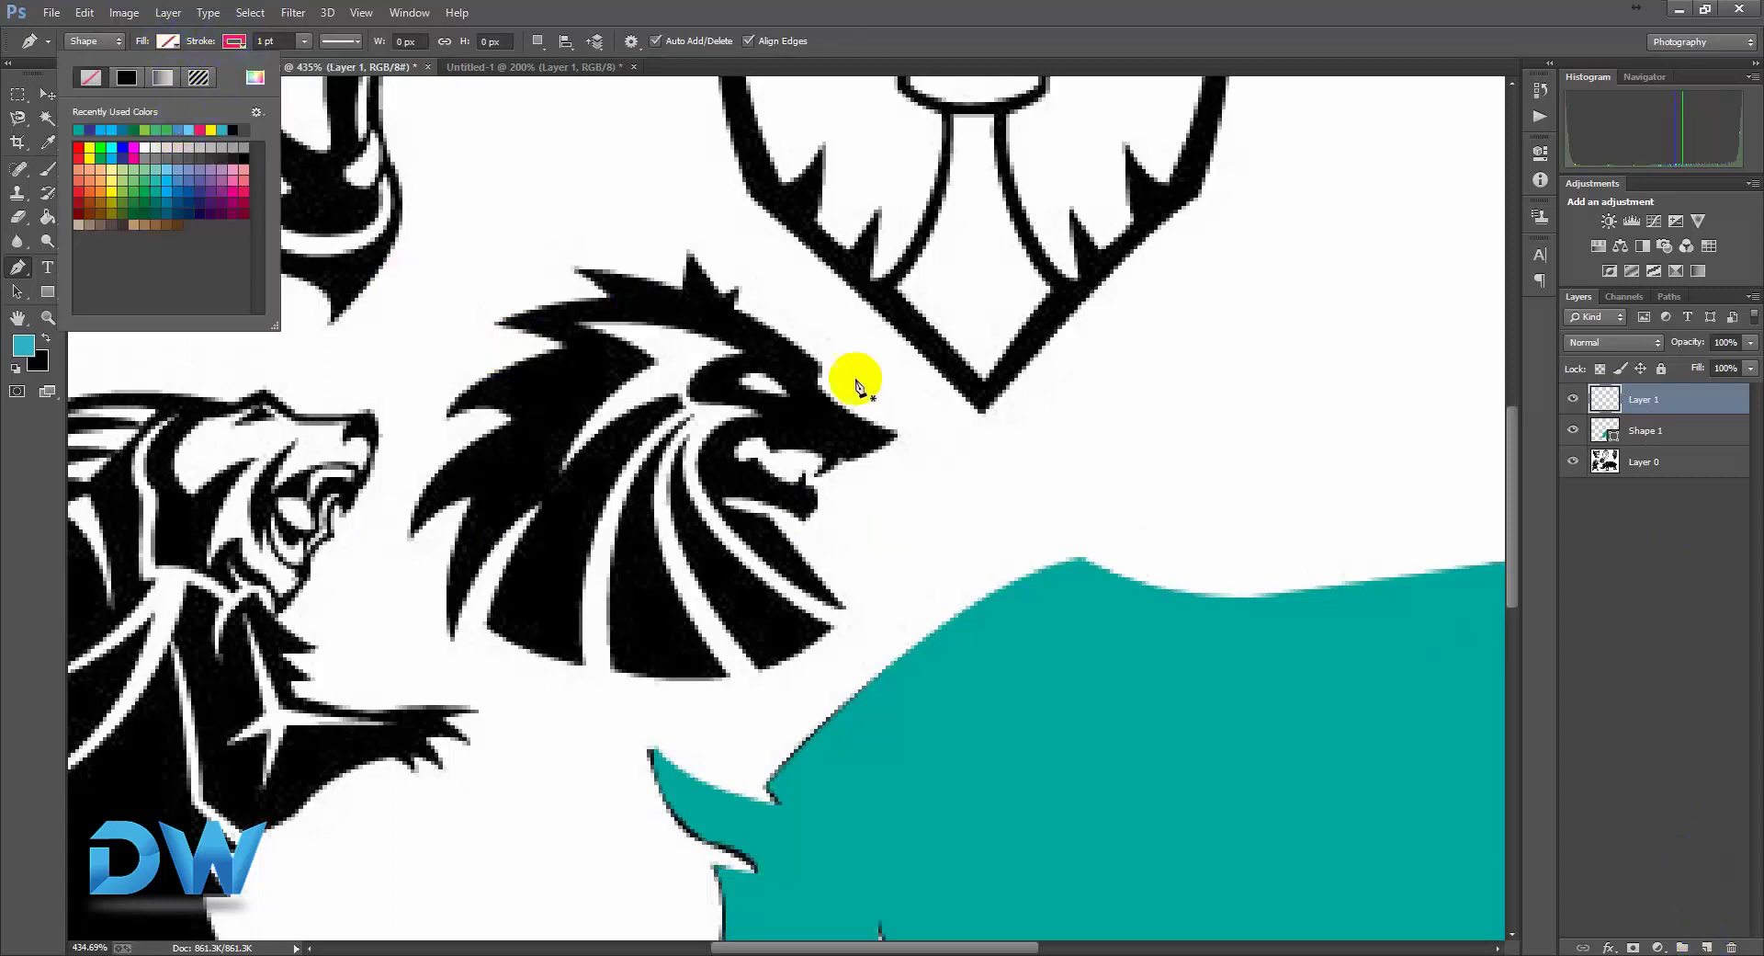
{"action": "left_click", "coordinate": [897, 427]}
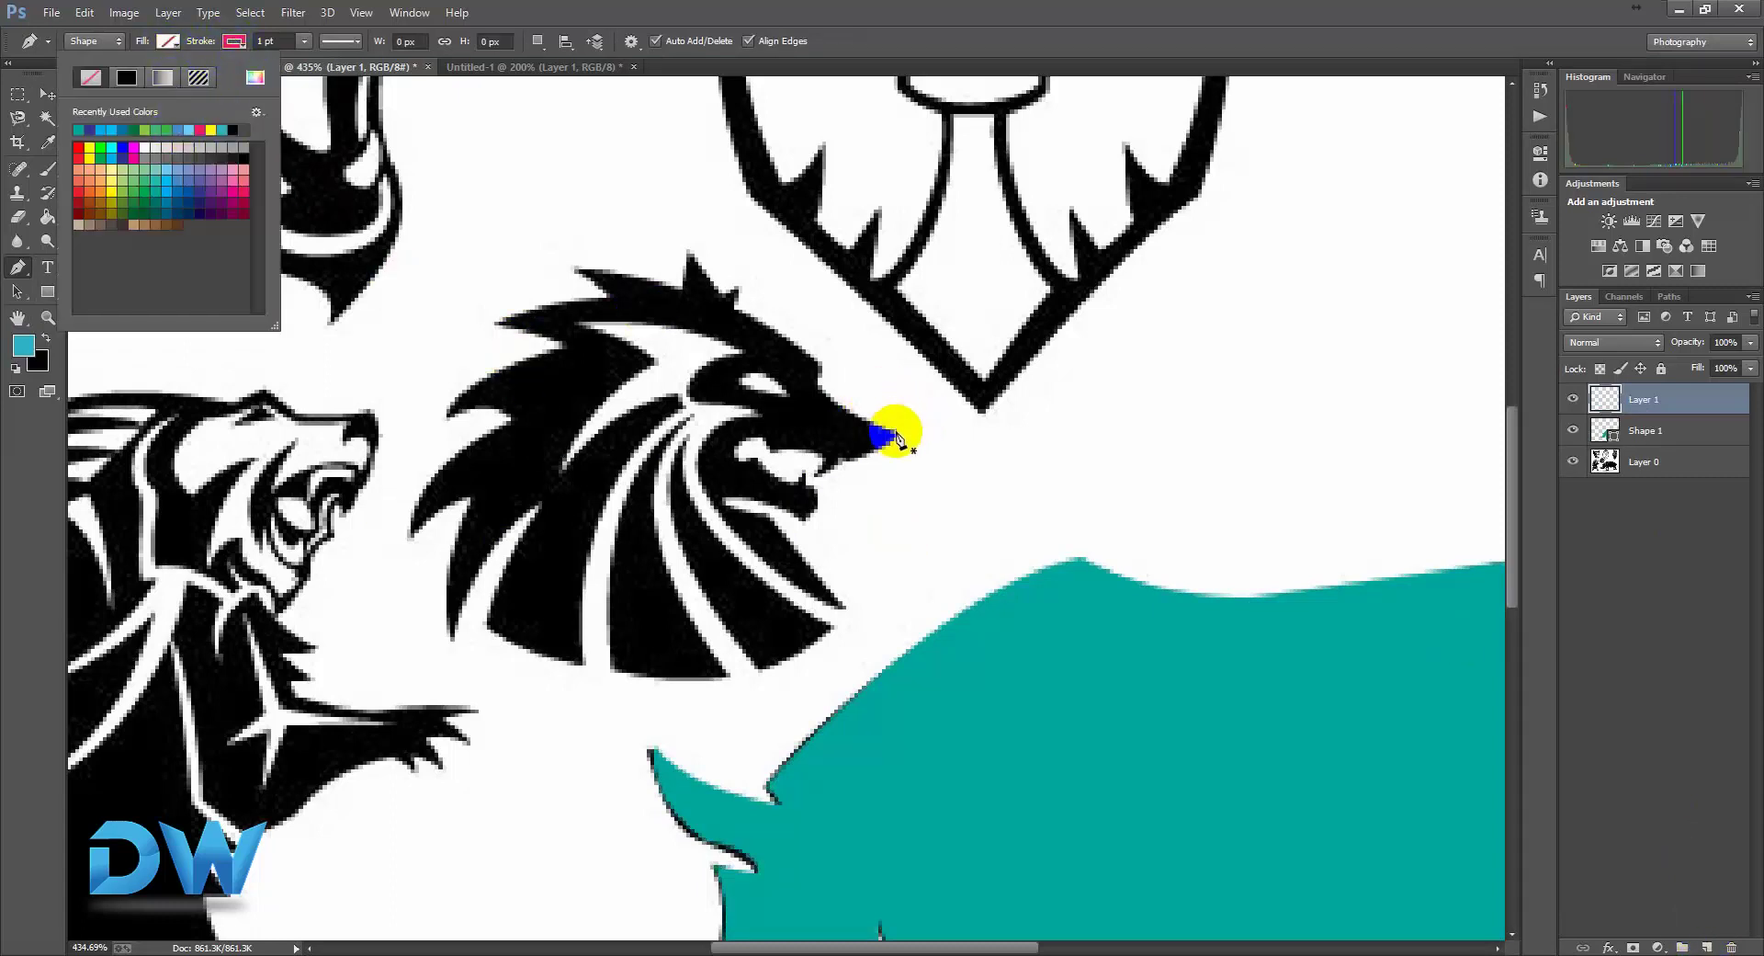
{"action": "left_click", "coordinate": [841, 404]}
{"action": "left_click_drag", "start_coordinate": [841, 404], "coordinate": [816, 317]}
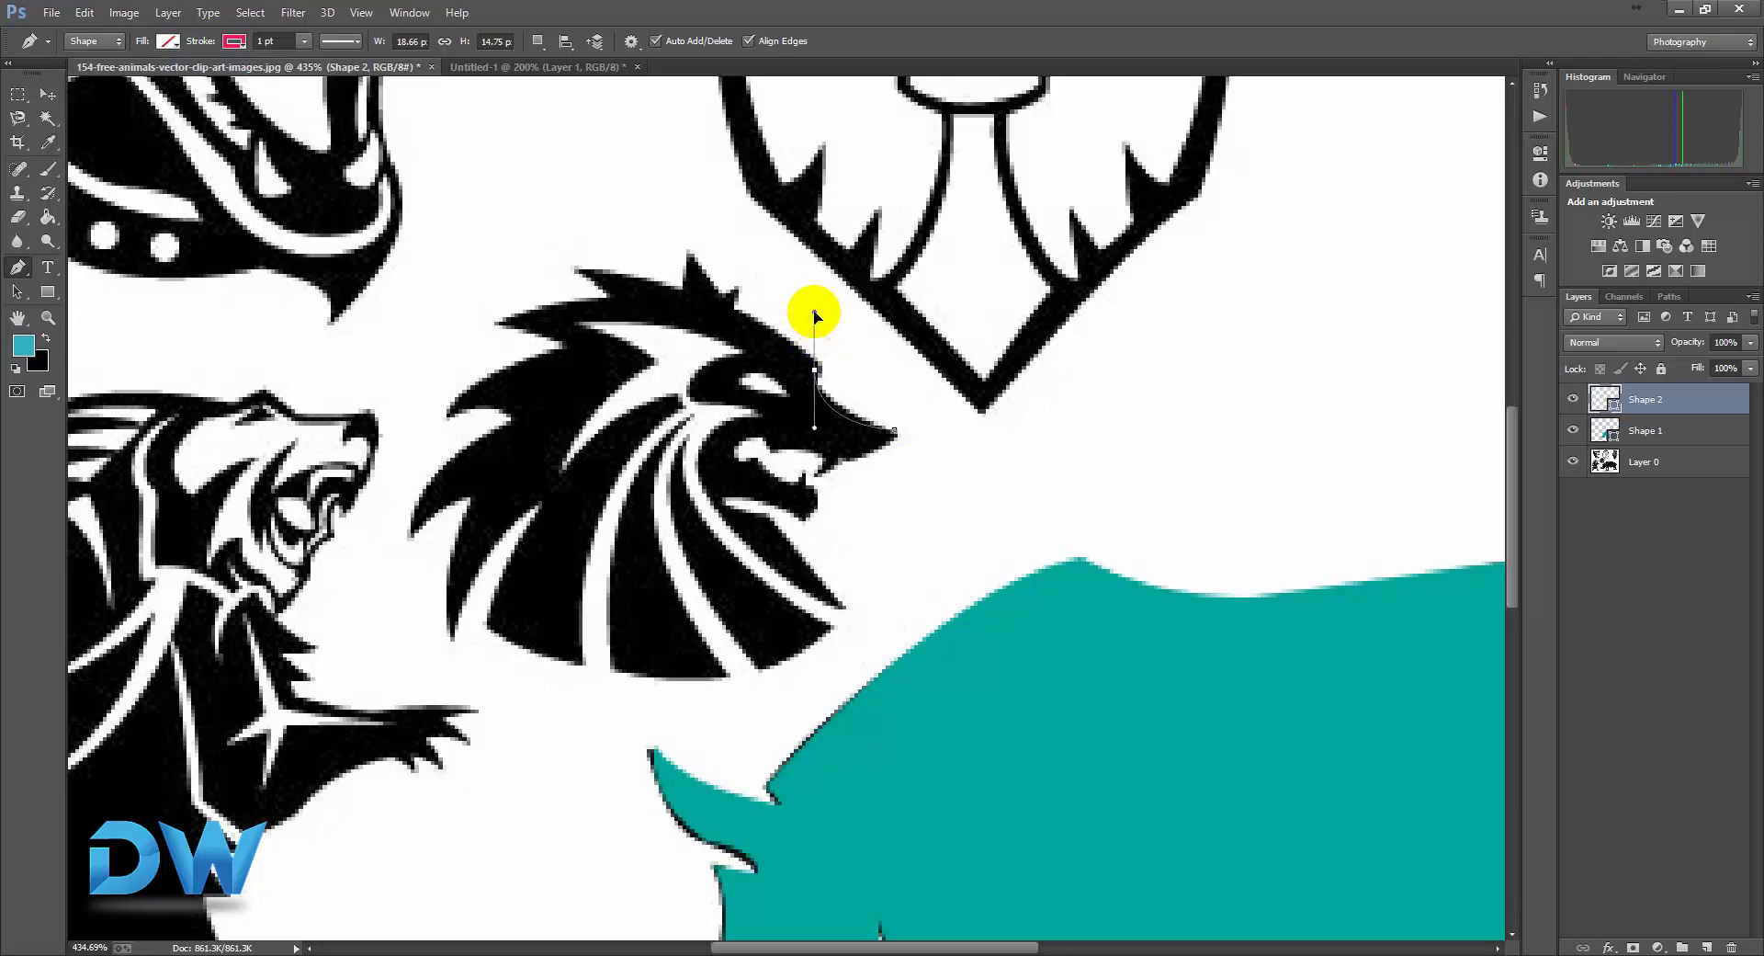
{"action": "left_click", "coordinate": [816, 369], "text": "alt"}
Continue the wolf head's outline along the forehead and around the ear spikes to the notch behind the first mane tip.
{"action": "left_click", "coordinate": [742, 317]}
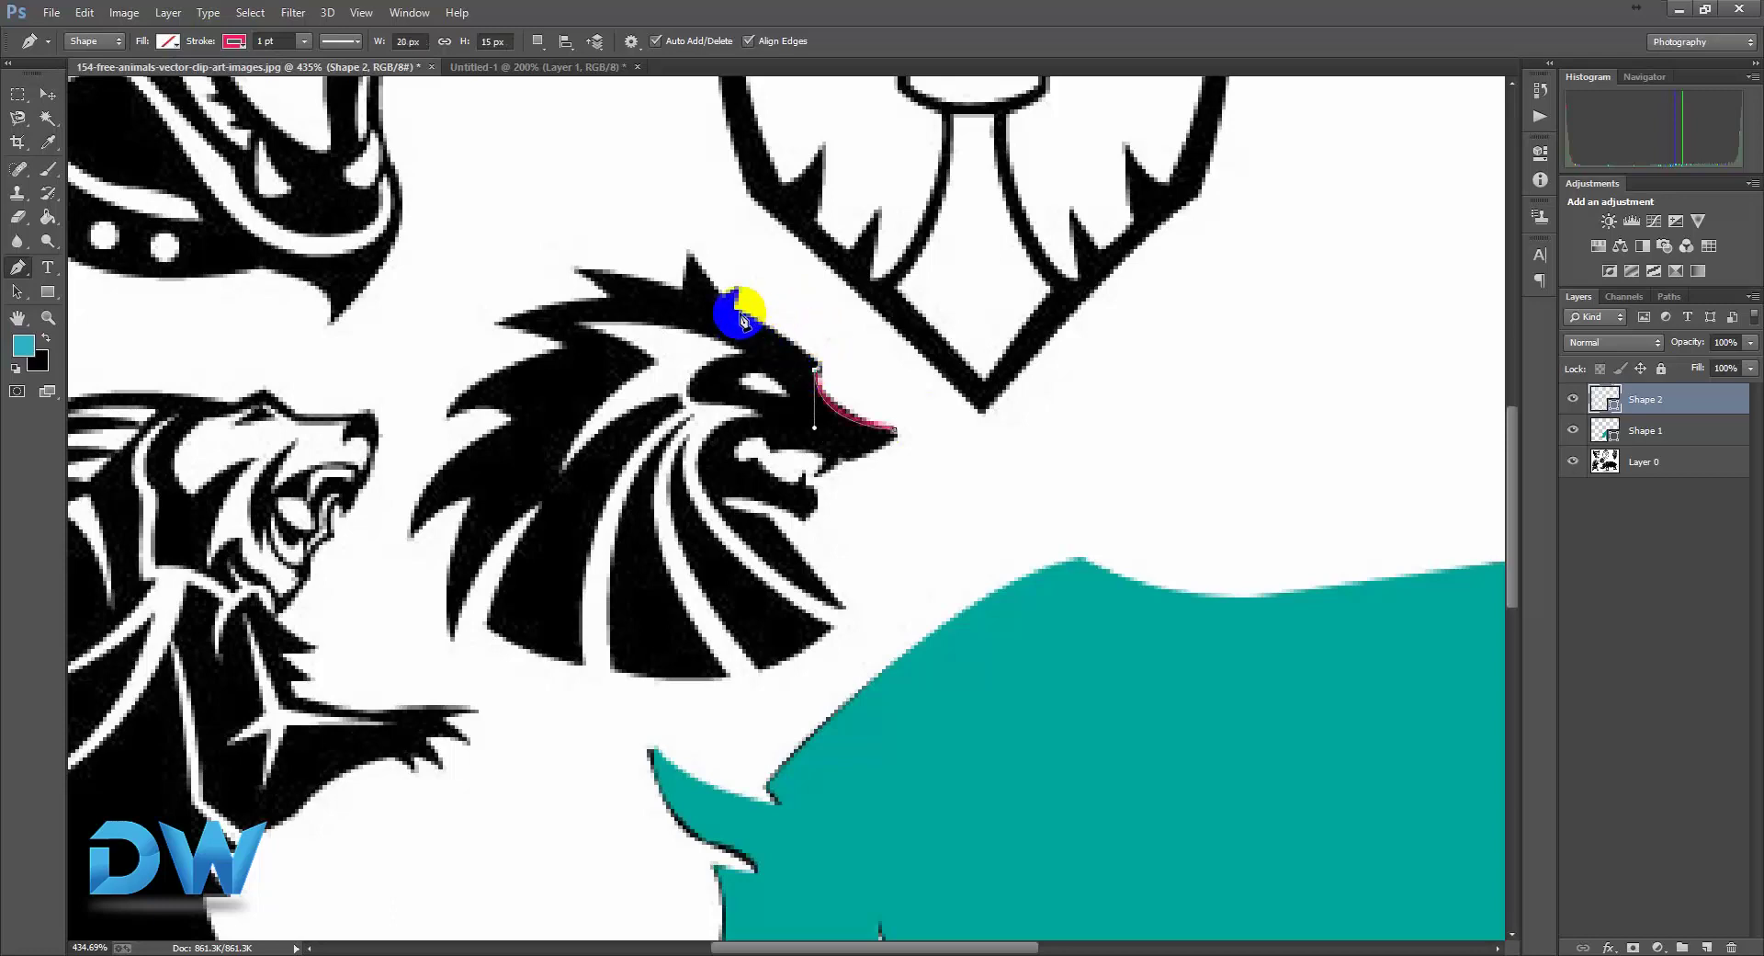
{"action": "left_click", "coordinate": [738, 310]}
{"action": "left_click", "coordinate": [741, 280]}
{"action": "left_click", "coordinate": [723, 294]}
{"action": "left_click", "coordinate": [686, 247]}
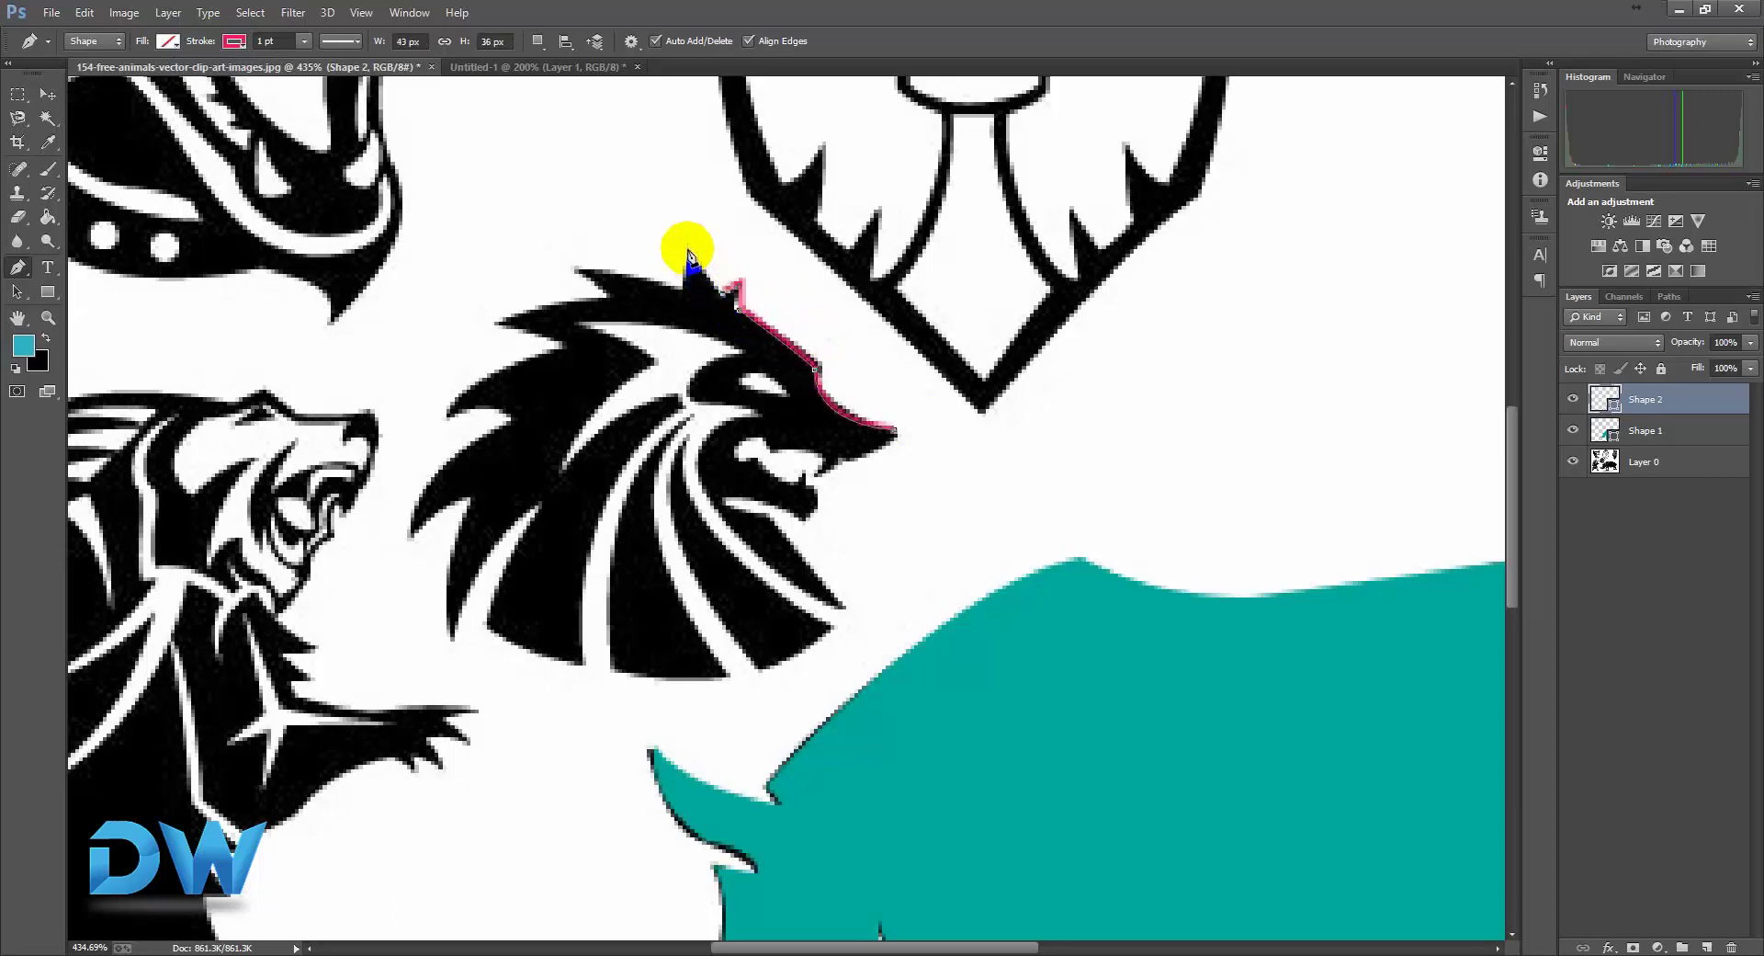
{"action": "mouse_move", "coordinate": [689, 290]}
{"action": "left_mouse_down"}
{"action": "mouse_move", "coordinate": [576, 268]}
{"action": "mouse_move", "coordinate": [606, 294]}
{"action": "left_mouse_up"}
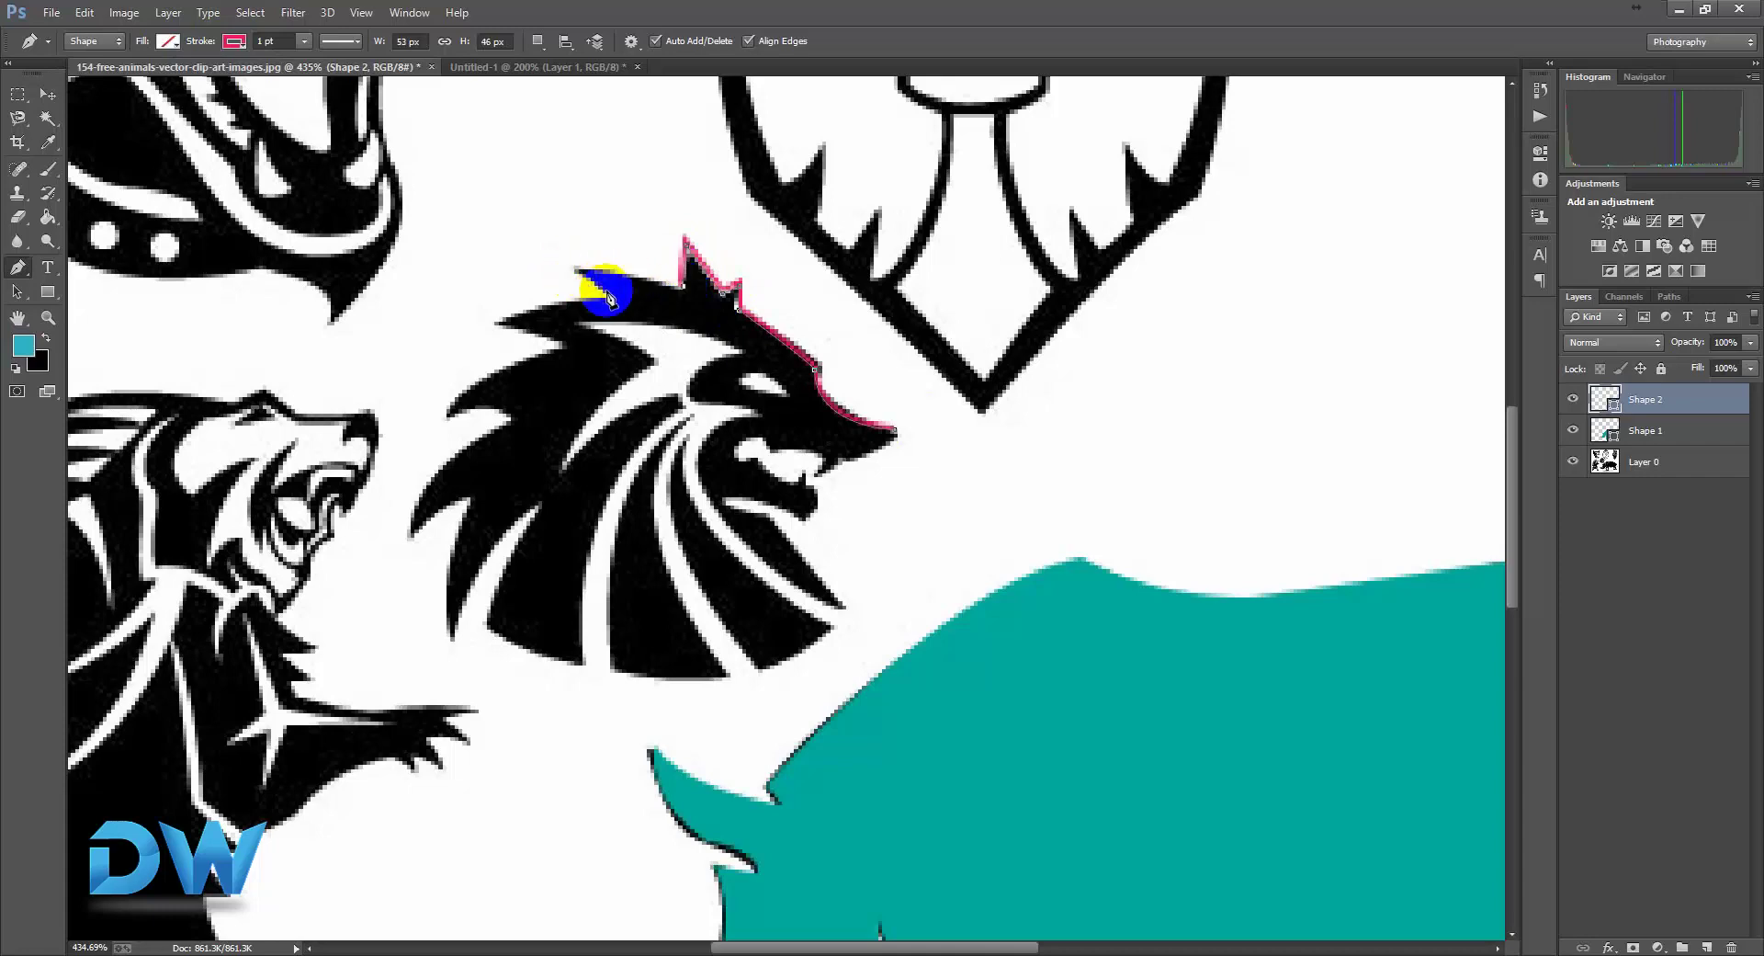
Trace the next three mane spikes down the back of the wolf head with straight segments.
{"action": "left_click", "coordinate": [496, 321]}
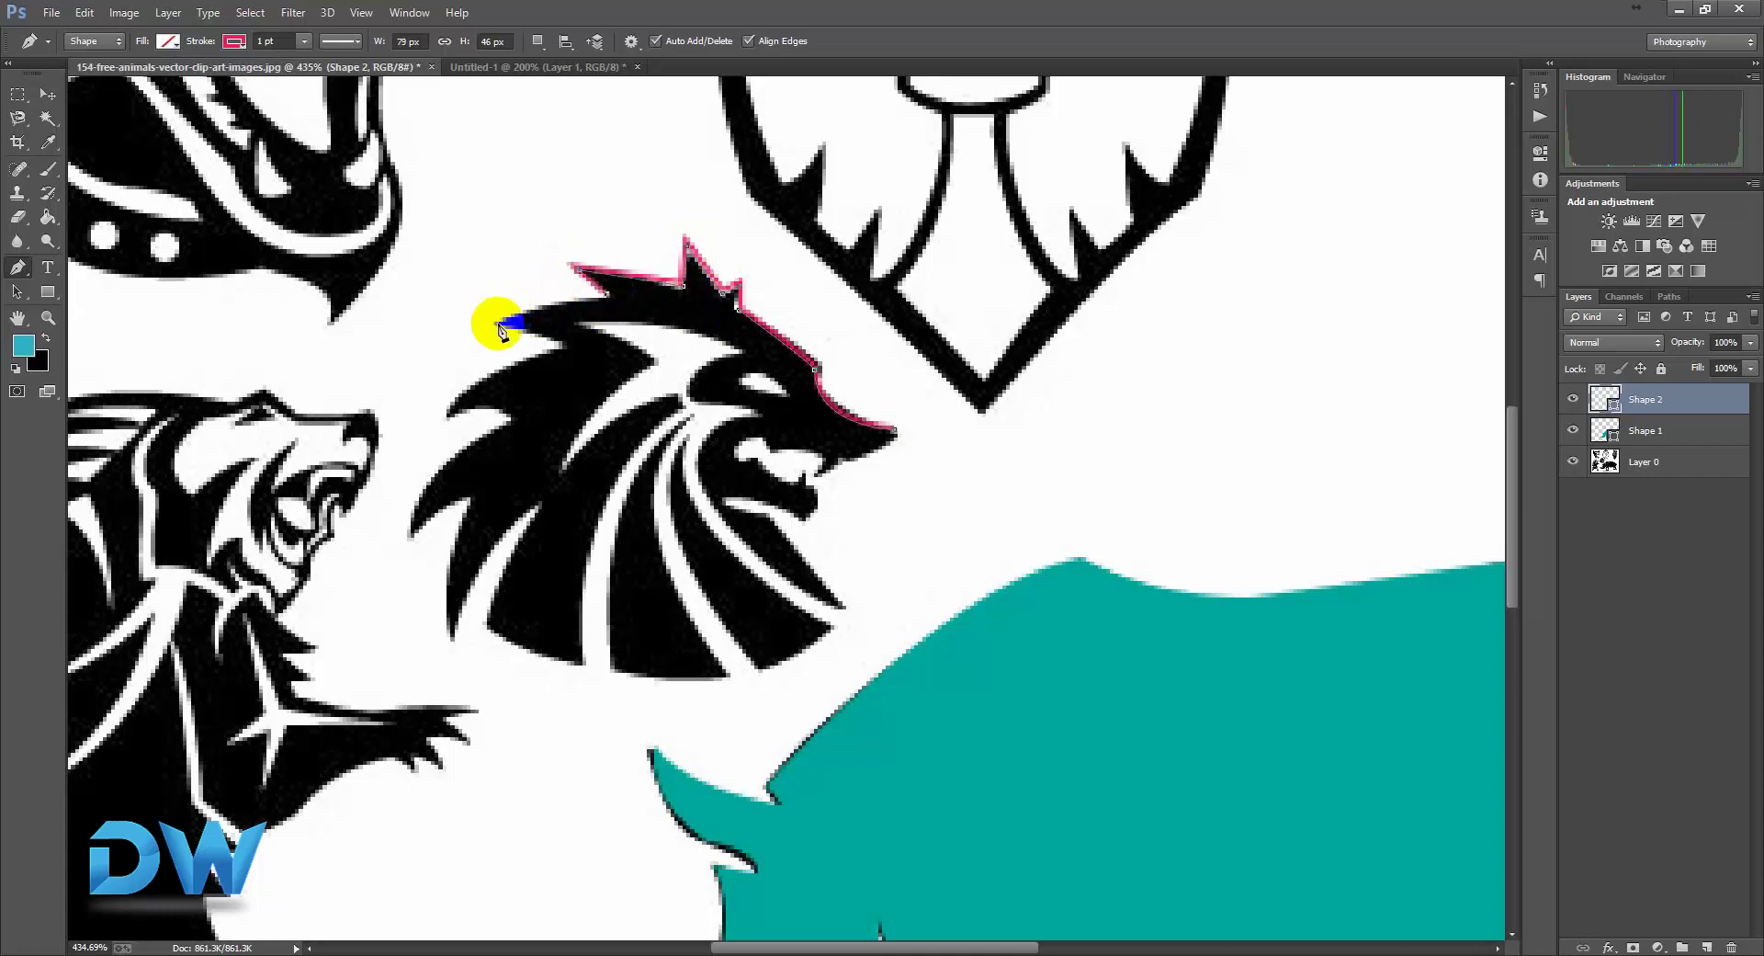
{"action": "left_click", "coordinate": [560, 345]}
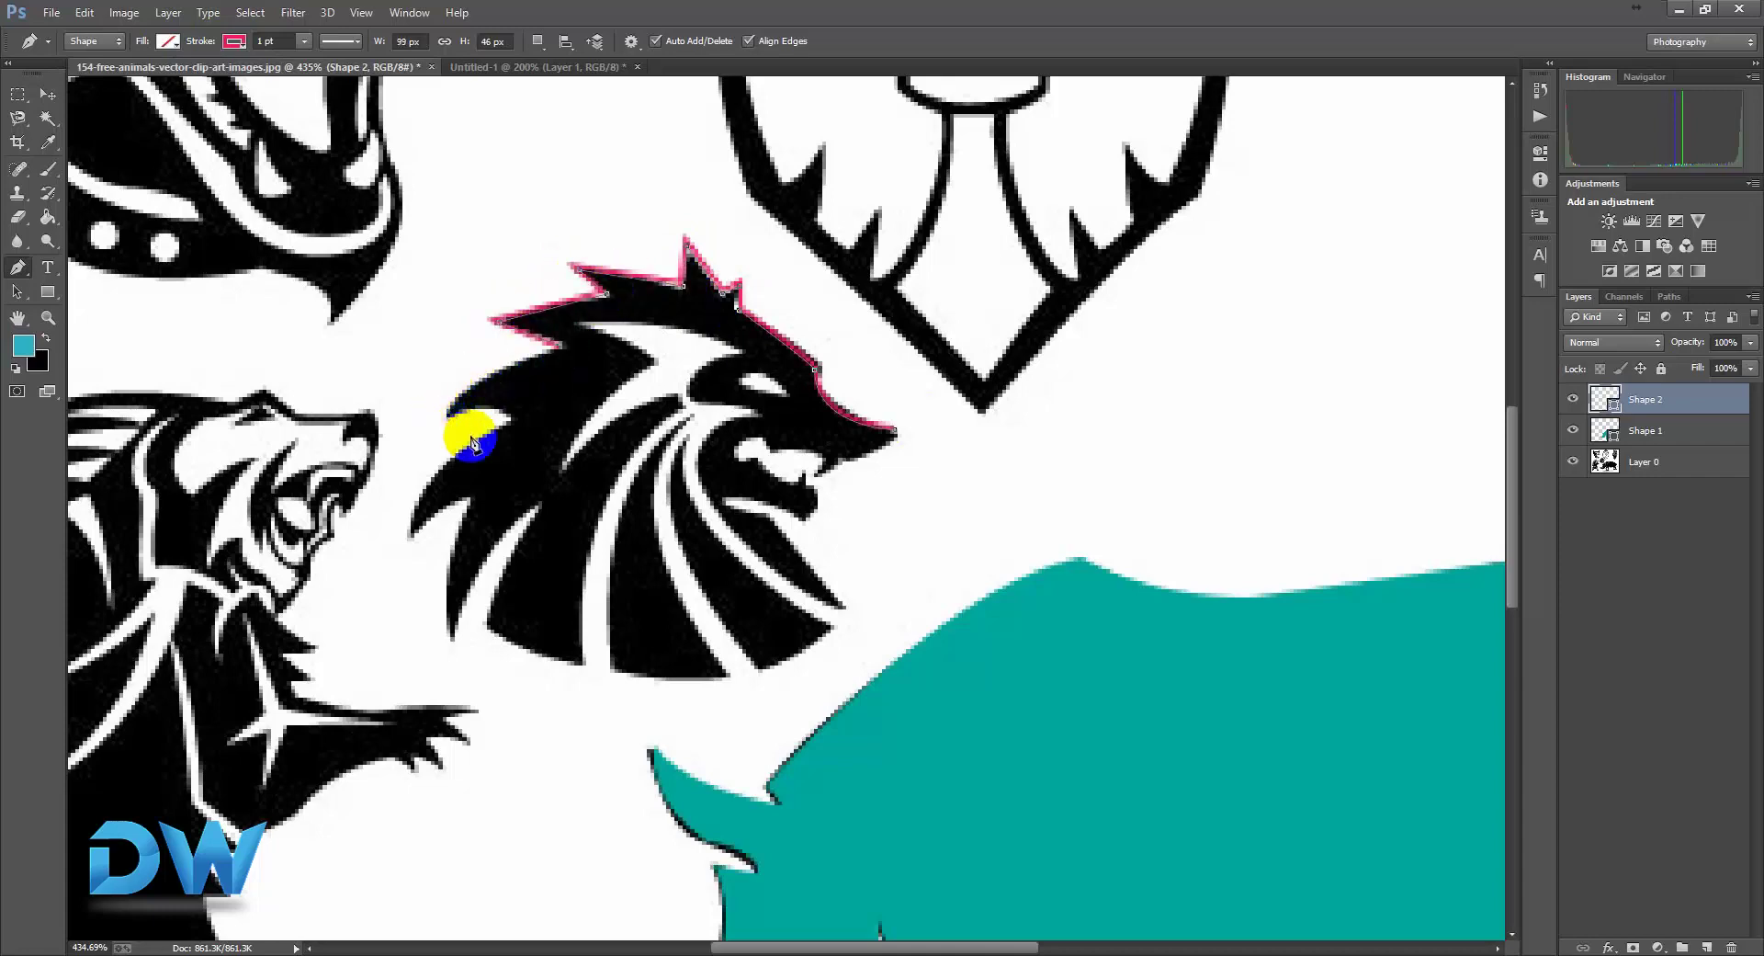
{"action": "left_click", "coordinate": [446, 419]}
{"action": "left_click", "coordinate": [510, 418]}
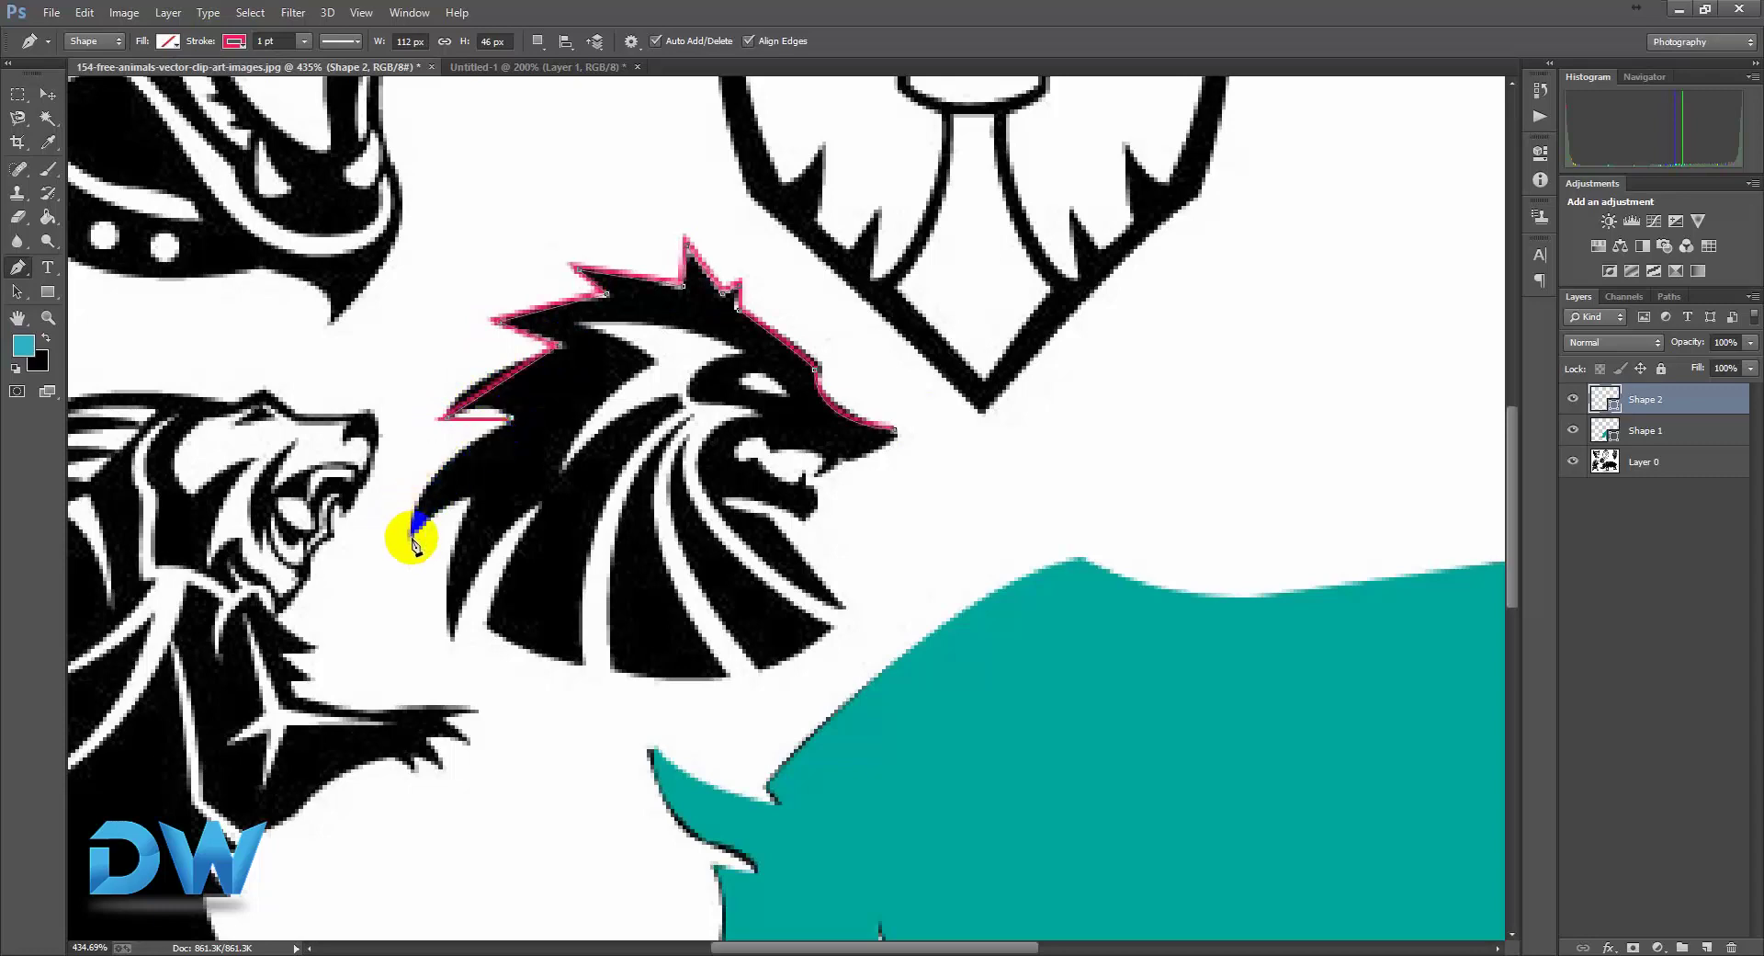
{"action": "left_click_drag", "start_coordinate": [415, 544], "coordinate": [413, 542]}
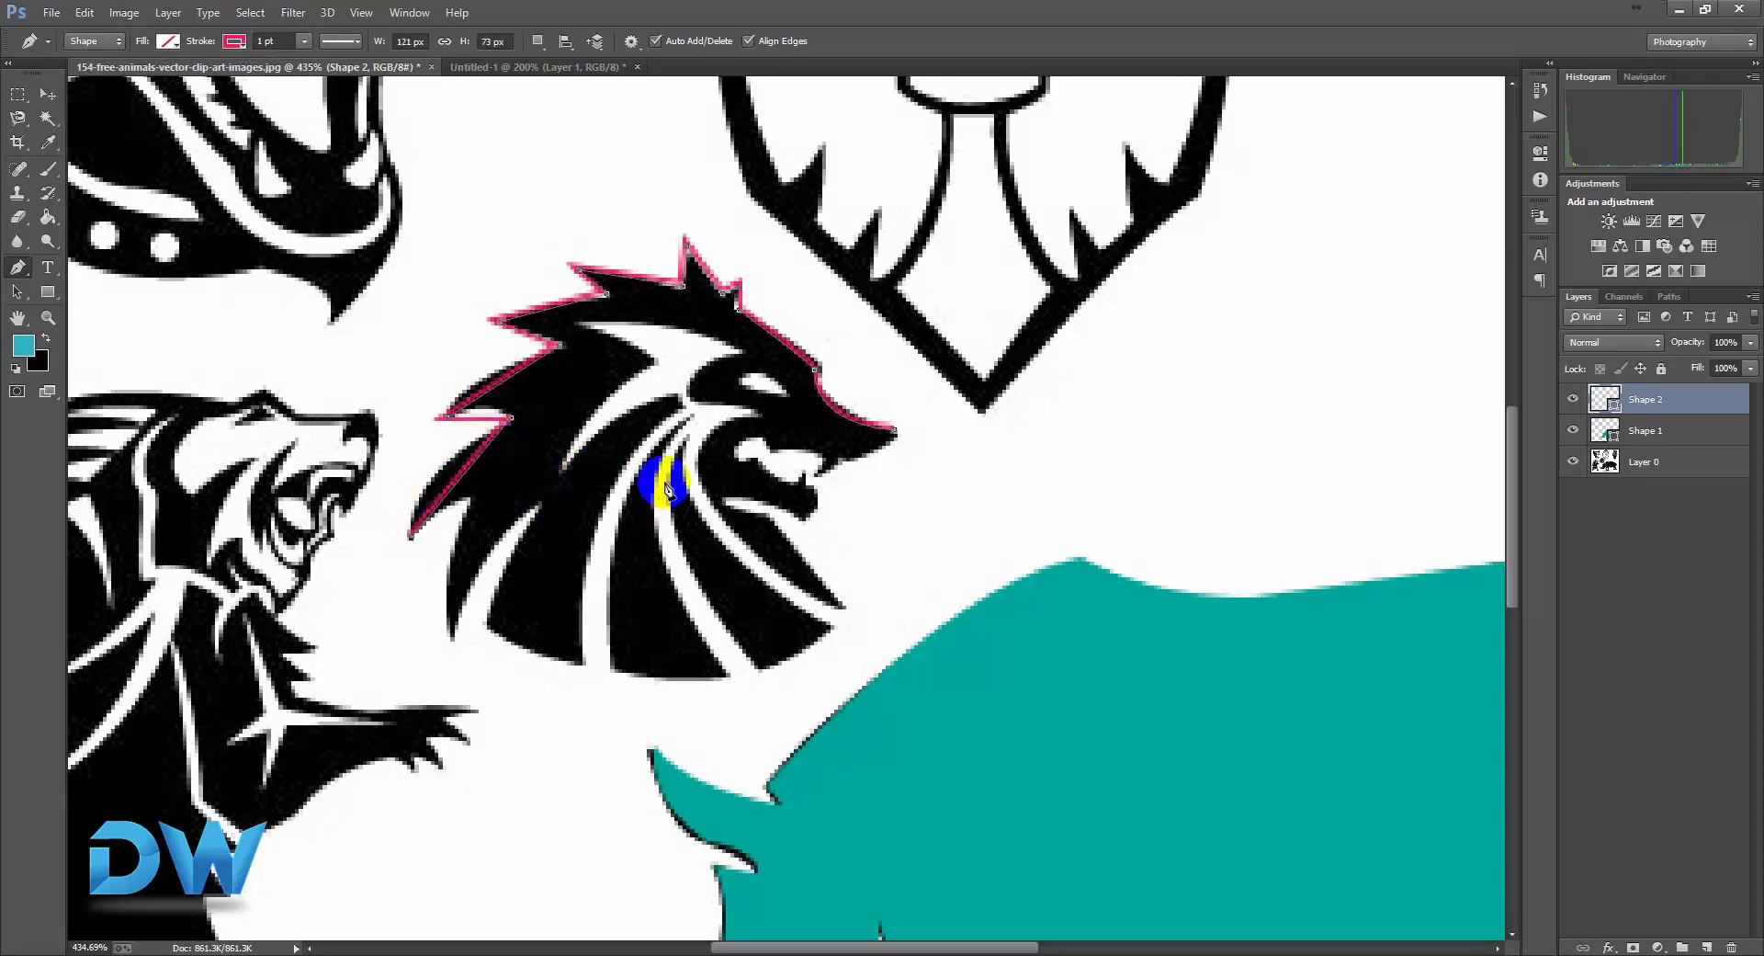
{"action": "left_click_drag", "start_coordinate": [928, 422], "coordinate": [795, 445]}
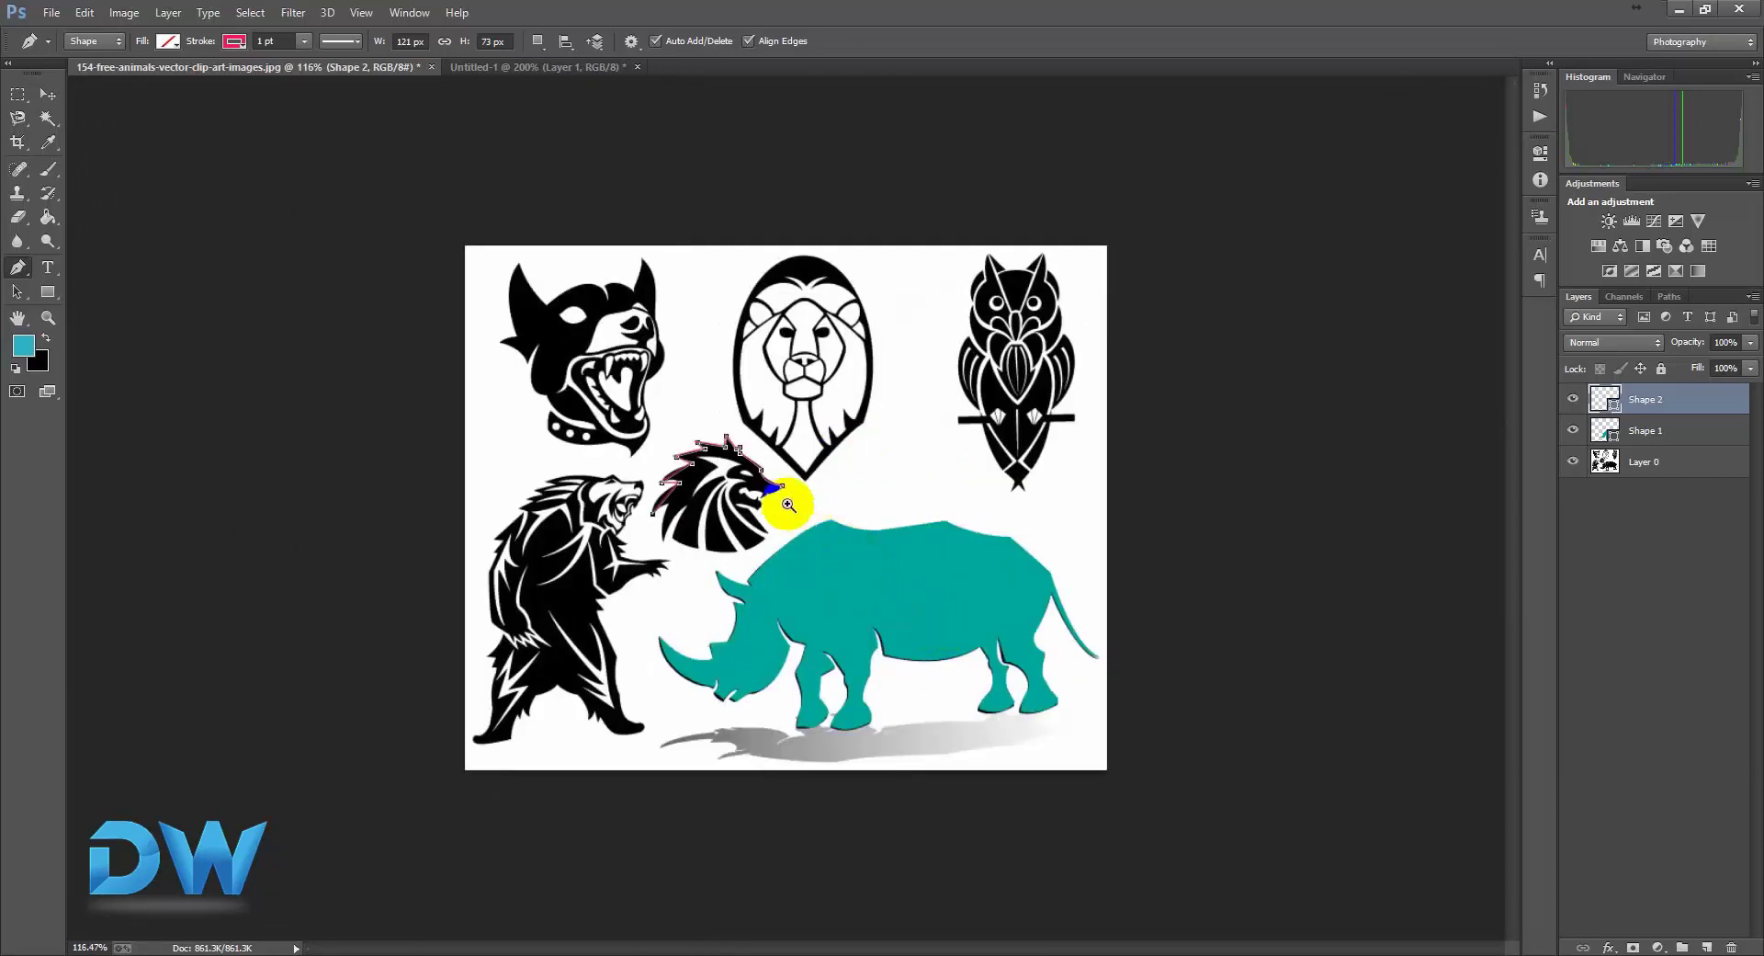
{"action": "scroll", "coordinate": [779, 480], "scroll_direction": "up", "scroll_amount": 2}
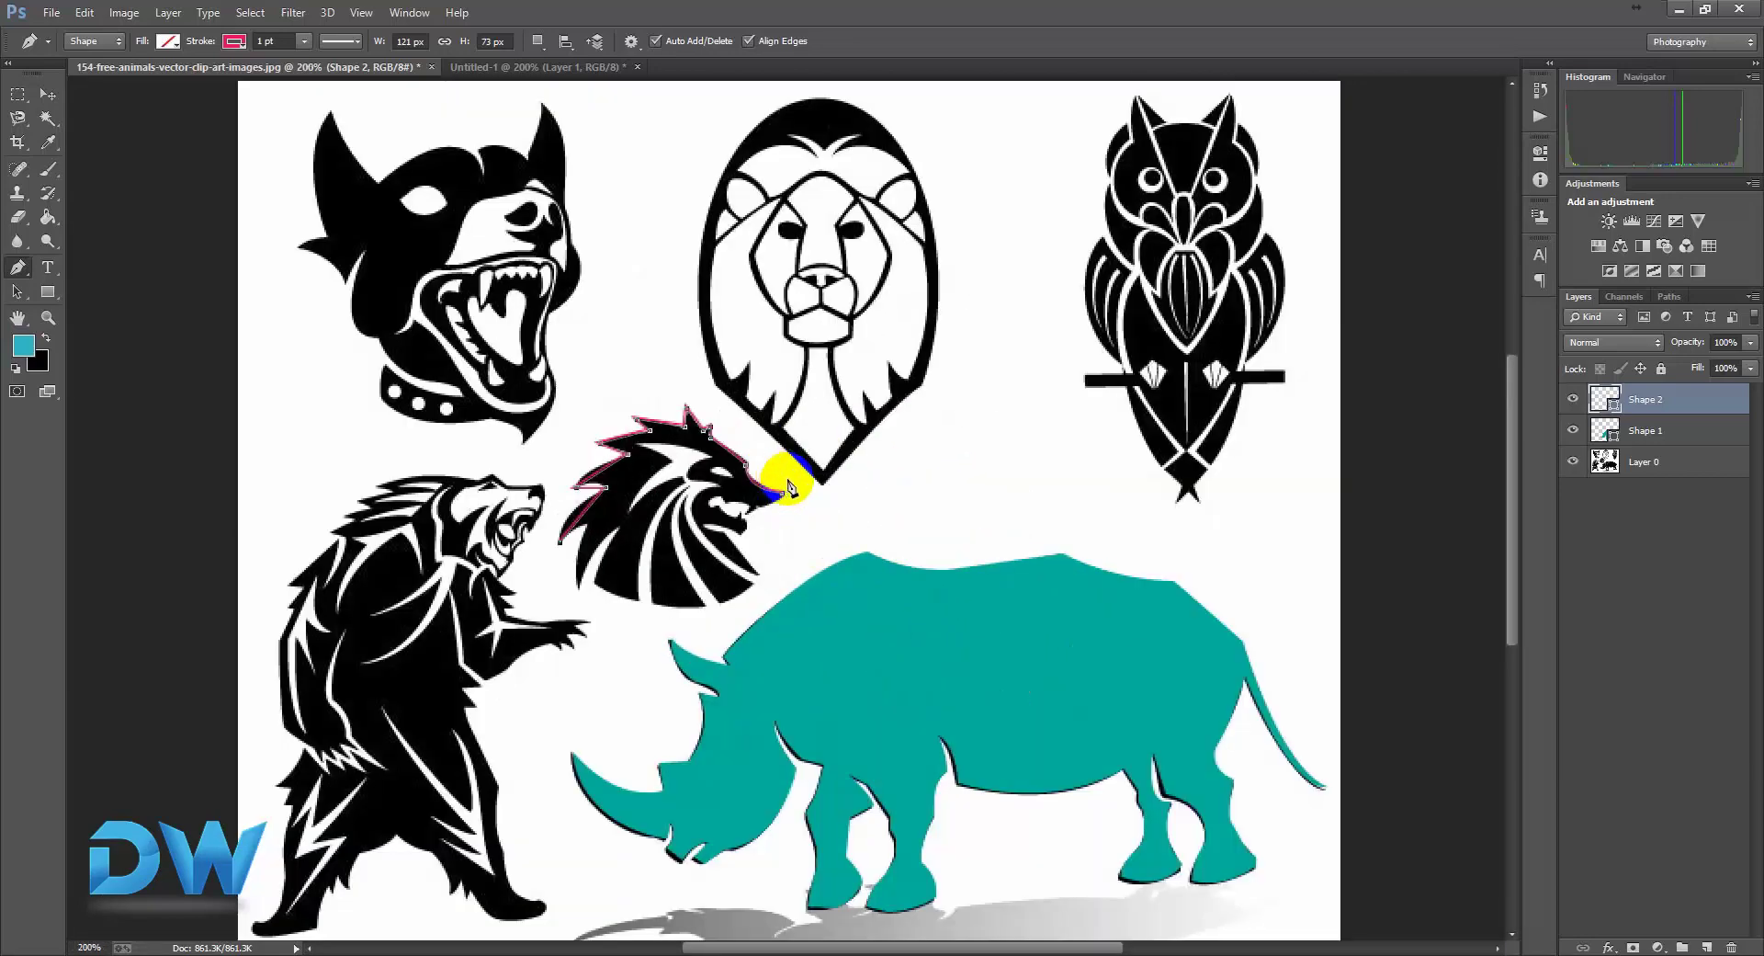